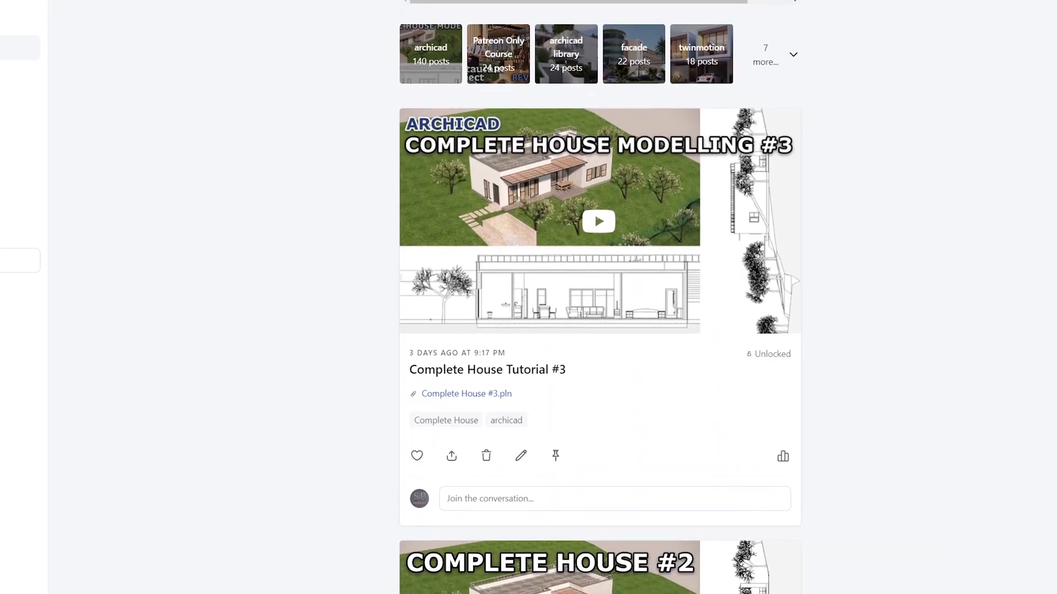
Browse the creator's posts, including the archicad library collection, and examine the available Archicad project files
scroll(599, 297, down, 2)
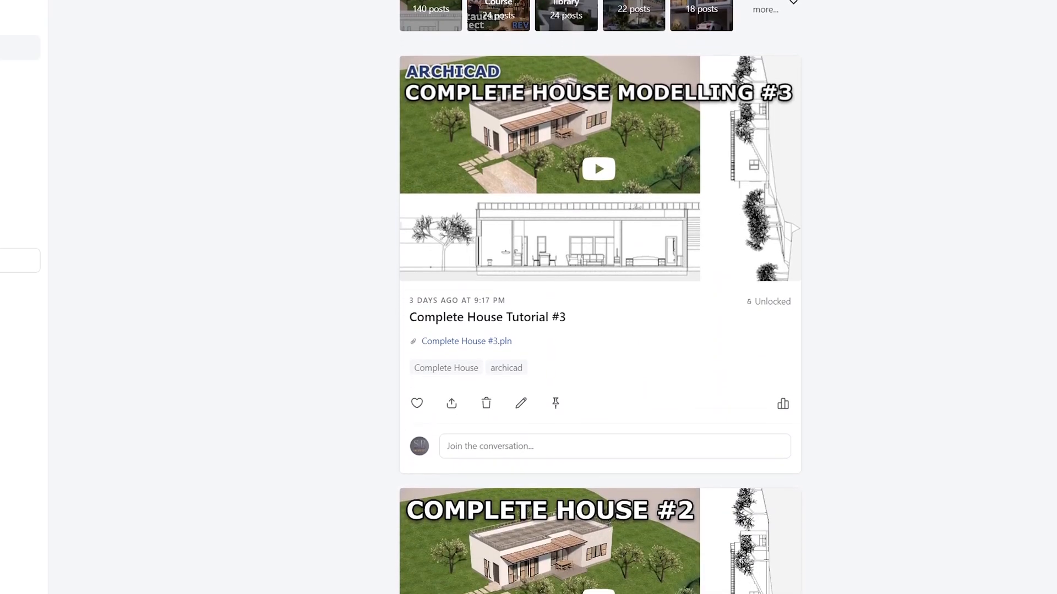
scroll(600, 297, down, 6)
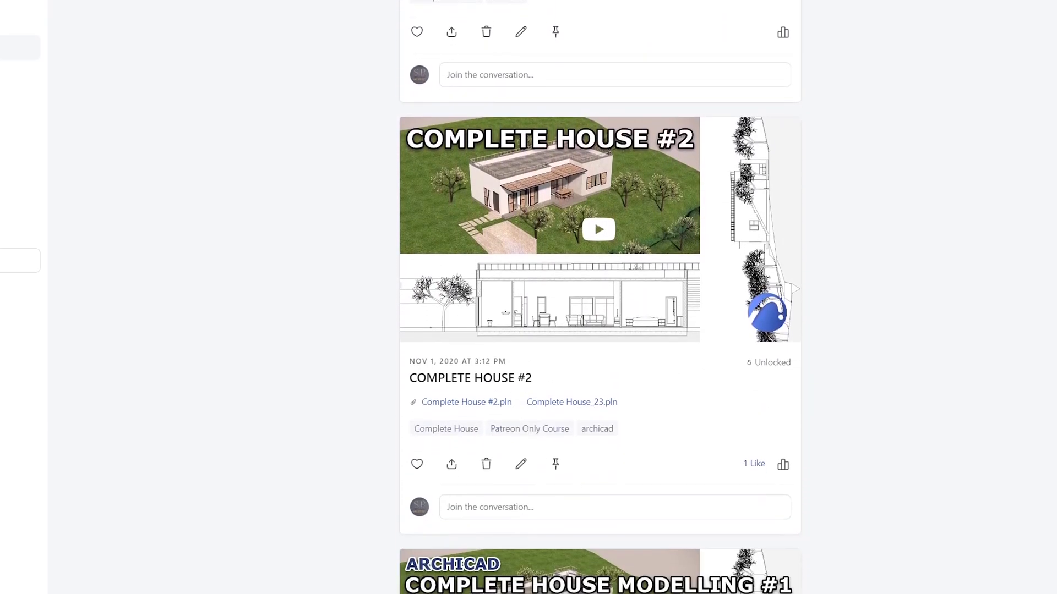
scroll(599, 297, down, 7)
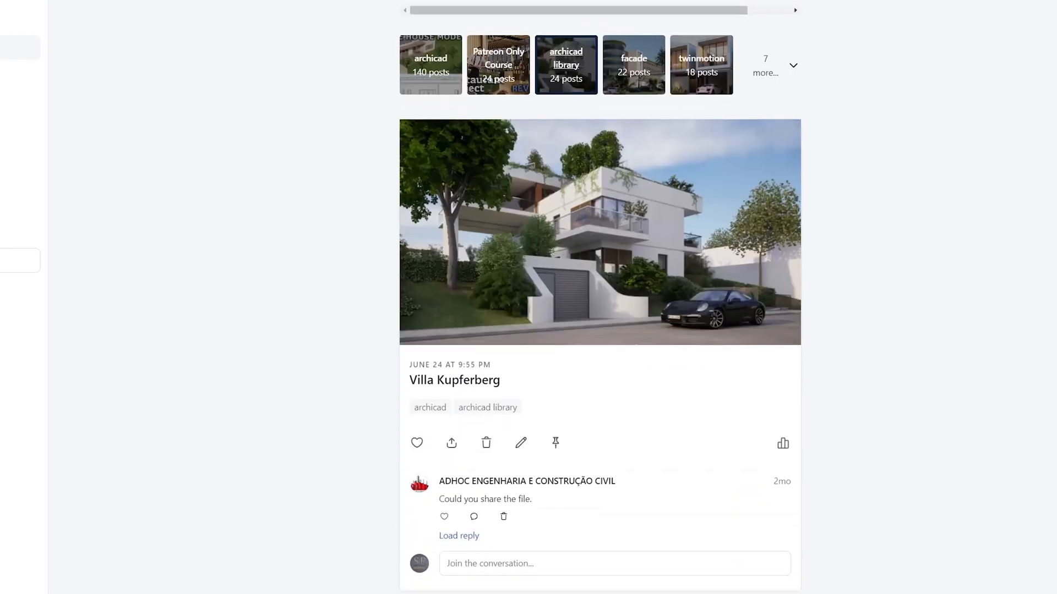
scroll(600, 297, down, 5)
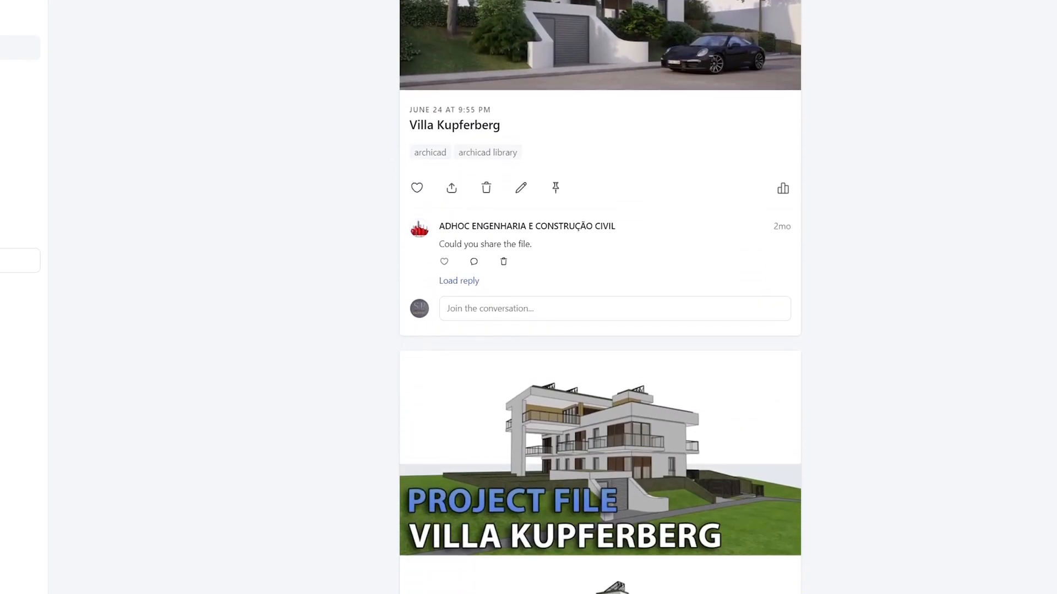
scroll(600, 298, down, 8)
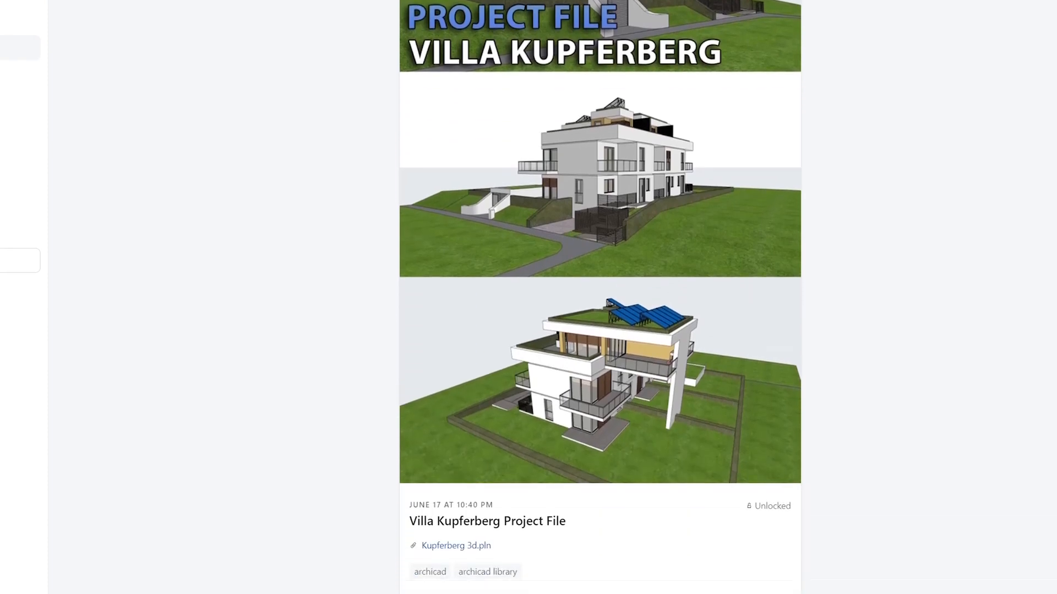
scroll(599, 298, down, 11)
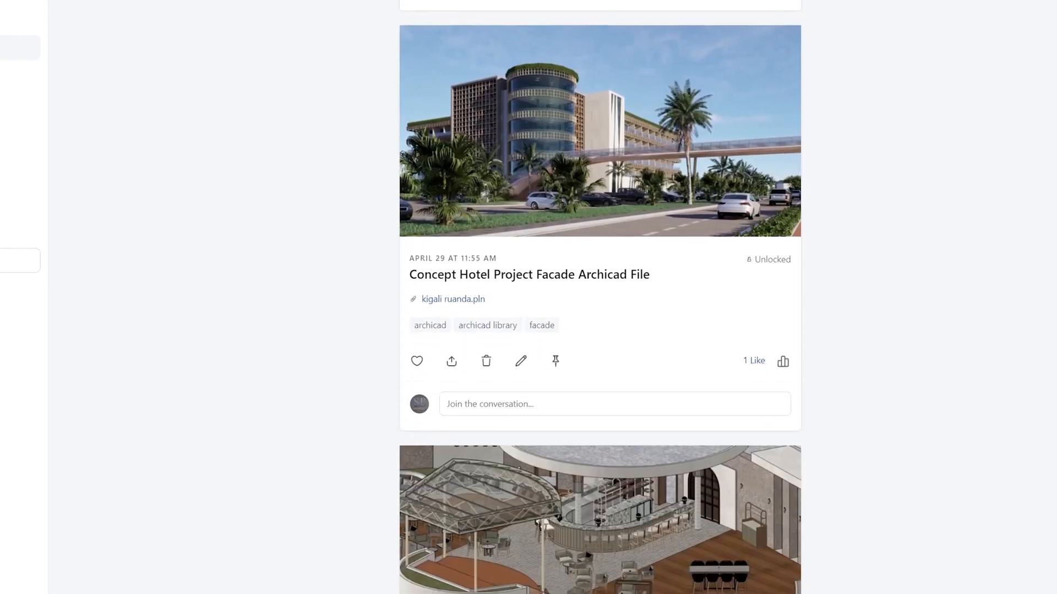
scroll(600, 297, down, 7)
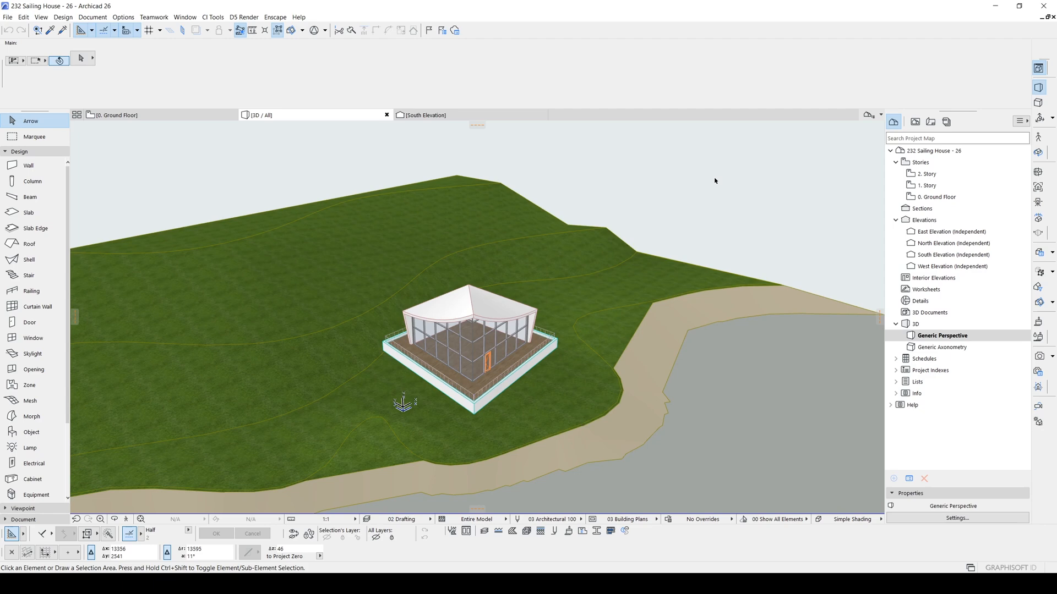
Switch to Archicad, display the Datasmith palette and export the sailing house's 3D model to a Datasmith file
scroll(714, 177, down, 2)
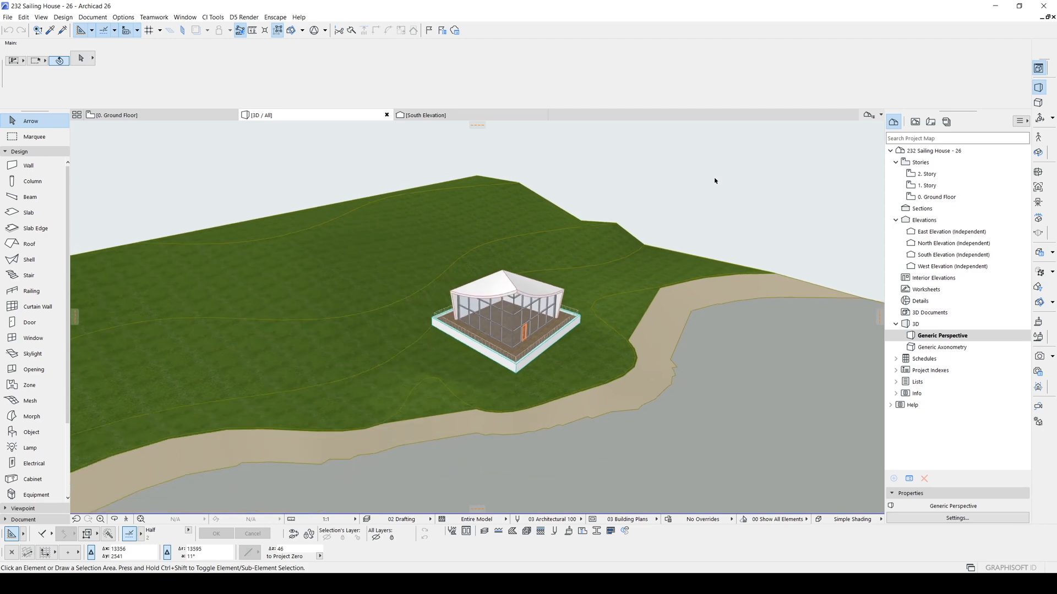
middle_drag(655, 355, 624, 325)
scroll(624, 326, down, 1)
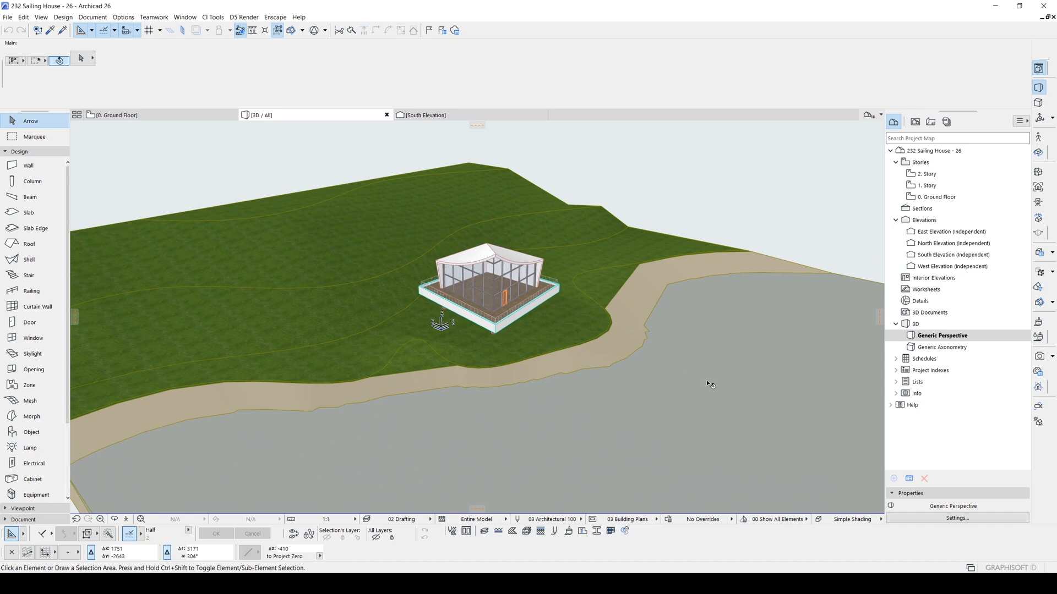
middle_drag(692, 376, 700, 351)
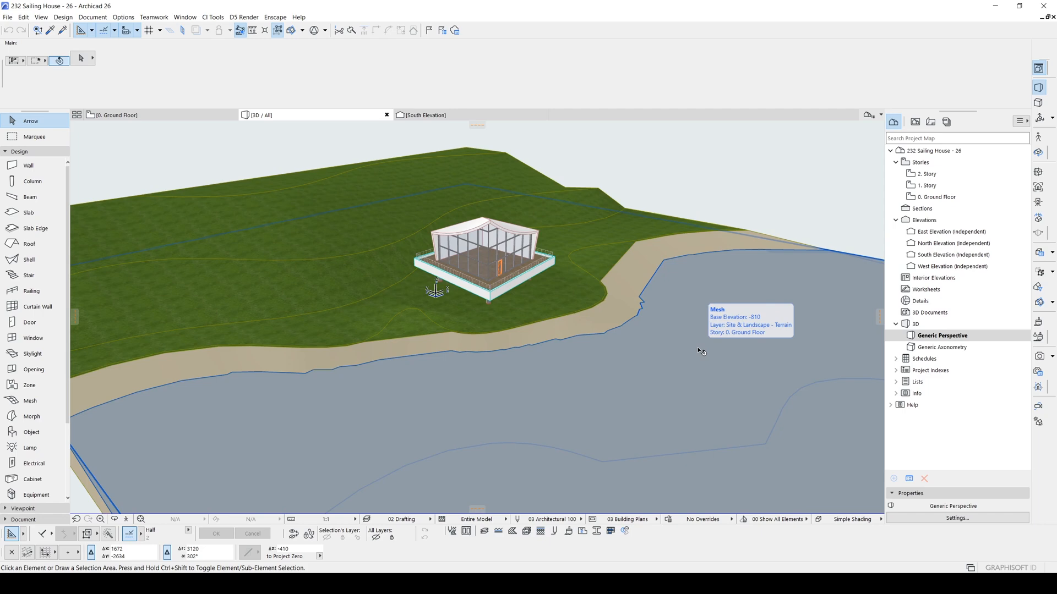
shift+middle_drag(767, 331, 737, 319)
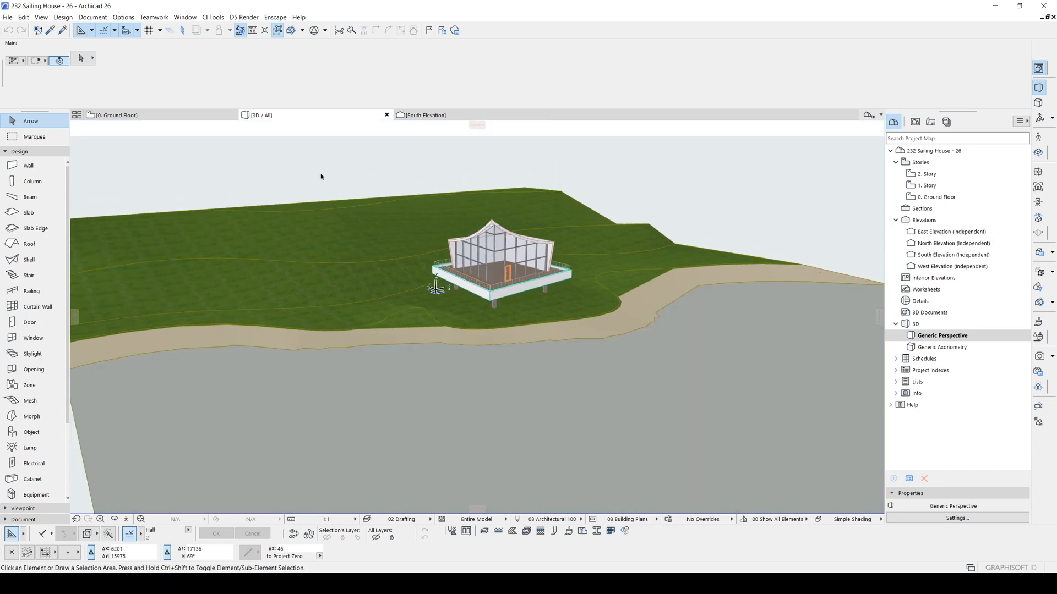
click(185, 17)
mouse_move(160, 21)
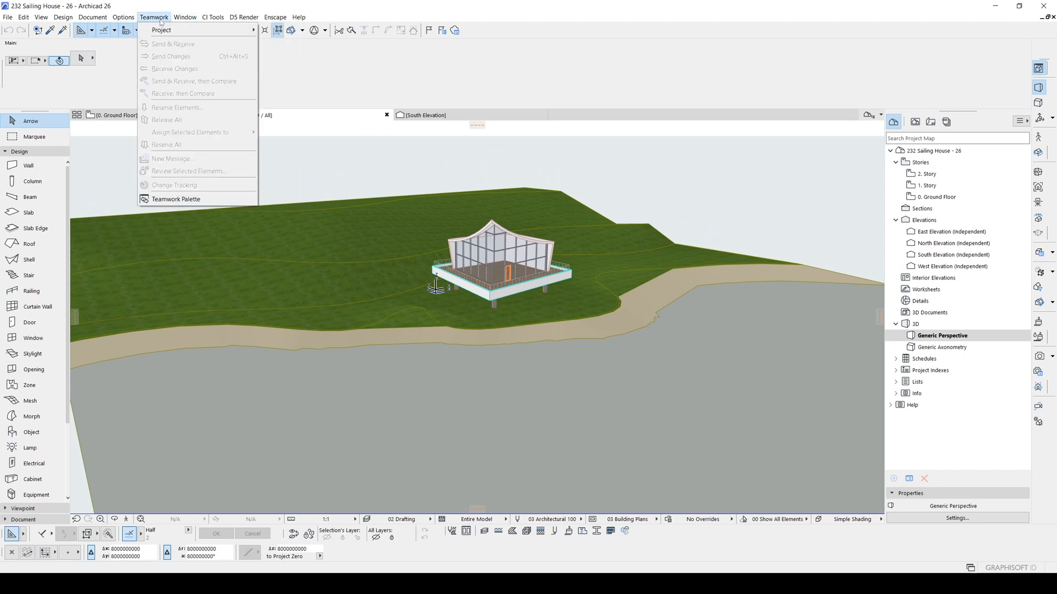
mouse_move(214, 159)
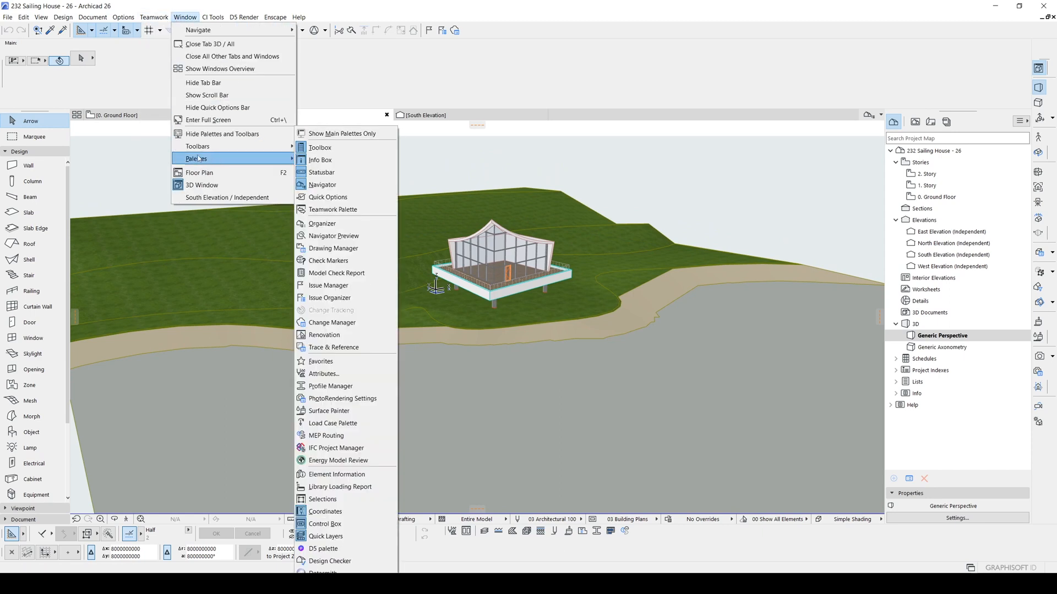
click(323, 572)
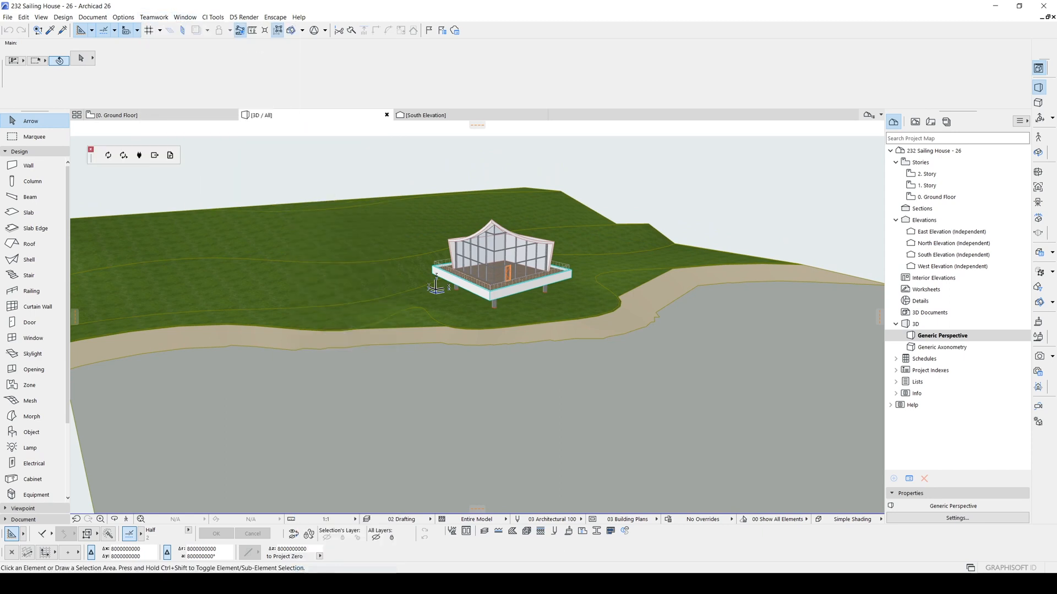
click(155, 158)
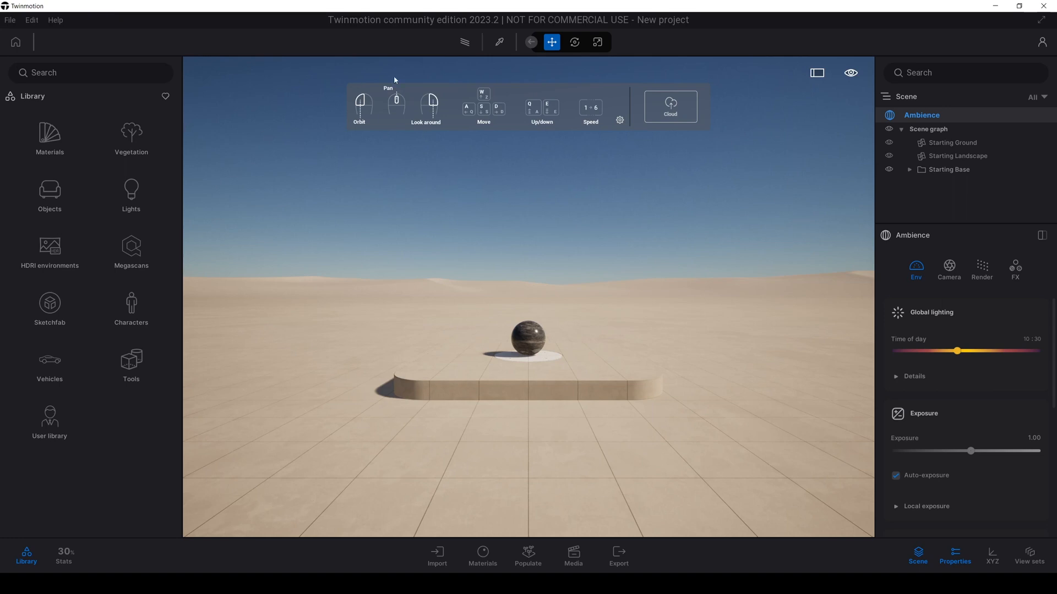
Switch to Twinmotion and hide the navigation panel in the viewport of the new project
click(620, 122)
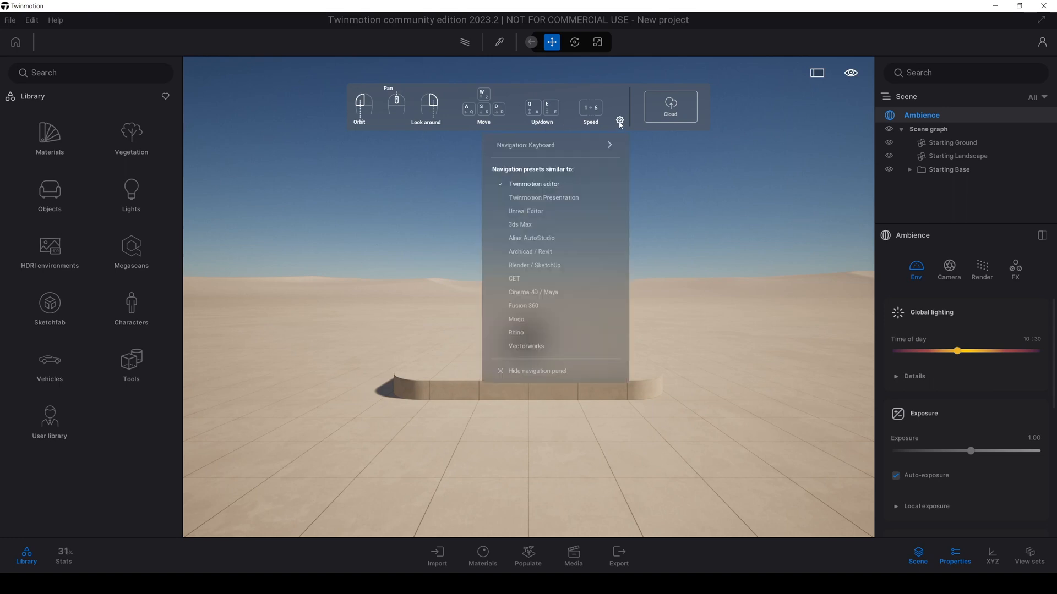
click(518, 378)
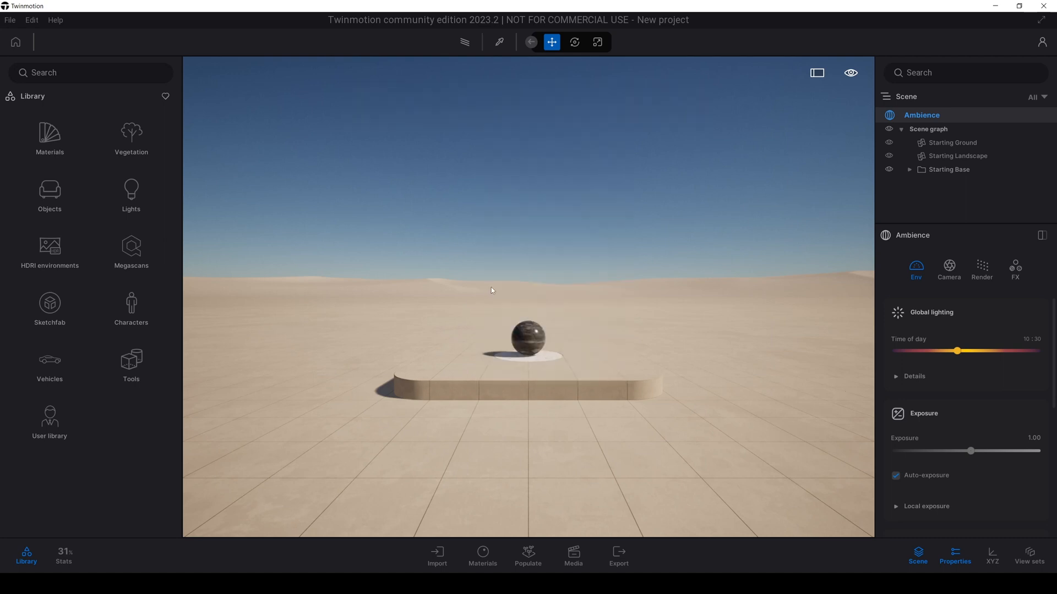
key(s)
right_drag(511, 288, 514, 270)
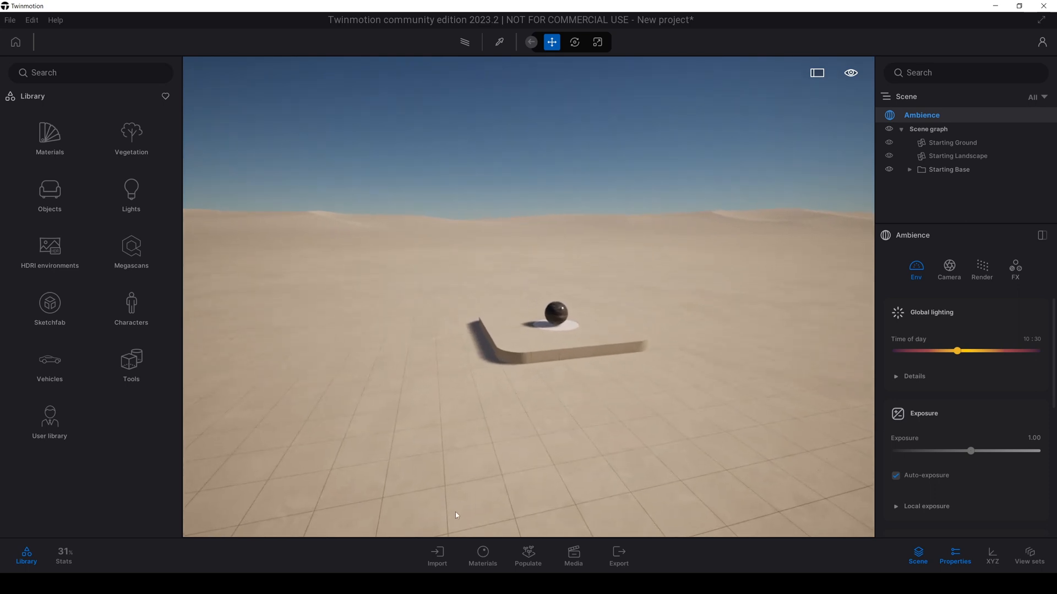
Import the sailing house .udatasmith file as geometry with Collapse set to Keep hierarchy
click(449, 555)
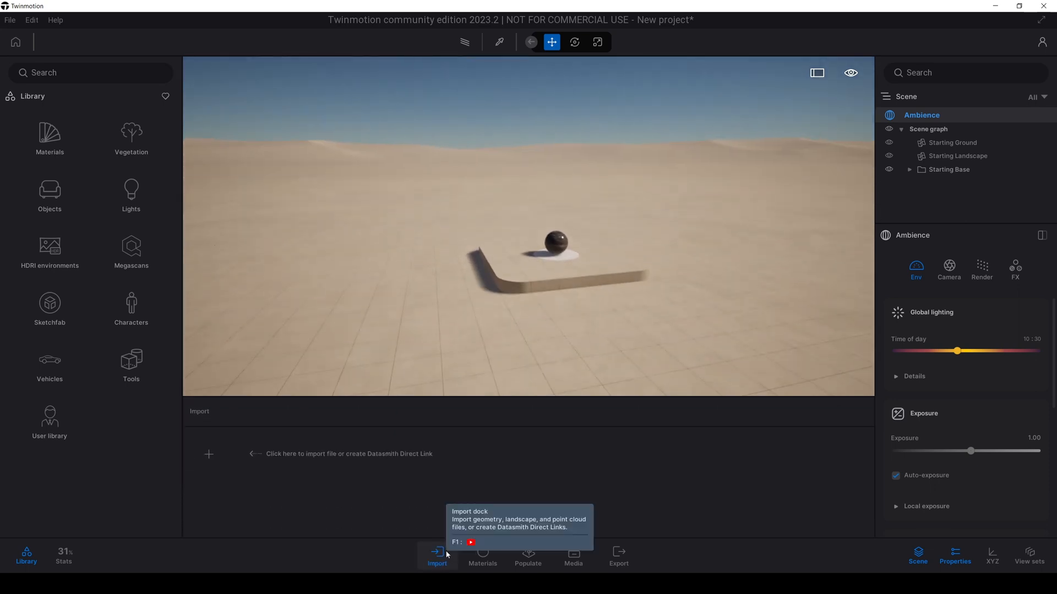
click(216, 461)
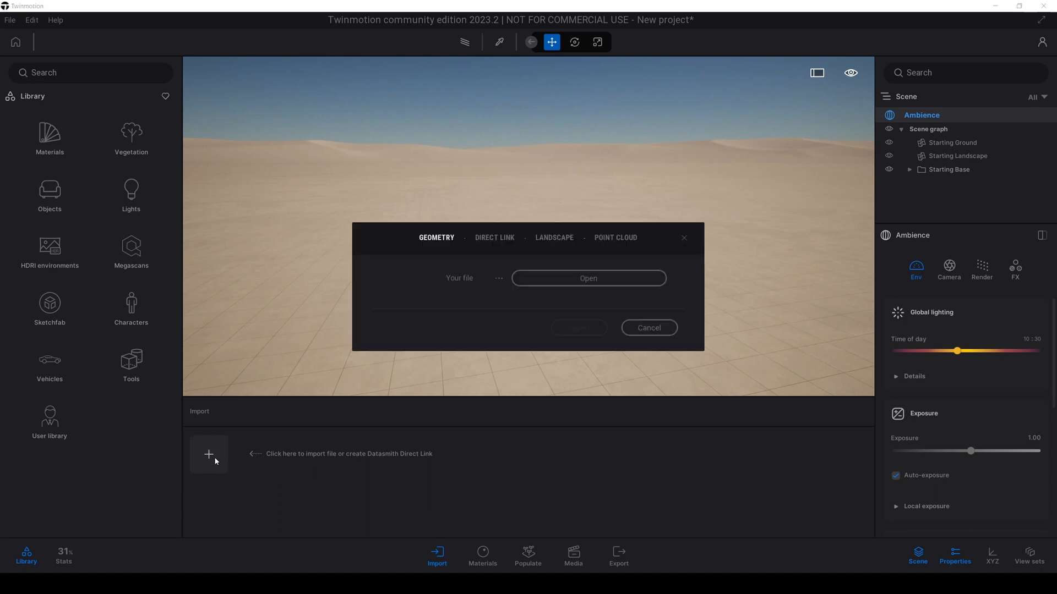
click(562, 279)
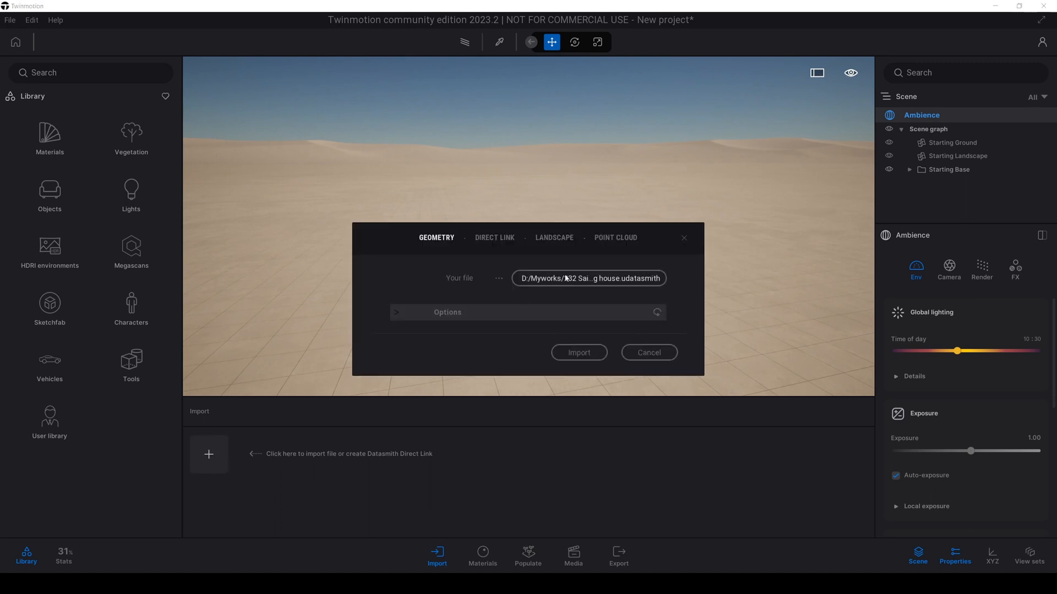
click(400, 315)
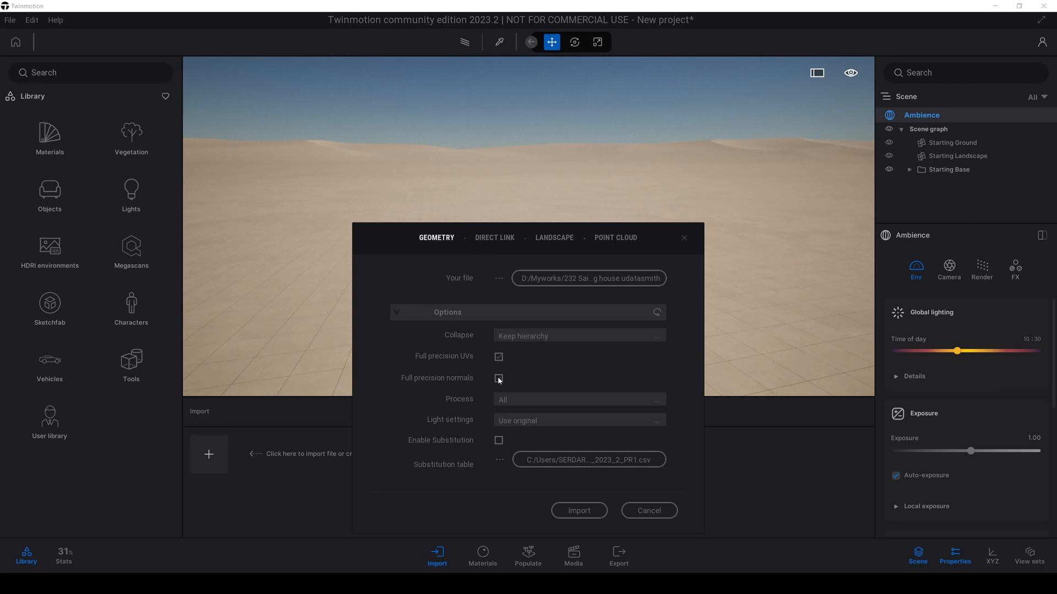
click(578, 509)
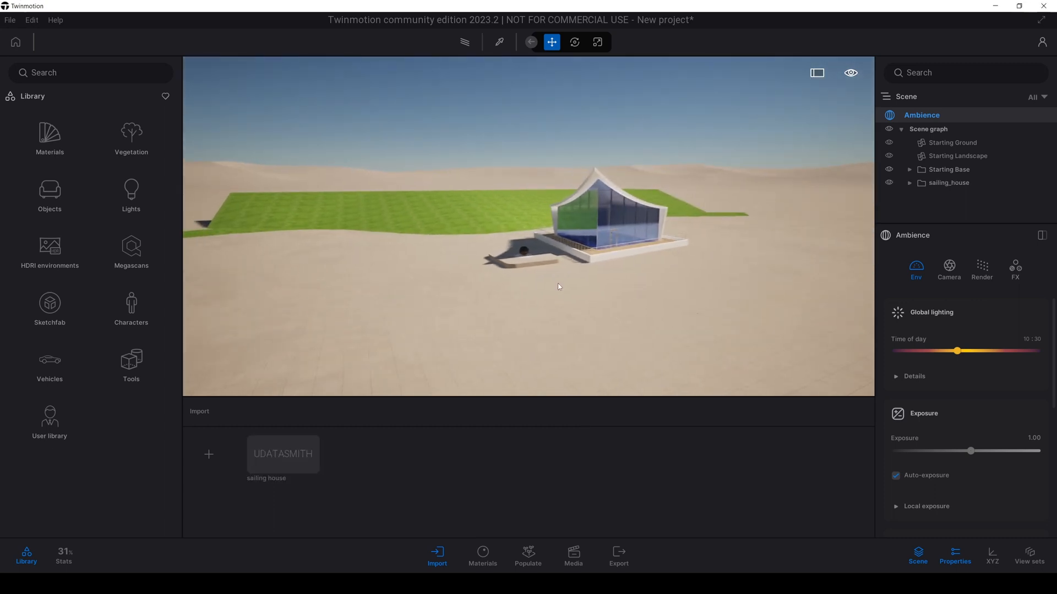
Delete the Starting Base folder, including its pedestal, from beside the imported house
key(w)
right_drag(537, 302, 593, 273)
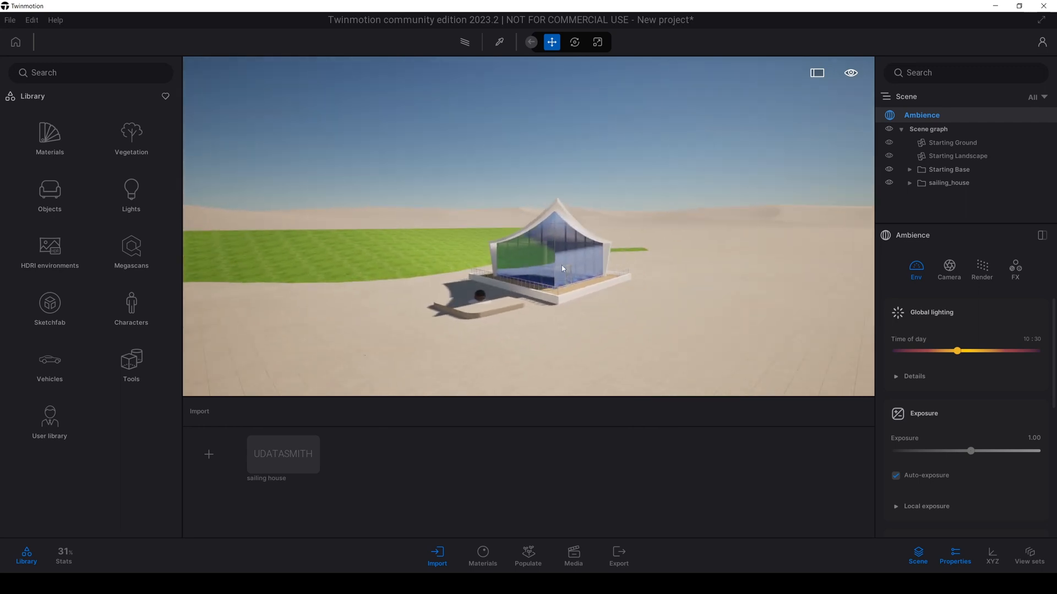
key(e)
key(q)
key(w)
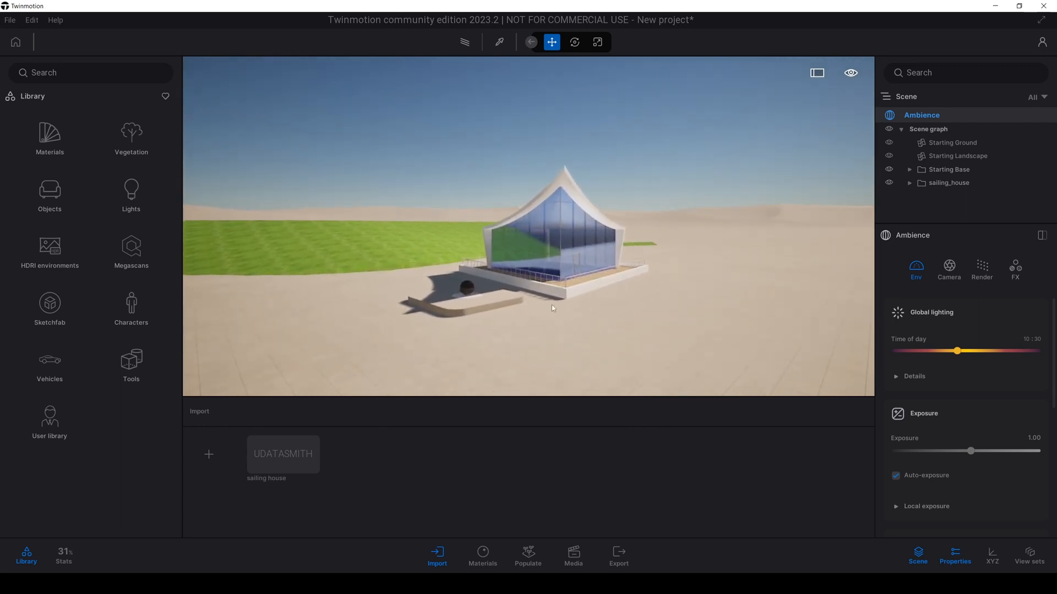
click(485, 307)
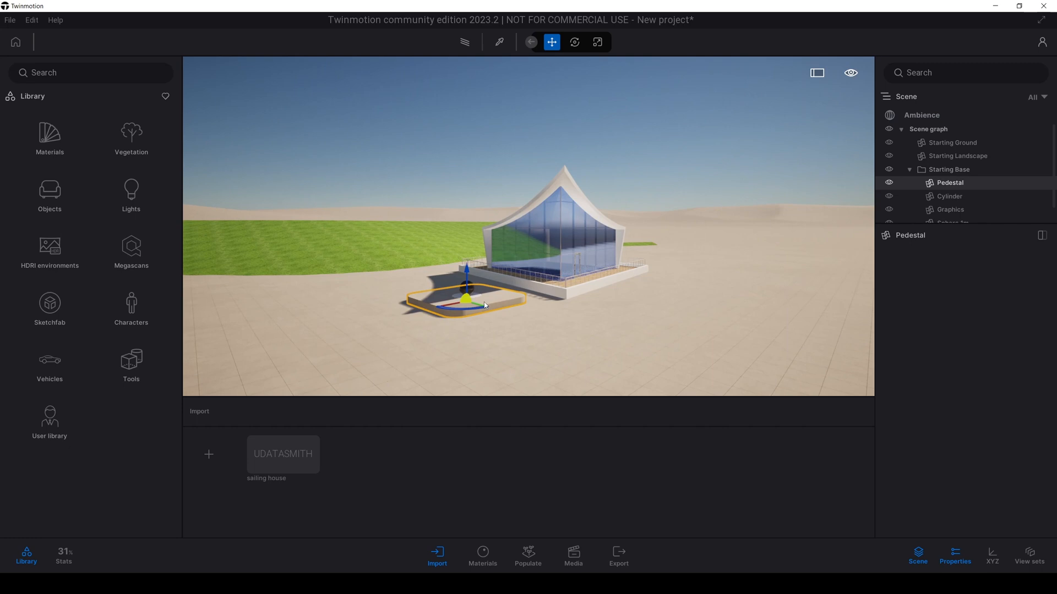
click(956, 174)
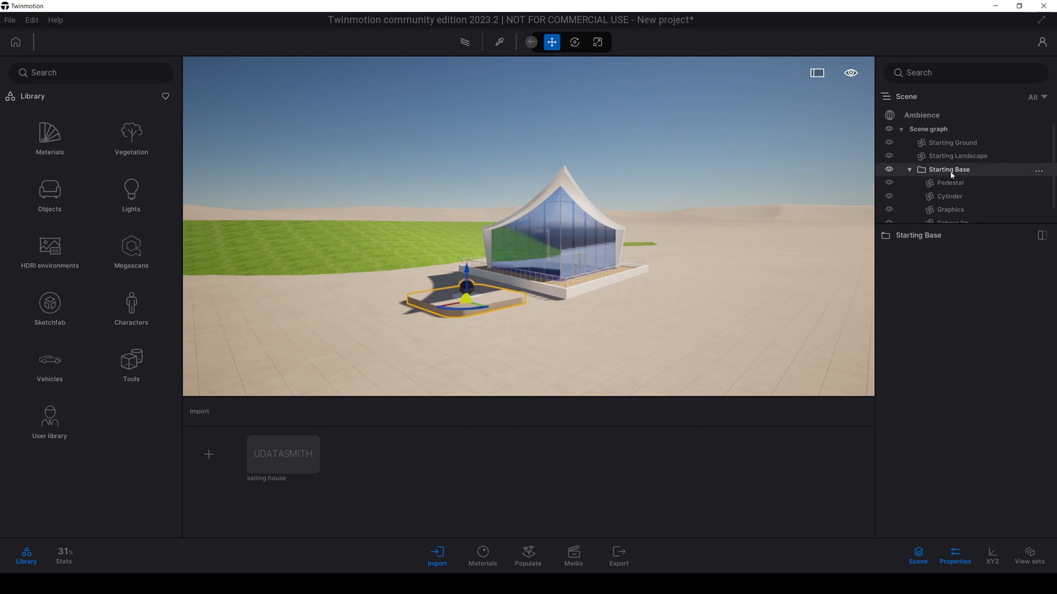
key(Delete)
Delete the default Starting Landscape and Starting Ground from the scene, keeping only the sailing_house model
click(950, 158)
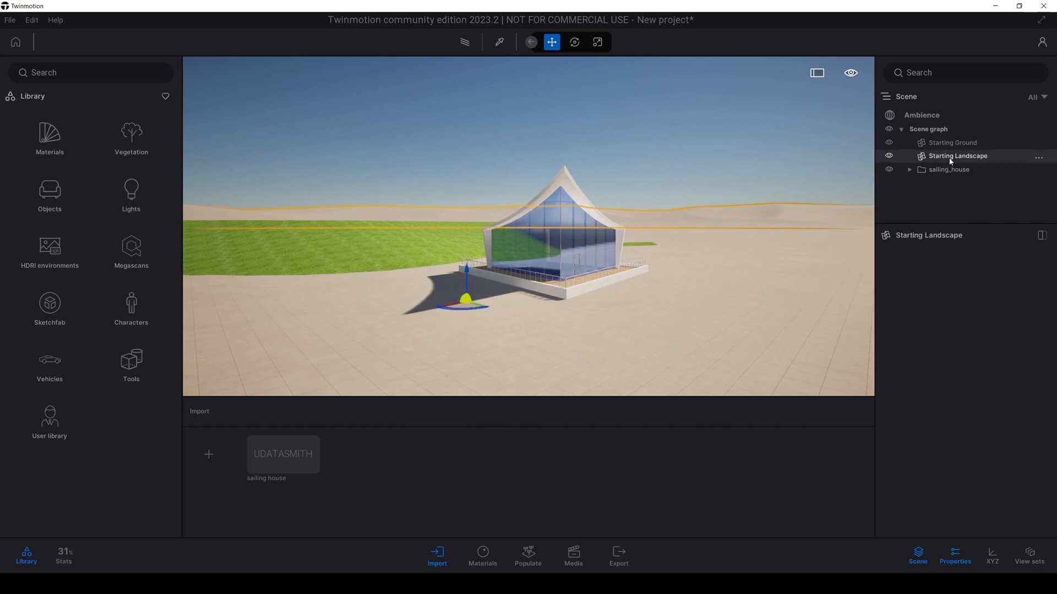
key(Delete)
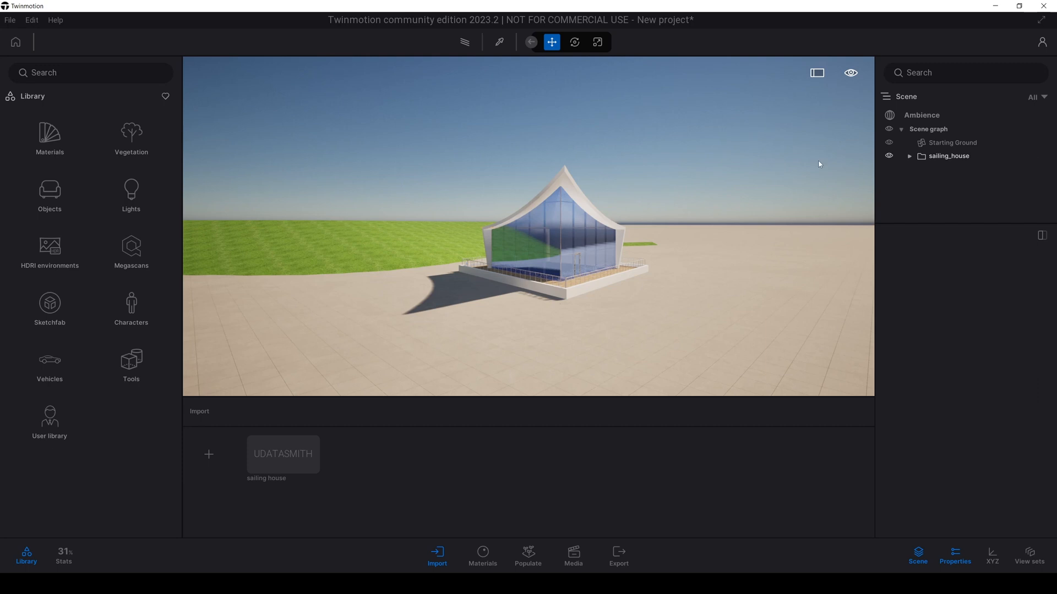
click(700, 249)
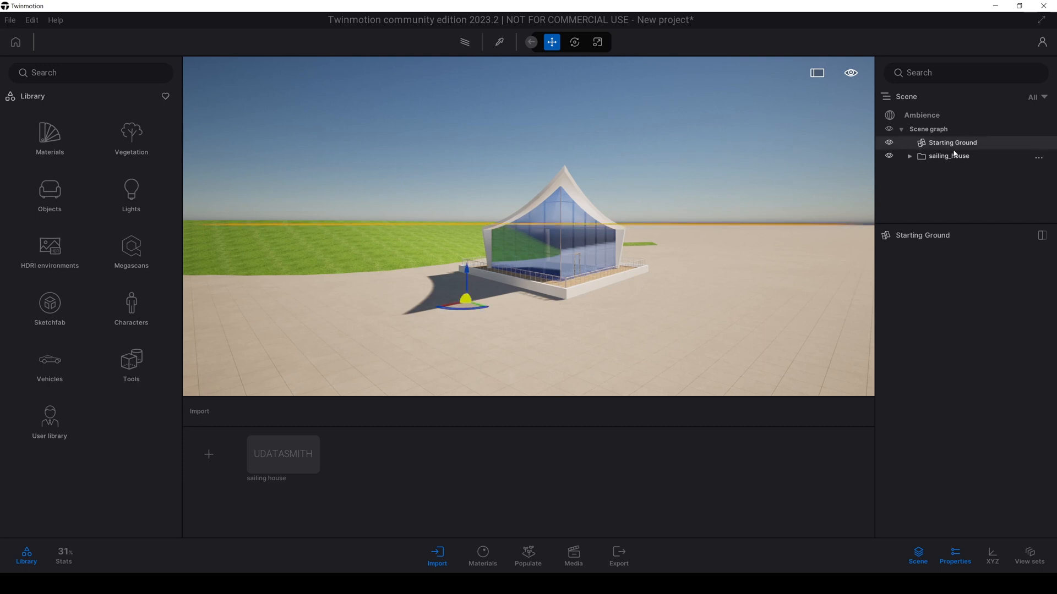
key(Delete)
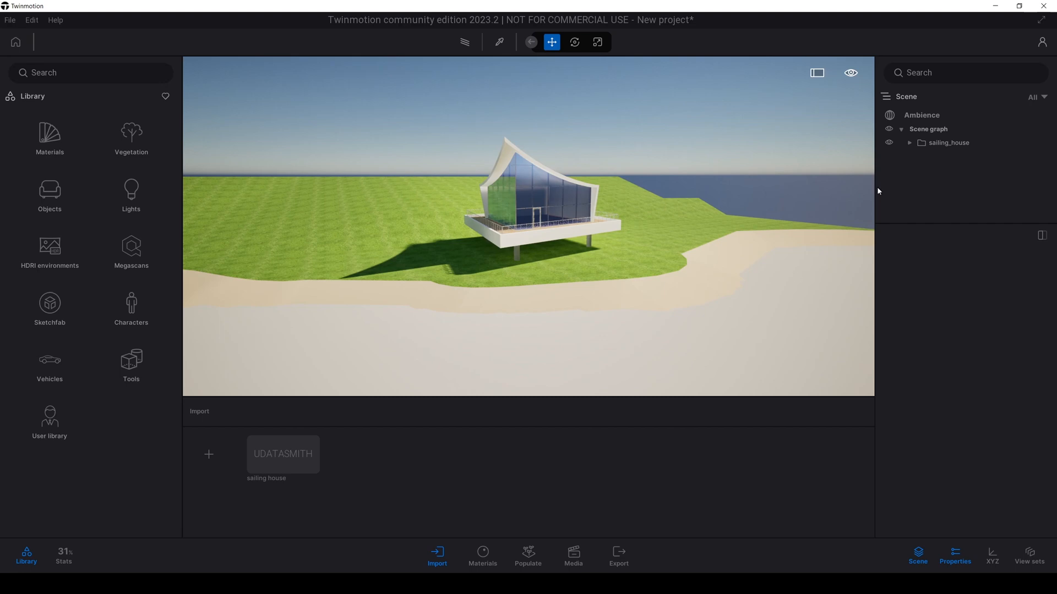
Switch the Ambience render settings' global illumination to Lumen for real-time rendering
click(916, 117)
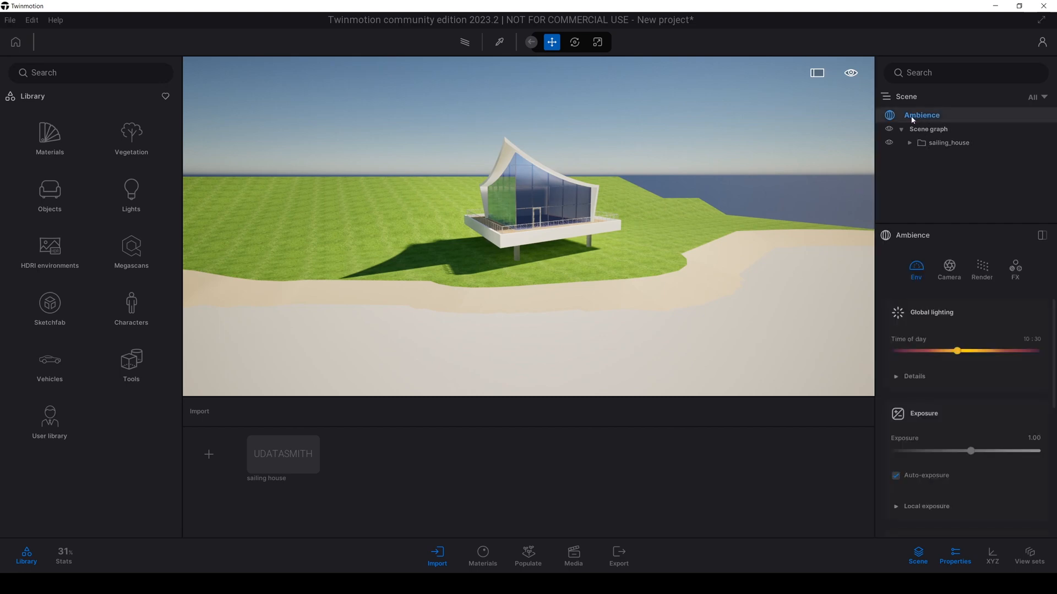
click(982, 272)
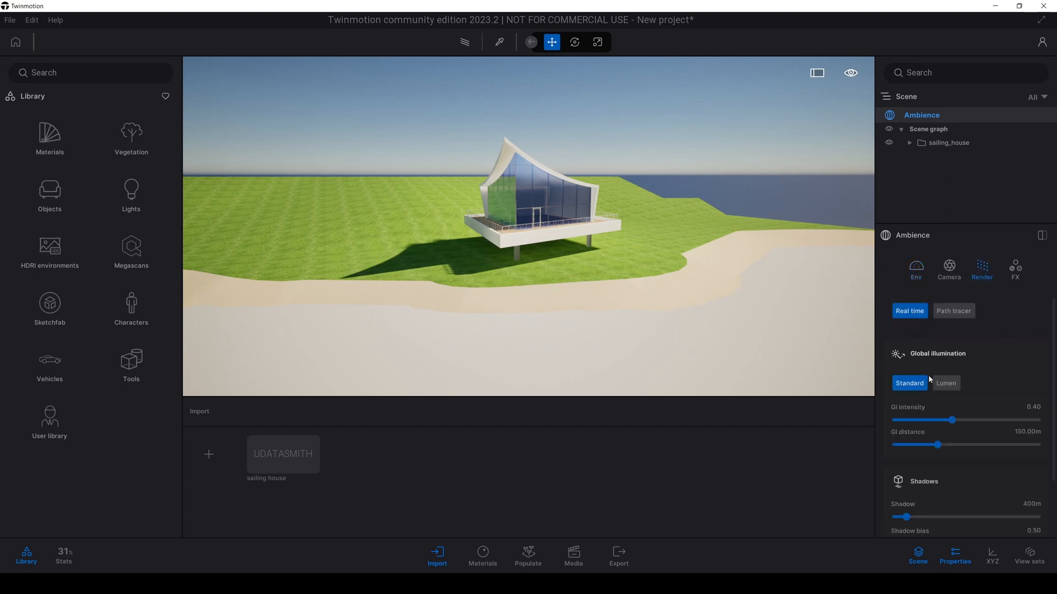
click(946, 384)
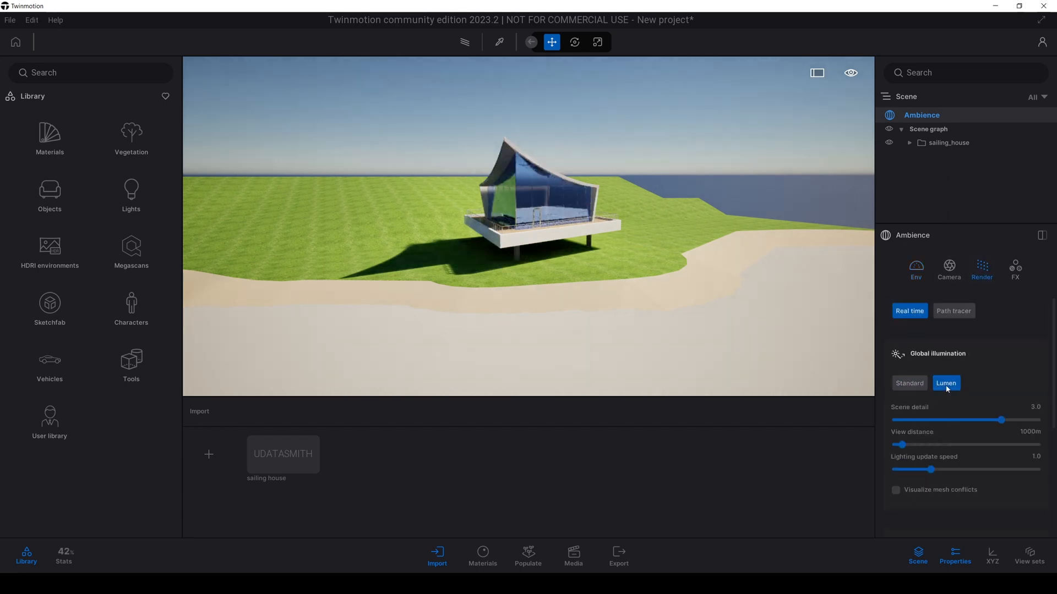
key(s)
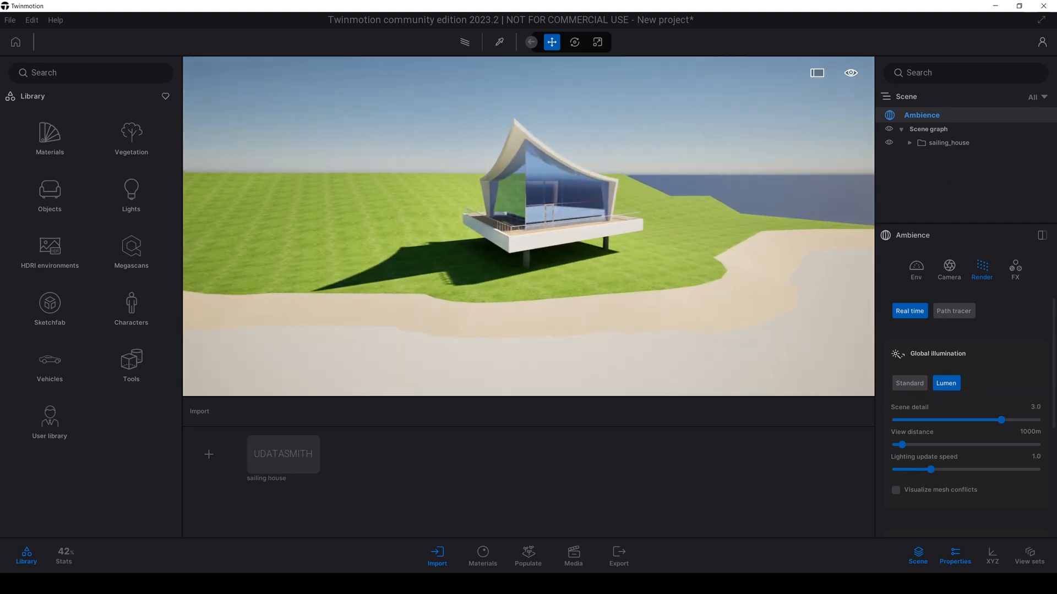
Compare the house under Standard global illumination and switch back to Lumen
key(w)
shift+middle_drag(468, 265, 498, 248)
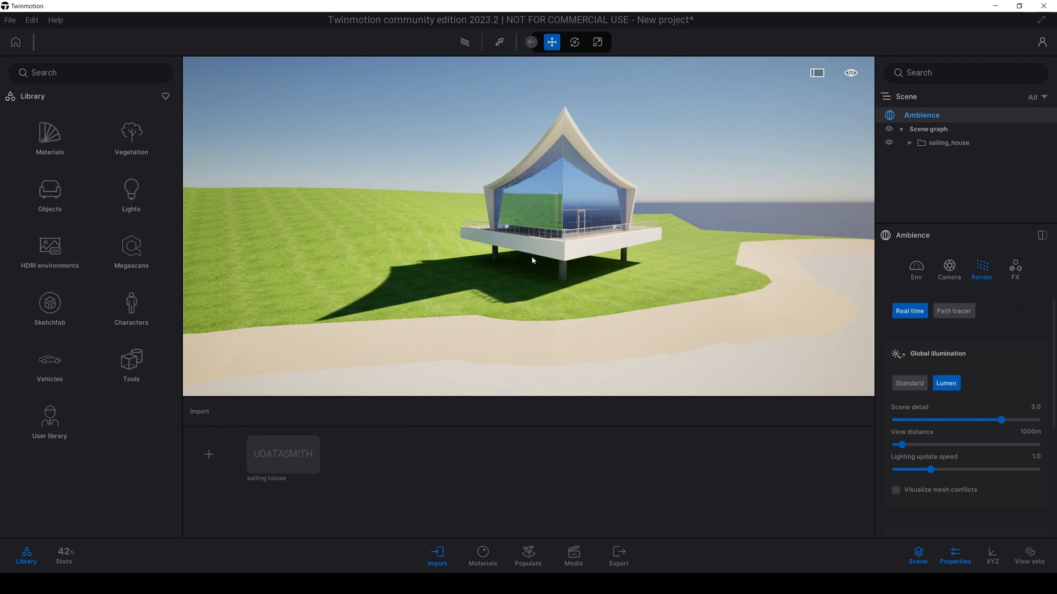
click(910, 383)
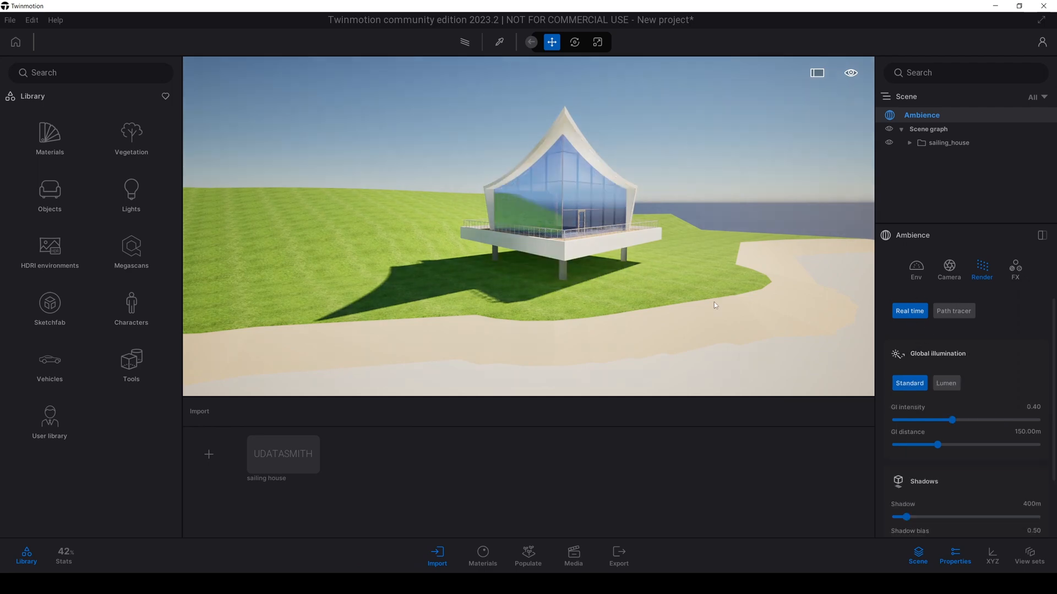
click(946, 384)
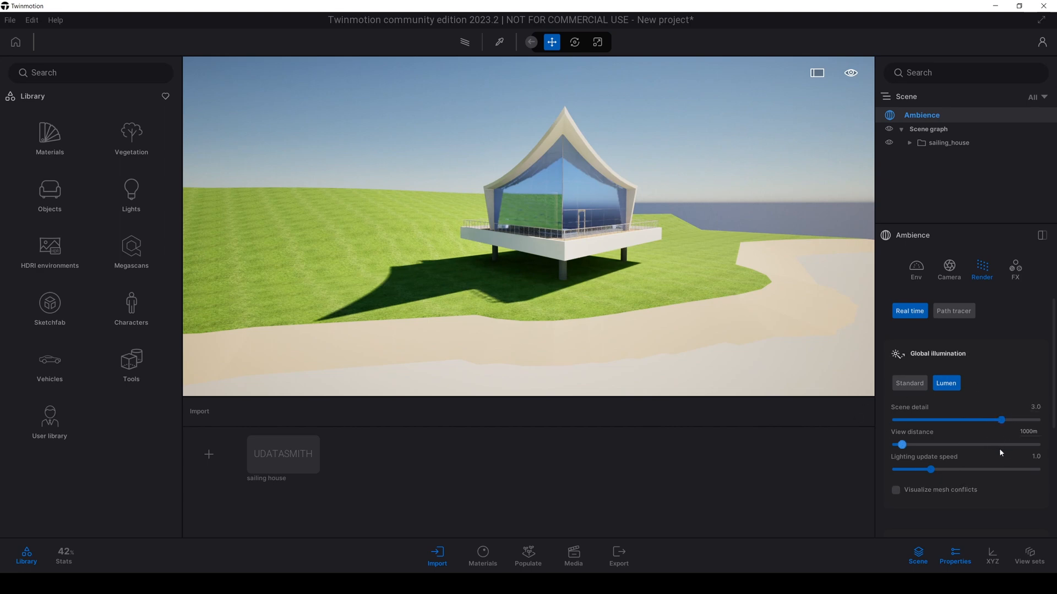
Test the Lumen reflection quality at 9.4 against the GPU RAM statistics and restore it to 1.0
scroll(1052, 396, down, 1)
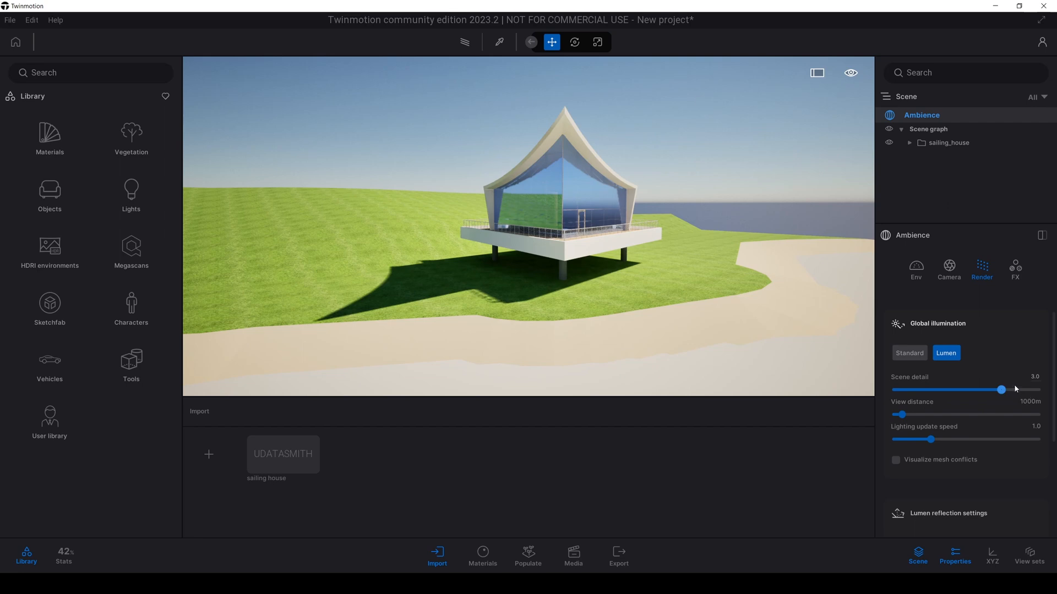
drag(1052, 378, 1048, 451)
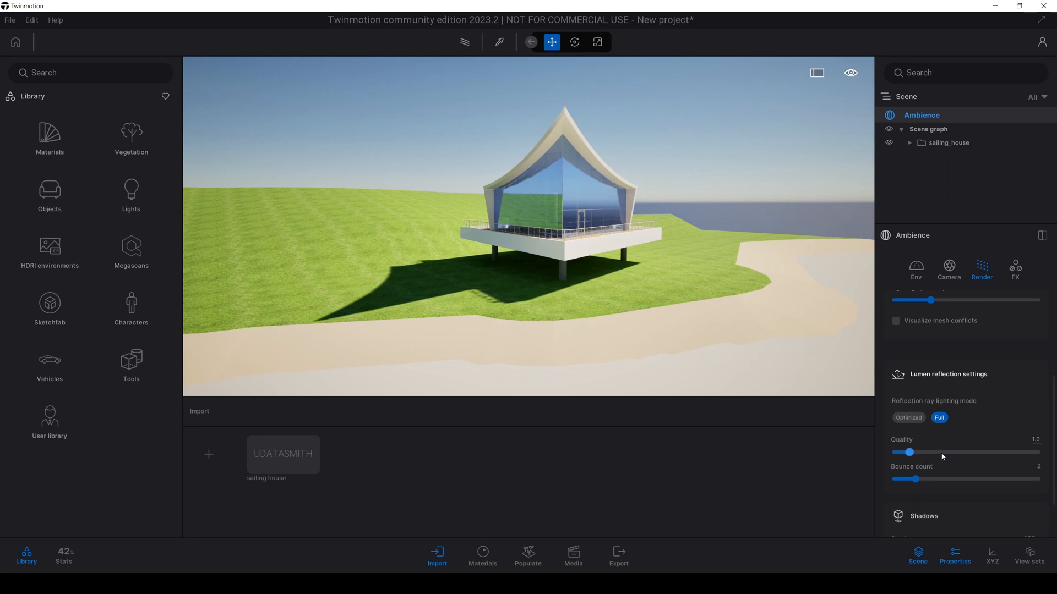
drag(911, 456, 976, 456)
click(1029, 453)
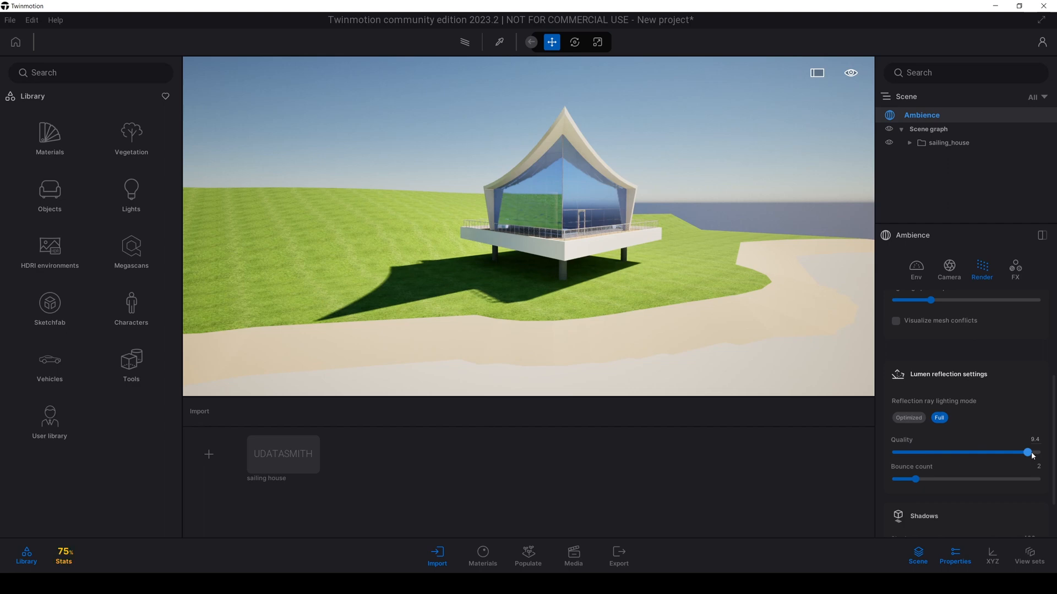
click(71, 557)
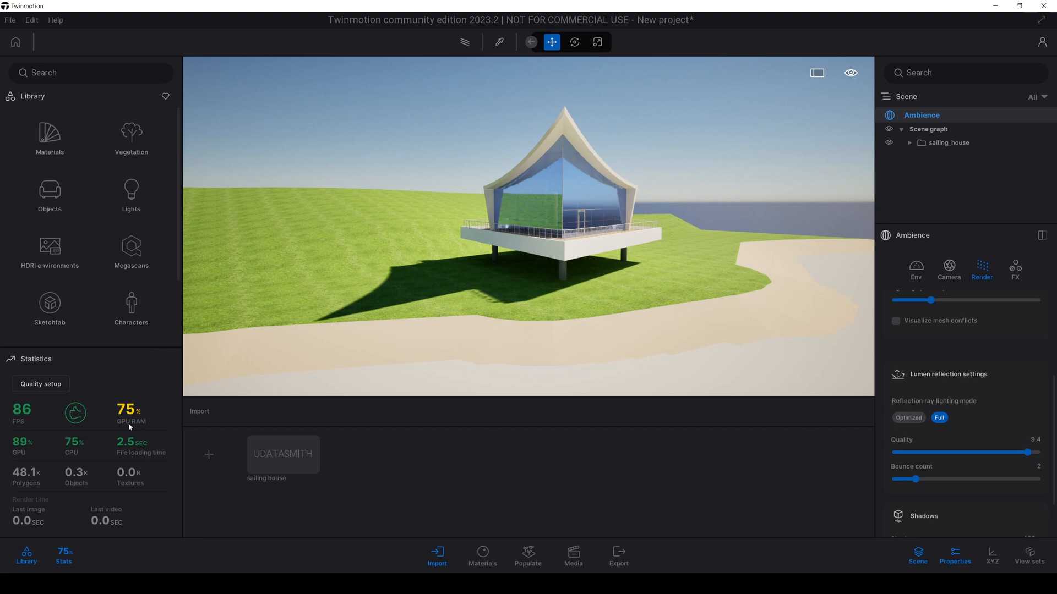
click(1034, 441)
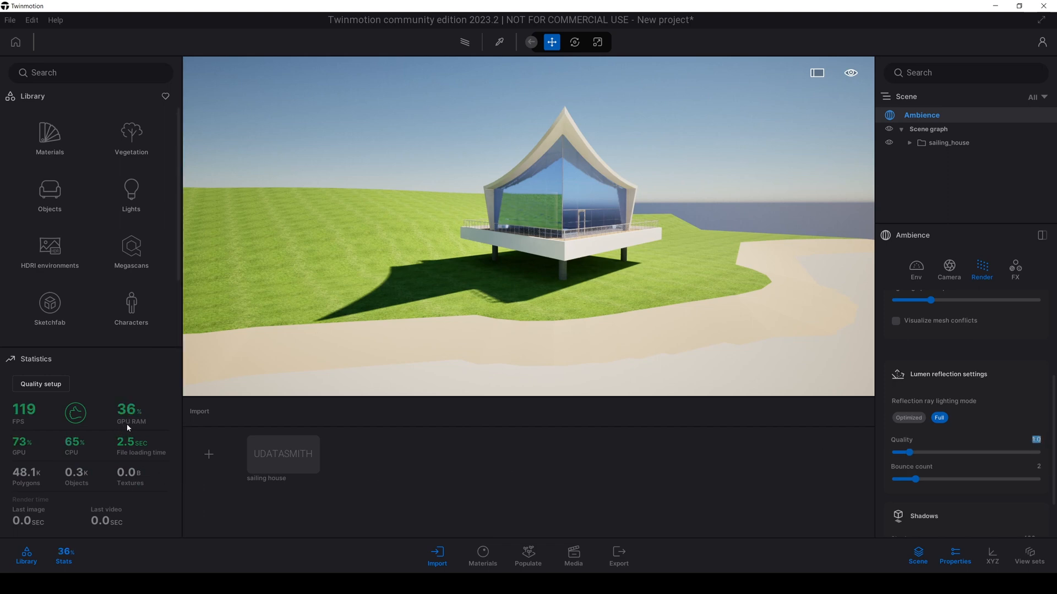
click(63, 553)
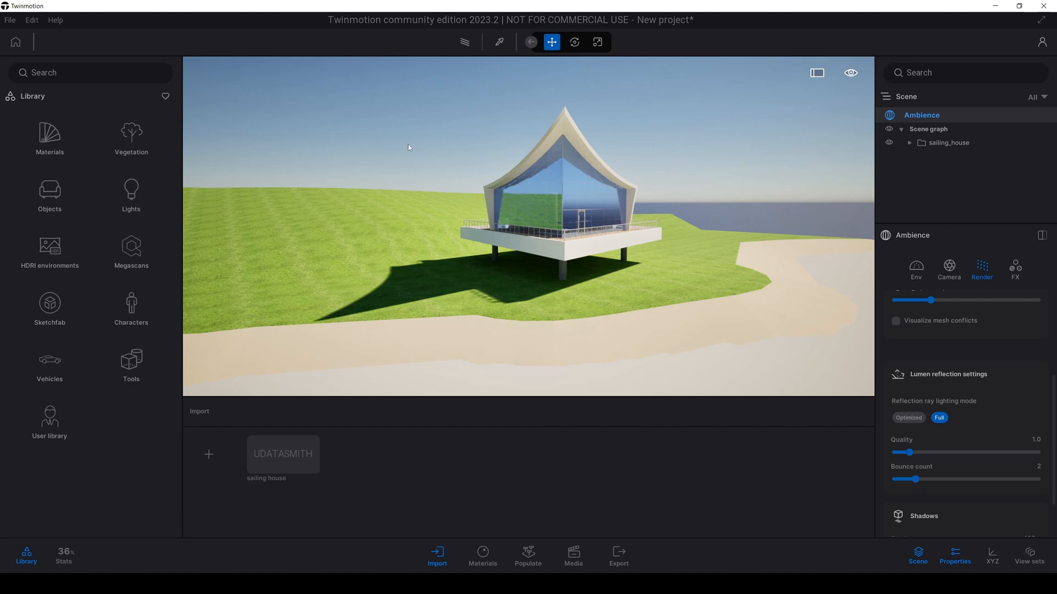
Examine the imported house and its surrounding terrain mesh from several angles and distances
shift+middle_drag(698, 233, 518, 259)
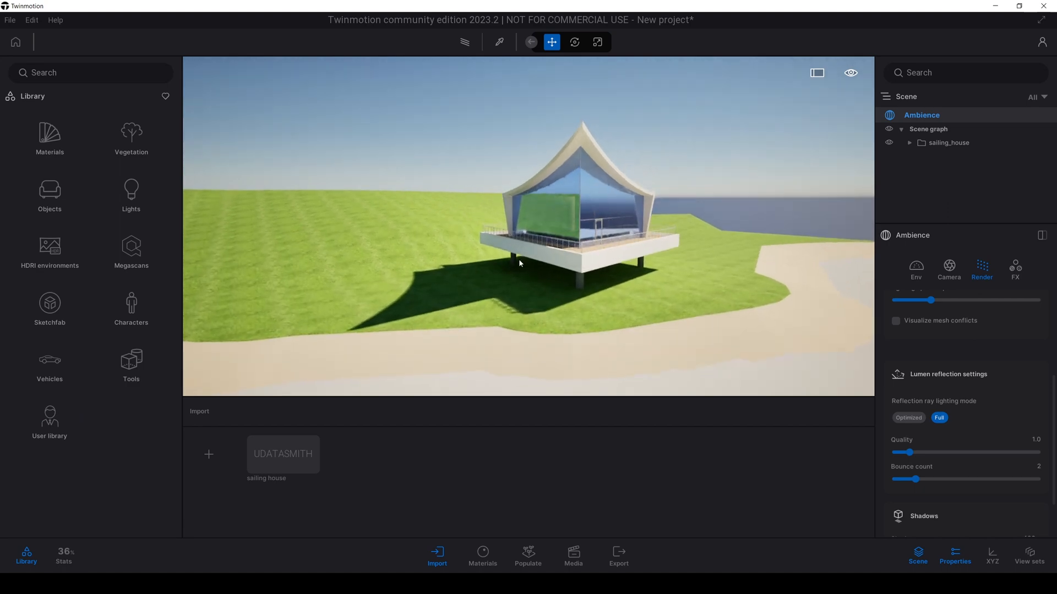
scroll(519, 260, down, 3)
shift+middle_drag(666, 264, 655, 263)
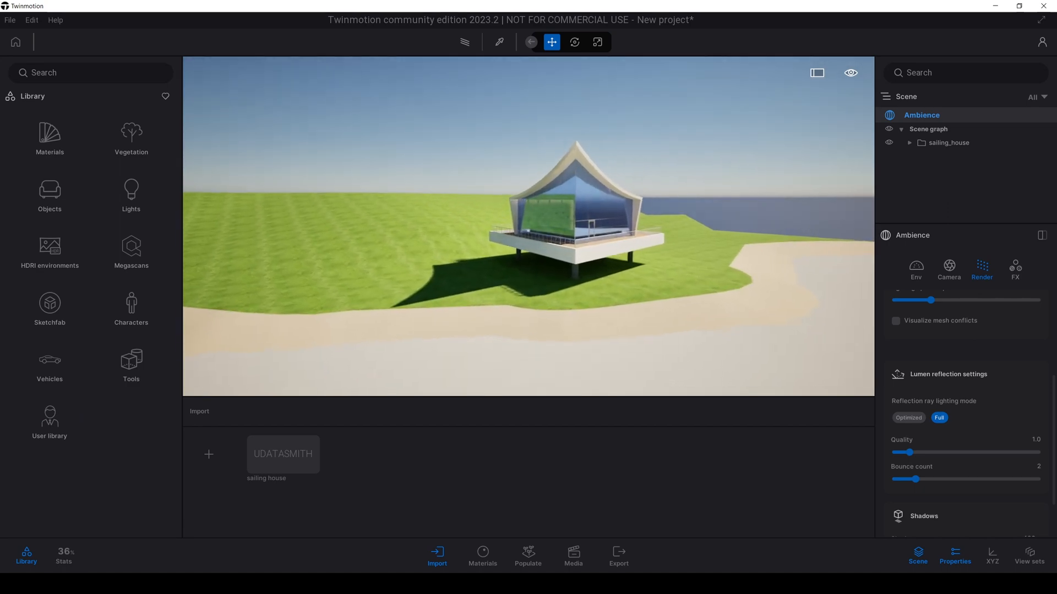
right_drag(698, 269, 676, 268)
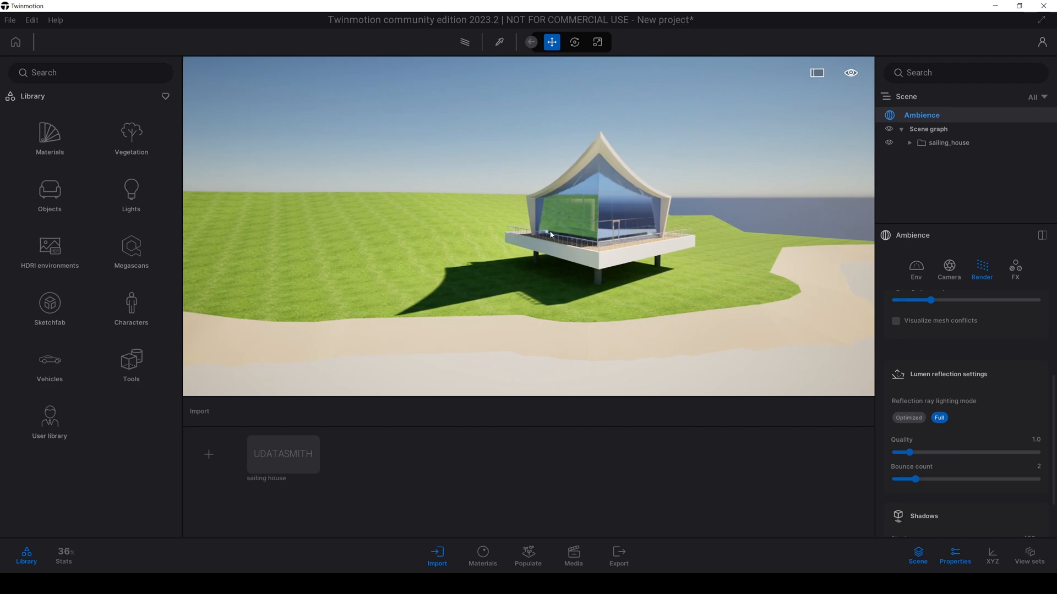
scroll(550, 235, down, 3)
middle_drag(651, 245, 545, 204)
scroll(507, 187, down, 3)
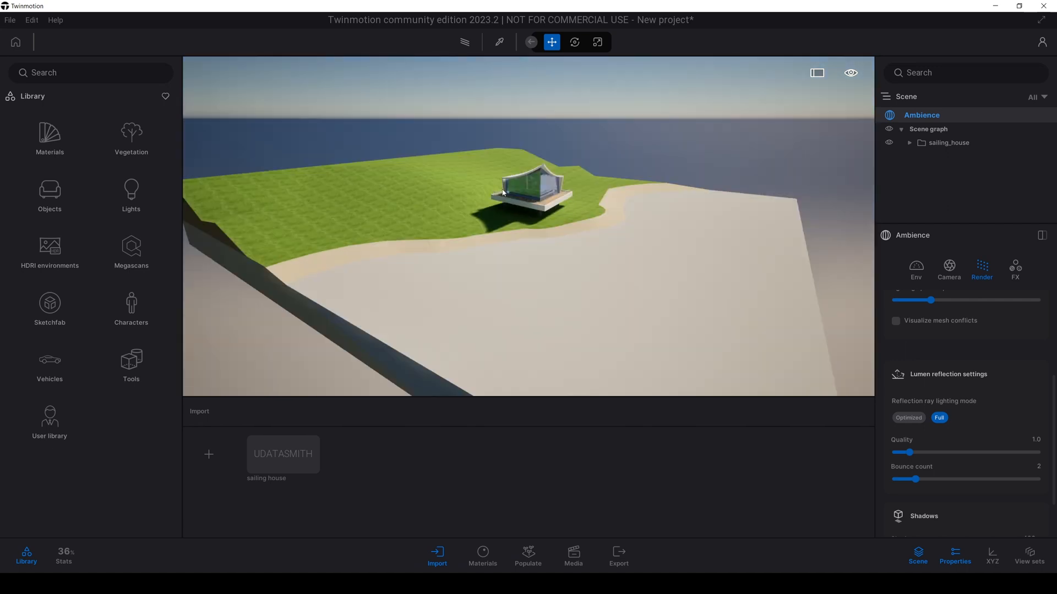
scroll(505, 205, up, 2)
scroll(483, 239, up, 2)
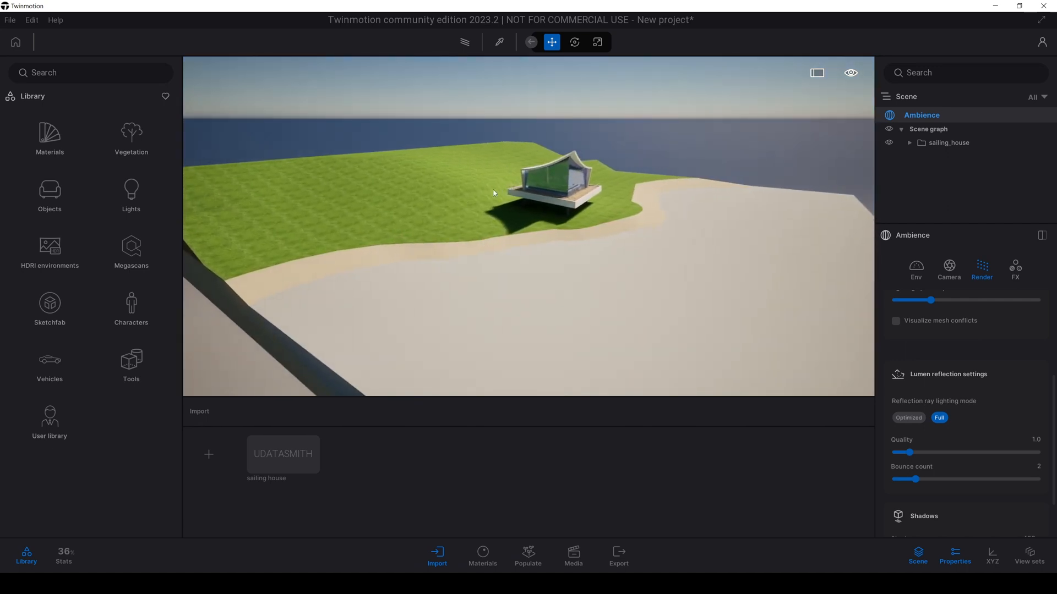
scroll(494, 193, up, 2)
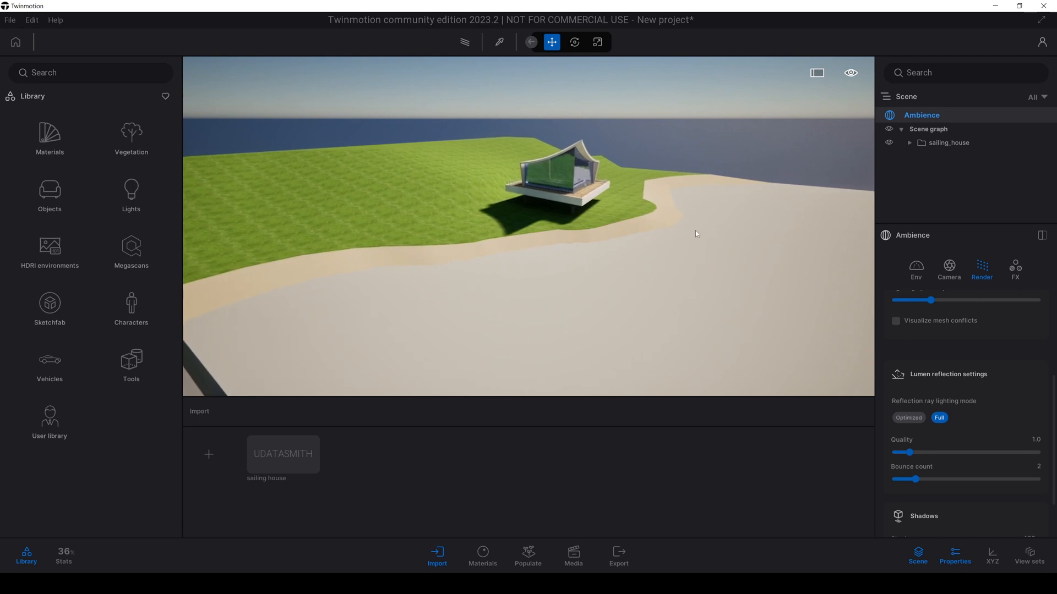
shift+middle_drag(691, 229, 732, 242)
shift+middle_drag(494, 216, 454, 194)
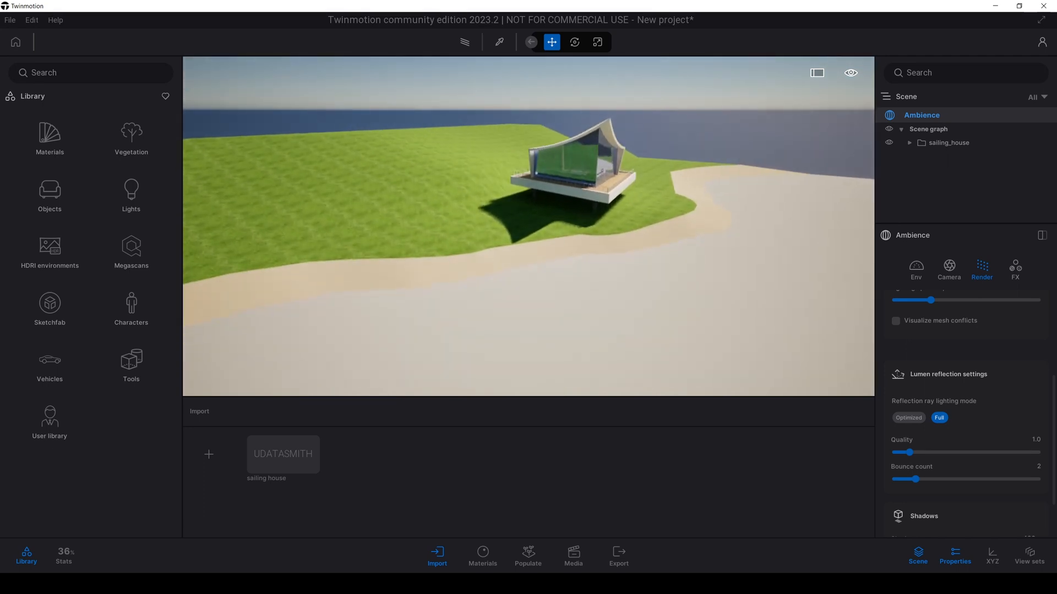
click(465, 210)
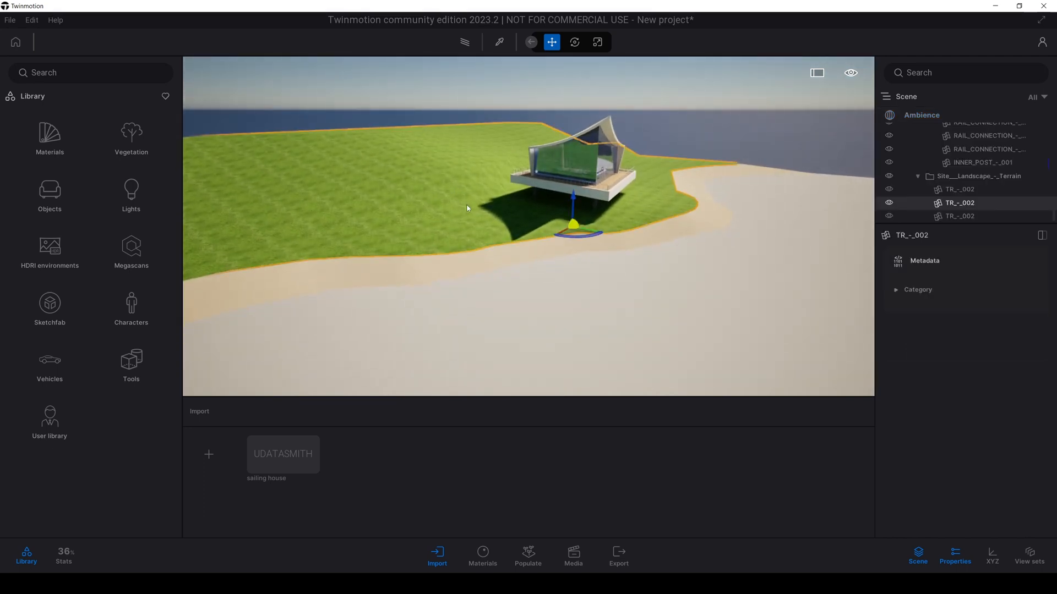
click(838, 106)
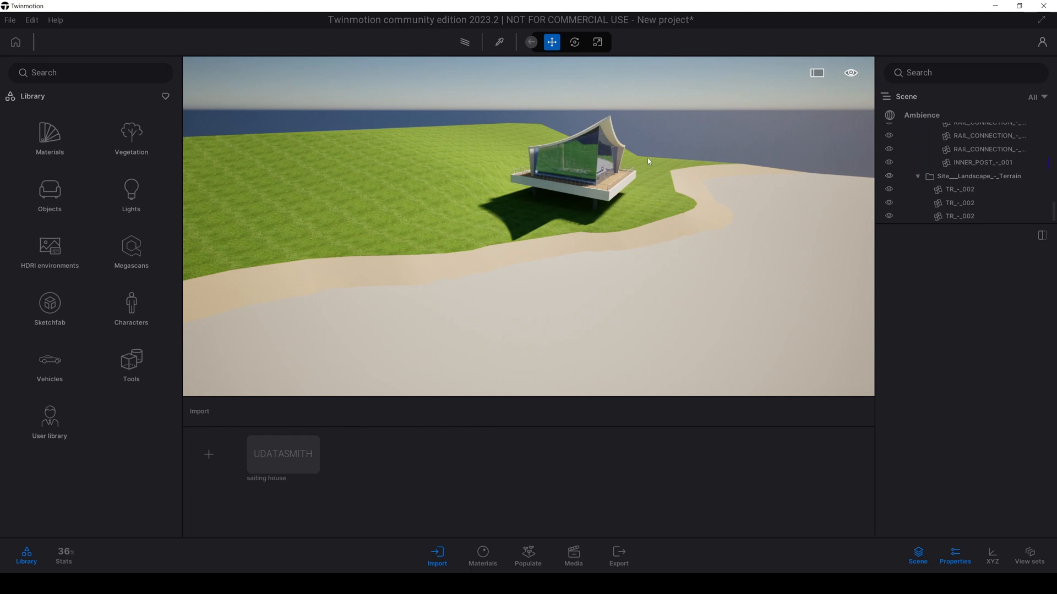
key(Right)
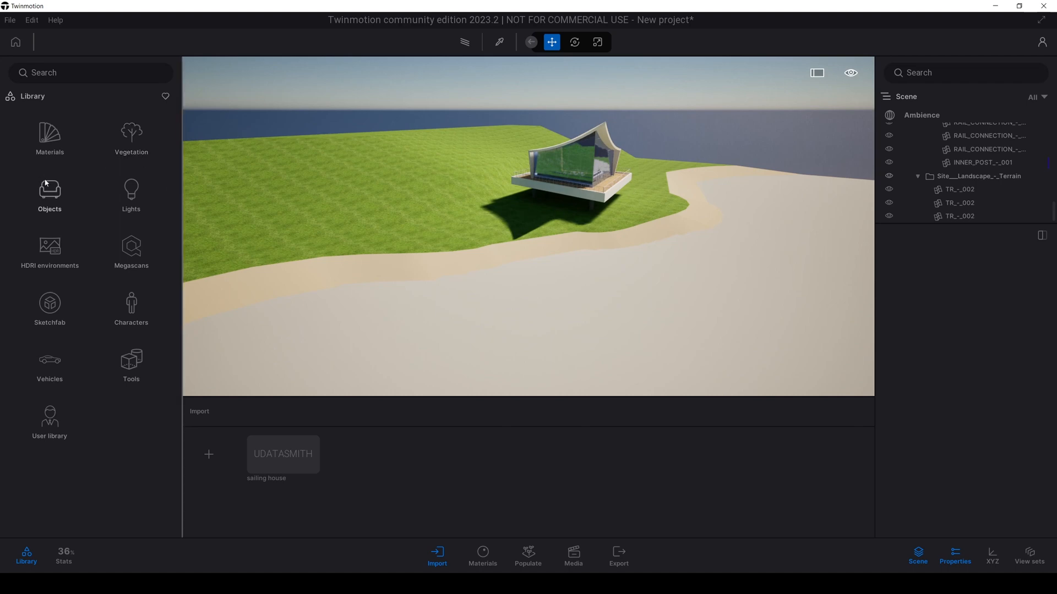
Add the Rocky grasslands landscape from the library's Vegetation landscapes to the scene
click(131, 135)
click(62, 156)
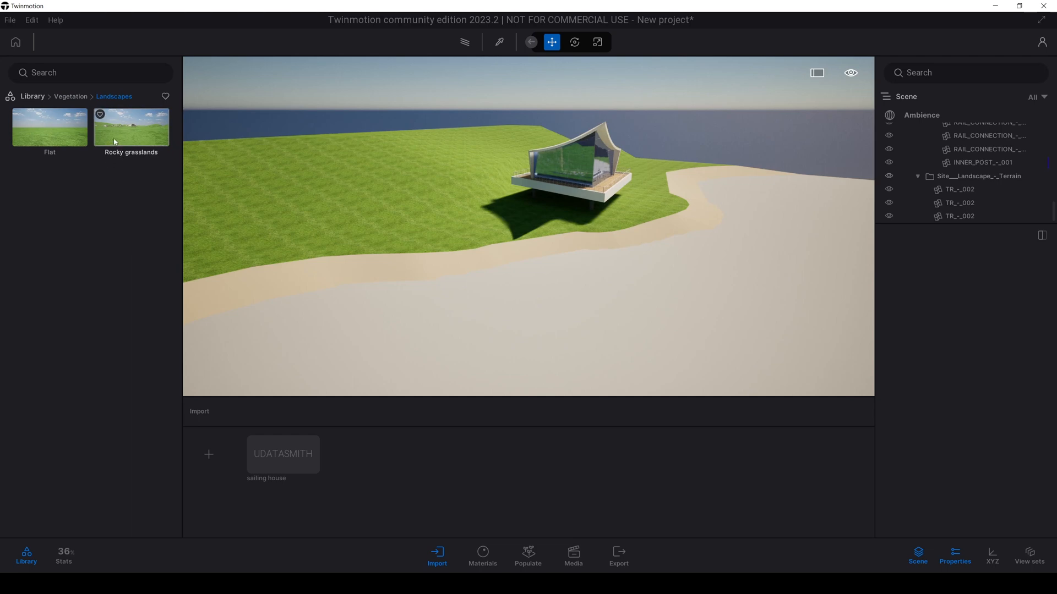
drag(278, 128, 285, 127)
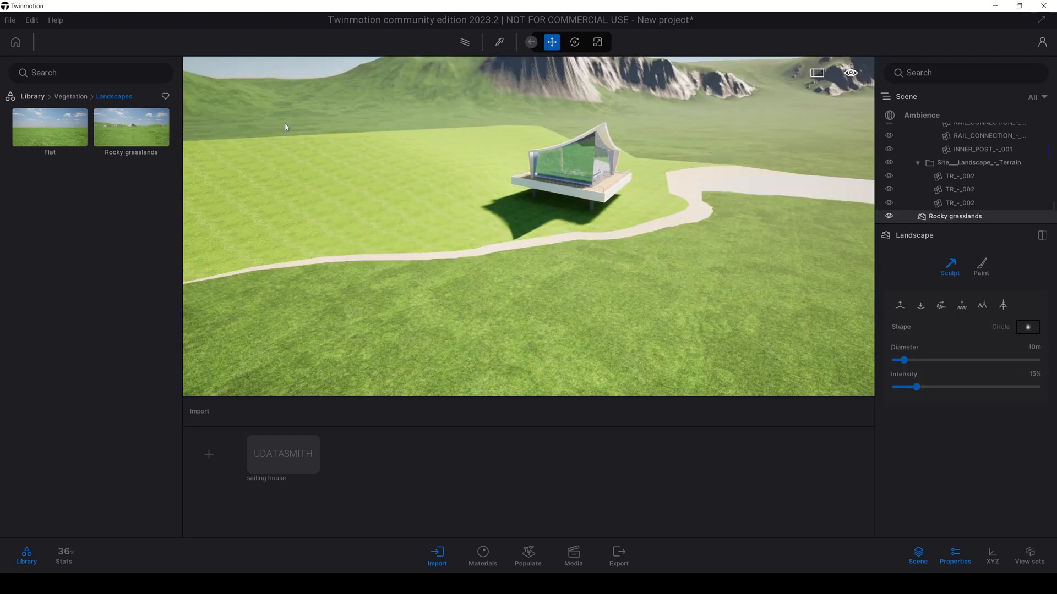
Examine how the Rocky grasslands landscape meets the house's terrain and surrounds the site
right_drag(355, 160, 348, 104)
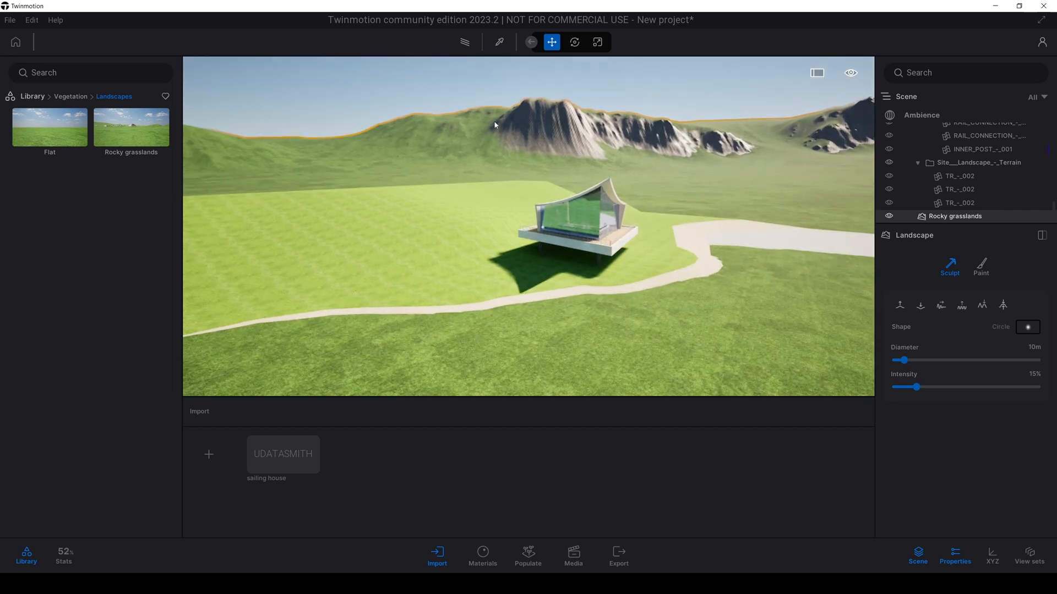
key(s)
key(d)
right_drag(494, 126, 468, 145)
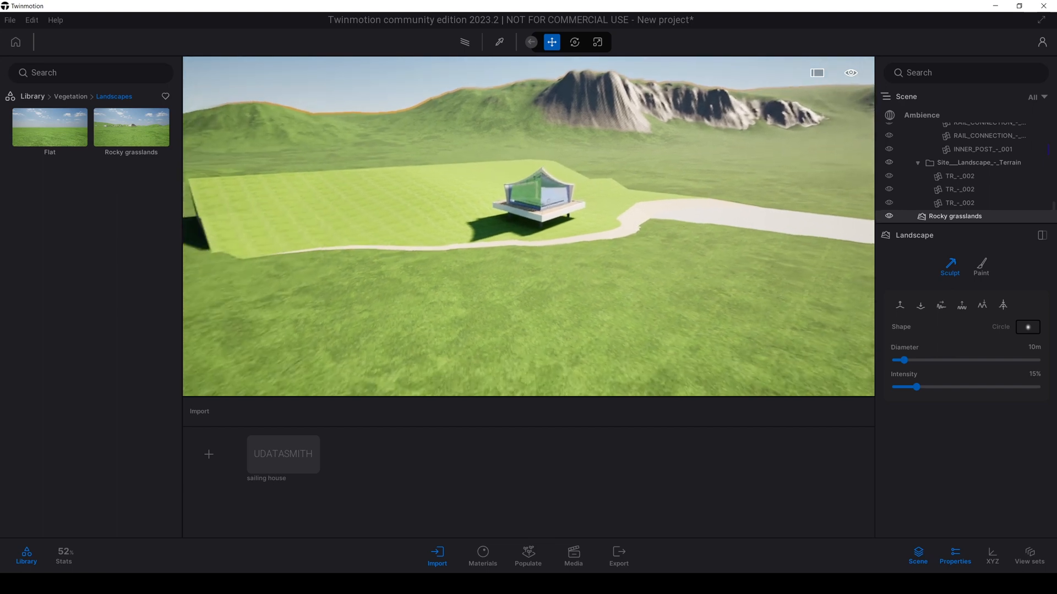
right_drag(570, 180, 566, 186)
click(434, 77)
right_drag(505, 267, 518, 243)
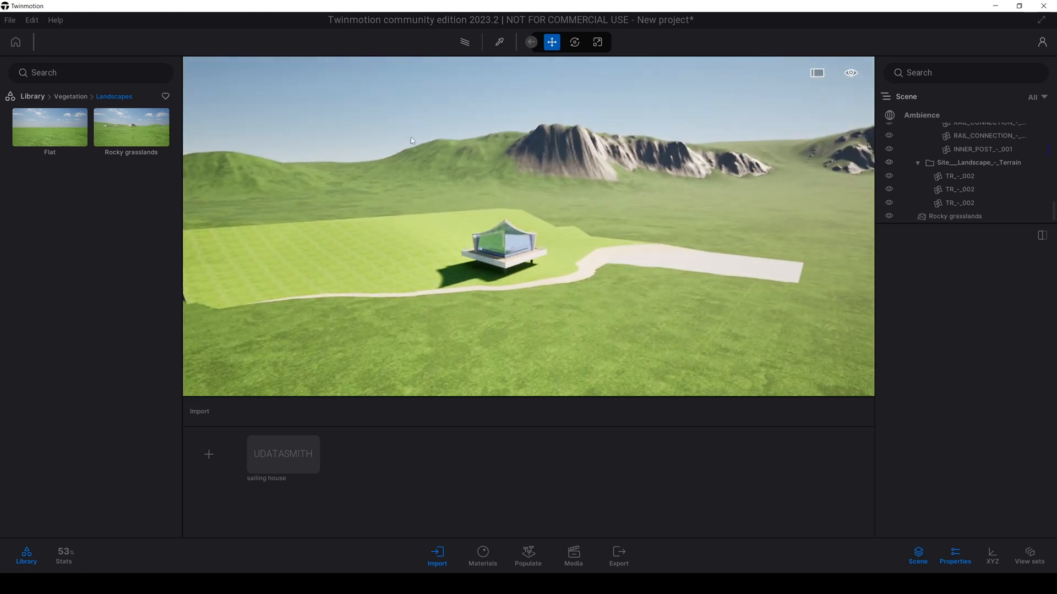
click(433, 241)
right_drag(696, 91, 661, 104)
Select the entire sailing_house folder and raise it vertically until its terrain surface sits above the Rocky grasslands
click(530, 268)
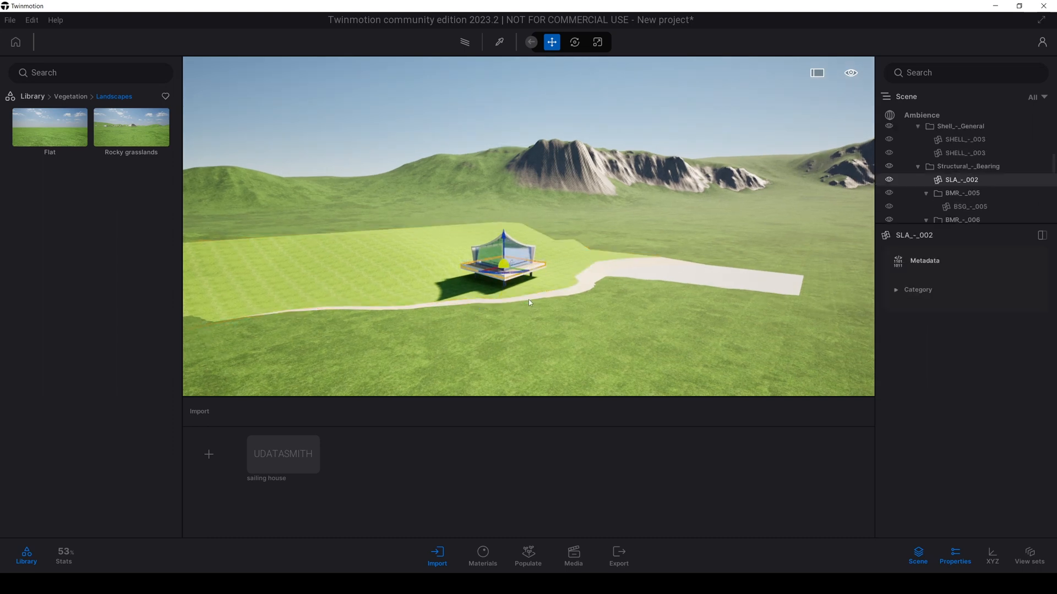
scroll(957, 158, up, 5)
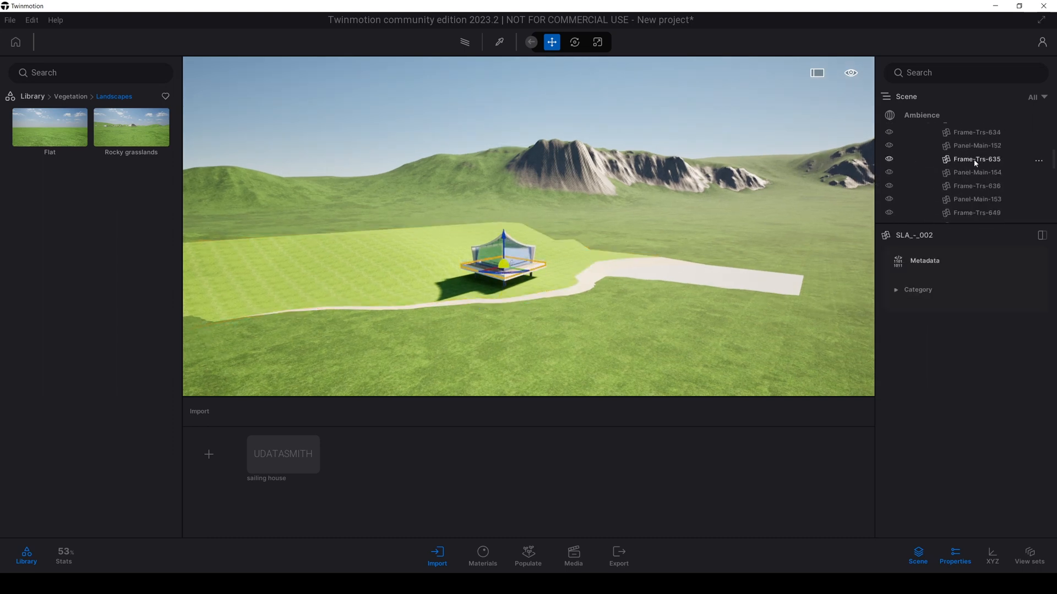
scroll(1055, 124, up, 5)
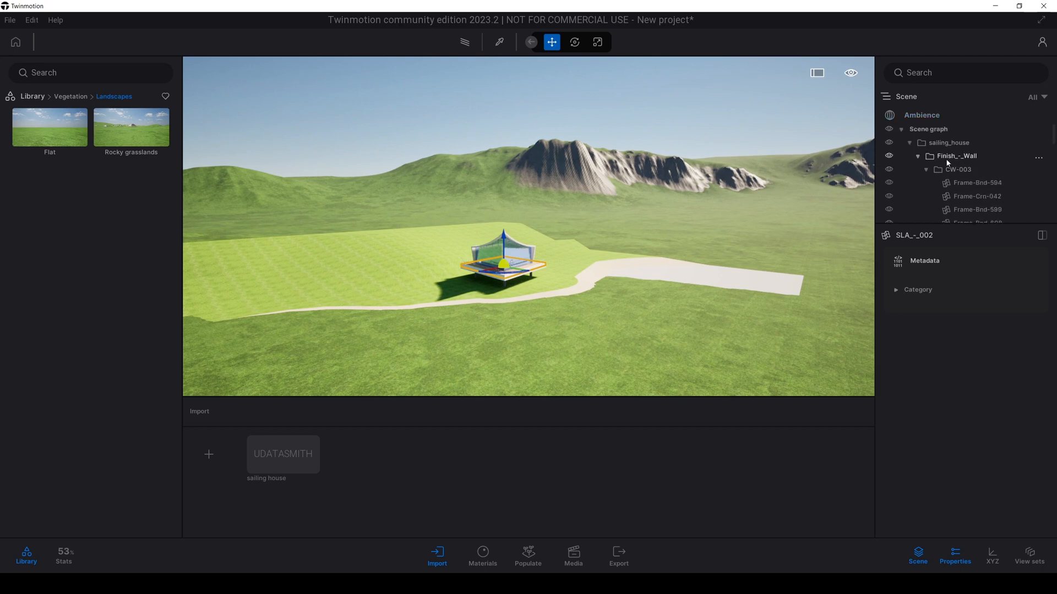
click(927, 170)
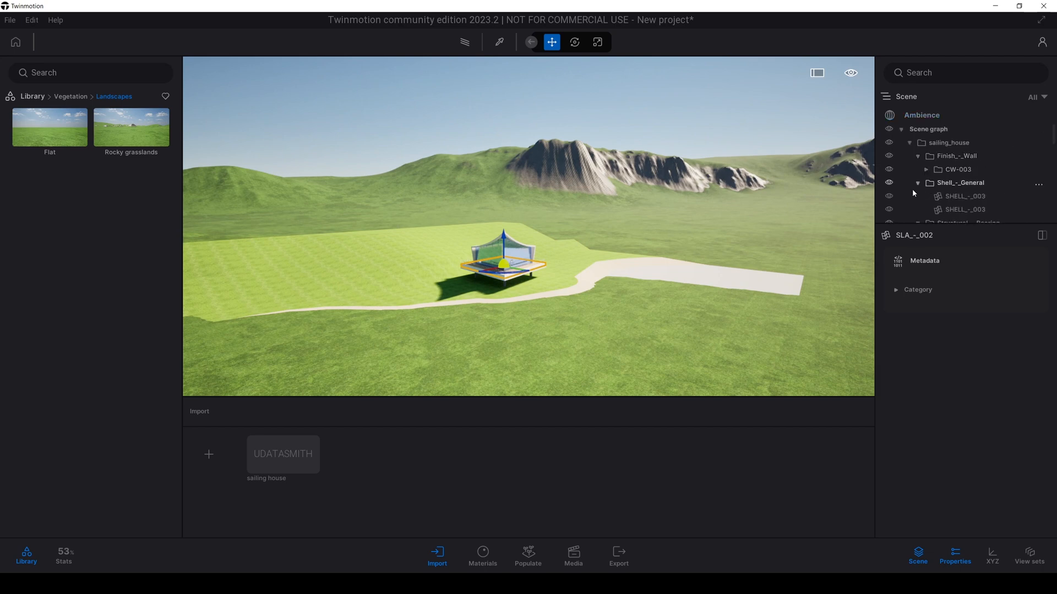
click(928, 145)
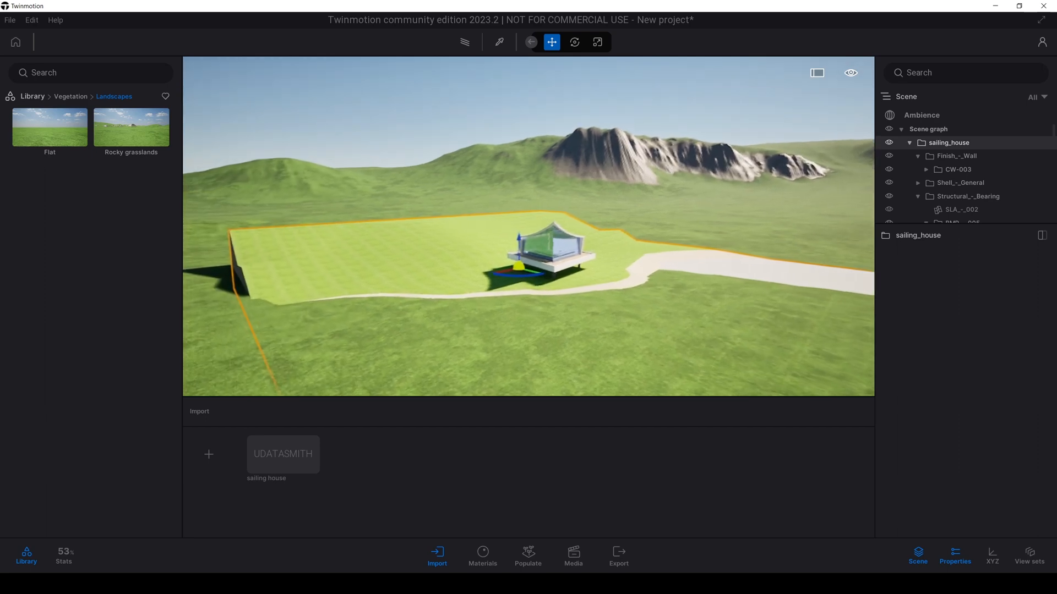
drag(510, 245, 509, 236)
scroll(509, 235, down, 2)
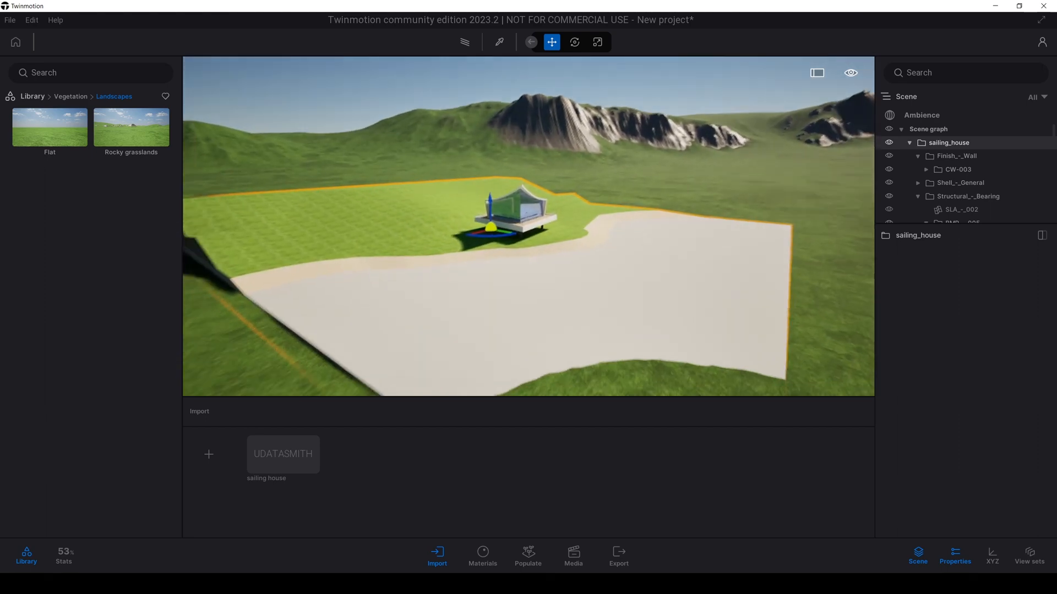
drag(501, 193, 508, 166)
key(w)
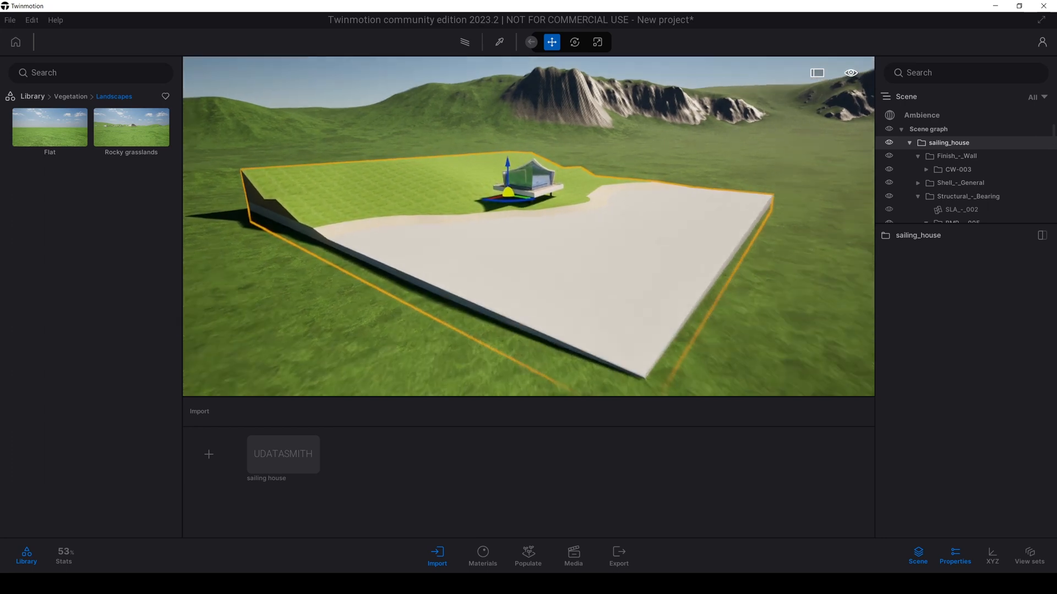
right_drag(508, 167, 474, 168)
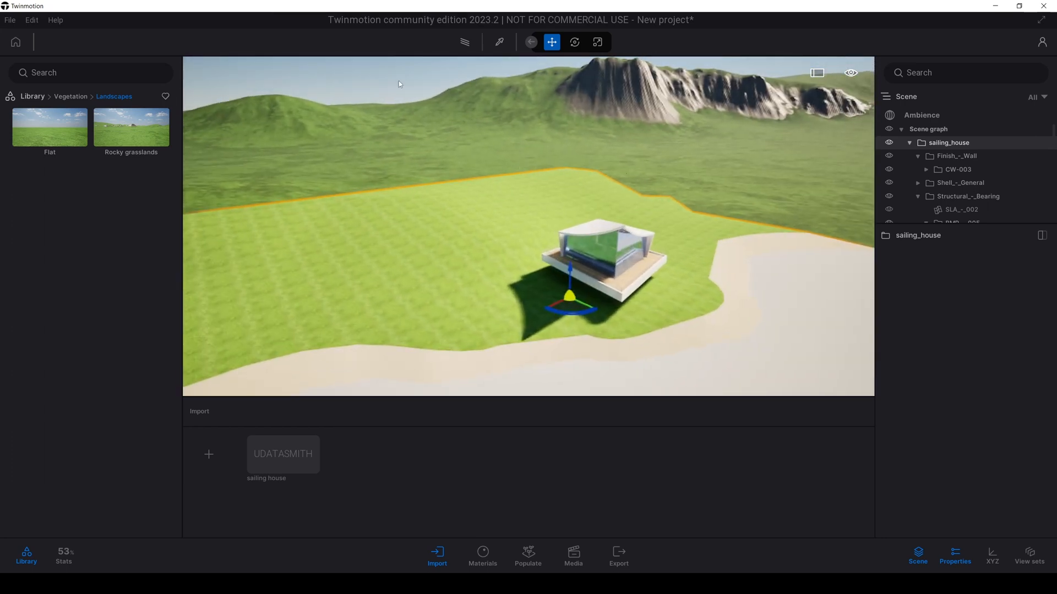
Raise the Rocky grasslands at the outer corner of the house's grassy terrain with a 76 m sculpting brush at 15% intensity
click(463, 132)
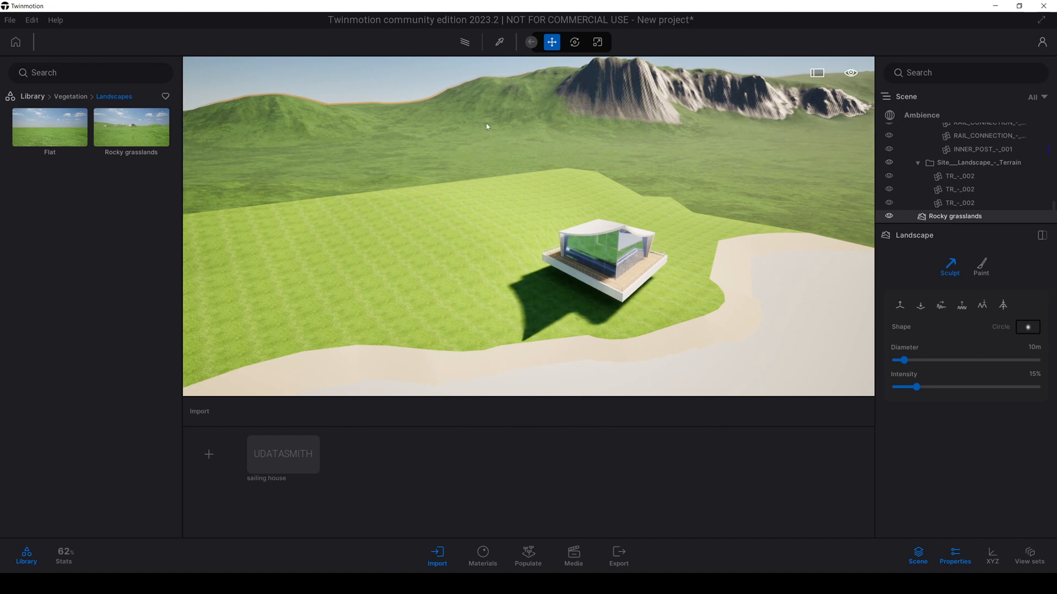
key(w)
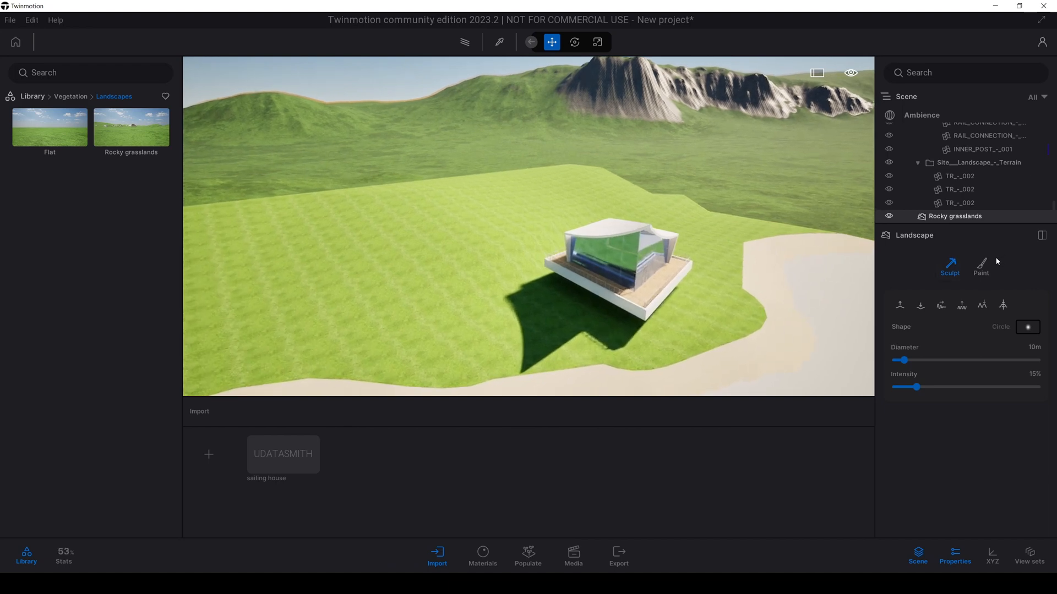
click(901, 308)
drag(950, 361, 960, 360)
key(s)
right_drag(556, 204, 489, 220)
mouse_move(330, 194)
mouse_down()
mouse_move(236, 190)
mouse_move(307, 181)
mouse_up()
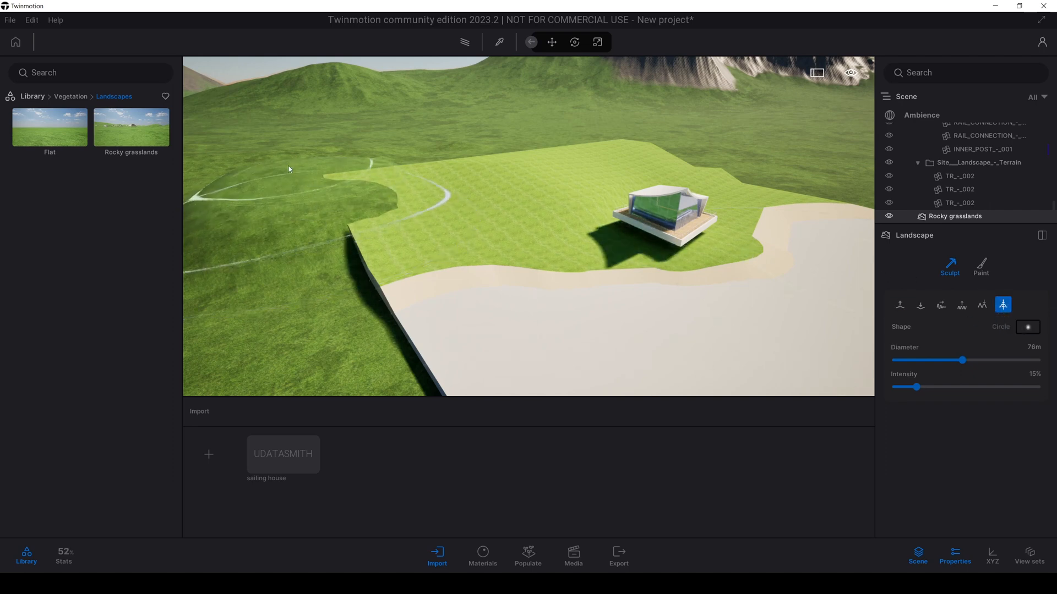
Extend the raised bank of Rocky grasslands along the grassy terrain's back edge behind the house
drag(270, 187, 494, 156)
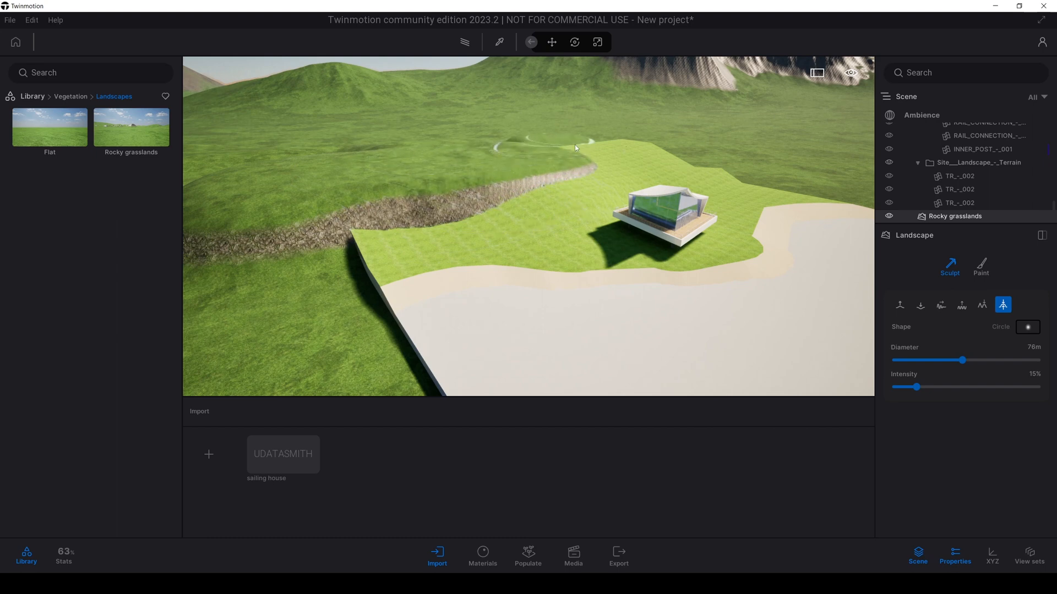
mouse_move(574, 145)
shift+middle_down()
mouse_move(528, 160)
mouse_move(523, 212)
shift+middle_up()
scroll(608, 99, up, 3)
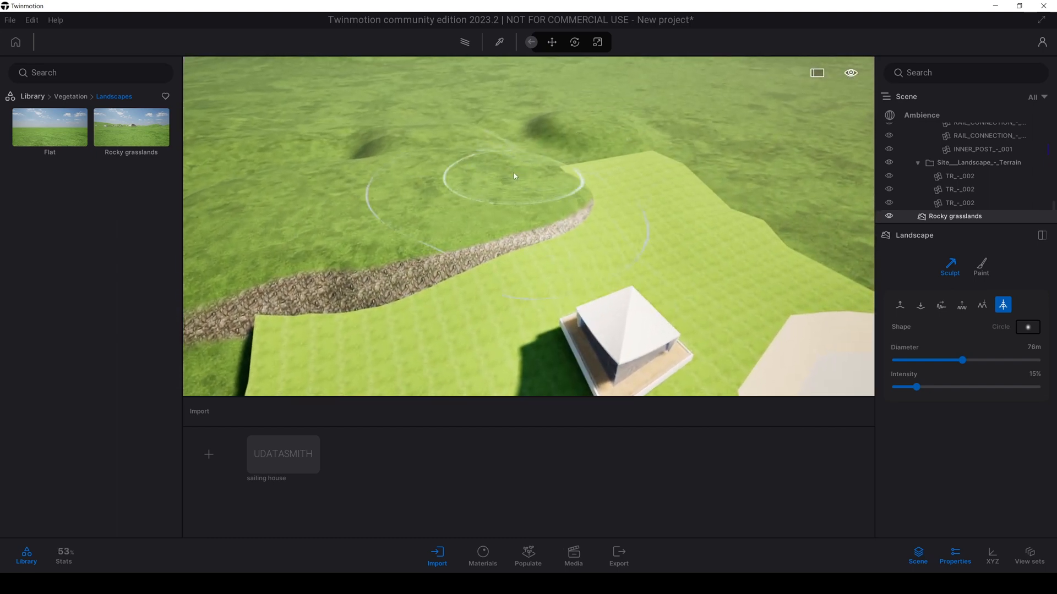
drag(514, 176, 567, 163)
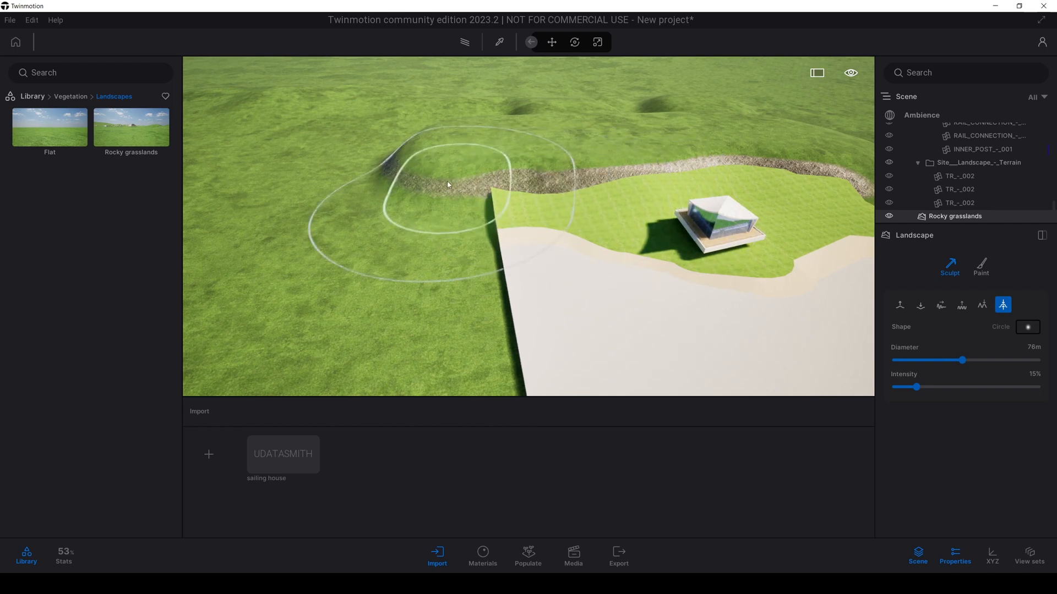
Smooth the steep rocky bank along the terrain's back edge so the landscape blends into the house's grassy terrain
right_drag(447, 181, 503, 208)
click(899, 305)
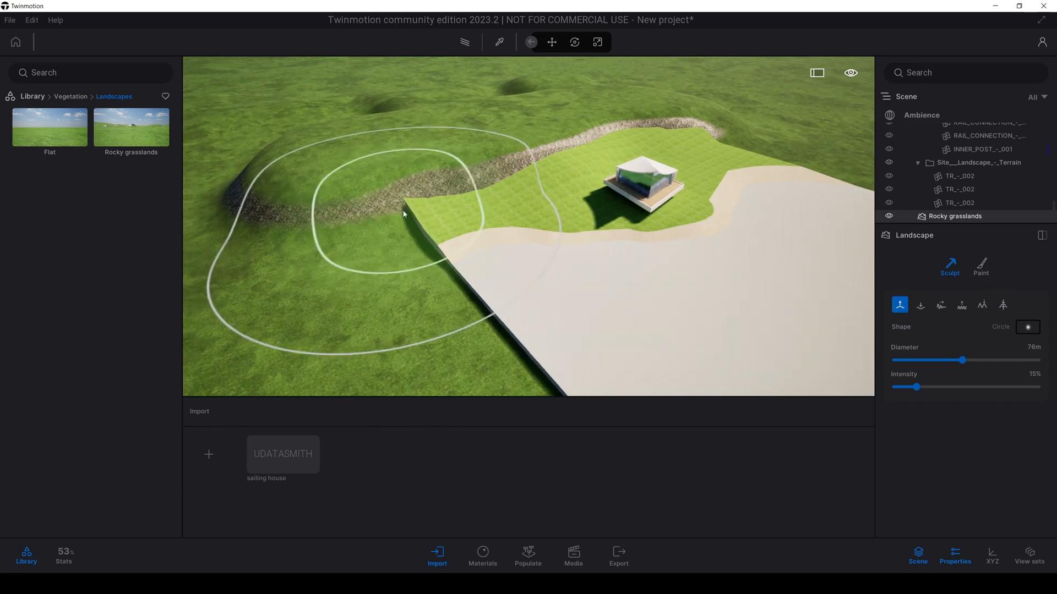
click(941, 305)
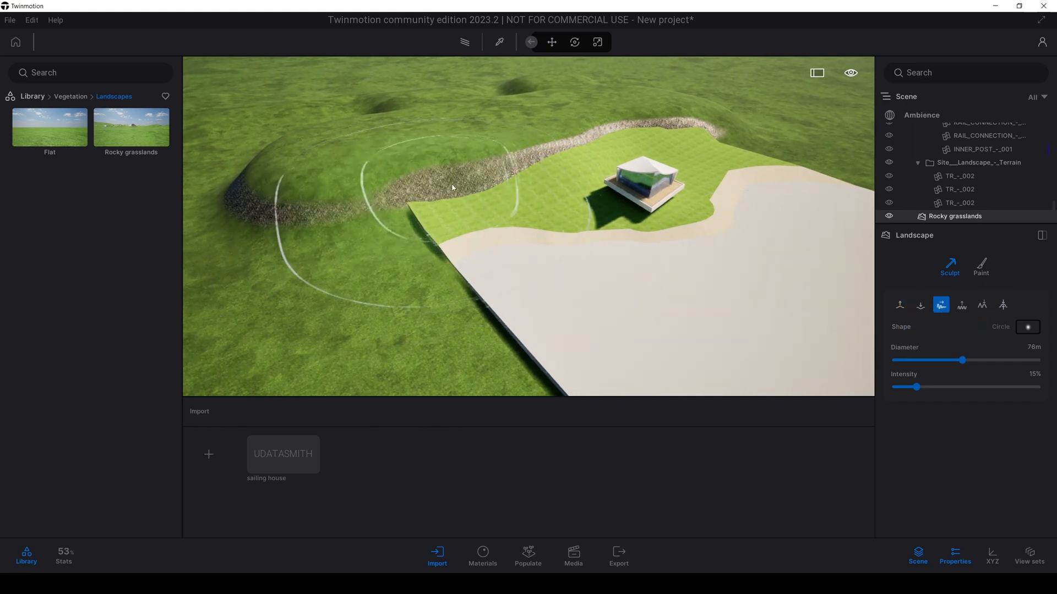
right_drag(663, 244, 589, 212)
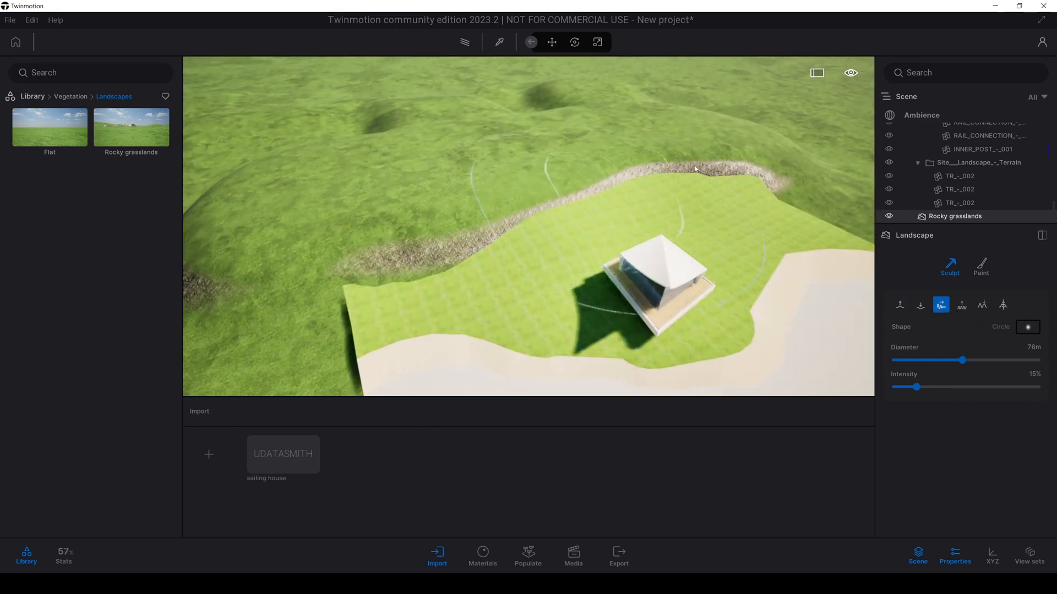
mouse_move(728, 179)
mouse_down()
mouse_move(382, 271)
mouse_move(621, 184)
mouse_move(504, 242)
mouse_up()
key(s)
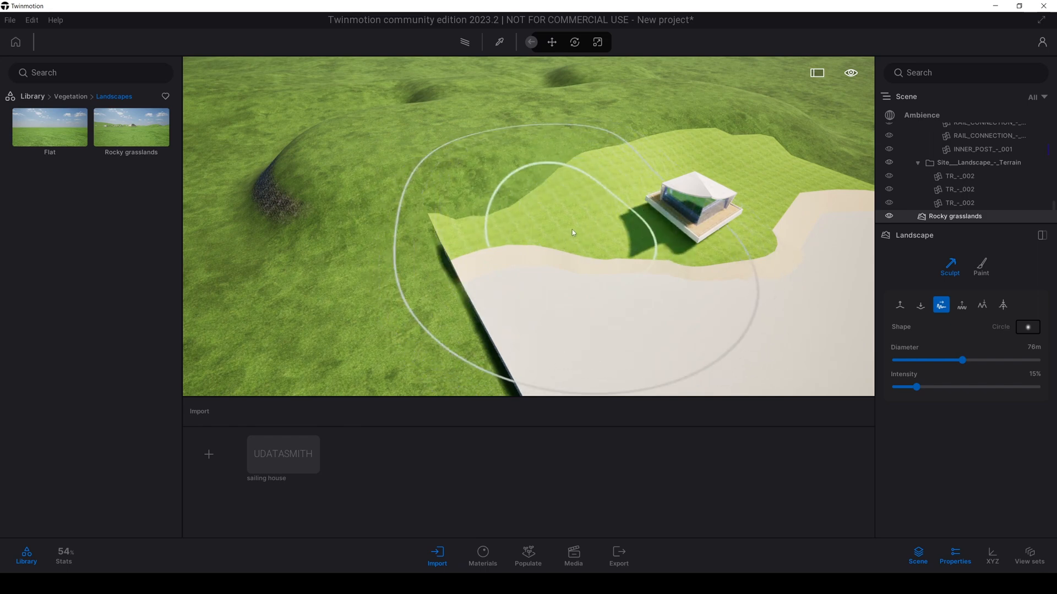
Raise the landscape over the grassy terrain around the house up to the shoreline, reducing the brush diameter to 58 m
click(899, 305)
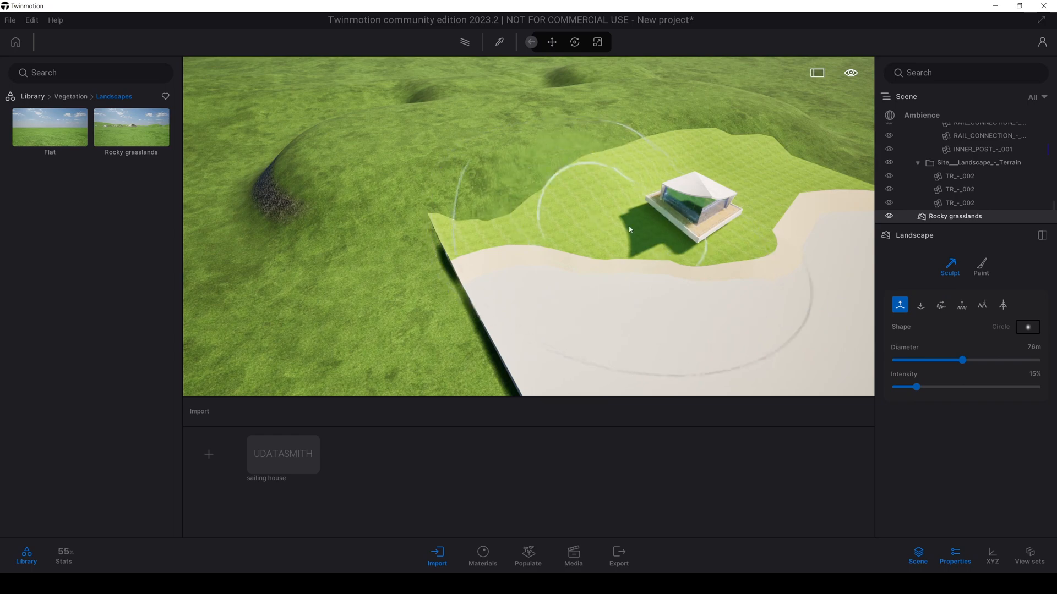
mouse_move(626, 215)
mouse_down()
mouse_move(627, 226)
mouse_move(488, 242)
mouse_move(622, 207)
mouse_up()
mouse_move(699, 173)
right_down()
mouse_move(754, 165)
mouse_move(727, 181)
mouse_move(754, 176)
mouse_move(687, 174)
right_up()
key(w)
scroll(685, 174, down, 3)
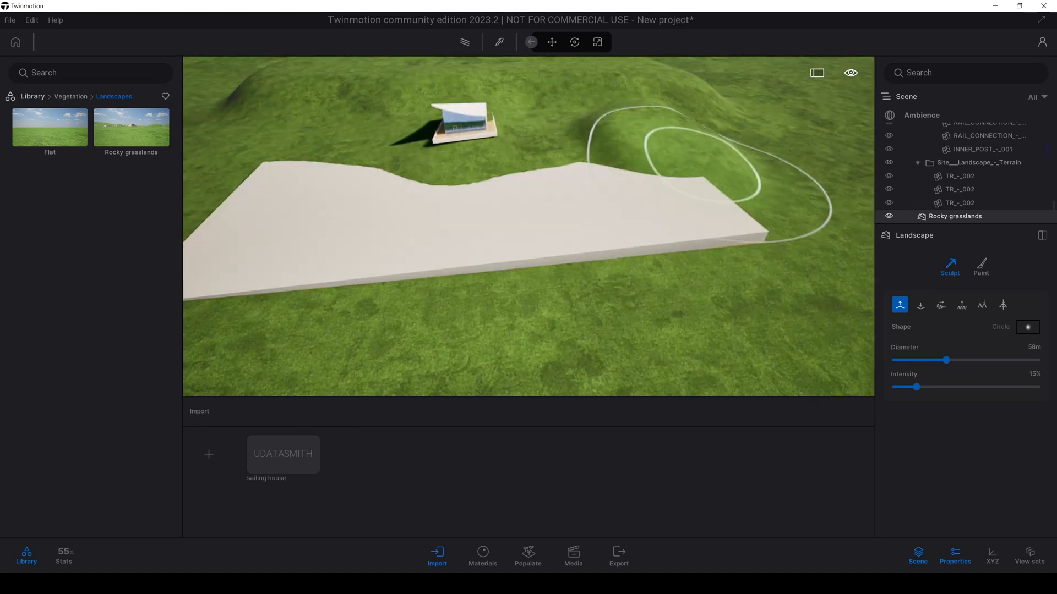
Dig the landscape down around the house's platform with the 58 m brush
right_drag(708, 168, 235, 360)
key(w)
key(d)
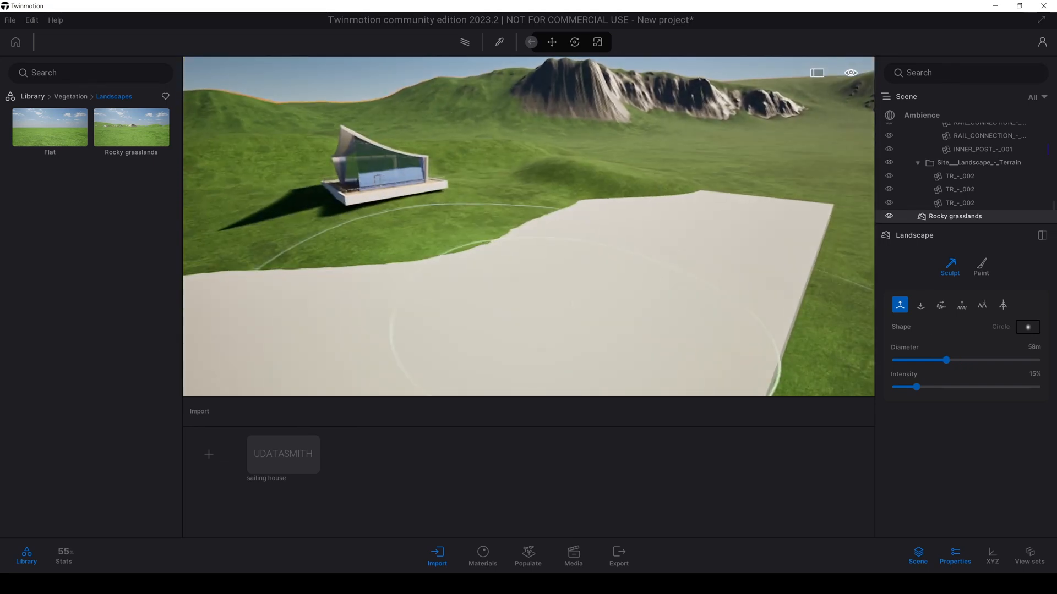
key(a)
key(s)
right_drag(661, 220, 868, 309)
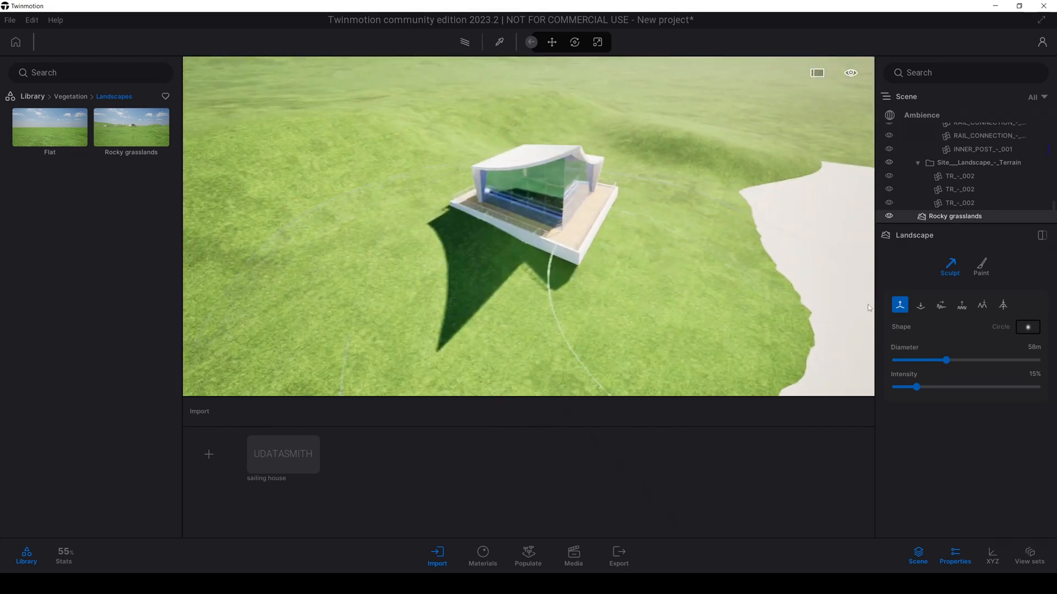
click(923, 306)
key(q)
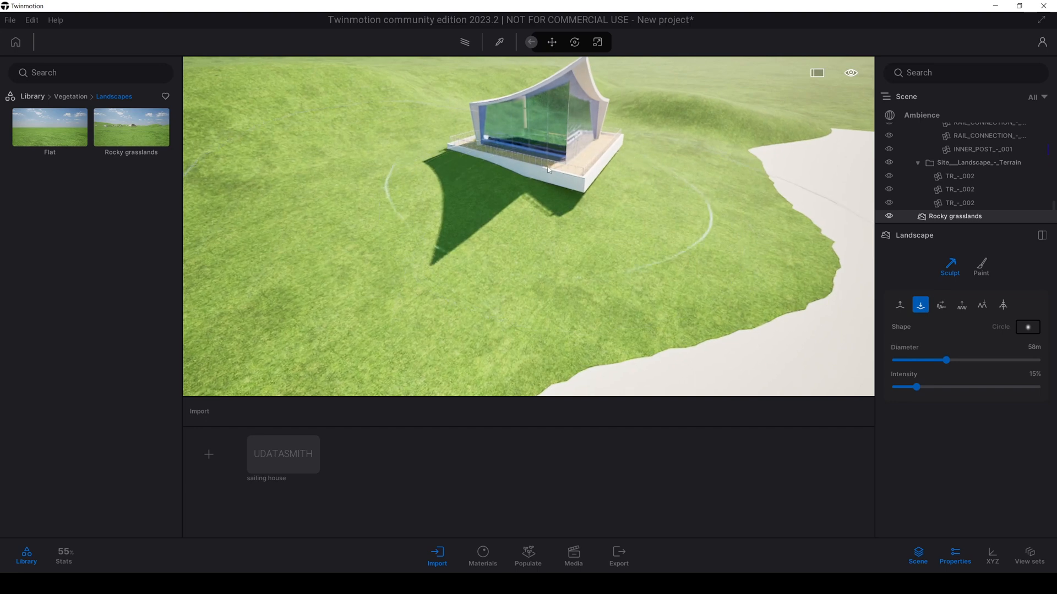
click(522, 165)
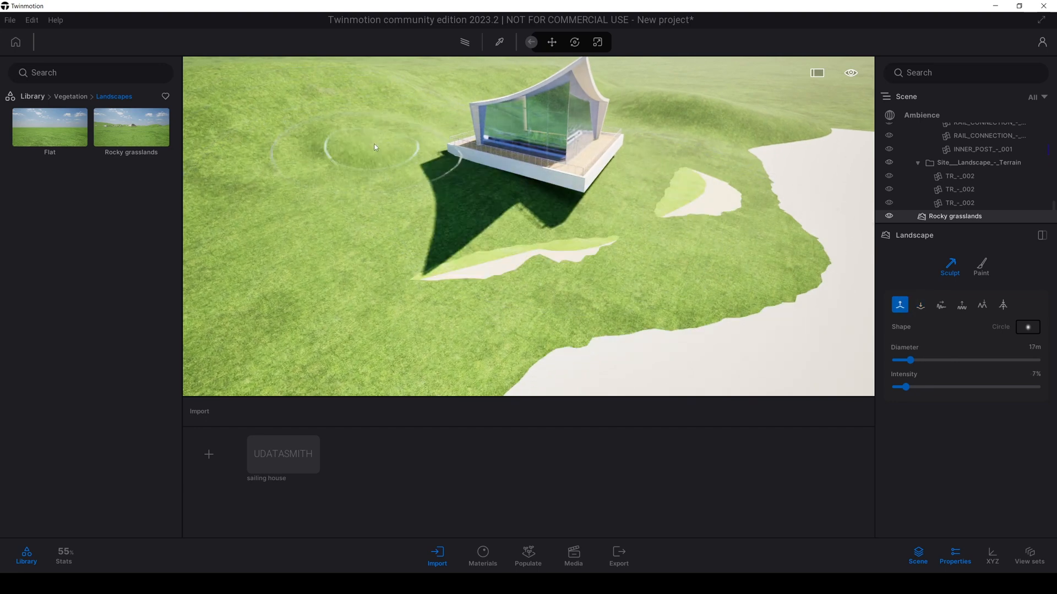
Raise the landscape beside the house and over the exposed terrain patches with a 17 m brush at 7% intensity
mouse_move(375, 147)
mouse_down()
mouse_move(369, 153)
mouse_move(424, 134)
mouse_up()
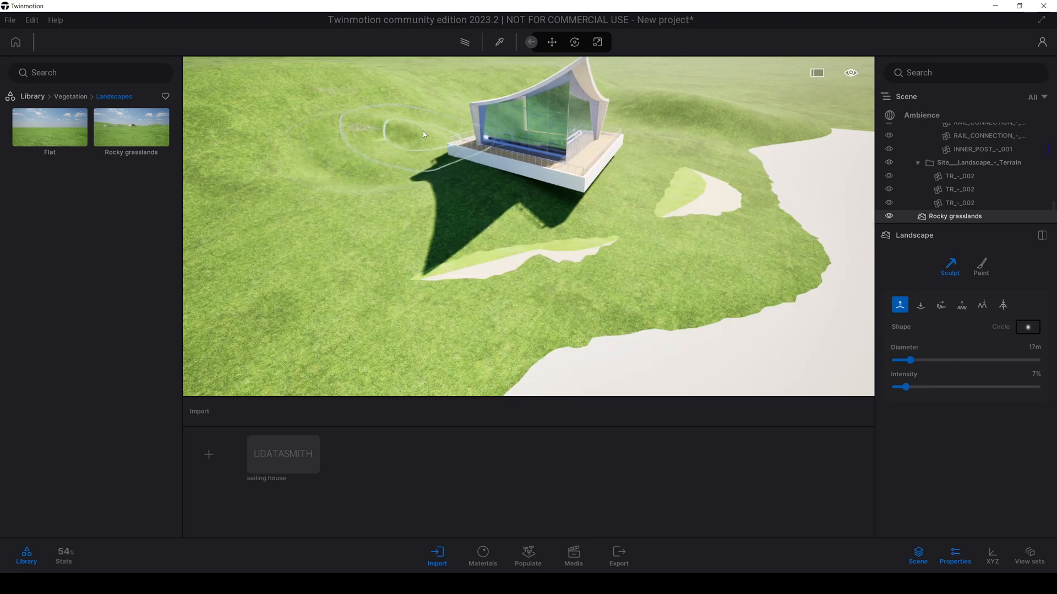
key(d)
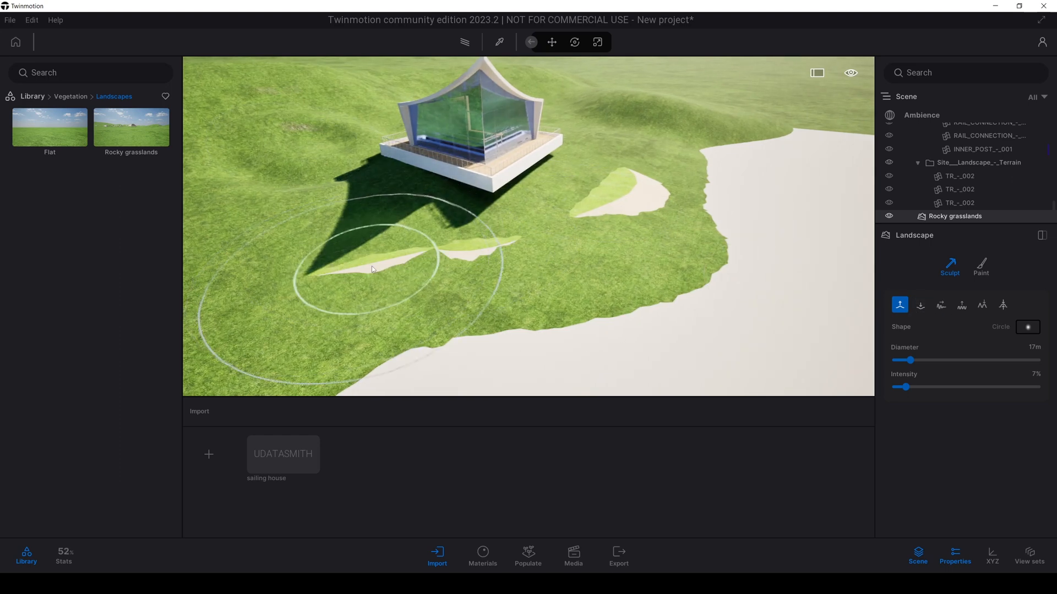
mouse_move(372, 266)
mouse_down()
mouse_move(330, 287)
mouse_move(419, 258)
mouse_up()
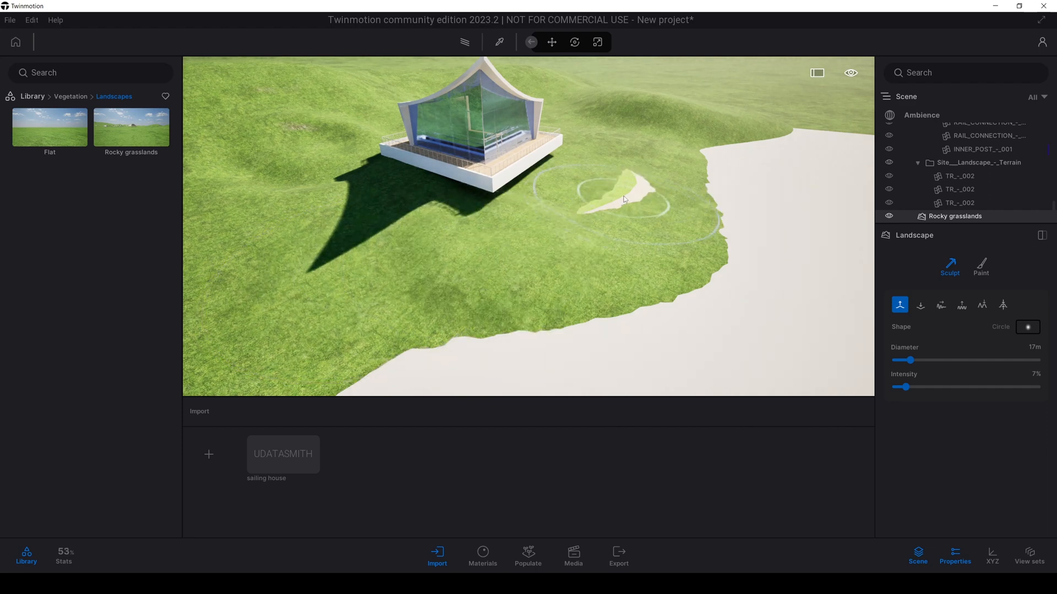
drag(624, 199, 644, 172)
key(s)
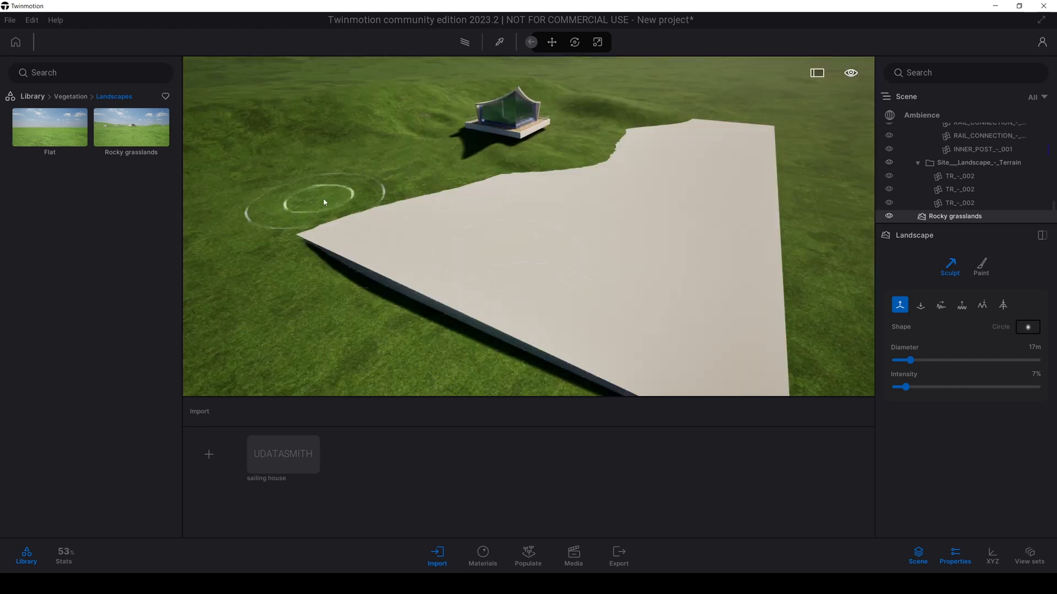
Apply the Pool 02 water material from the library to the pale slab in front of the house
click(33, 97)
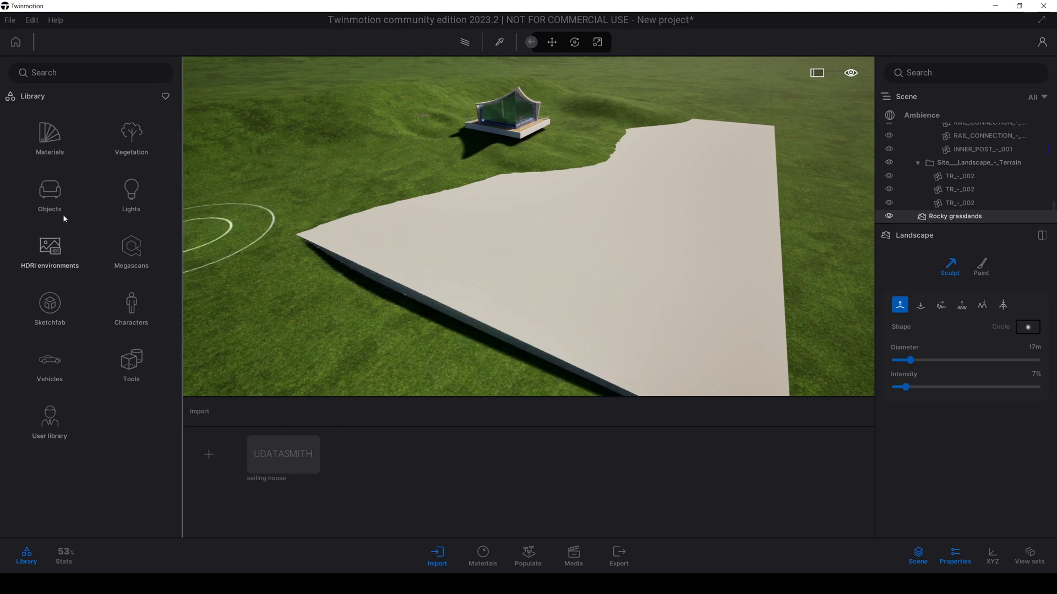
click(51, 138)
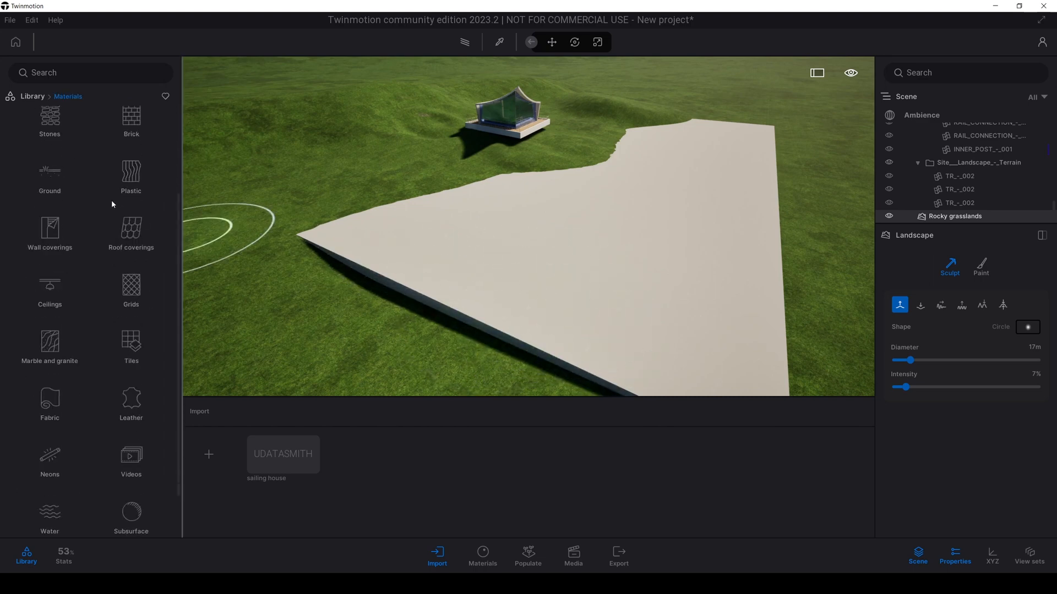
scroll(98, 240, down, 2)
scroll(97, 241, down, 1)
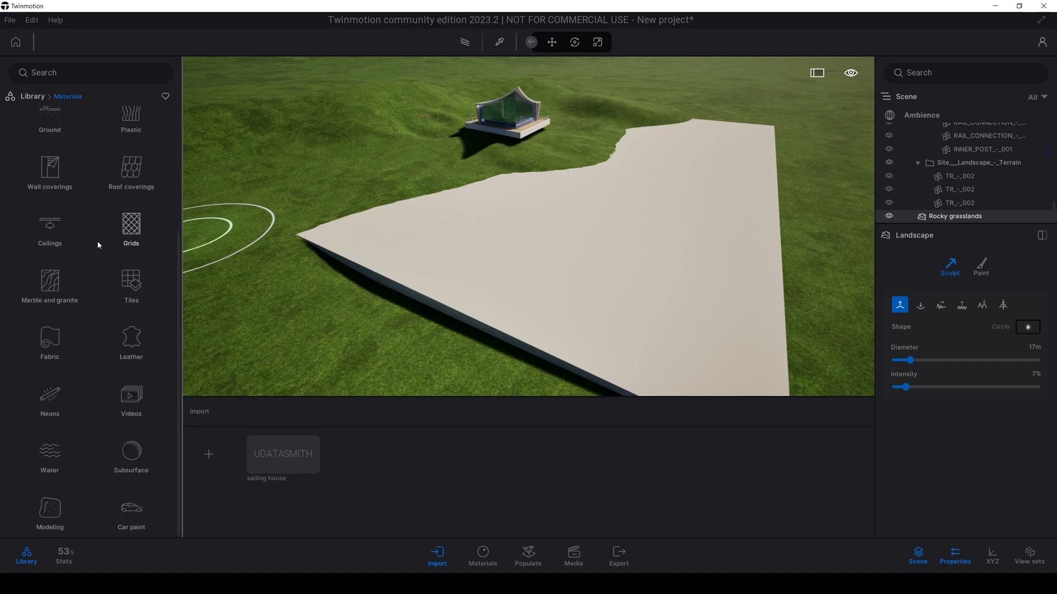
click(88, 467)
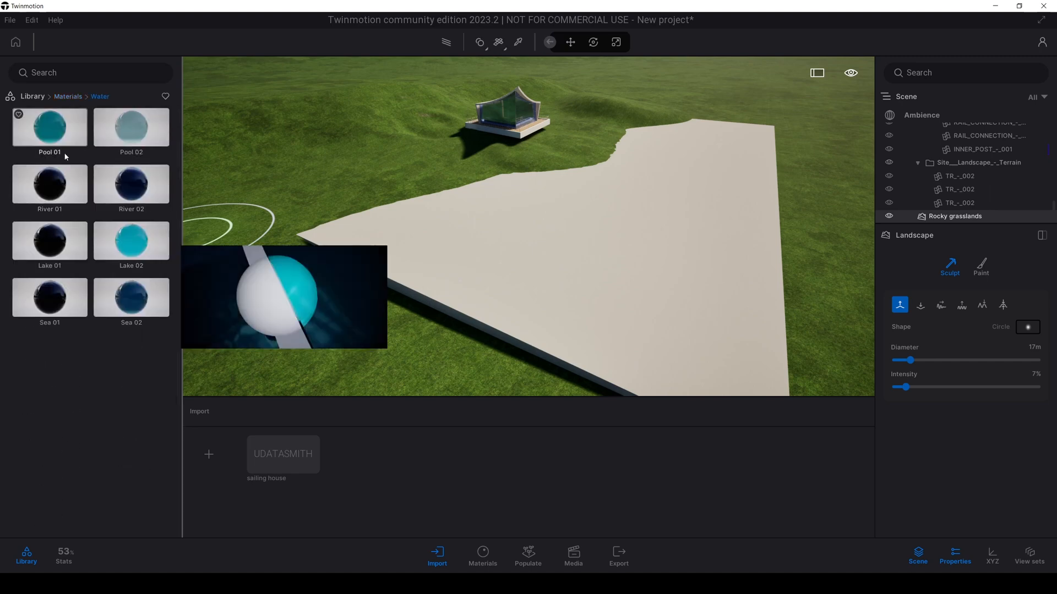
drag(128, 126, 564, 264)
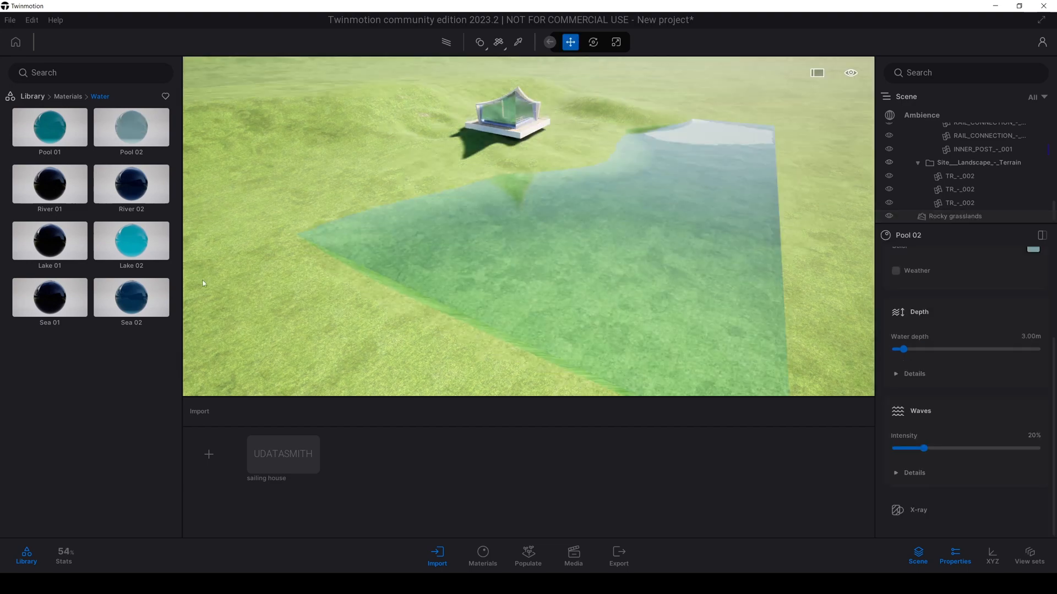
Examine the water surface and its house reflection from several viewpoints, including a Path Tracer preview
key(w)
mouse_move(555, 304)
right_down()
mouse_move(589, 265)
mouse_move(556, 248)
mouse_move(553, 297)
mouse_move(565, 308)
right_up()
key(w)
scroll(566, 306, down, 2)
scroll(582, 290, down, 3)
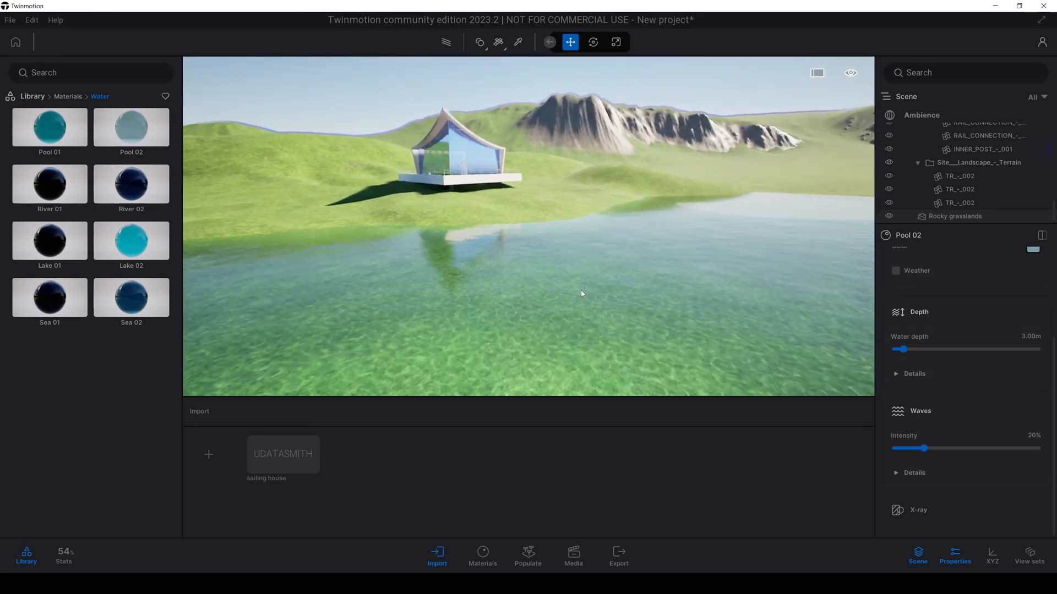
scroll(570, 288, down, 3)
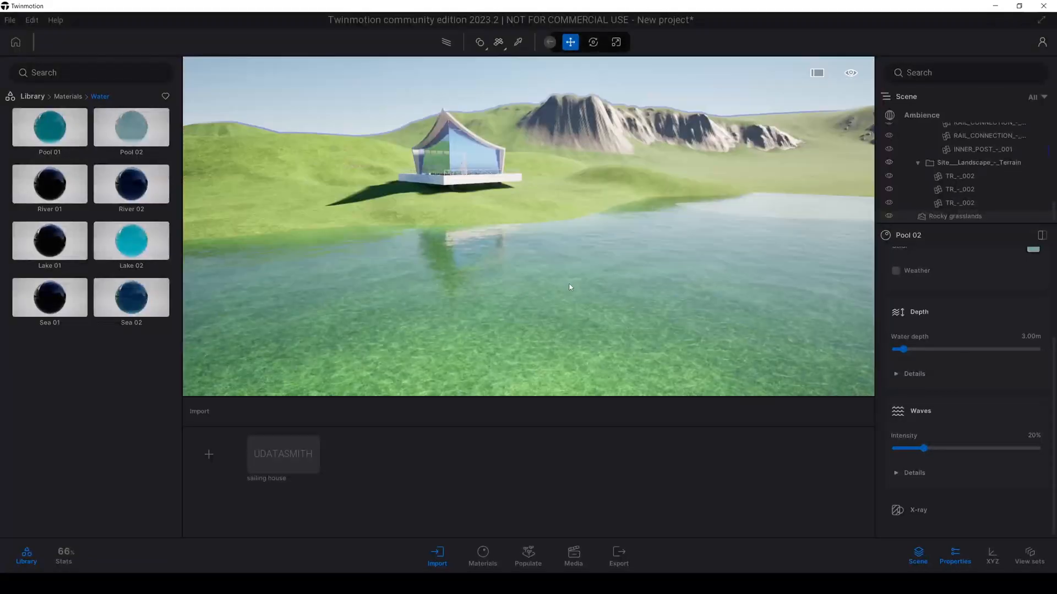
mouse_move(462, 288)
right_down()
mouse_move(480, 289)
mouse_move(465, 288)
right_up()
middle_drag(465, 288, 517, 289)
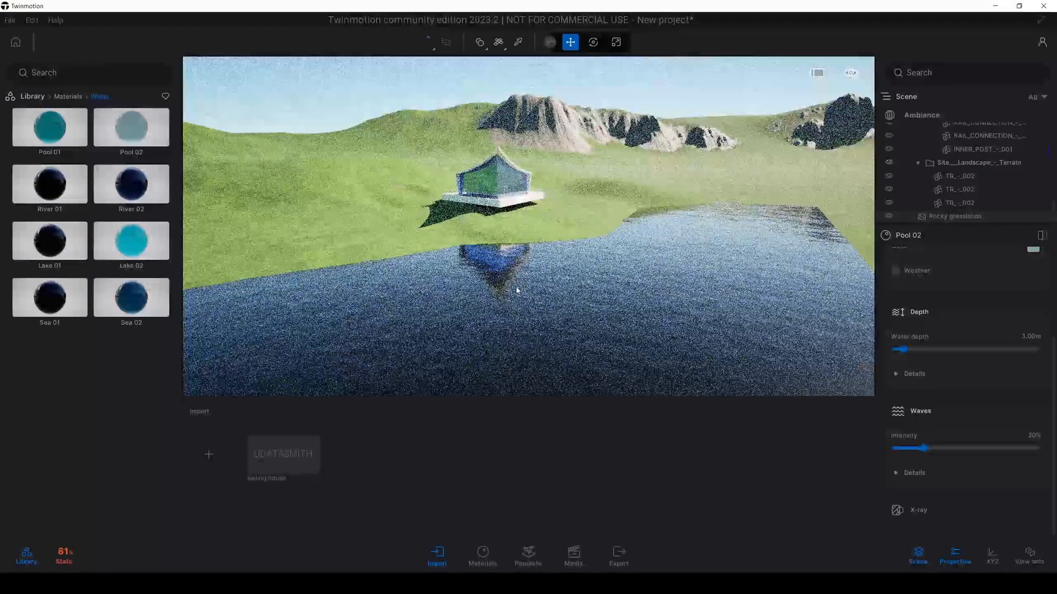
key(r)
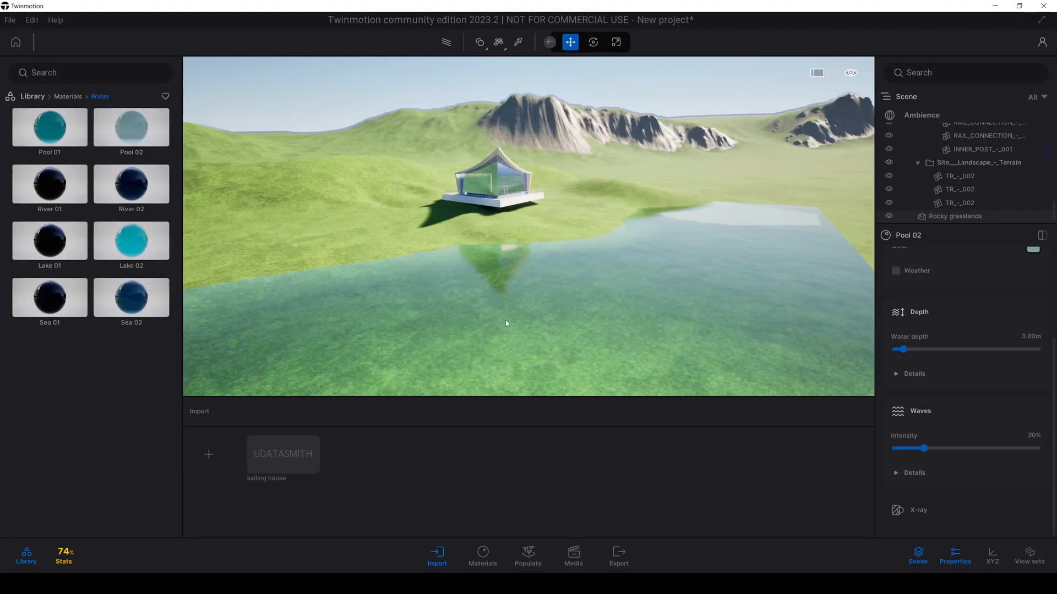
middle_drag(506, 324, 518, 304)
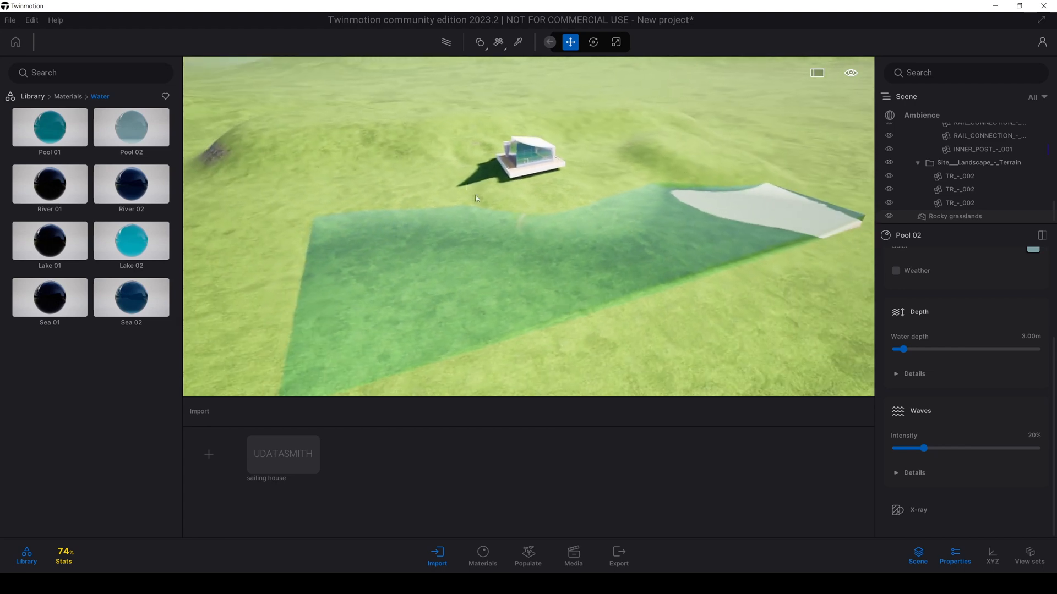
Lower the Rocky grasslands beneath the water near its outer edge with the 17 m brush at 7% intensity
click(435, 165)
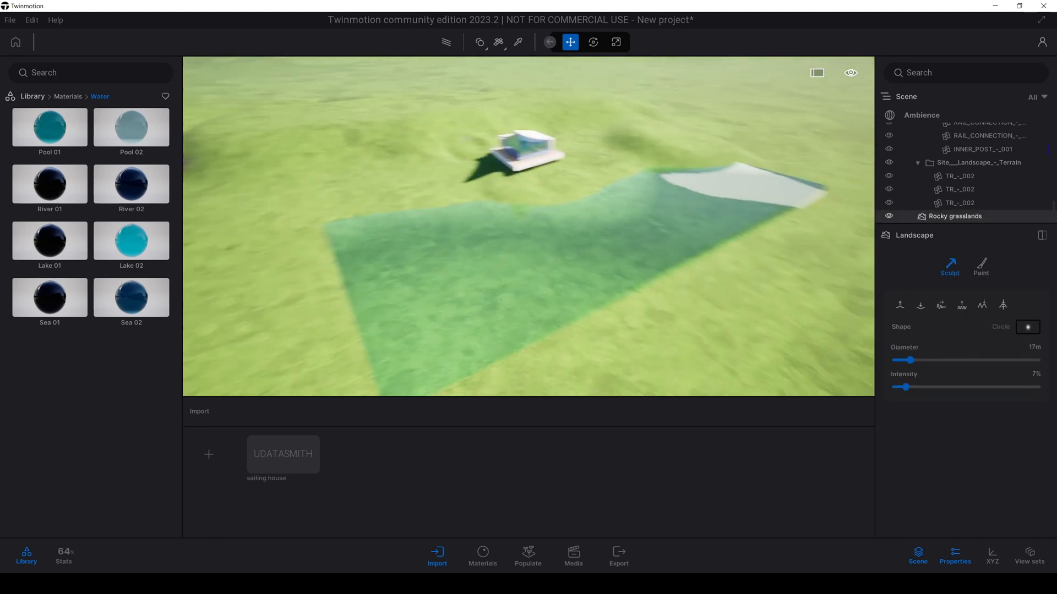
click(899, 305)
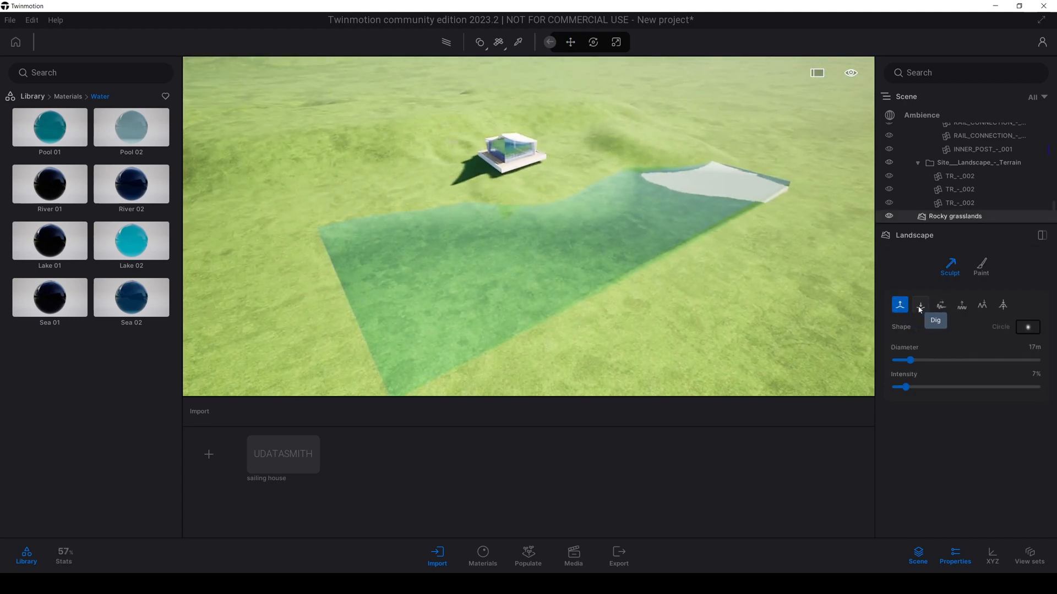
scroll(461, 249, up, 3)
mouse_move(472, 252)
mouse_down()
mouse_move(474, 264)
mouse_move(507, 261)
mouse_move(442, 276)
mouse_move(391, 242)
mouse_move(523, 330)
mouse_move(629, 328)
mouse_up()
scroll(538, 303, down, 5)
shift+middle_drag(550, 308, 358, 303)
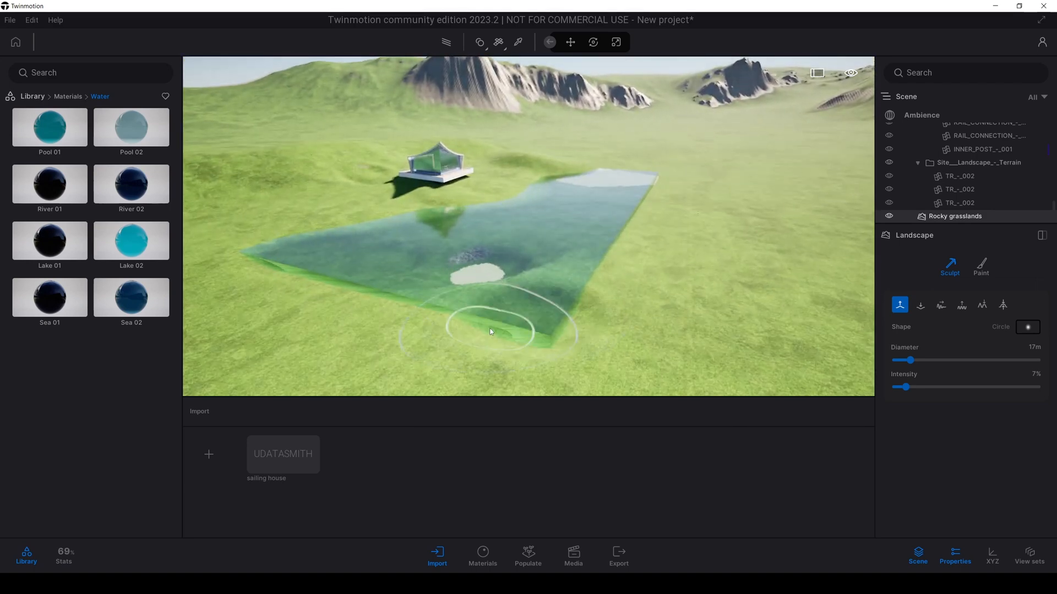
Lower the landscape beneath the water surface with a 75 m brush at 7% intensity
drag(910, 360, 962, 360)
shift+middle_drag(771, 248, 665, 236)
scroll(665, 236, down, 3)
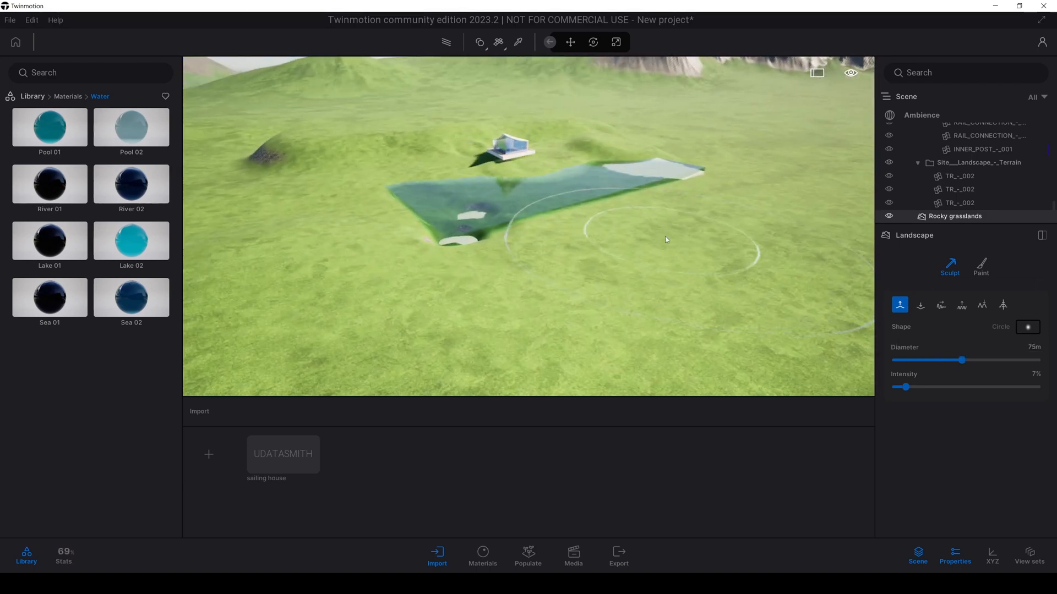
mouse_move(665, 236)
mouse_down()
mouse_move(506, 279)
mouse_move(620, 207)
mouse_move(703, 206)
mouse_move(316, 289)
mouse_move(342, 257)
mouse_move(419, 262)
mouse_up()
mouse_move(556, 248)
shift+middle_down()
mouse_move(539, 277)
mouse_move(474, 306)
shift+middle_up()
drag(475, 305, 495, 295)
Lower more of the grass bed across the middle of the water with a 54 m brush at 7% intensity
drag(961, 360, 943, 361)
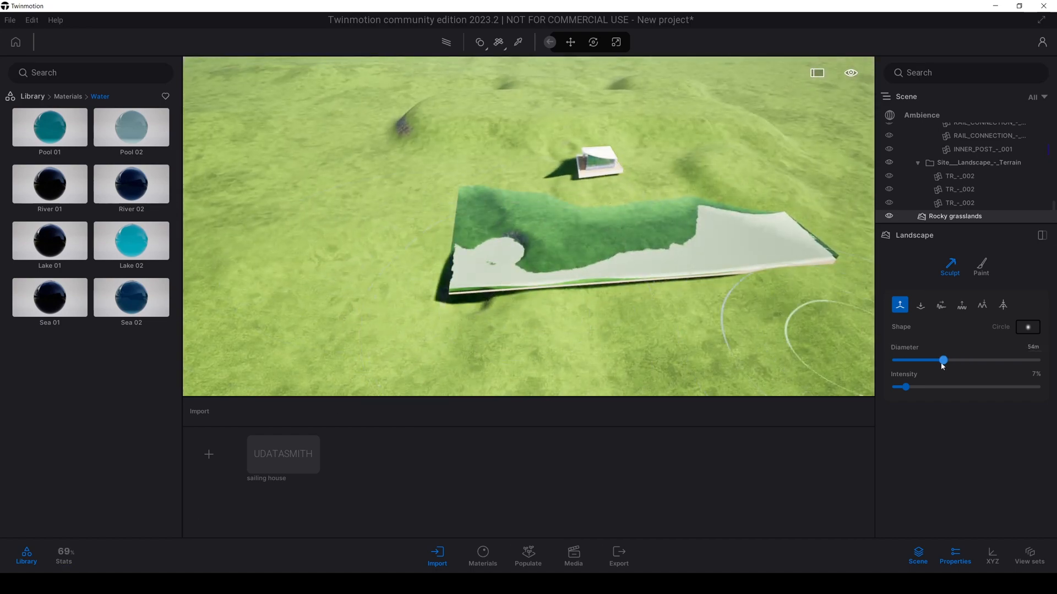
scroll(660, 308, up, 3)
drag(570, 303, 444, 232)
Lower the landscape along the shoreline and at both ends of the water with a 32 m brush at 7% intensity
drag(943, 361, 924, 360)
scroll(468, 236, up, 3)
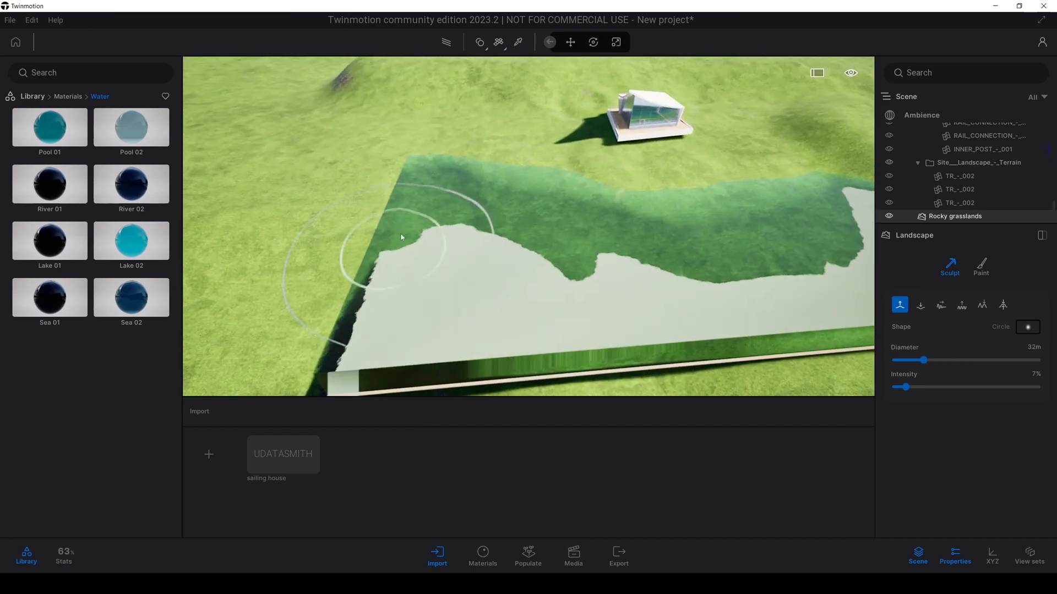
mouse_move(400, 233)
mouse_down()
mouse_move(376, 258)
mouse_move(402, 234)
mouse_up()
middle_drag(460, 239, 354, 249)
drag(354, 249, 355, 238)
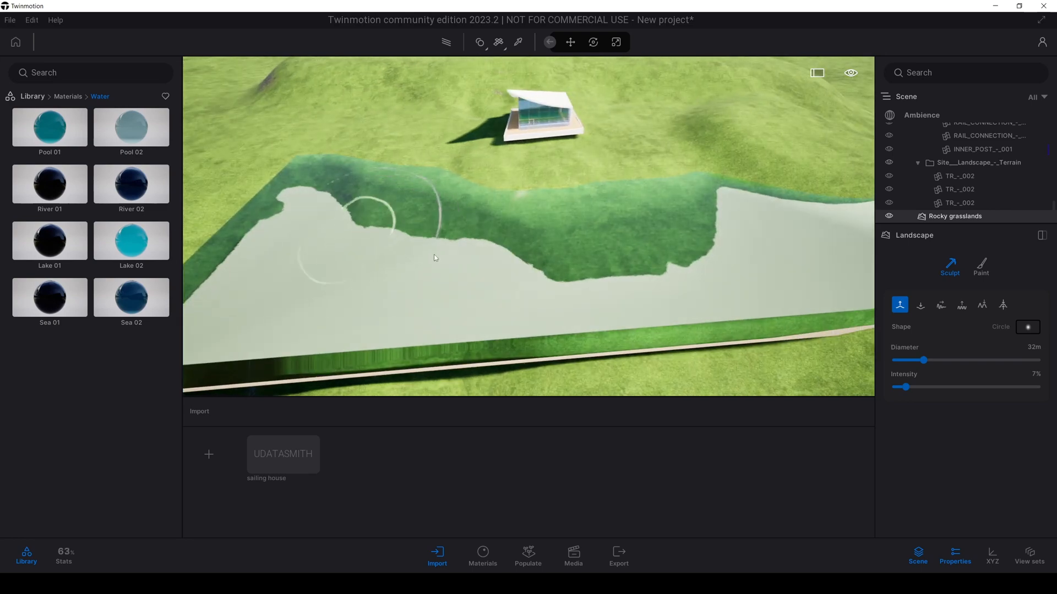
middle_drag(690, 260, 380, 240)
scroll(508, 246, up, 3)
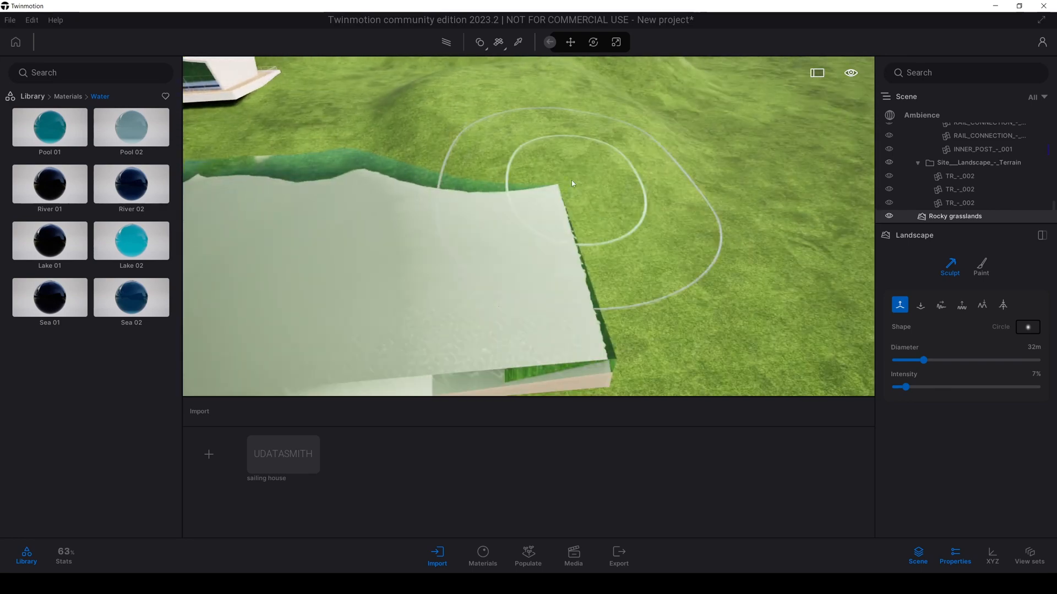
mouse_move(573, 185)
shift+middle_down()
mouse_move(590, 251)
mouse_move(491, 256)
mouse_move(707, 233)
mouse_move(389, 273)
shift+middle_up()
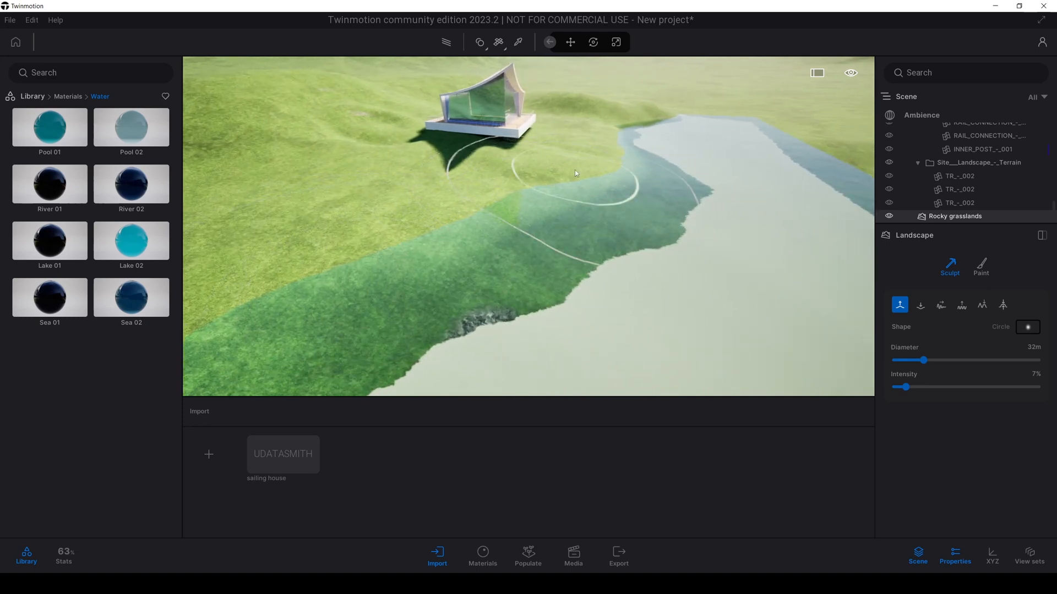
mouse_move(556, 225)
shift+middle_down()
mouse_move(472, 291)
mouse_move(434, 289)
shift+middle_up()
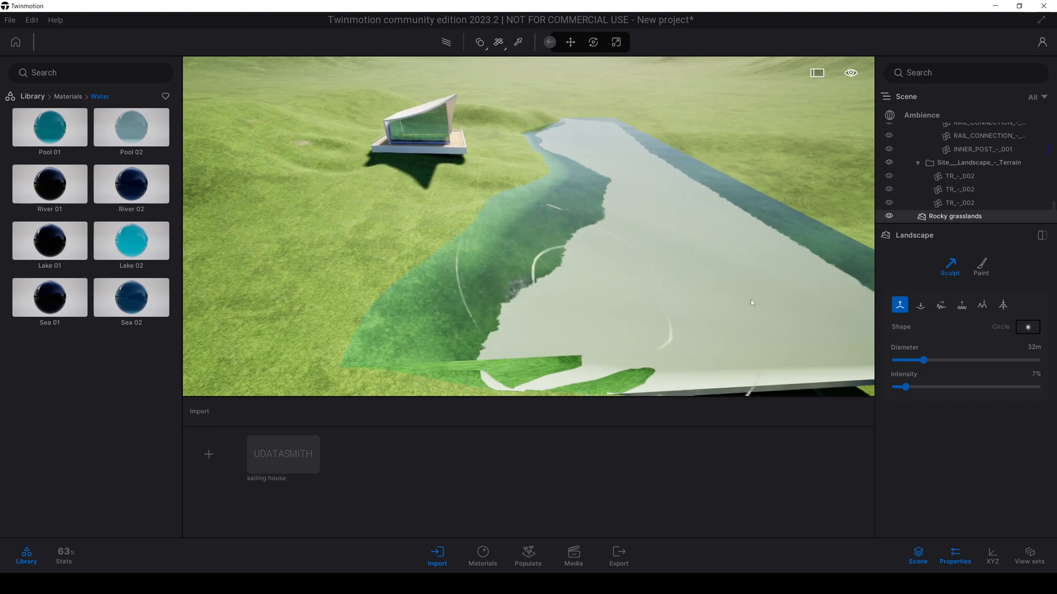
Smooth the landscape along the water's edge with a 29 m Smooth brush at 7% intensity
drag(924, 361, 914, 361)
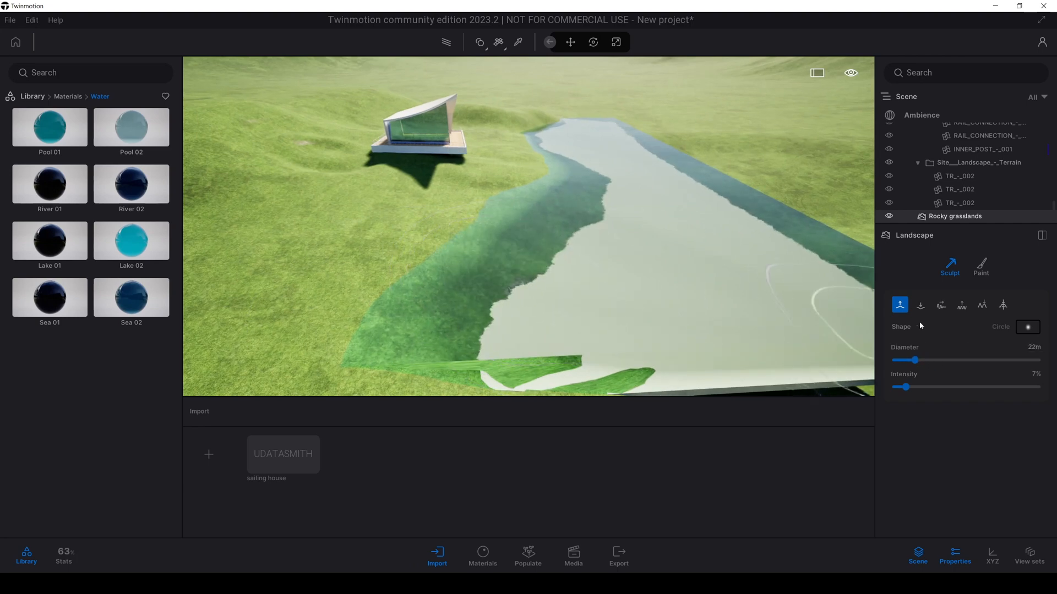
click(939, 306)
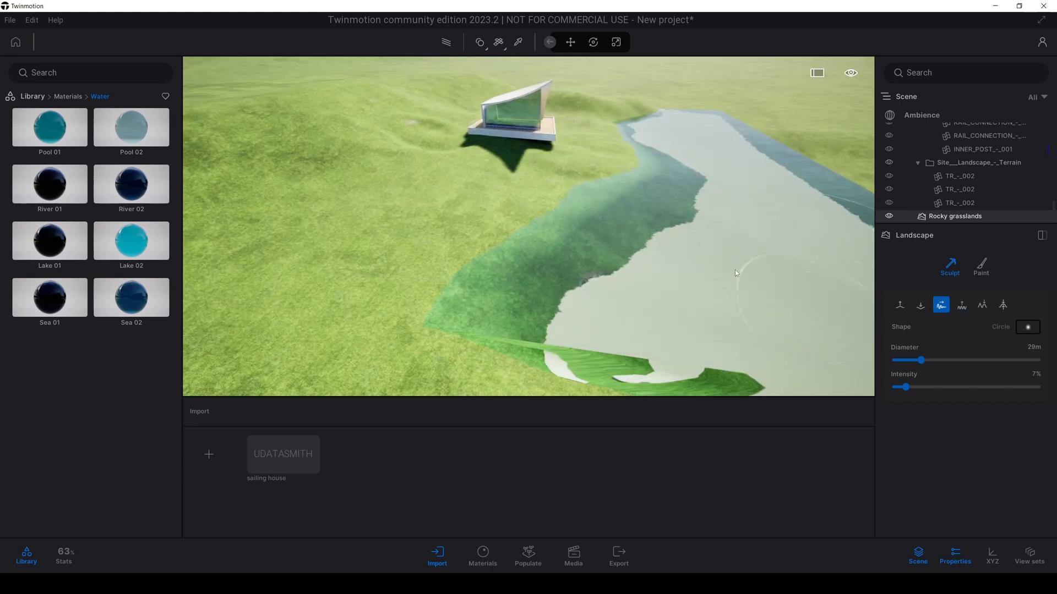
scroll(651, 182, up, 5)
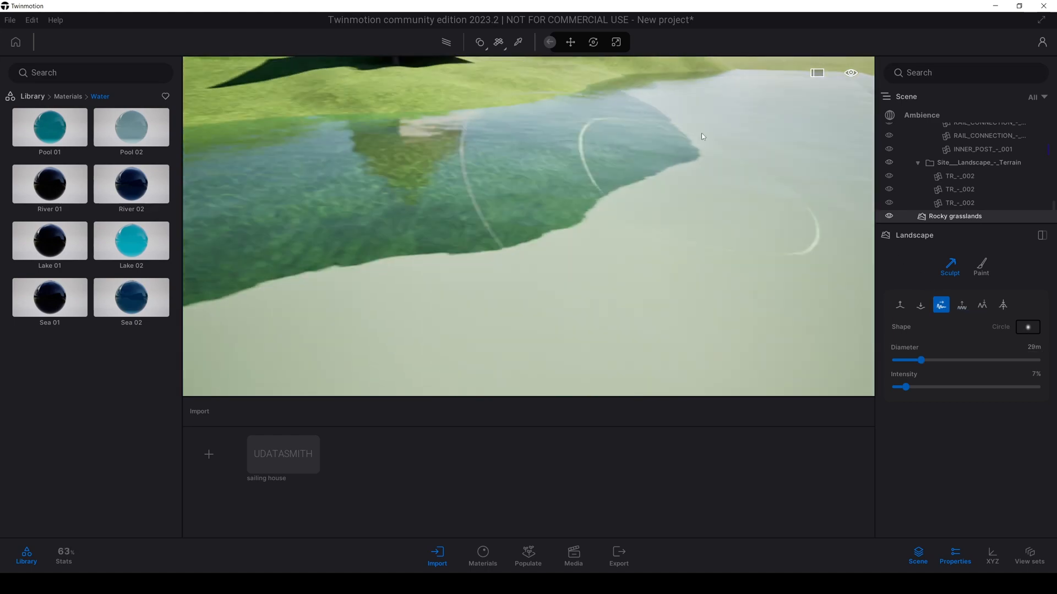
mouse_move(702, 133)
right_down()
mouse_move(631, 177)
mouse_move(575, 264)
mouse_move(537, 267)
mouse_move(582, 199)
mouse_move(495, 154)
mouse_move(448, 144)
mouse_move(518, 165)
mouse_move(509, 190)
mouse_move(524, 177)
right_up()
scroll(545, 259, up, 4)
scroll(451, 146, up, 4)
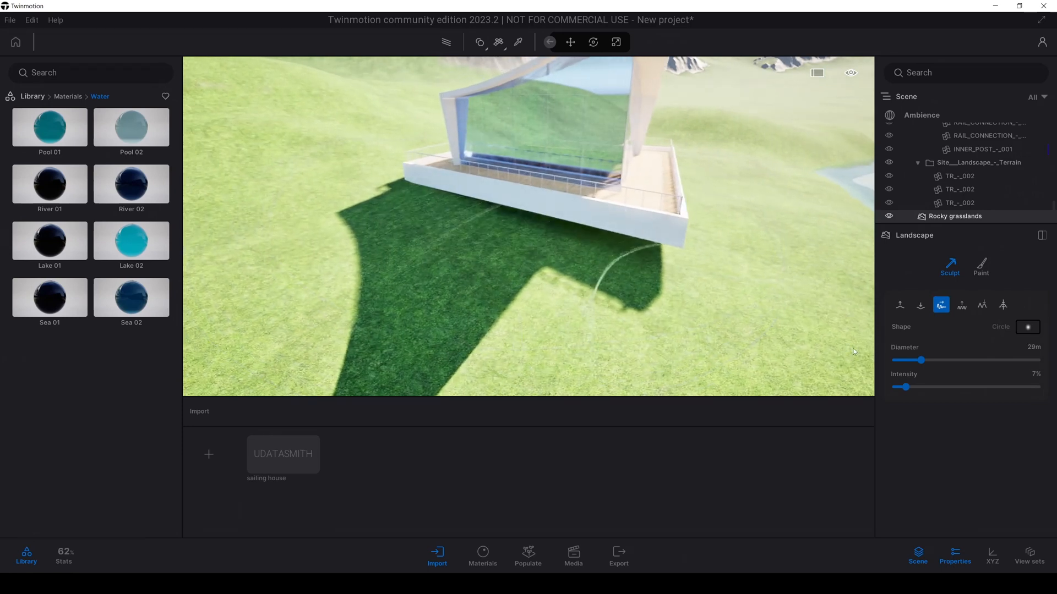
Dig away the ground beneath the house deck with the 29 m Dig brush at 7% intensity
click(900, 306)
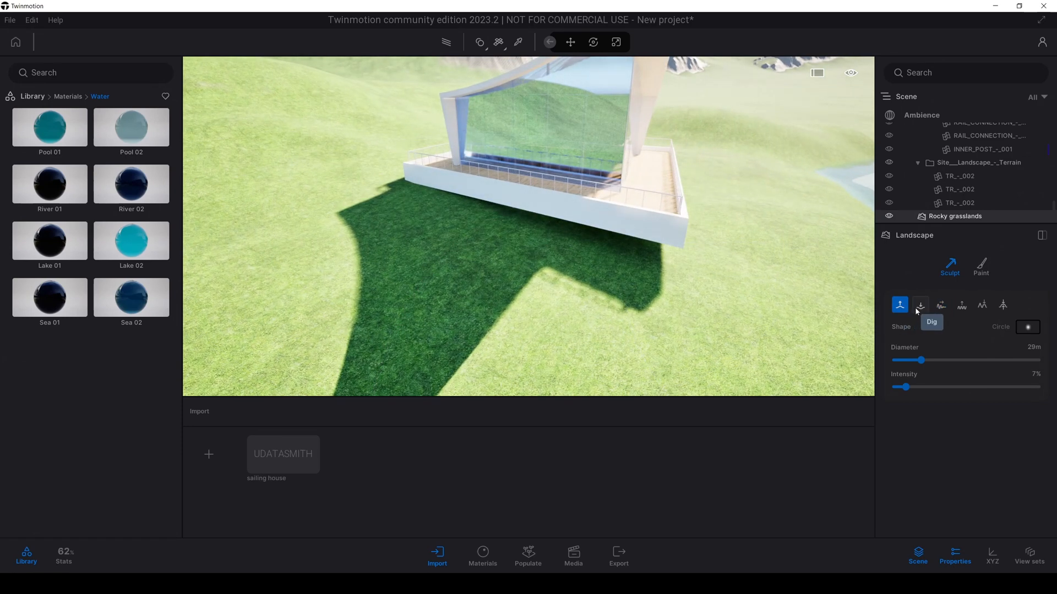
click(919, 305)
right_drag(424, 264, 462, 125)
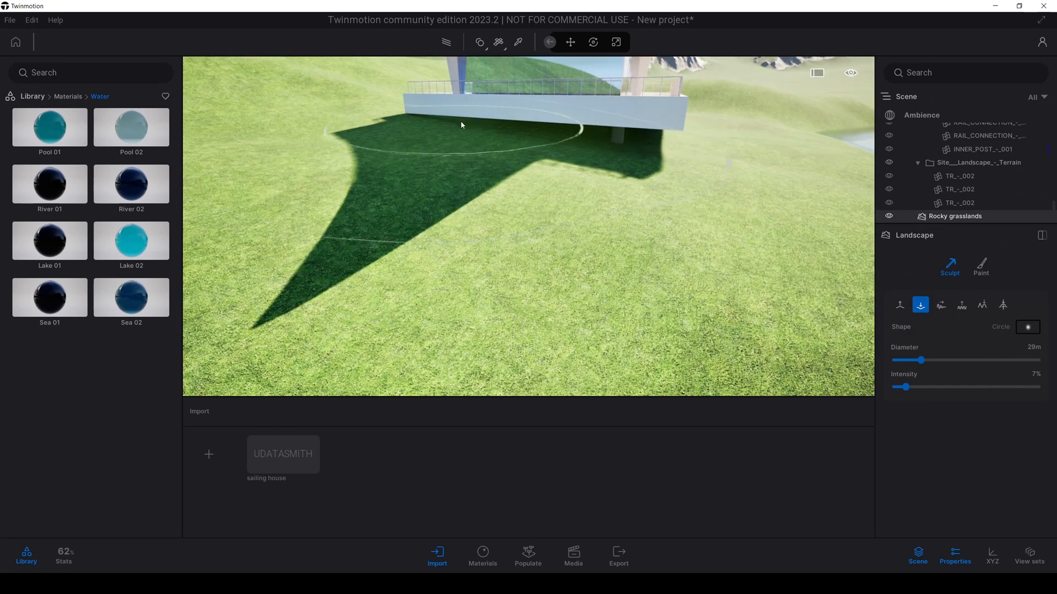
mouse_move(461, 125)
mouse_down()
mouse_move(443, 121)
mouse_move(440, 101)
mouse_move(446, 112)
mouse_up()
scroll(443, 121, up, 3)
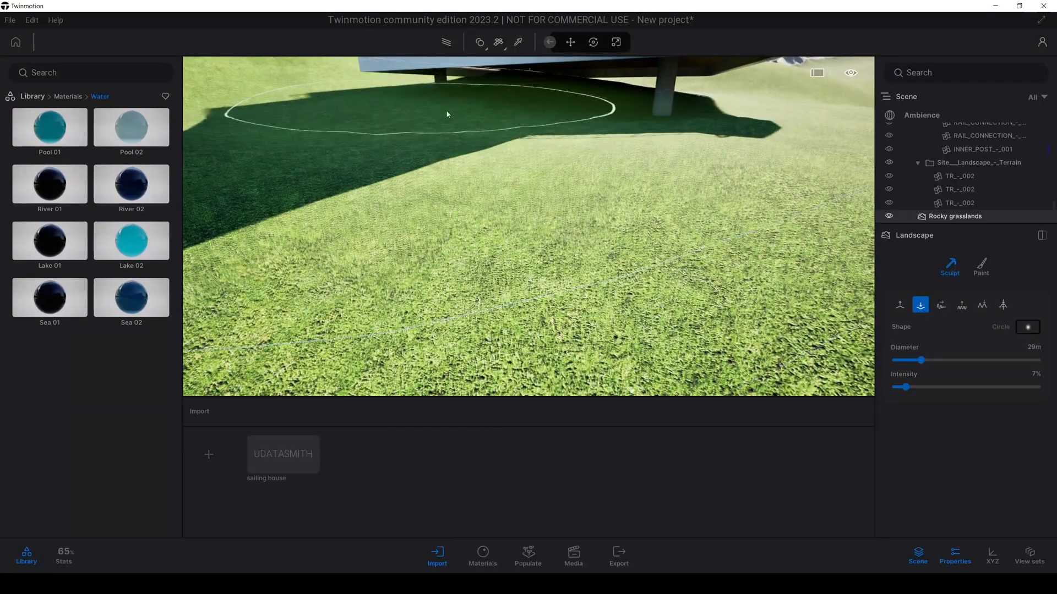
scroll(447, 114, down, 5)
Reshape the grassy slope beside the house with the 29 m sculpt brush at 7% intensity, finishing with the Raise tool
click(899, 305)
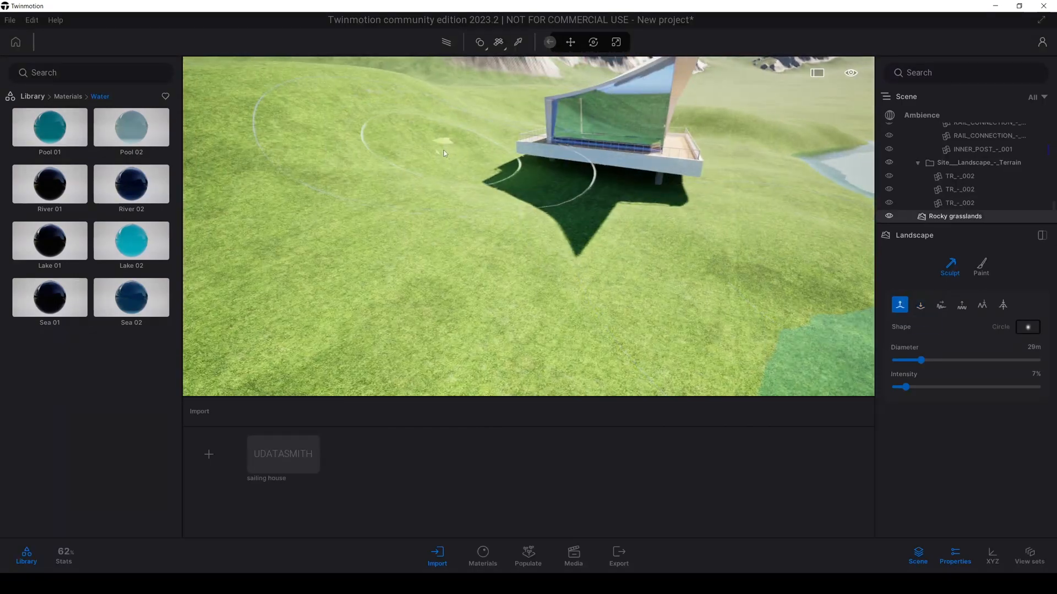
scroll(632, 197, up, 3)
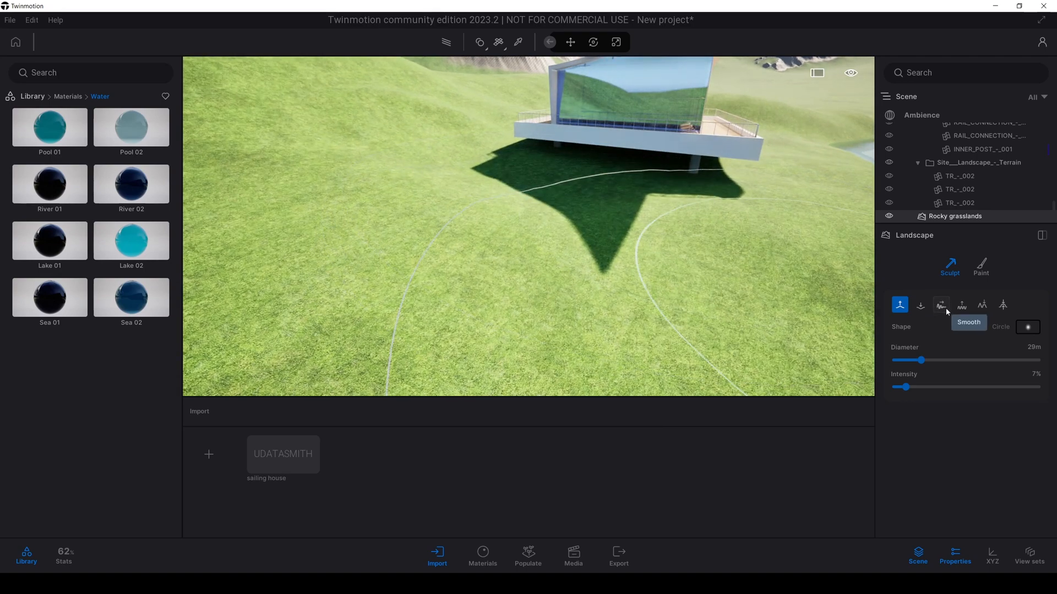
click(1002, 309)
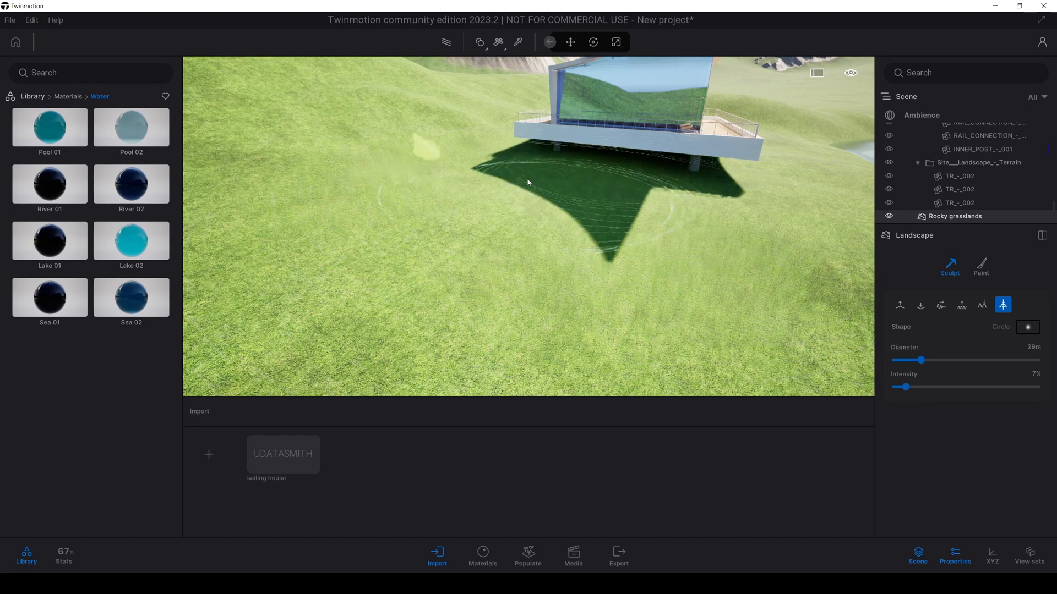
shift+middle_drag(504, 168, 559, 174)
click(897, 309)
drag(440, 179, 501, 173)
shift+middle_drag(591, 178, 661, 188)
Roughen a patch of the hillside near the house with the 29 m noise-type sculpt brush at 7% intensity
click(983, 305)
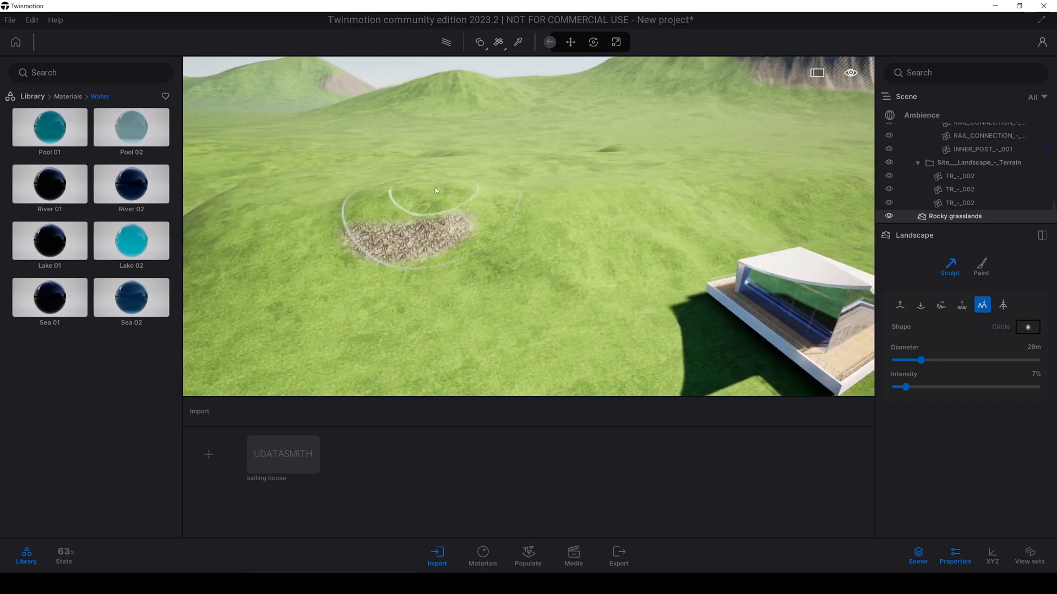
drag(432, 192, 347, 215)
scroll(804, 190, down, 5)
mouse_move(393, 229)
shift+middle_down()
mouse_move(279, 254)
mouse_move(556, 303)
shift+middle_up()
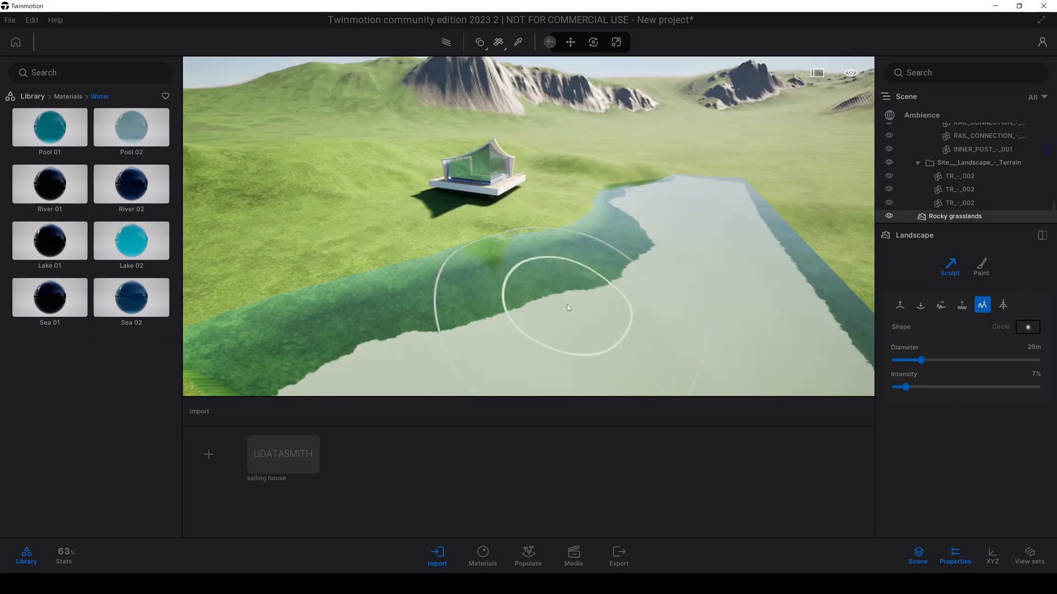
Apply the Wet sand material from the library's Ground > Nature collection to the pale slab under the water
click(32, 96)
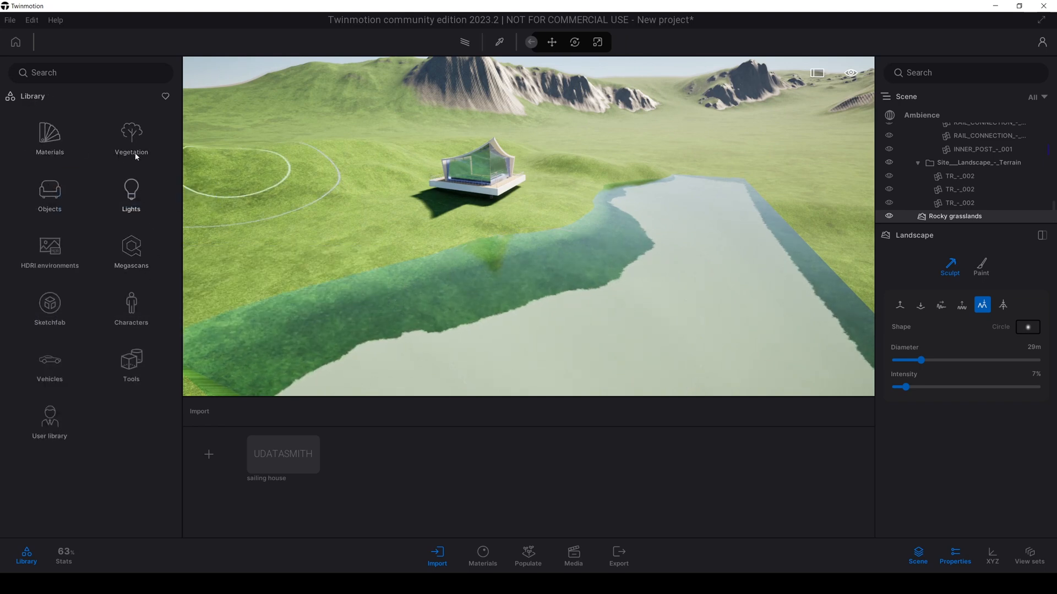
click(76, 138)
scroll(76, 328, down, 3)
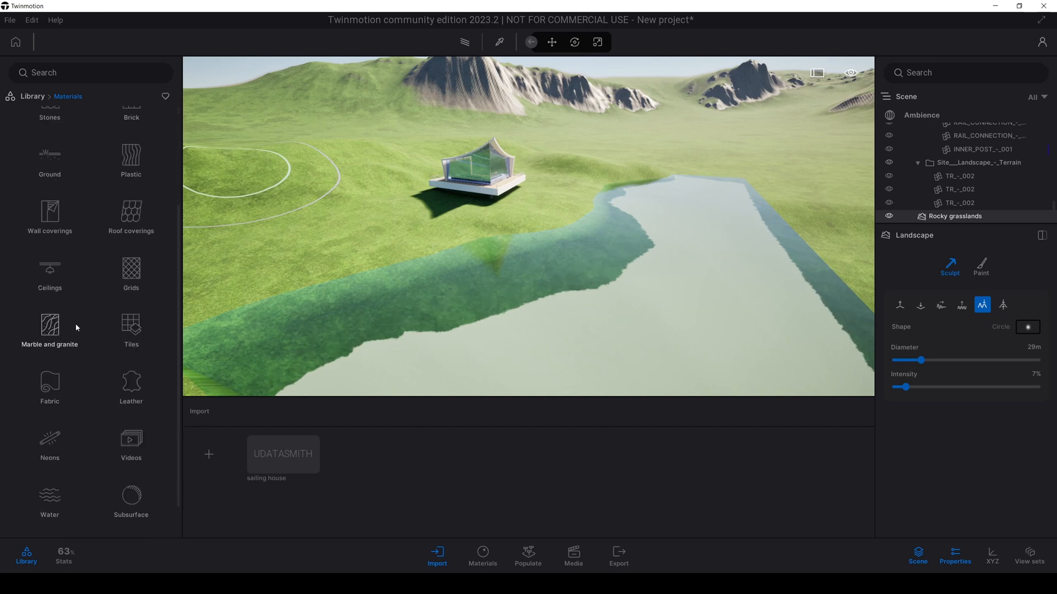
scroll(104, 367, up, 3)
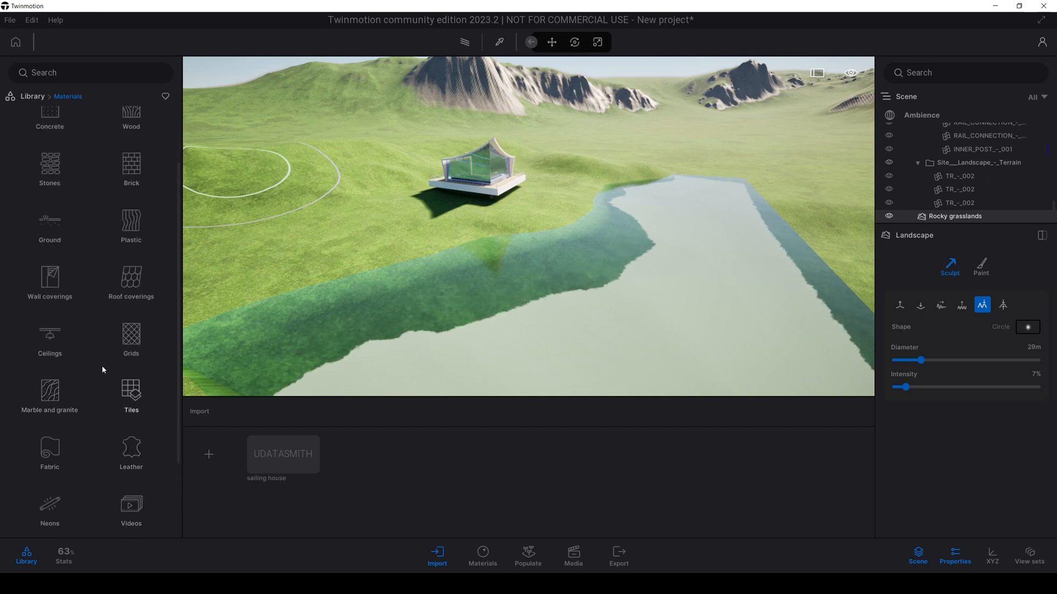
click(53, 324)
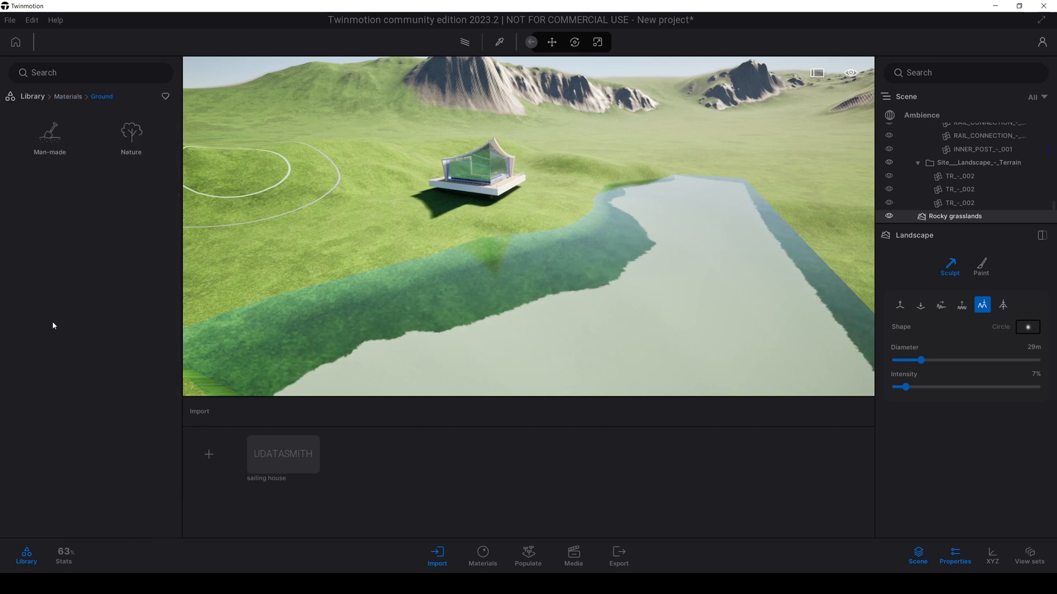
click(127, 137)
scroll(117, 236, down, 2)
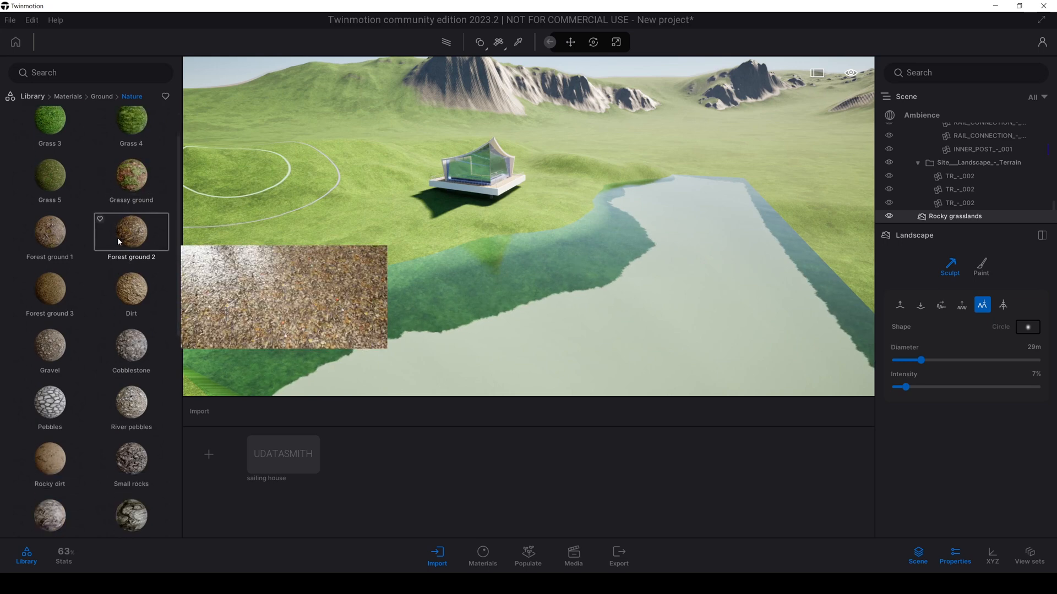
scroll(118, 237, down, 4)
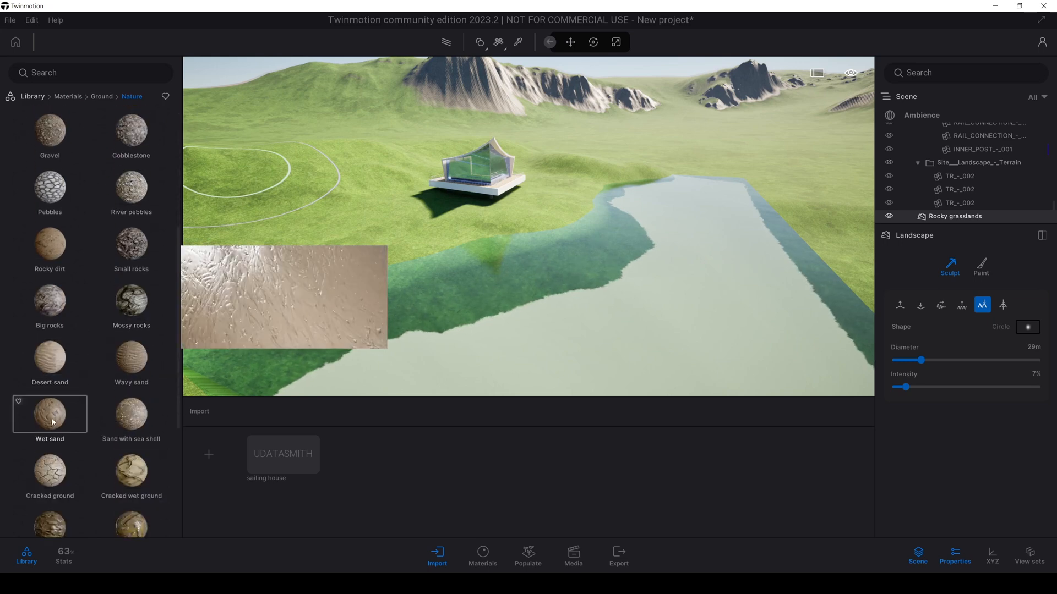
drag(53, 422, 406, 372)
scroll(438, 327, up, 3)
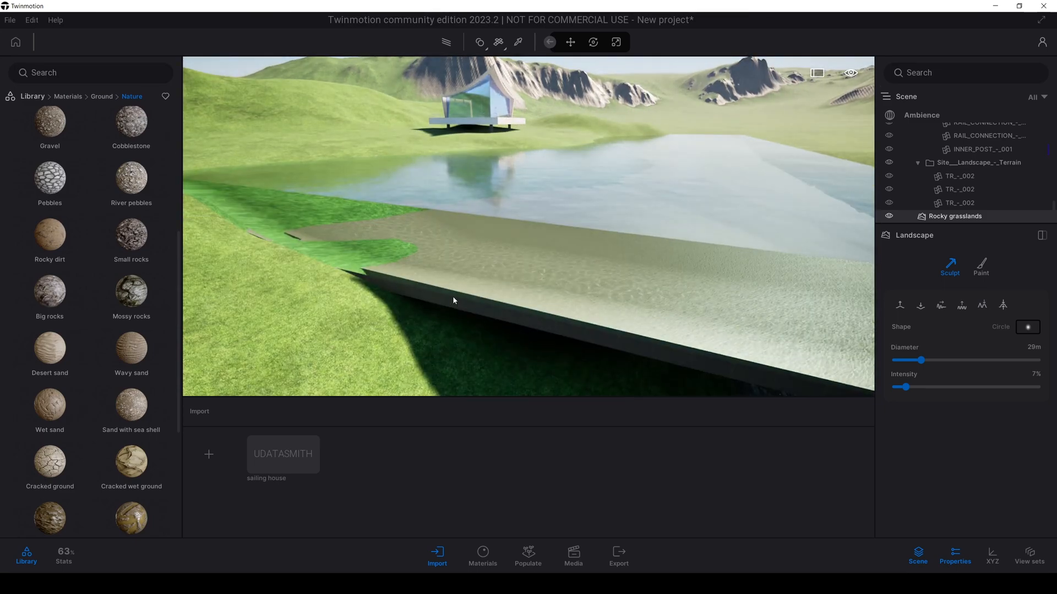
click(452, 297)
key(e)
shift+middle_drag(466, 286, 475, 202)
click(409, 164)
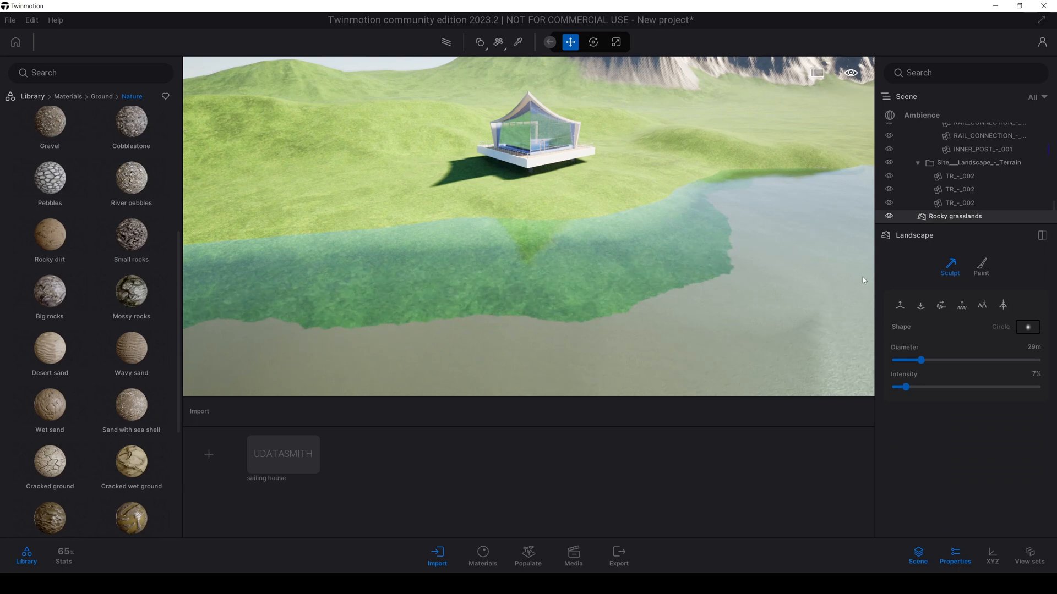
Try to replace the landscape's Grass 1 paint layer with the Beach Sand surface from the Megascans sand collection
click(982, 270)
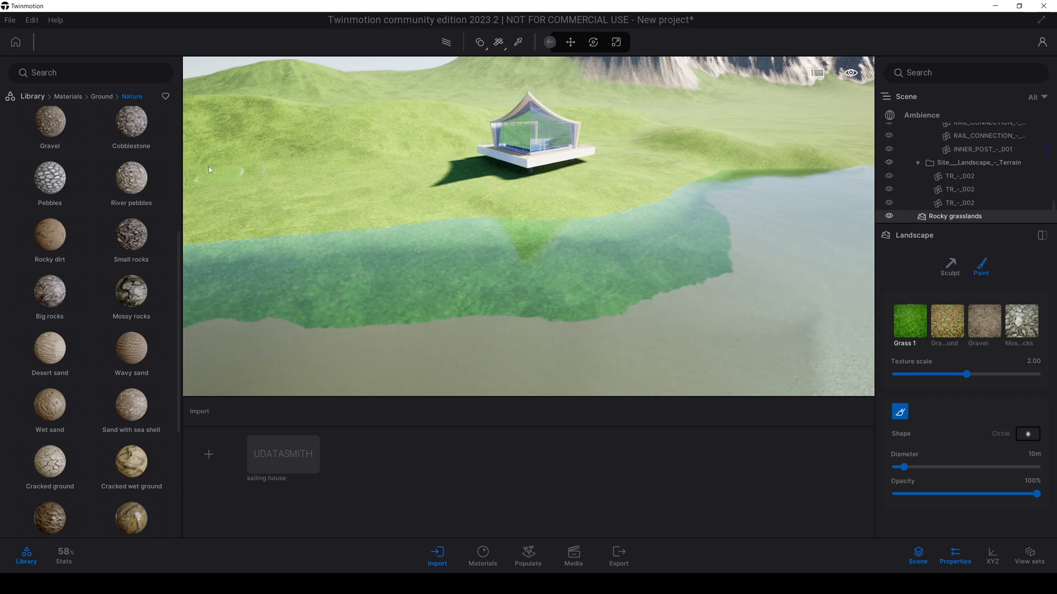
click(68, 97)
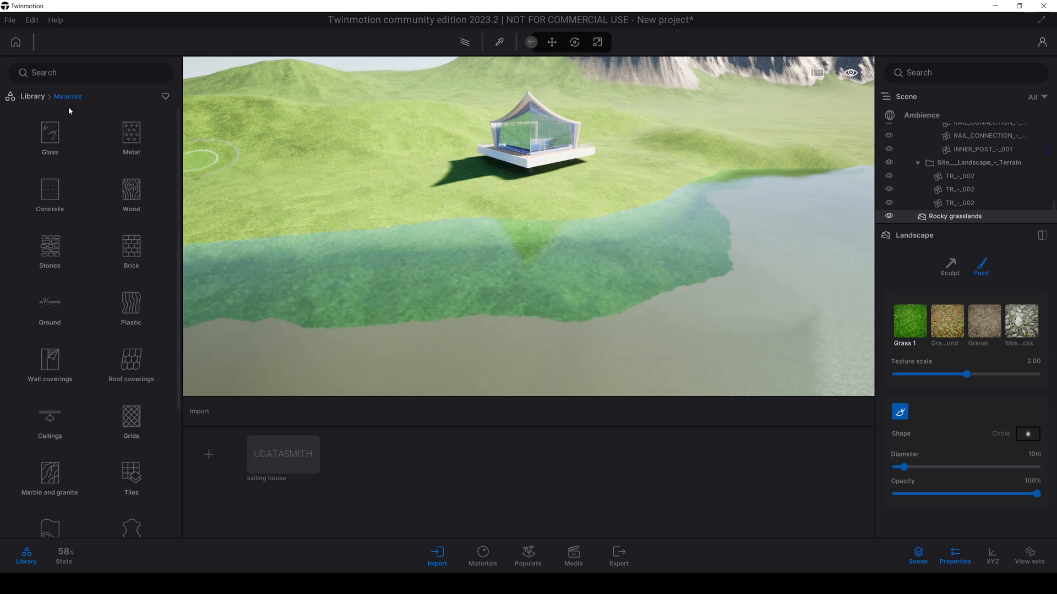
click(37, 98)
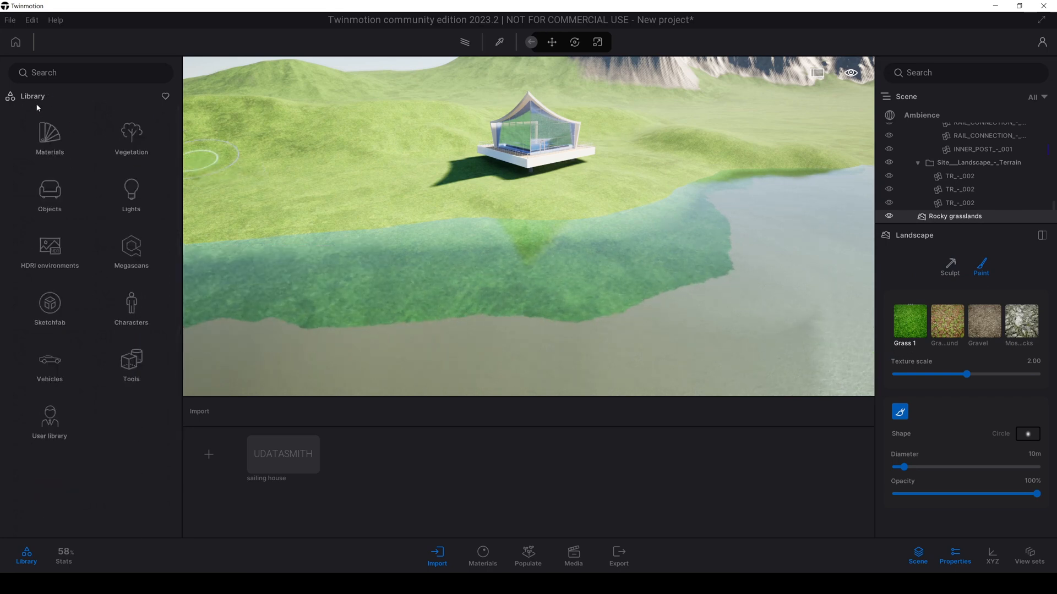
click(137, 253)
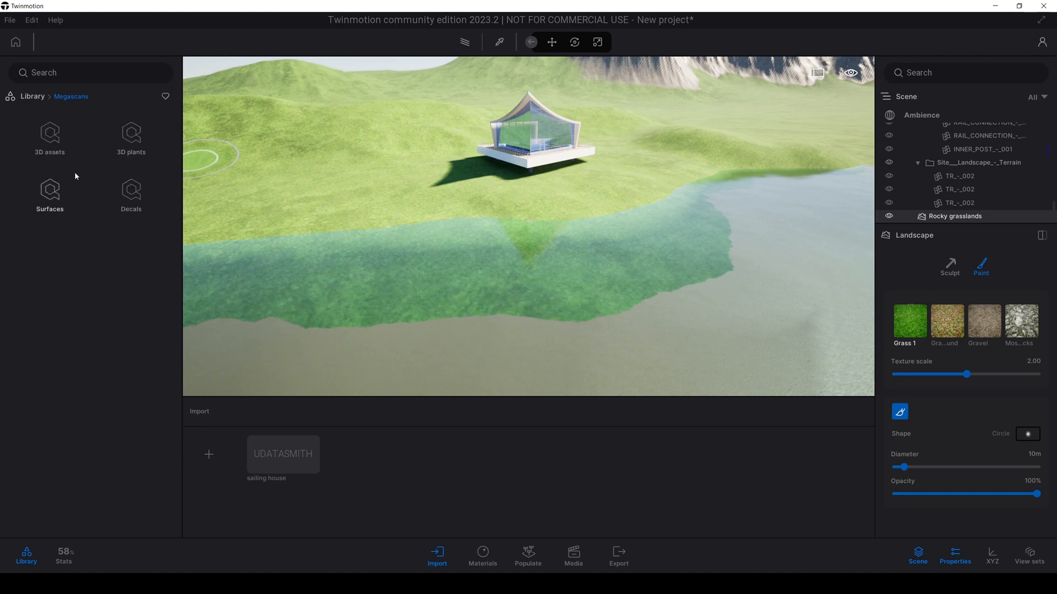
click(56, 206)
scroll(54, 205, down, 1)
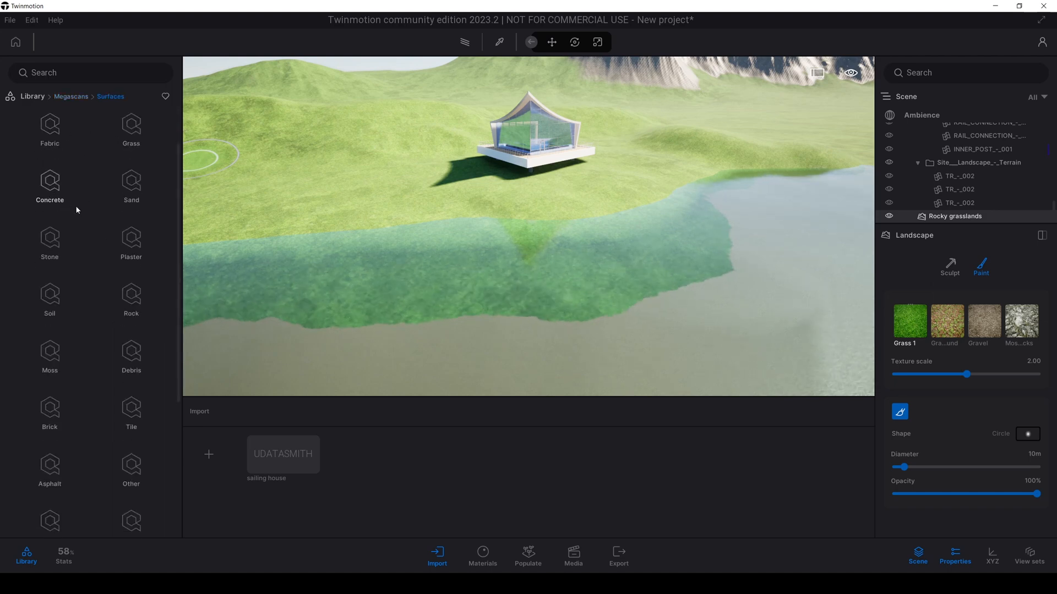
click(133, 192)
click(51, 138)
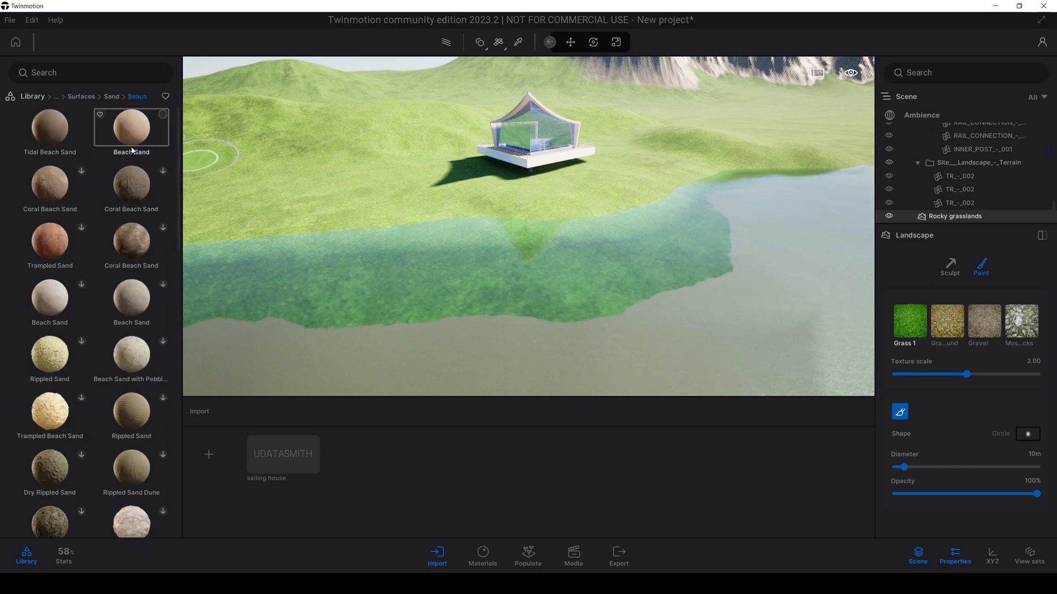
mouse_move(122, 131)
mouse_down()
mouse_move(789, 283)
mouse_move(914, 327)
mouse_up()
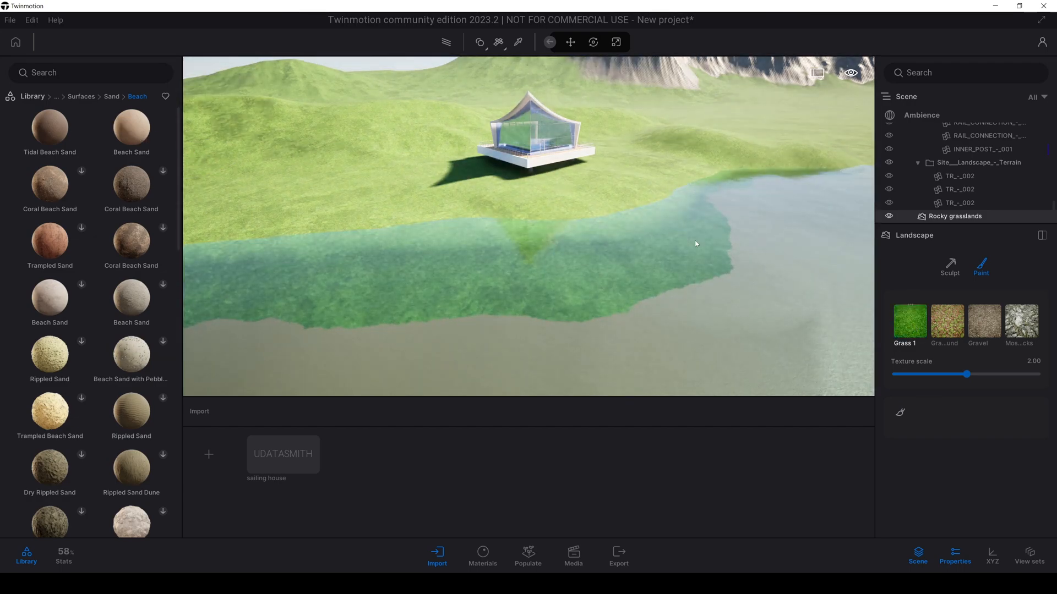
scroll(695, 240, up, 5)
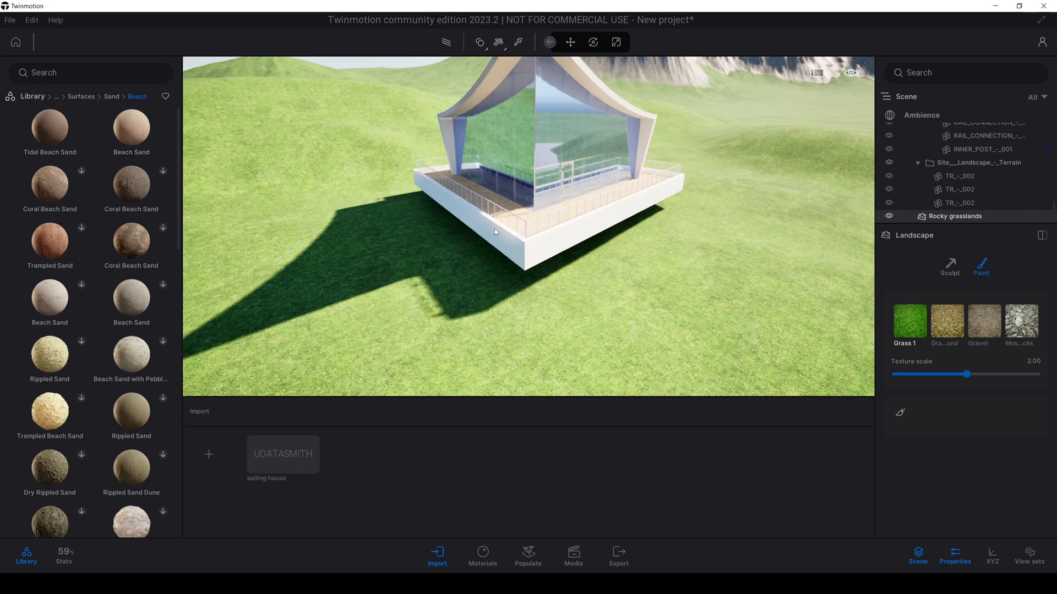
Reselect the landscape and replace its Grass 1 paint layer with the Beach Sand surface from the Megascans beach sand collection
drag(533, 252, 525, 251)
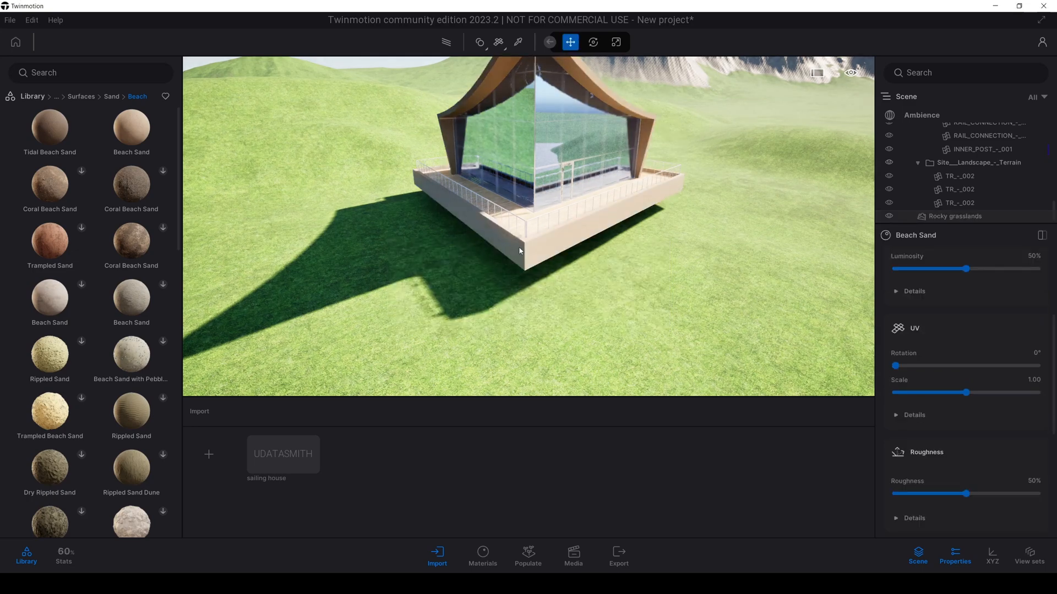
key(ctrl+z)
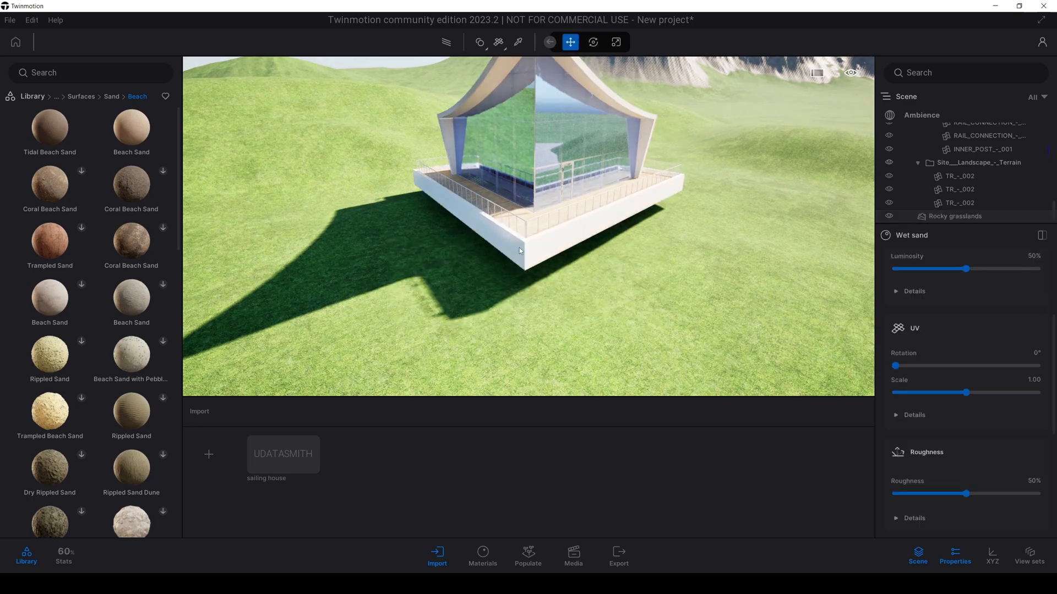
key(a)
click(273, 157)
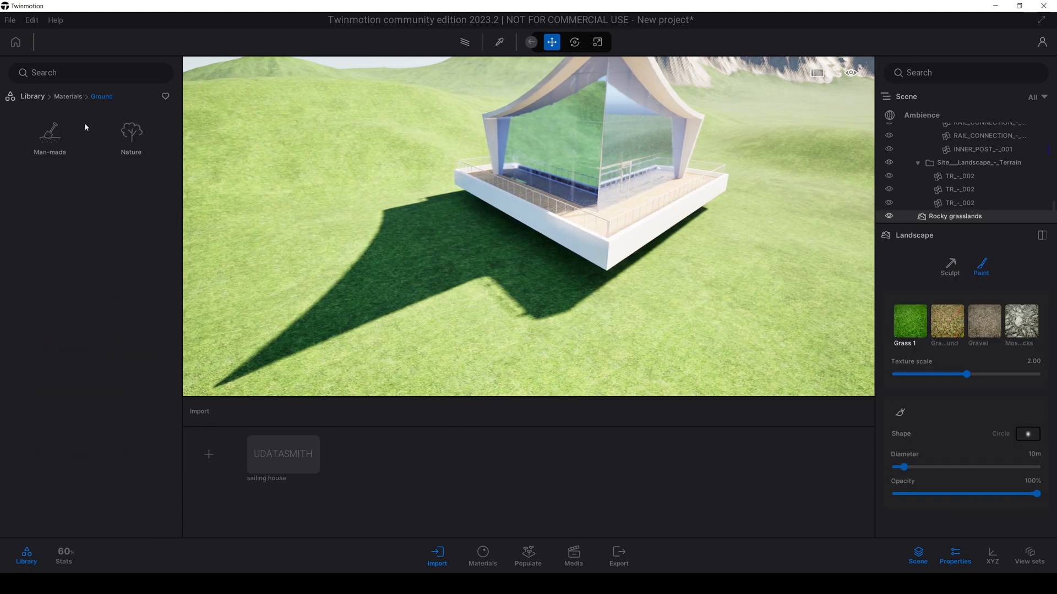
click(32, 97)
click(131, 254)
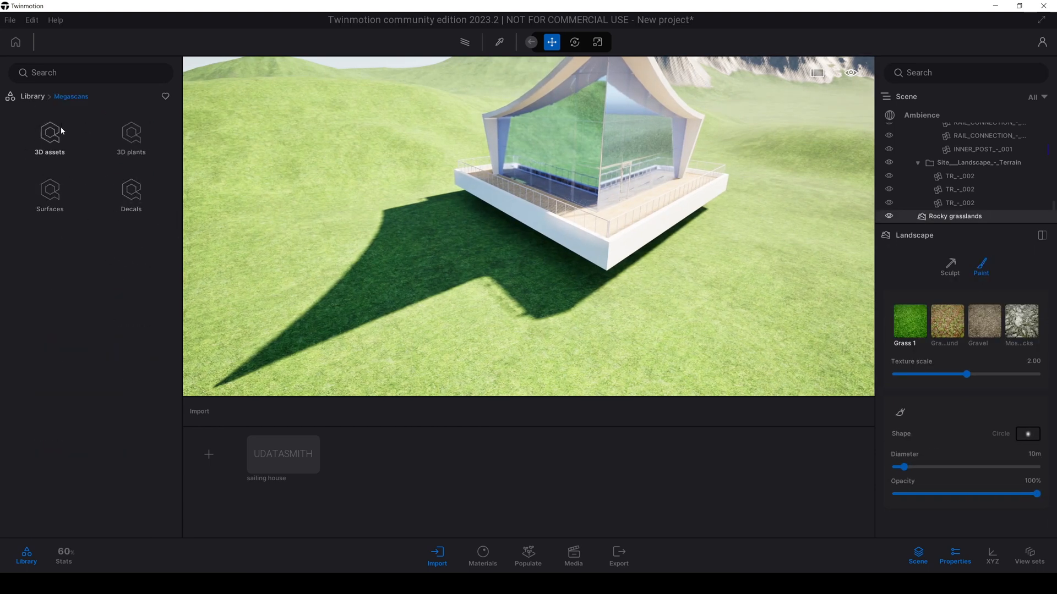
click(57, 195)
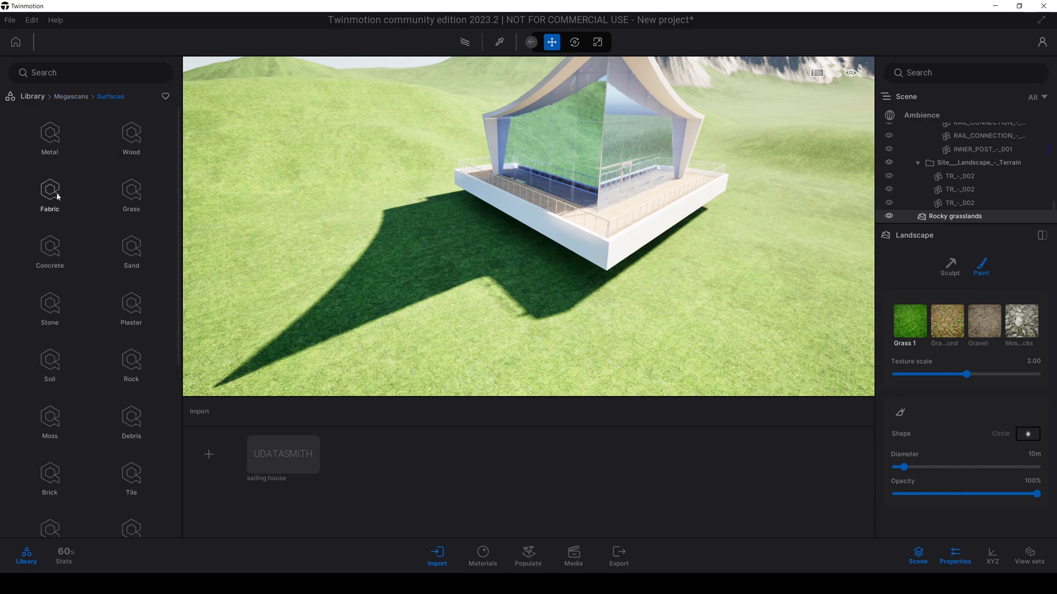
click(127, 245)
click(57, 154)
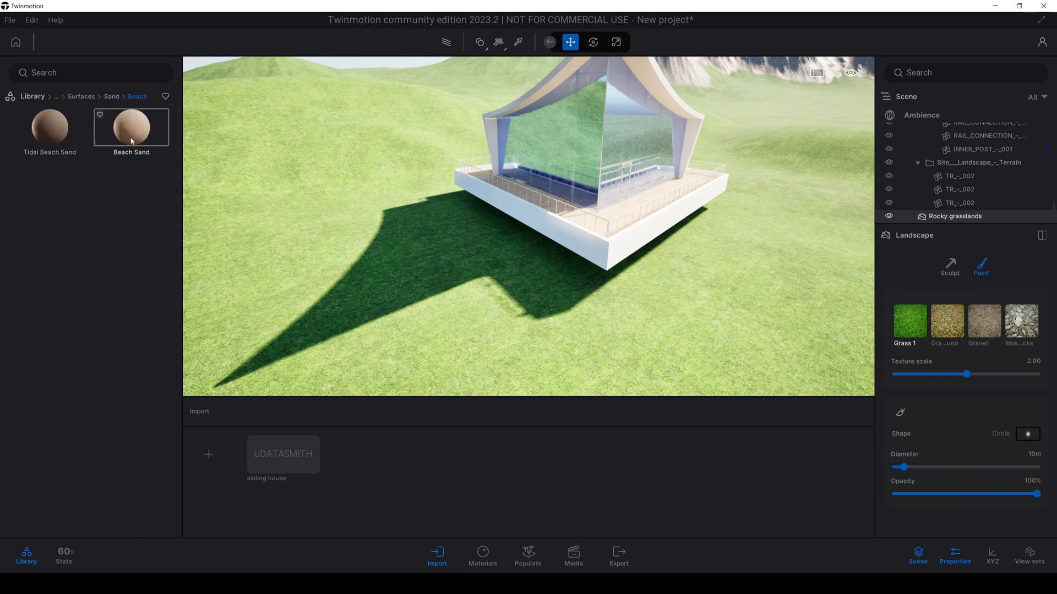
mouse_move(132, 138)
mouse_down()
mouse_move(472, 252)
mouse_move(904, 318)
mouse_up()
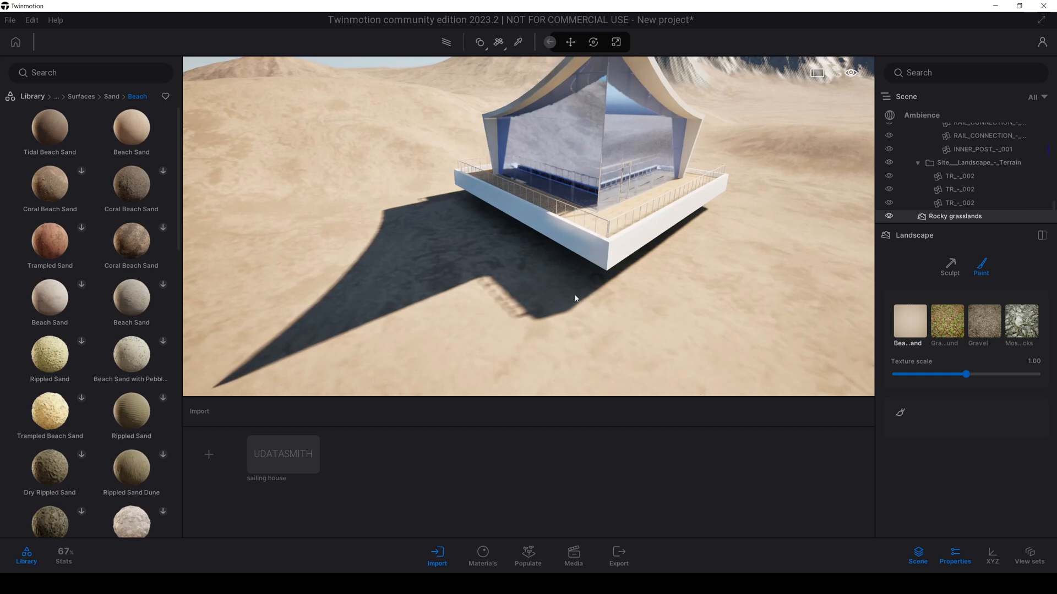
Replace the landscape's Gravel paint layer with the Wet sand material from the library's Ground > Nature collection
key(s)
right_drag(576, 300, 605, 329)
key(a)
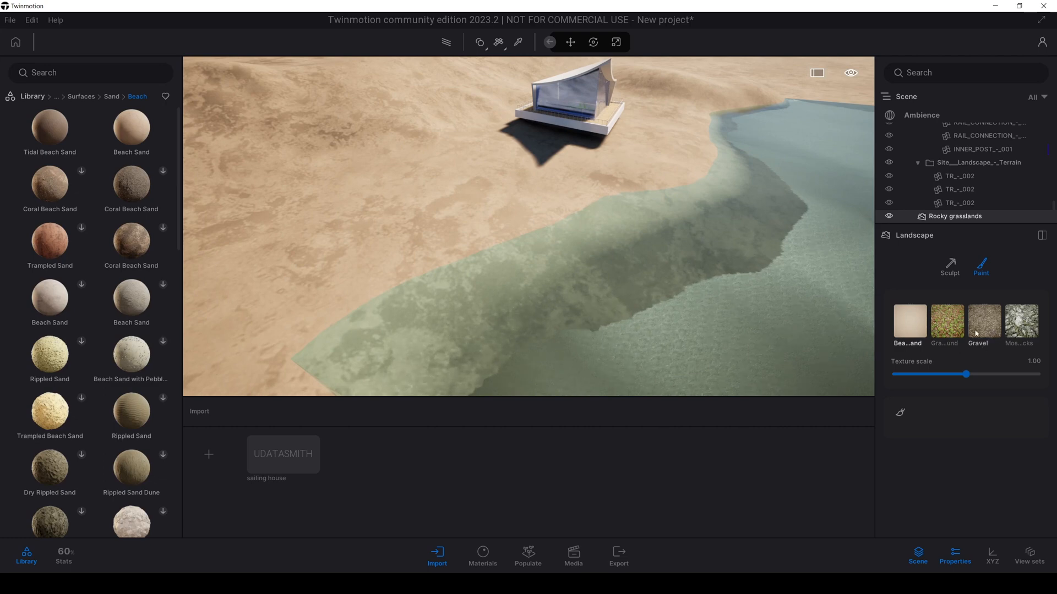
click(43, 98)
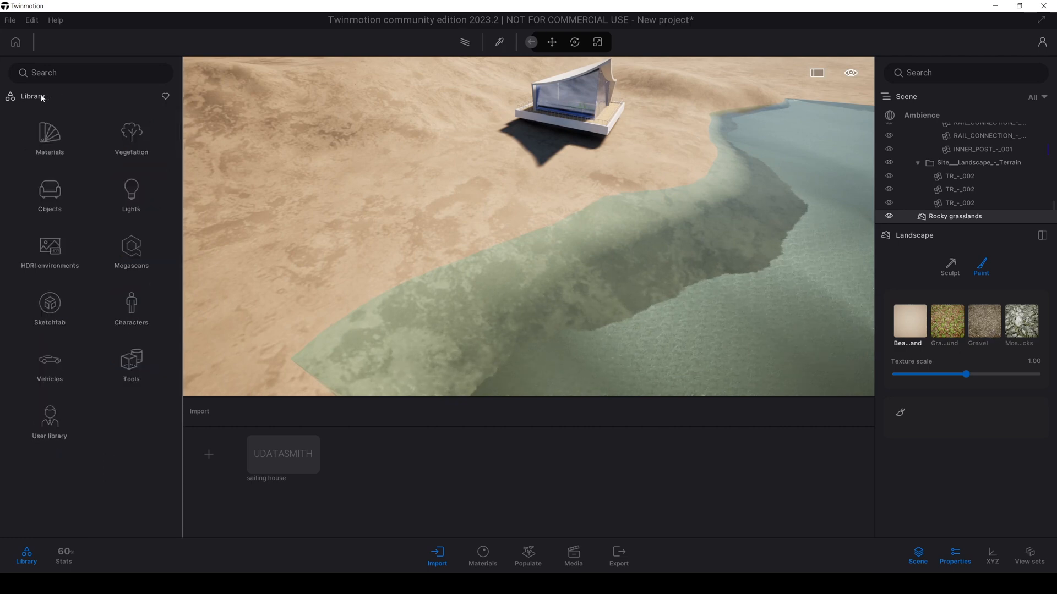
click(52, 148)
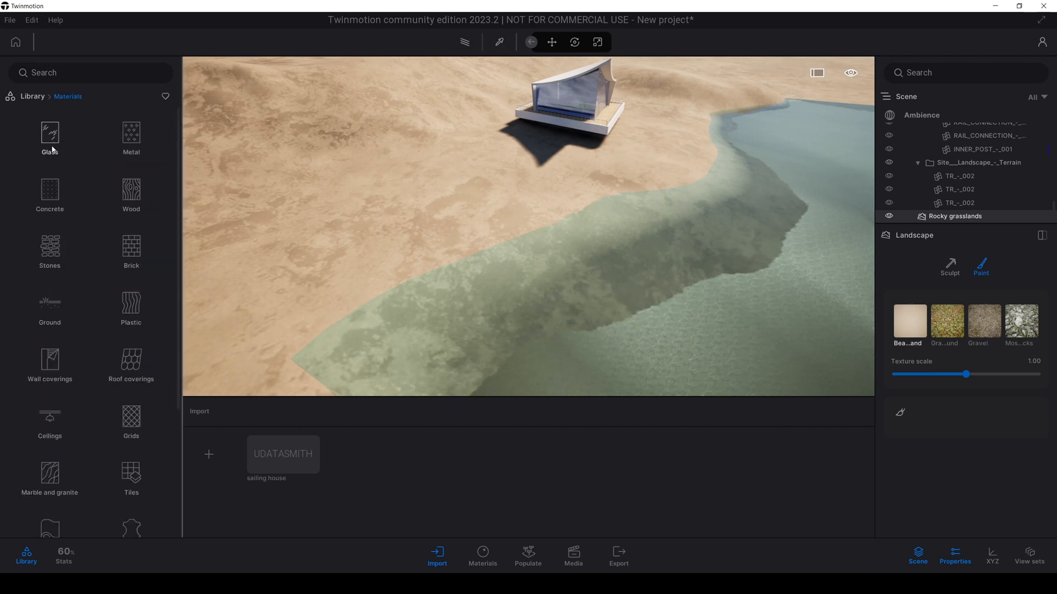
click(50, 314)
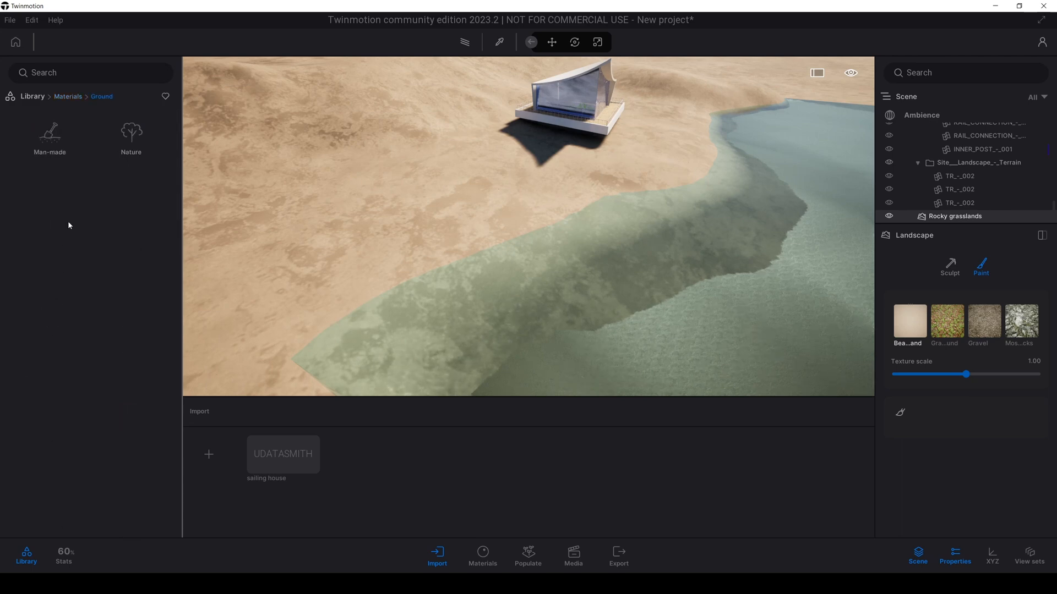
click(145, 147)
scroll(66, 407, down, 2)
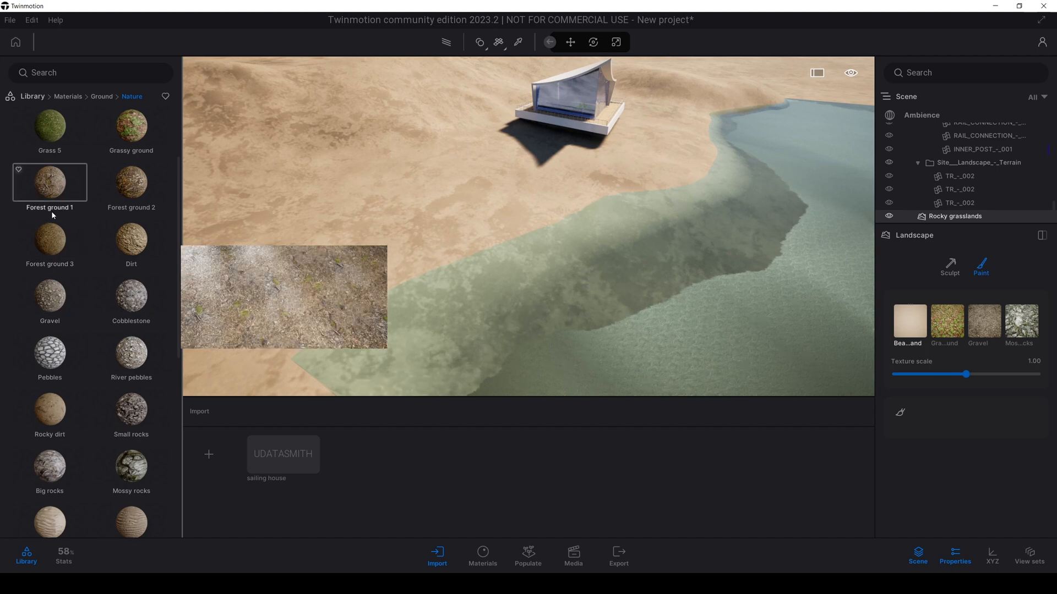
scroll(43, 305, down, 3)
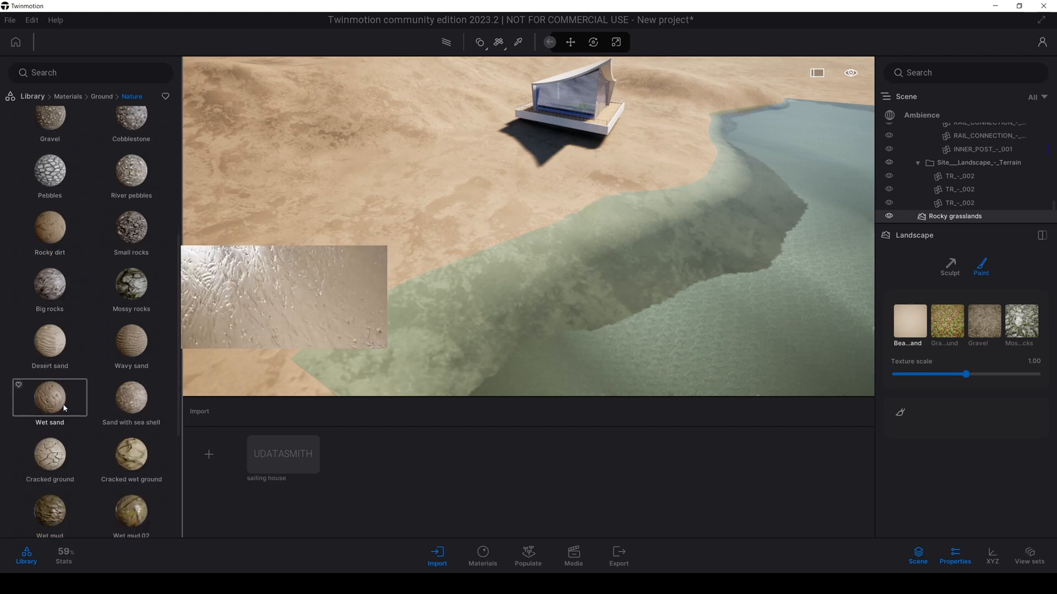
mouse_move(65, 409)
mouse_down()
mouse_move(804, 368)
mouse_move(978, 329)
mouse_up()
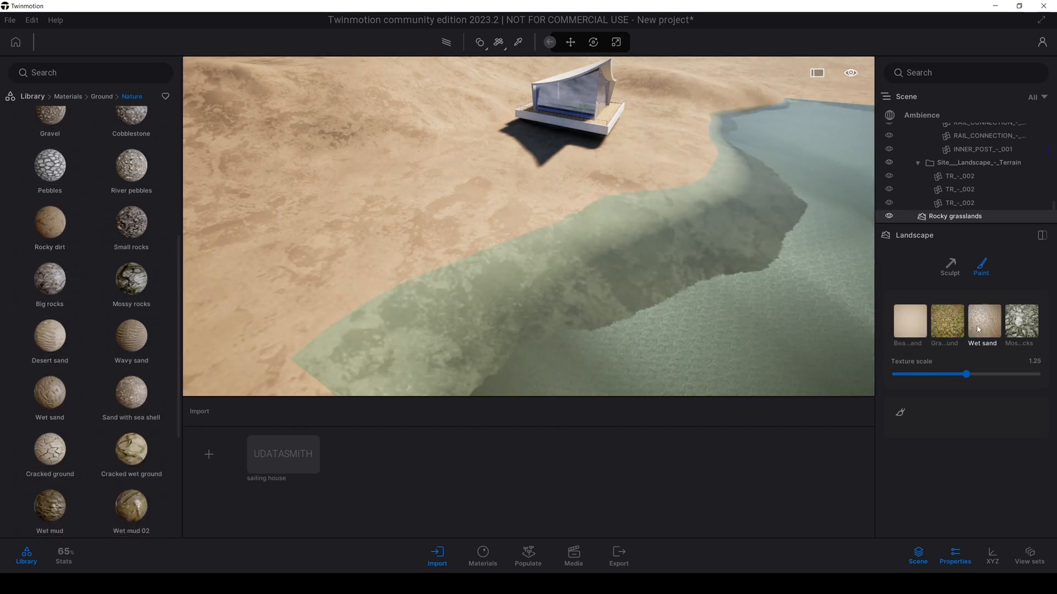
Paint Wet sand along the shoreline and the underwater slope beside the house with a 10 m brush at 100% opacity
click(900, 413)
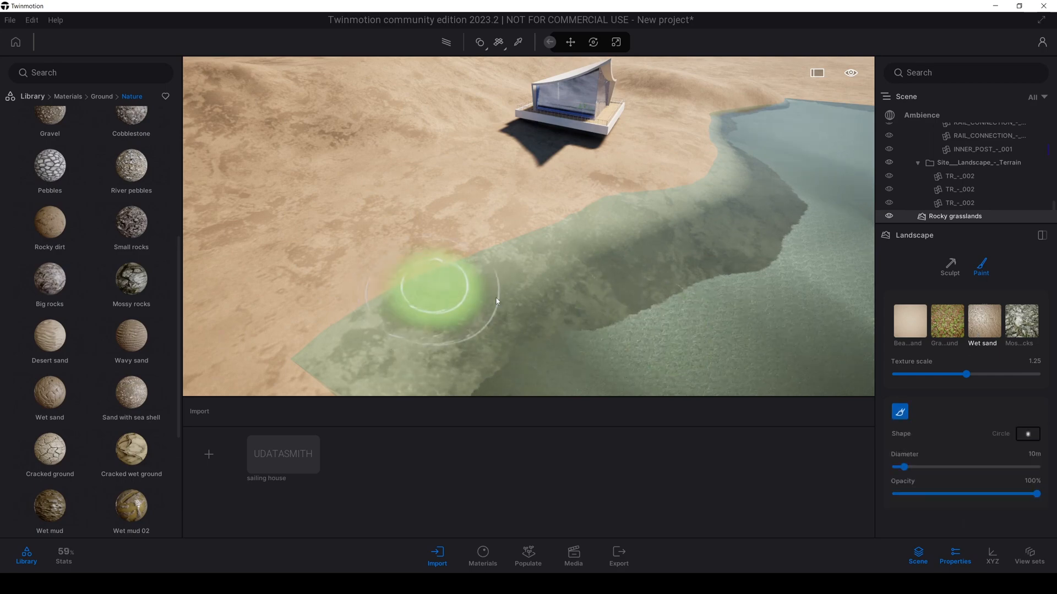
scroll(495, 299, up, 3)
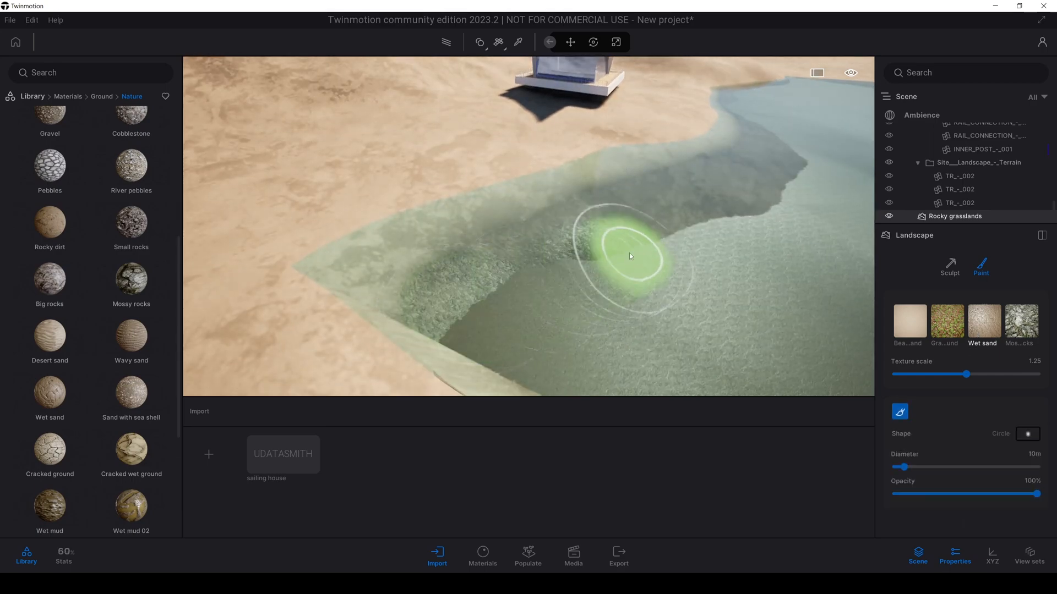
scroll(630, 254, up, 5)
scroll(443, 325, down, 5)
mouse_move(444, 325)
right_down()
mouse_move(496, 299)
mouse_move(771, 264)
right_up()
drag(577, 294, 672, 233)
scroll(671, 233, up, 3)
mouse_move(507, 279)
right_down()
mouse_move(594, 233)
mouse_move(484, 141)
mouse_move(521, 210)
right_up()
scroll(521, 210, down, 3)
right_drag(570, 160, 385, 281)
mouse_move(385, 281)
mouse_down()
mouse_move(757, 176)
mouse_move(766, 165)
mouse_up()
scroll(765, 165, down, 3)
scroll(594, 218, down, 3)
right_drag(594, 218, 396, 250)
mouse_move(377, 259)
mouse_down()
mouse_move(487, 244)
mouse_move(335, 298)
mouse_move(472, 265)
mouse_move(429, 278)
mouse_move(533, 266)
mouse_move(533, 241)
mouse_move(446, 334)
mouse_move(548, 236)
mouse_move(482, 238)
mouse_move(553, 193)
mouse_move(826, 161)
mouse_up()
key(a)
key(d)
key(w)
key(d)
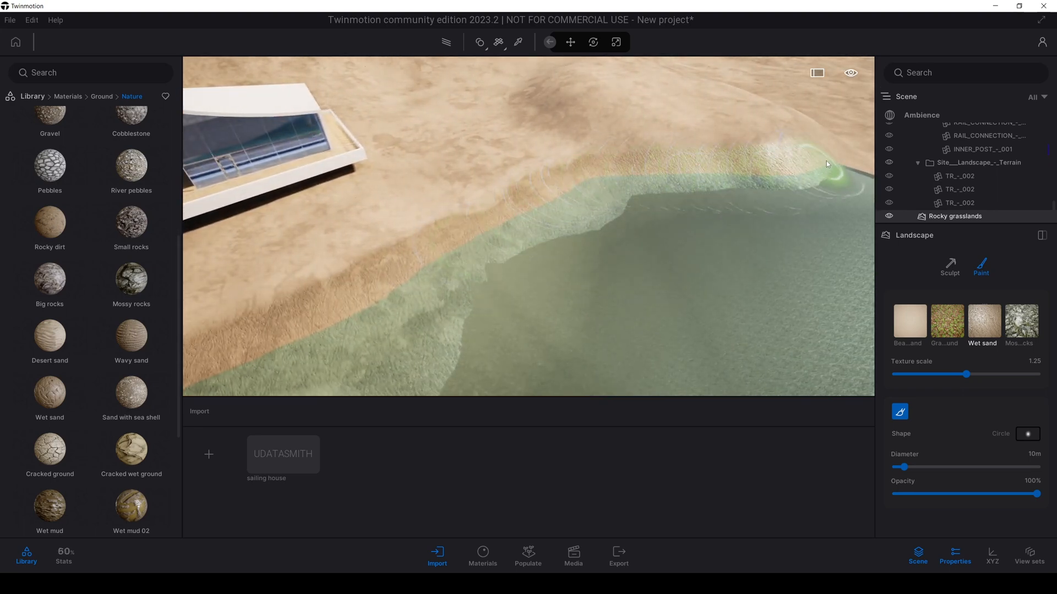
key(s)
mouse_move(823, 169)
right_down()
mouse_move(561, 219)
mouse_move(410, 283)
right_up()
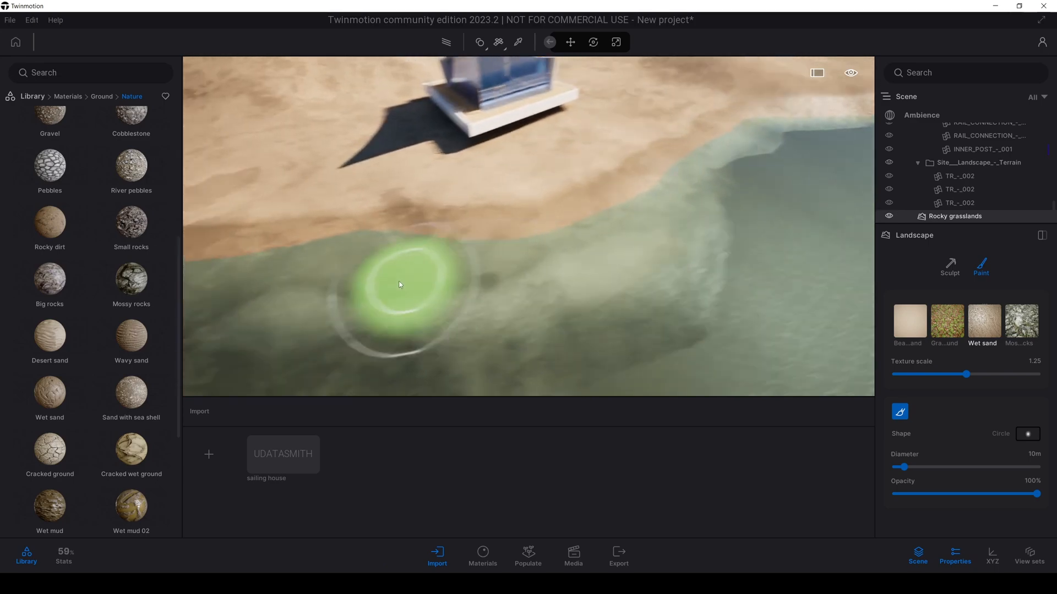
key(a)
key(w)
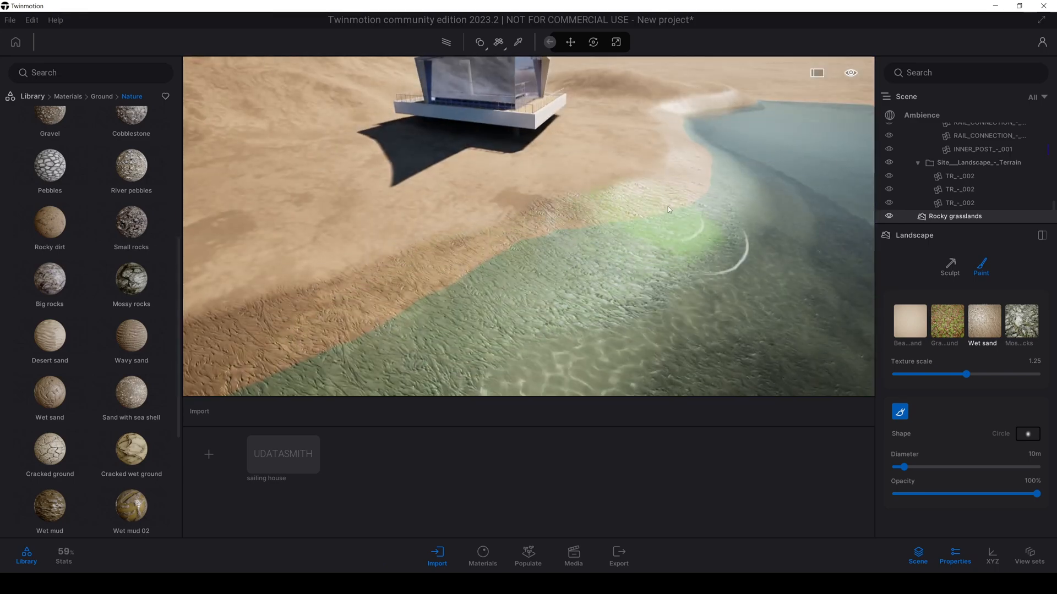
key(s)
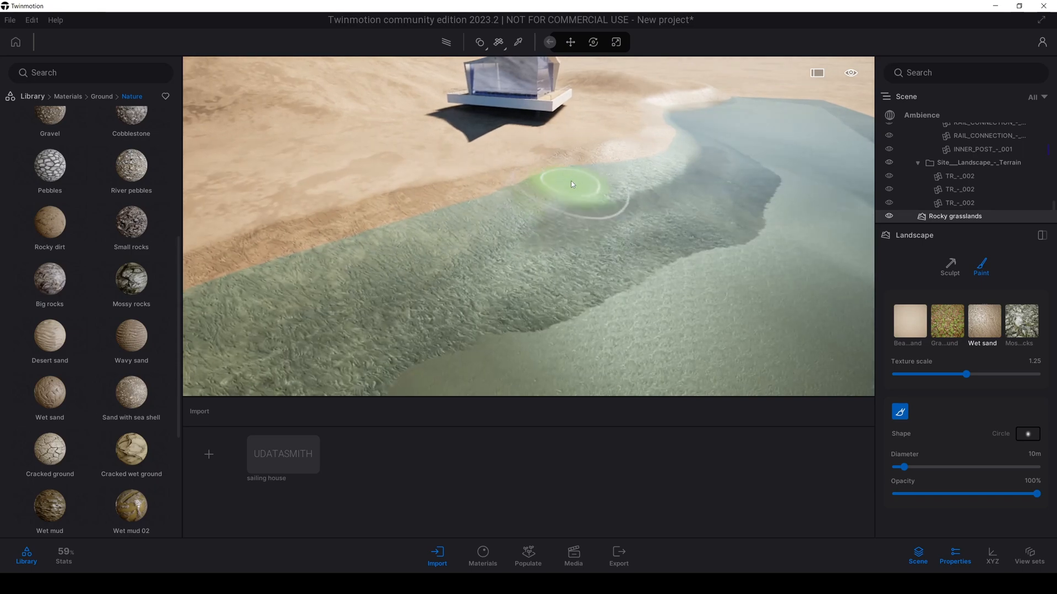
Pick the Wet sand material on the flat lakebed terrain and set its UV scale to 4.84
key(w)
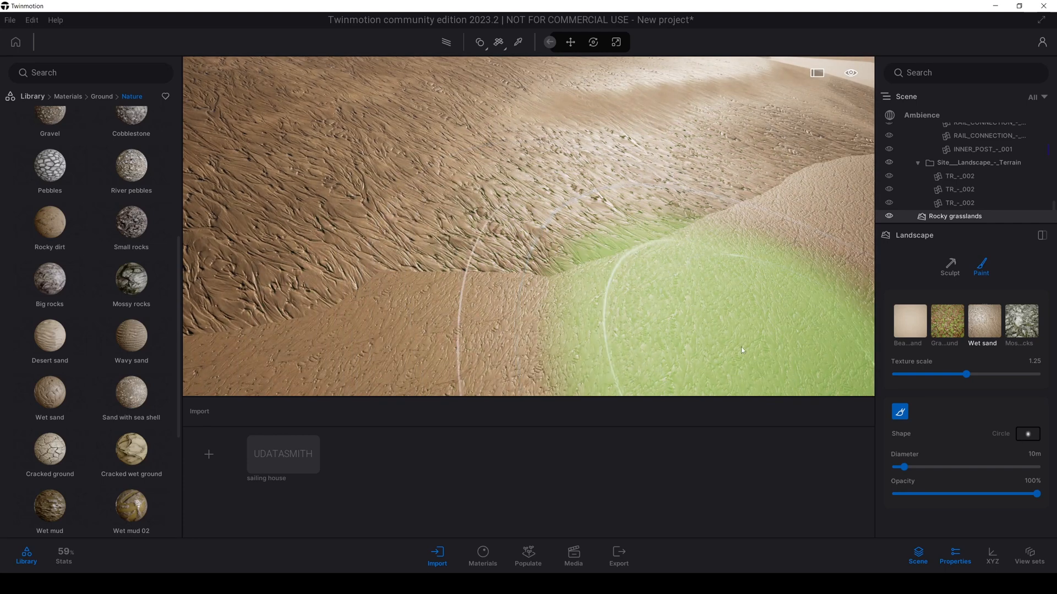
click(662, 311)
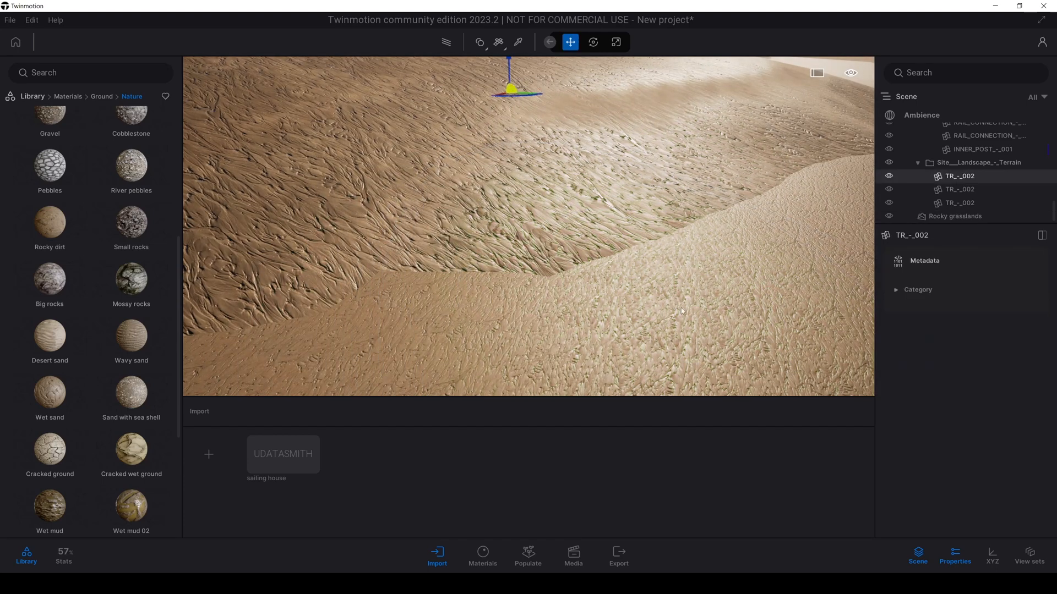
right_drag(678, 313, 622, 273)
key(t)
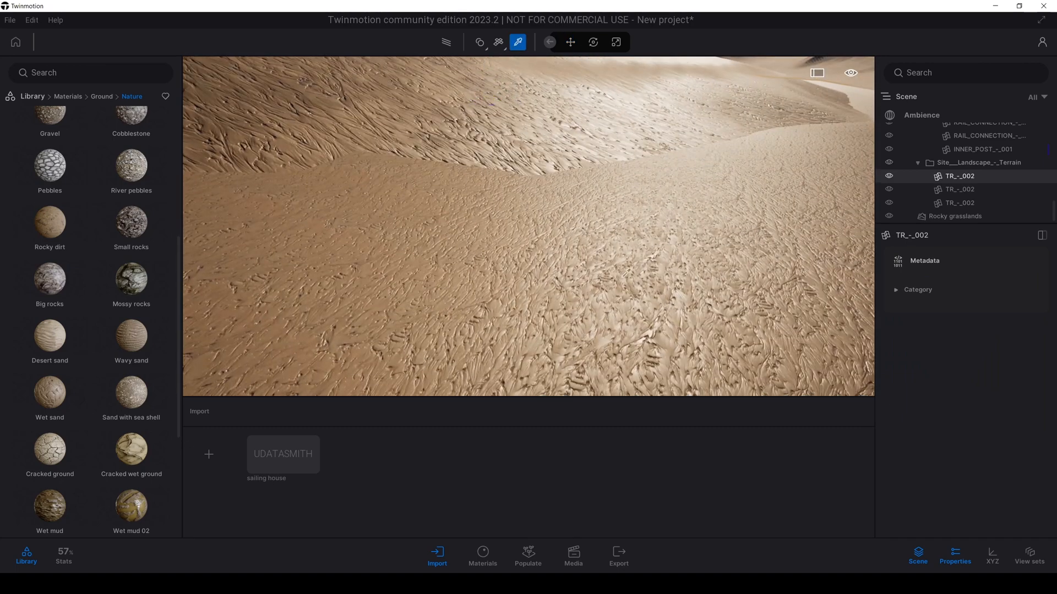
click(622, 273)
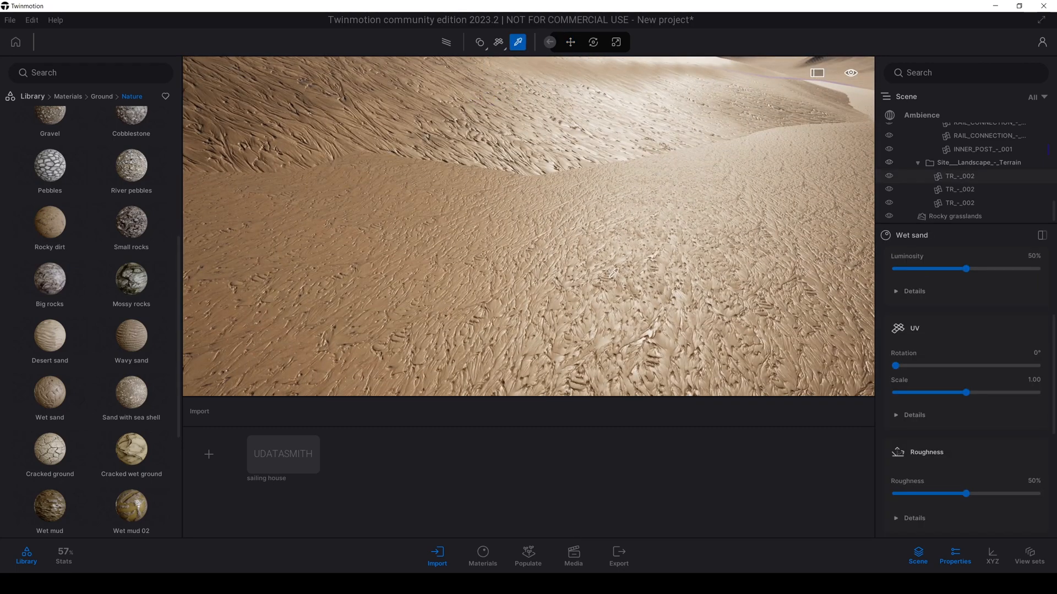
drag(966, 392, 976, 391)
key(s)
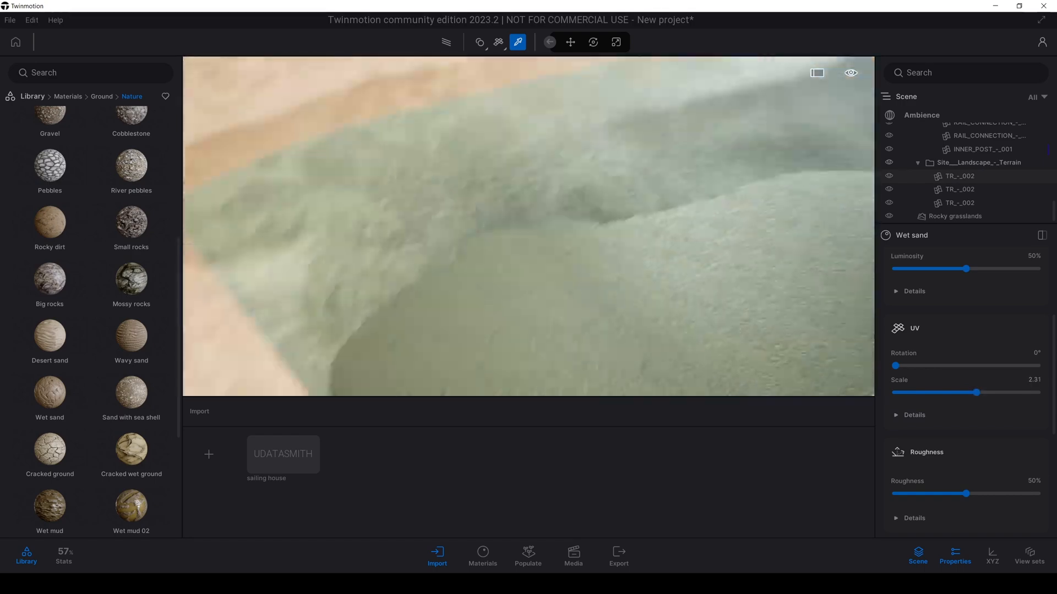
right_drag(842, 330, 847, 237)
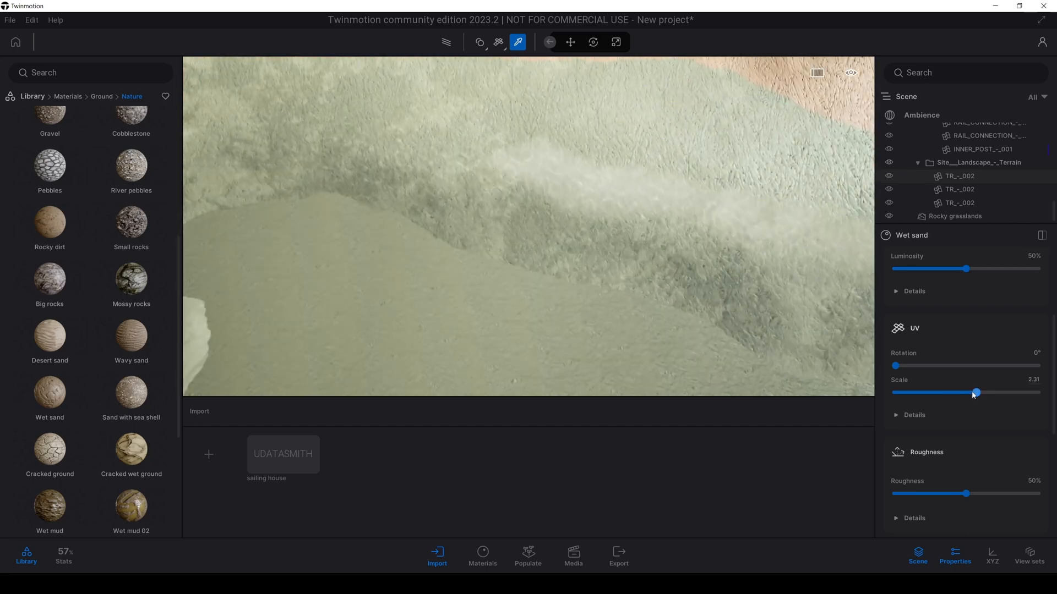
drag(1001, 390, 997, 391)
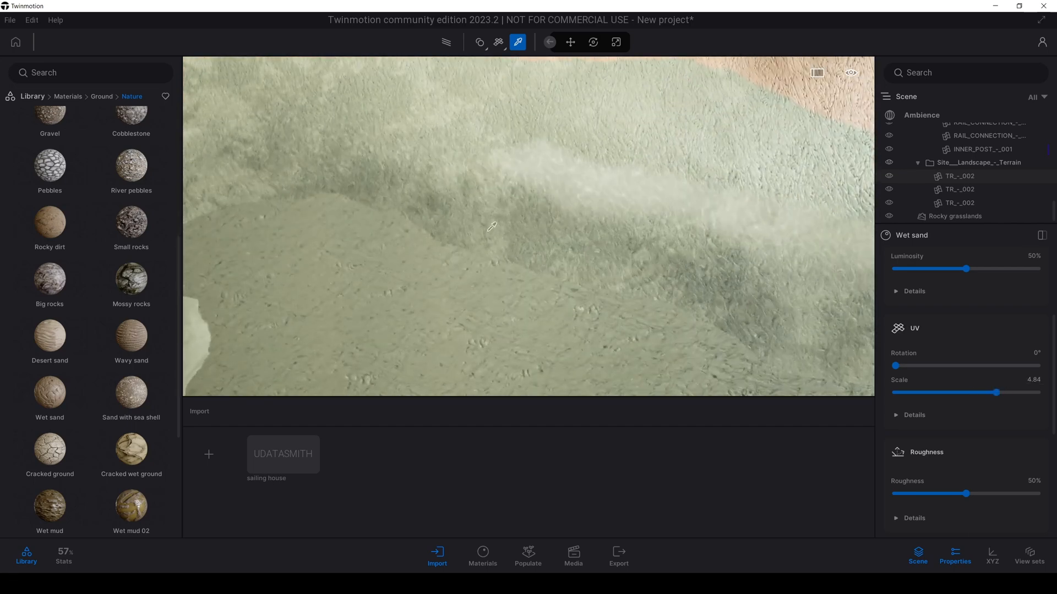
Clear the selection and examine the sandy shore, the water and the house from water level
right_drag(418, 314, 515, 306)
scroll(516, 305, down, 4)
shift+middle_drag(515, 306, 701, 118)
key(Escape)
right_drag(473, 127, 431, 87)
click(420, 84)
scroll(435, 96, up, 3)
right_drag(710, 307, 659, 300)
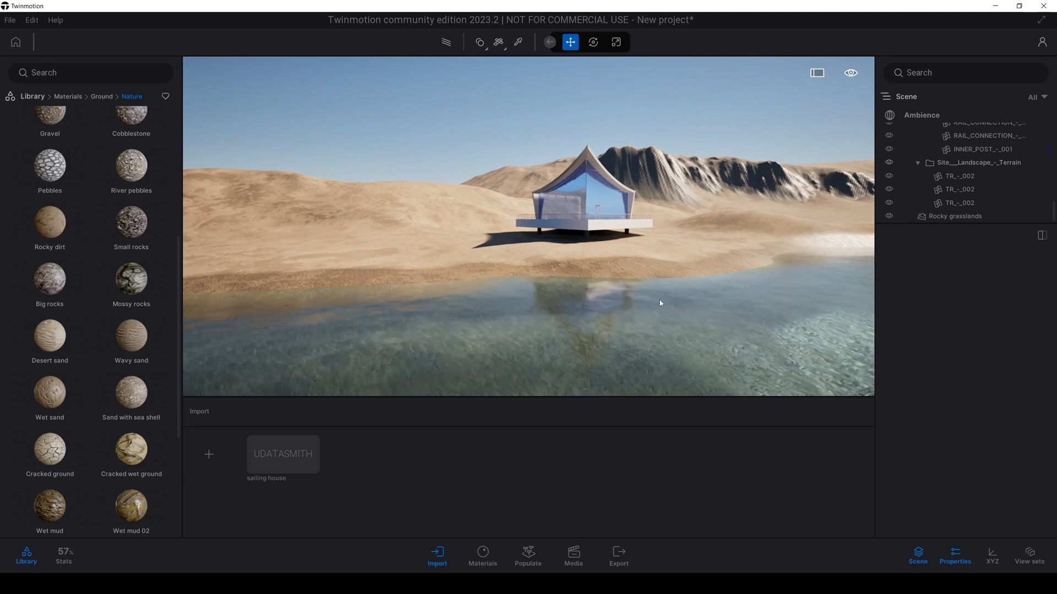
Apply Plaster coating 02 from the Wall coverings materials to the white edge of the house's deck
shift+middle_drag(615, 242, 676, 278)
scroll(614, 242, up, 3)
click(31, 98)
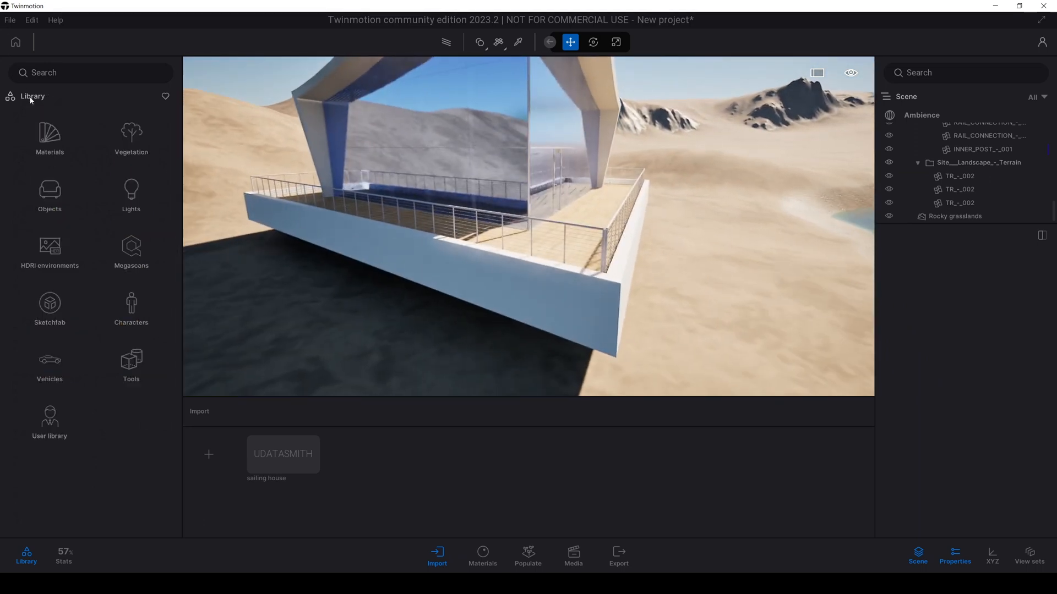
click(54, 144)
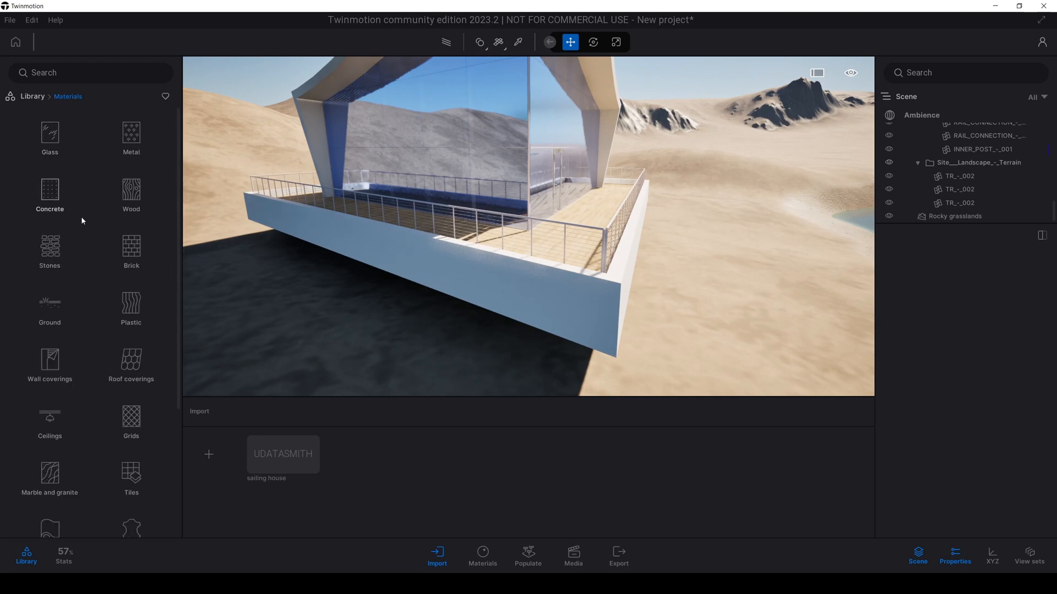
click(54, 361)
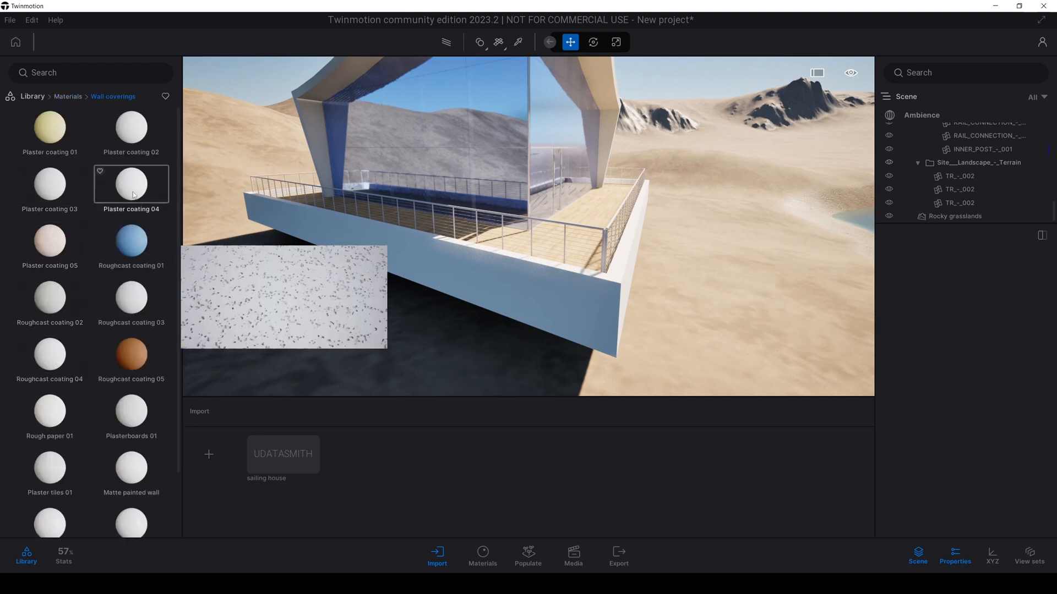
drag(129, 154, 474, 263)
Set the UV scale of the deck edge's Plaster coating 02 material to 10.00
scroll(474, 262, up, 5)
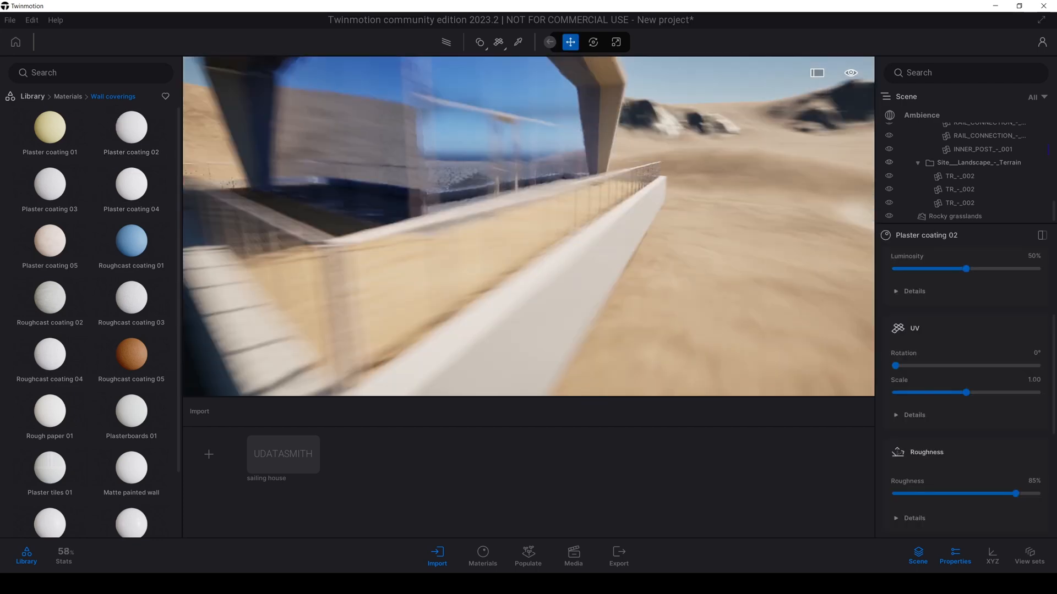
scroll(653, 256, up, 6)
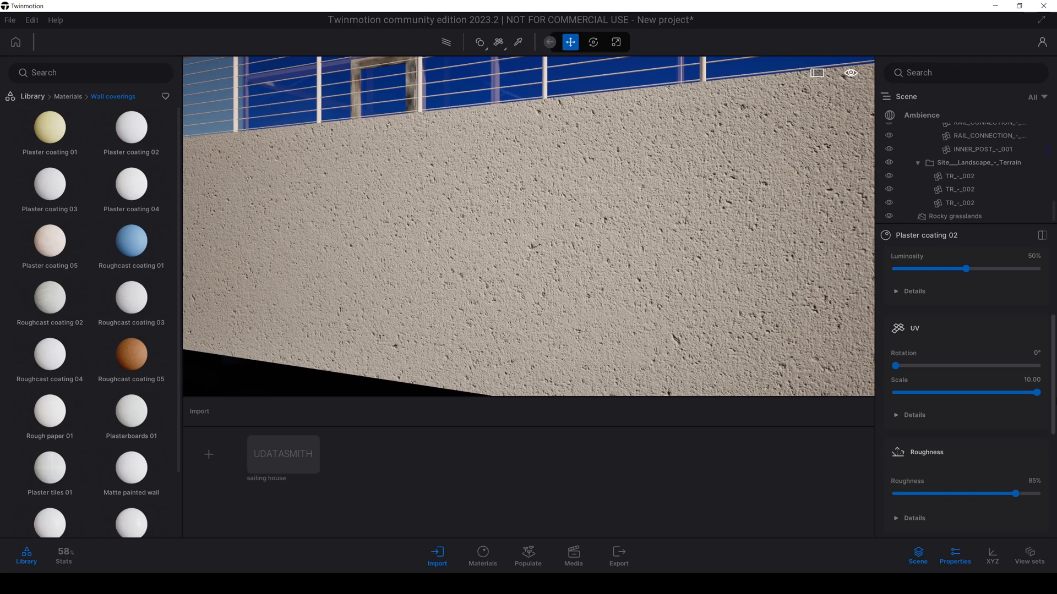
key(s)
right_drag(502, 227, 599, 237)
Apply Chrome from the Metal materials to the deck railing and replace it with Slightly worn chrome
mouse_move(450, 229)
right_down()
mouse_move(454, 251)
mouse_move(450, 230)
mouse_move(462, 232)
right_up()
key(w)
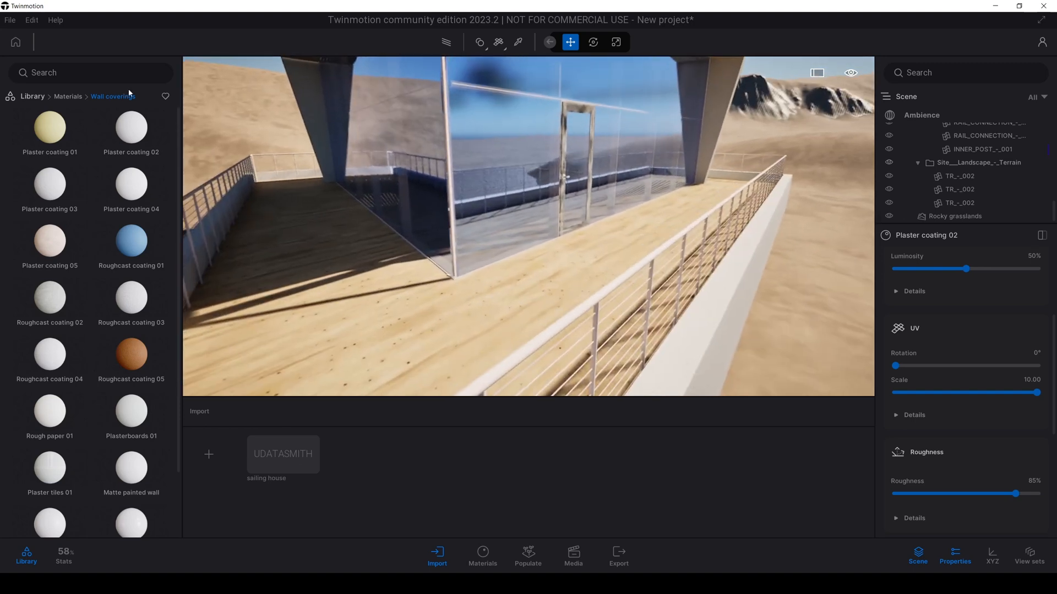
click(73, 97)
click(131, 140)
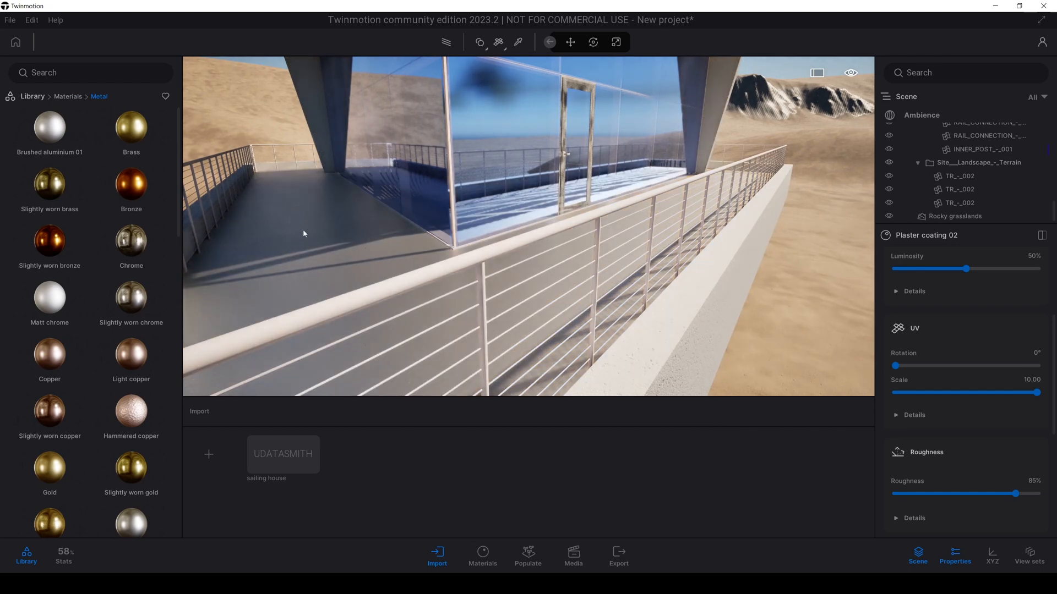
mouse_move(64, 313)
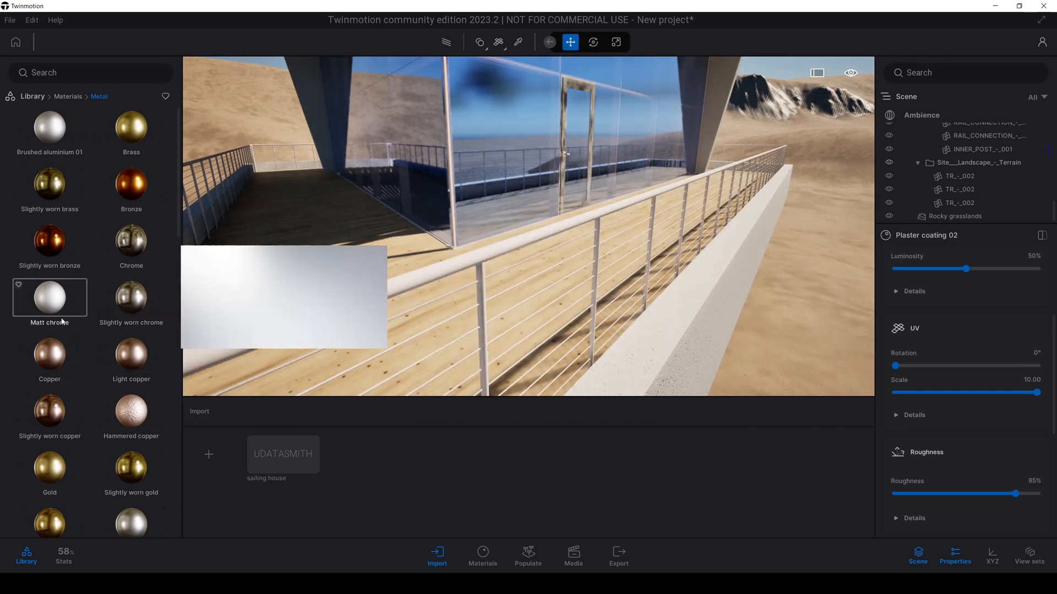
drag(127, 250, 282, 291)
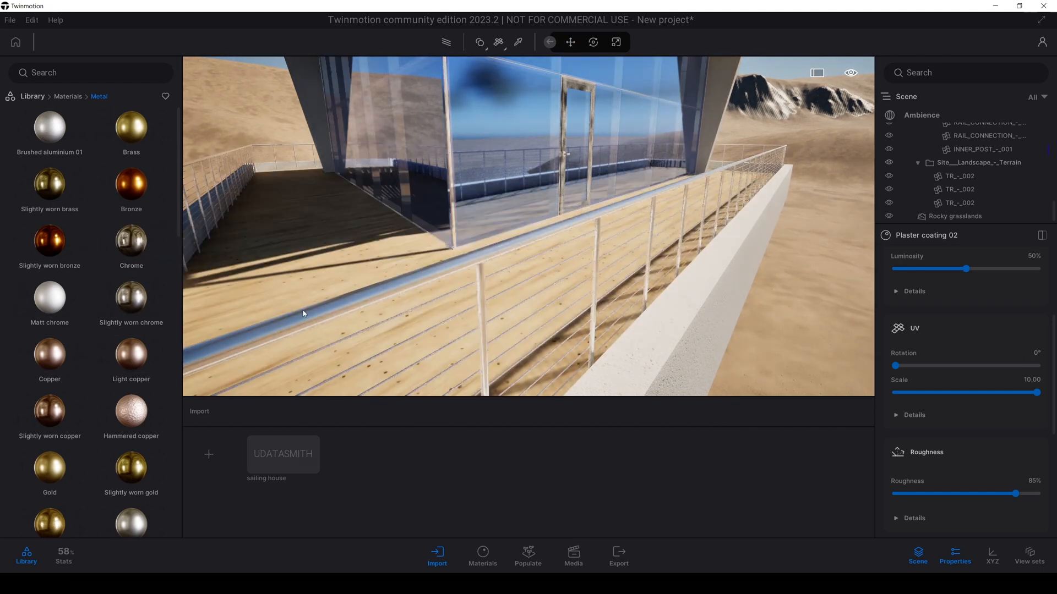
drag(140, 306, 304, 323)
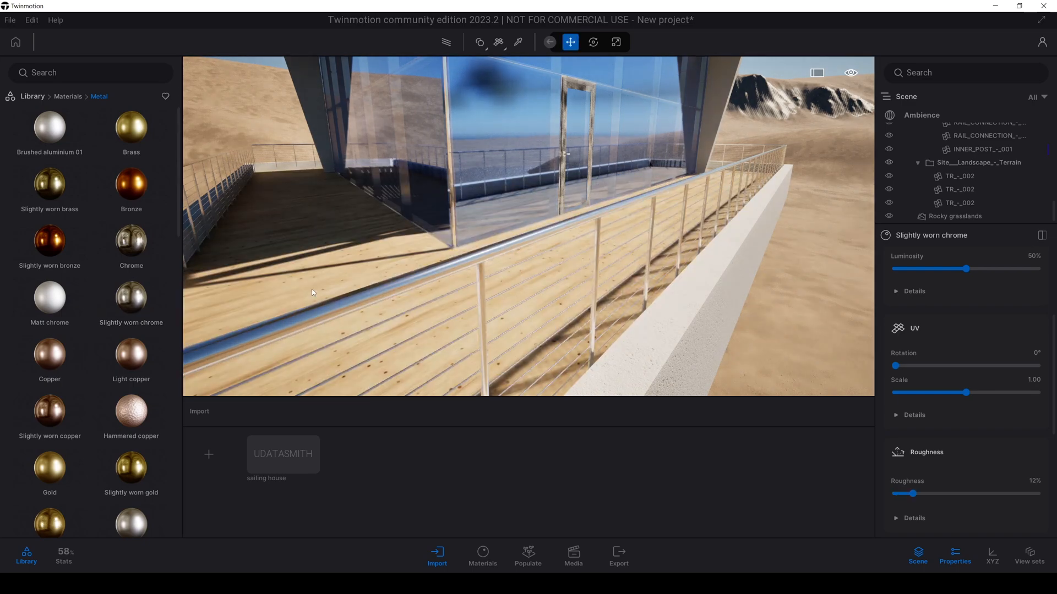
Apply Clear glass from the Glass materials to the large glazed facade of the house
scroll(597, 219, down, 3)
right_drag(597, 219, 609, 210)
scroll(610, 210, up, 5)
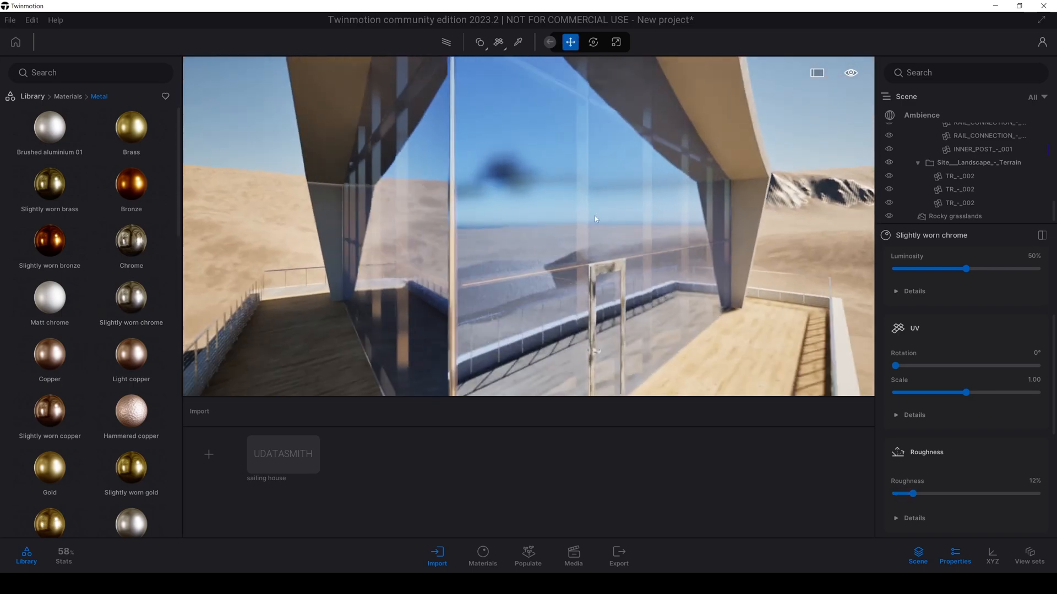
middle_drag(595, 219, 495, 218)
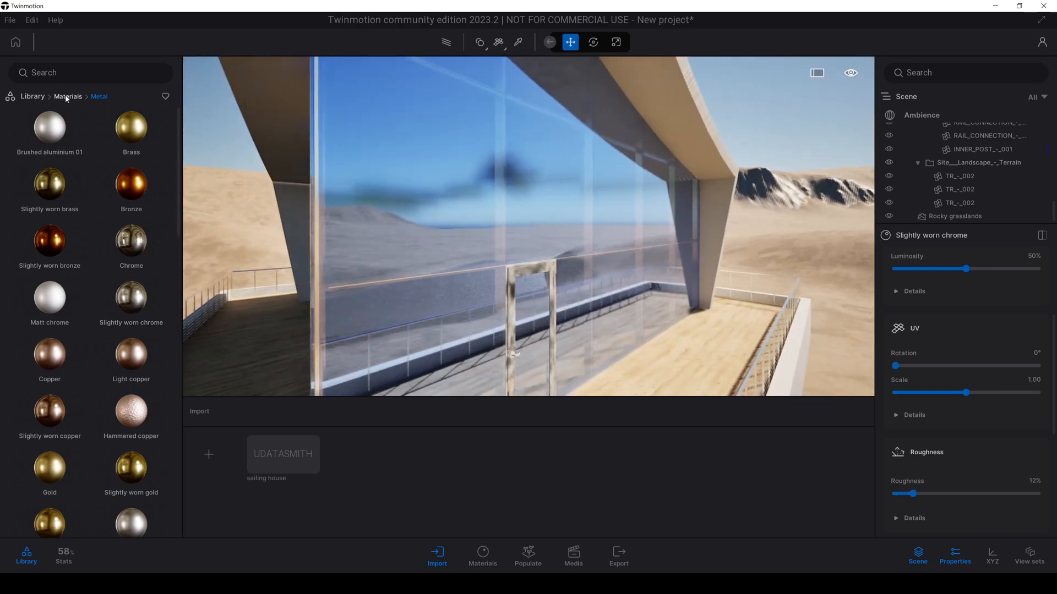
click(67, 97)
click(53, 144)
mouse_move(39, 127)
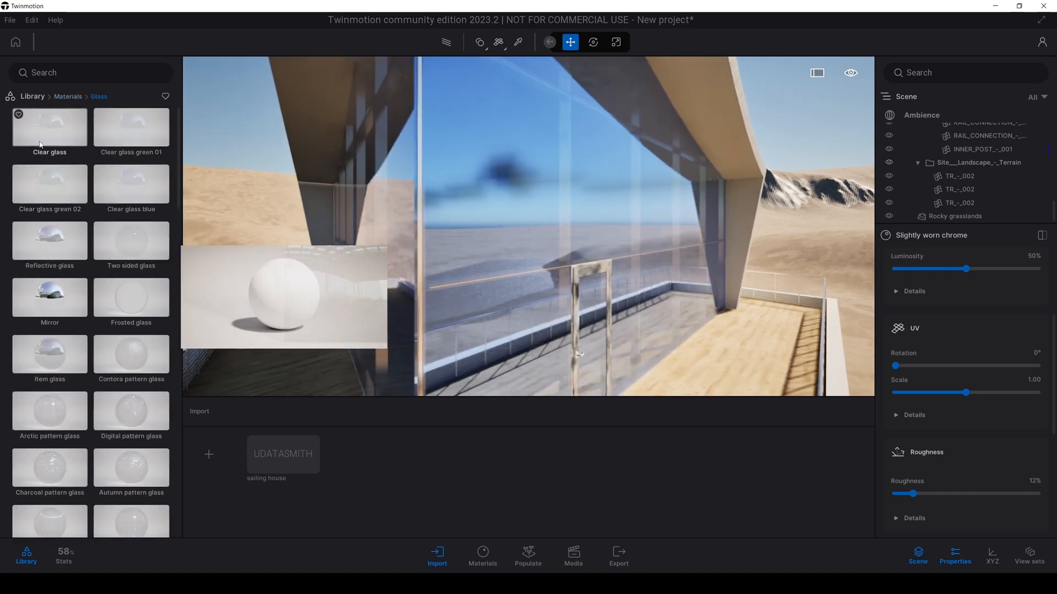
drag(39, 144, 497, 148)
Darken the facade's Clear glass tint to a neutral mid grey, 8A8A8A
scroll(496, 144, down, 8)
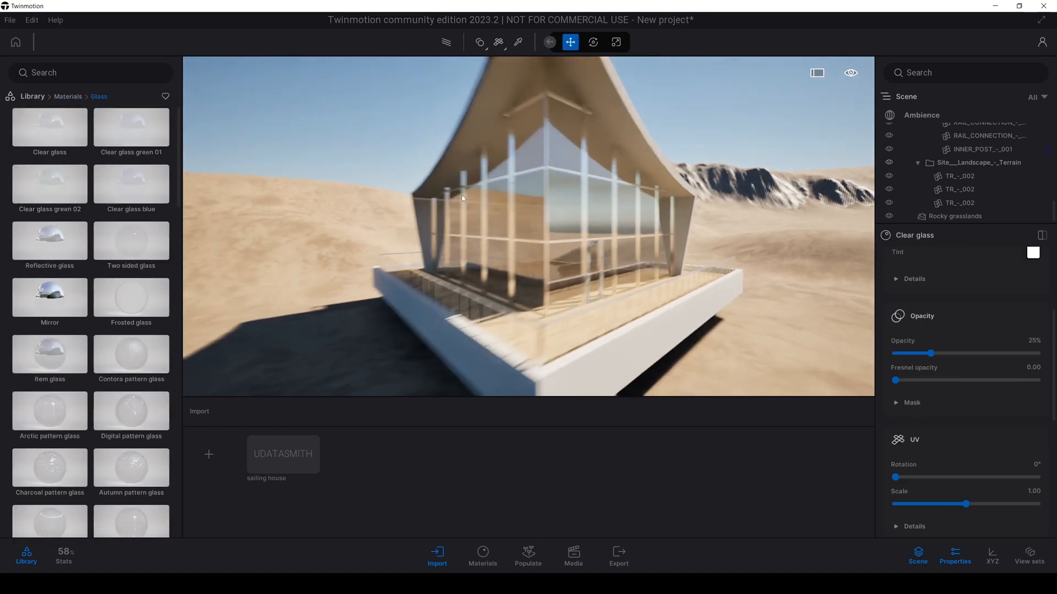
middle_drag(496, 144, 484, 225)
scroll(943, 280, up, 1)
click(1033, 302)
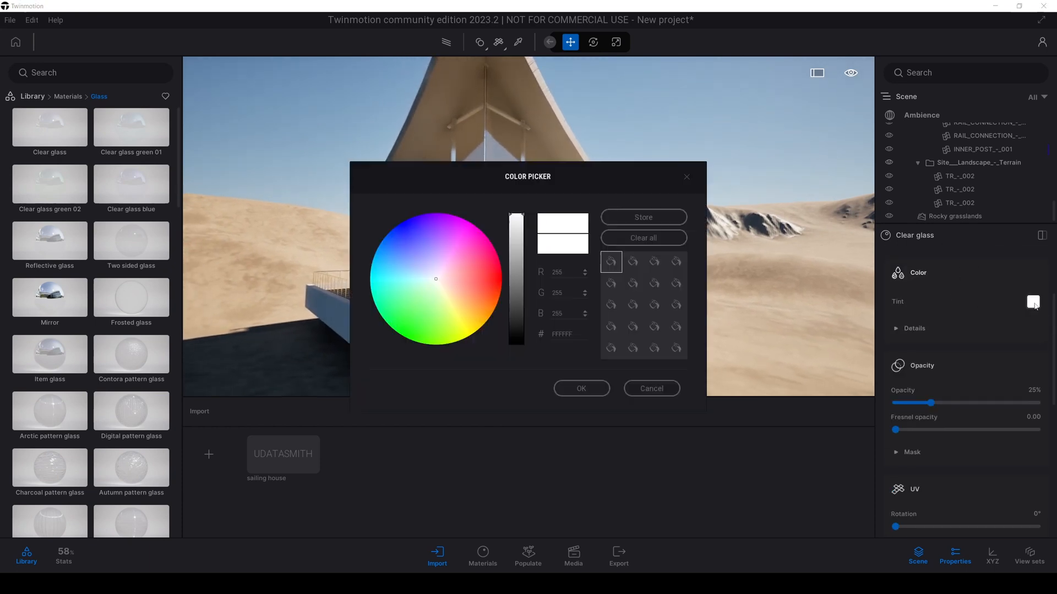
drag(662, 196, 924, 209)
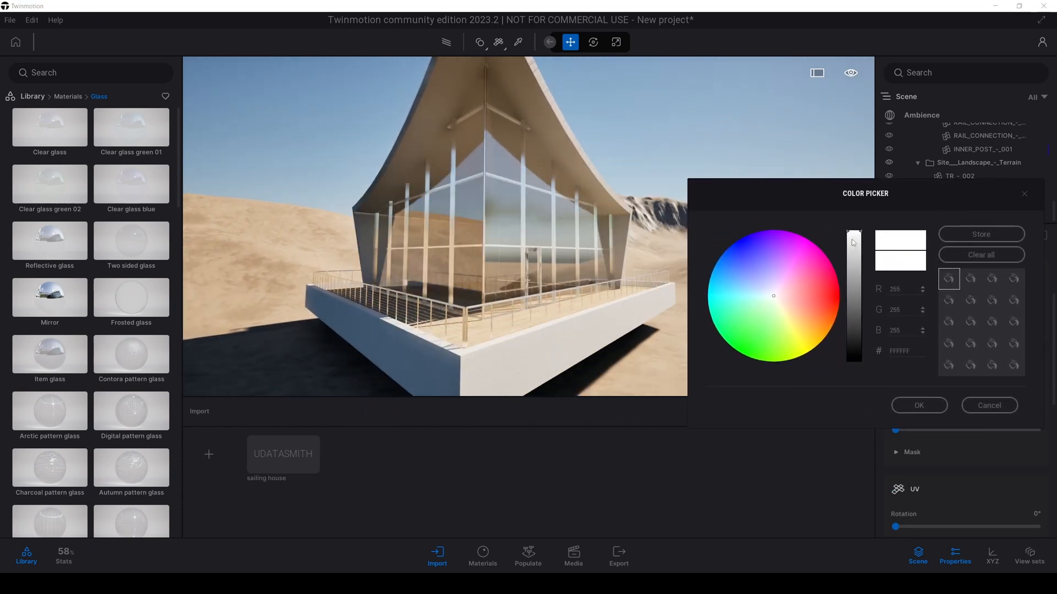
drag(853, 242, 856, 291)
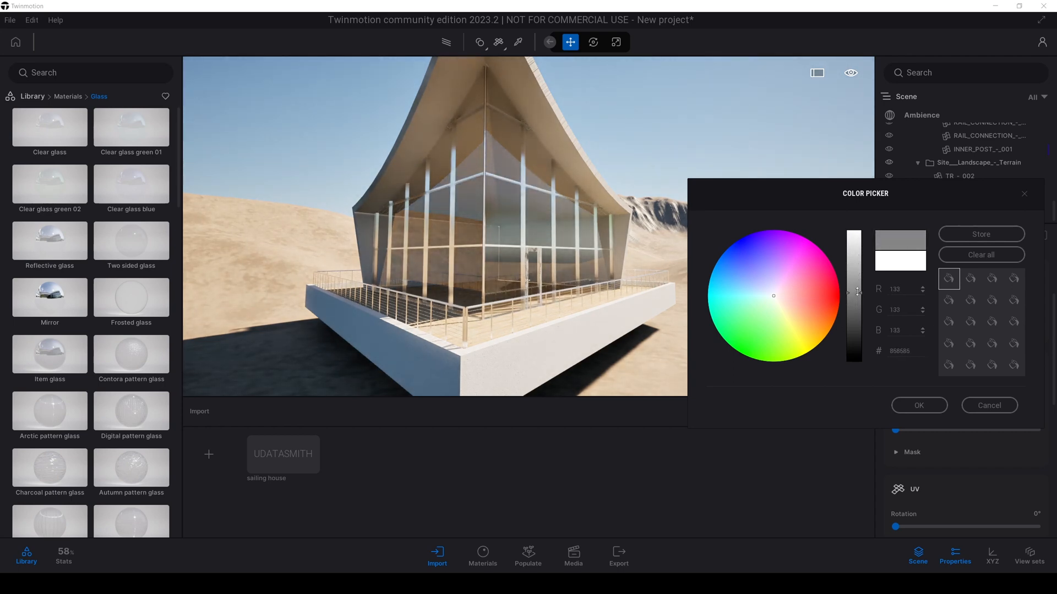
click(918, 405)
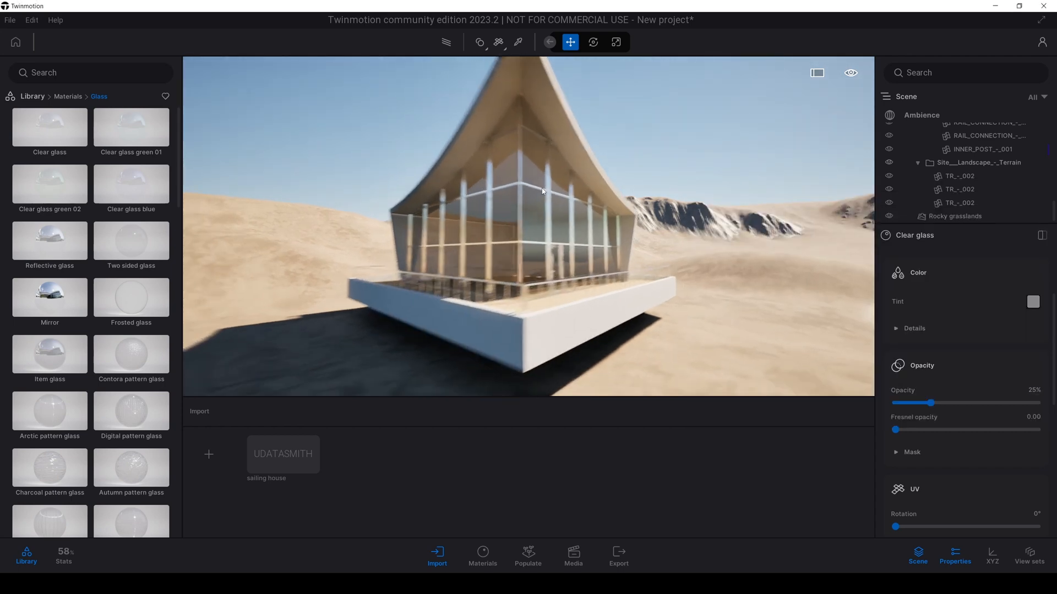
Pick the Slightly worn chrome material on the facade's window frames and darken its color to 4E4E4E
scroll(543, 197, down, 3)
scroll(491, 217, up, 5)
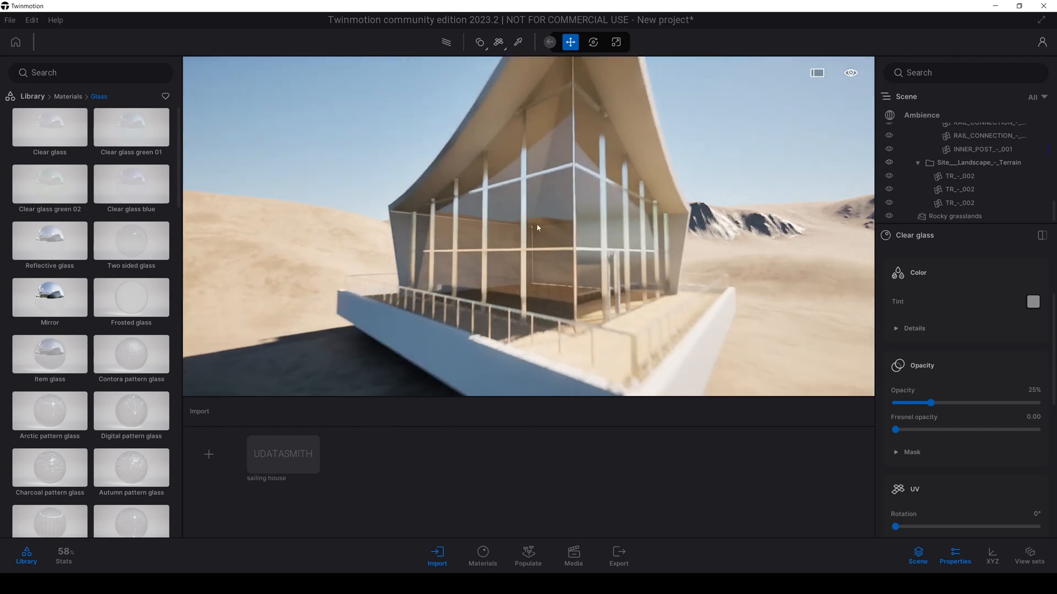
scroll(538, 228, up, 2)
scroll(513, 296, up, 5)
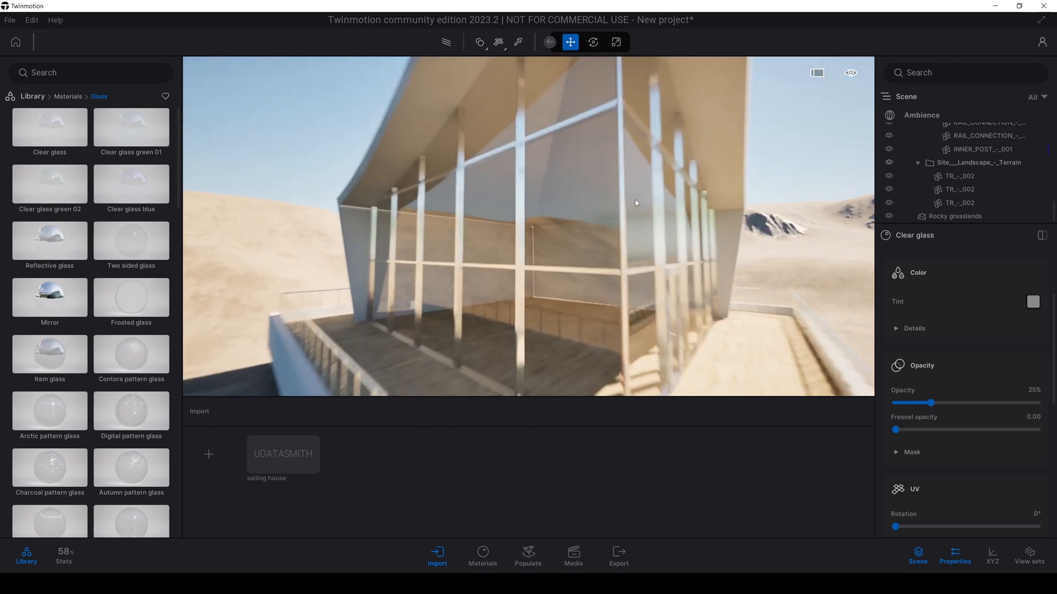
right_drag(513, 296, 352, 296)
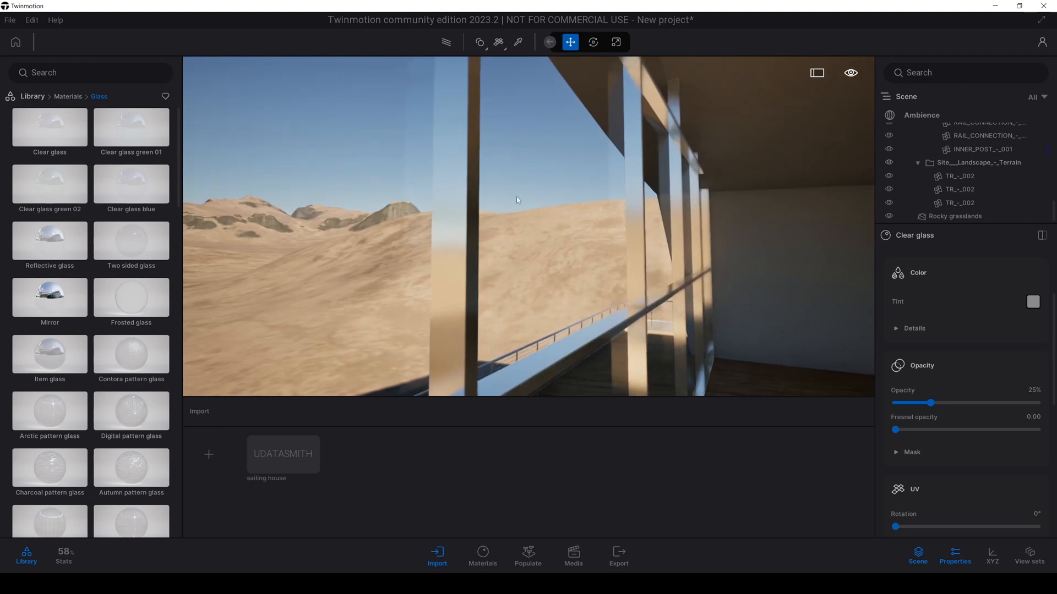
key(t)
click(465, 213)
right_drag(437, 222, 768, 261)
key(s)
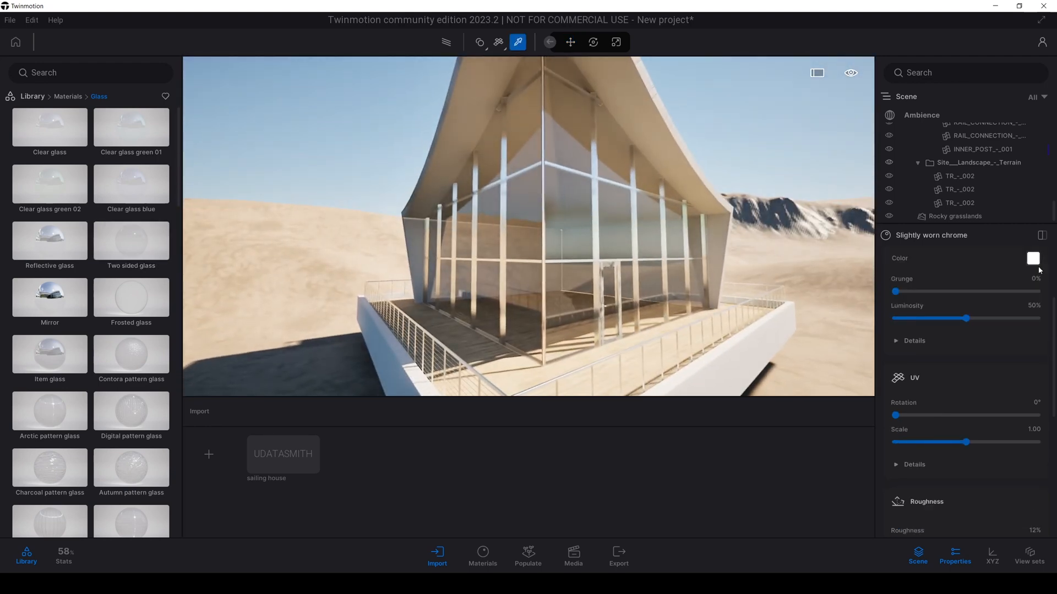
click(1033, 259)
drag(440, 176, 800, 212)
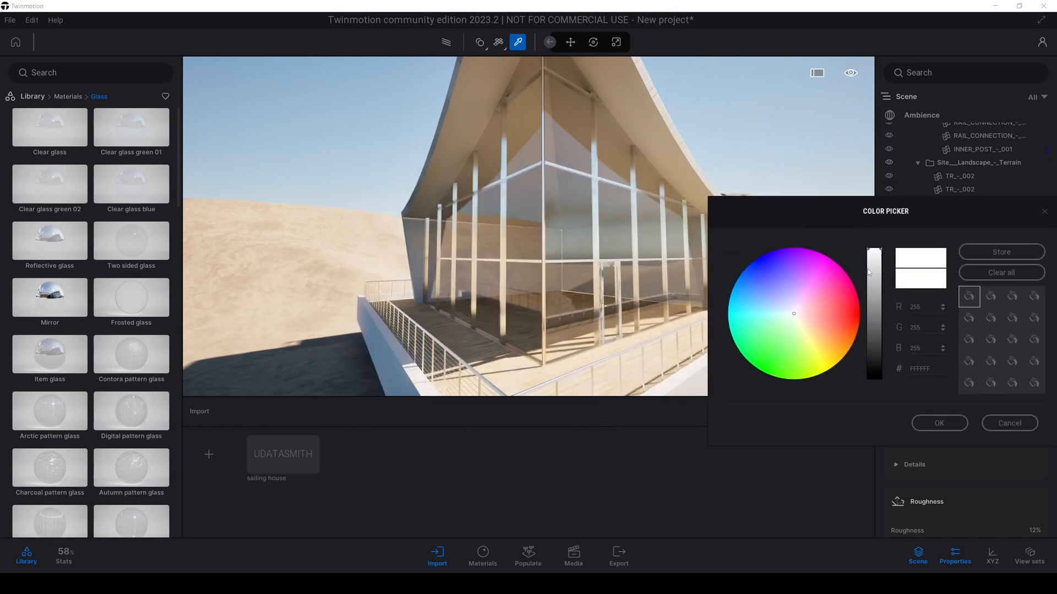
click(874, 278)
drag(874, 281, 873, 340)
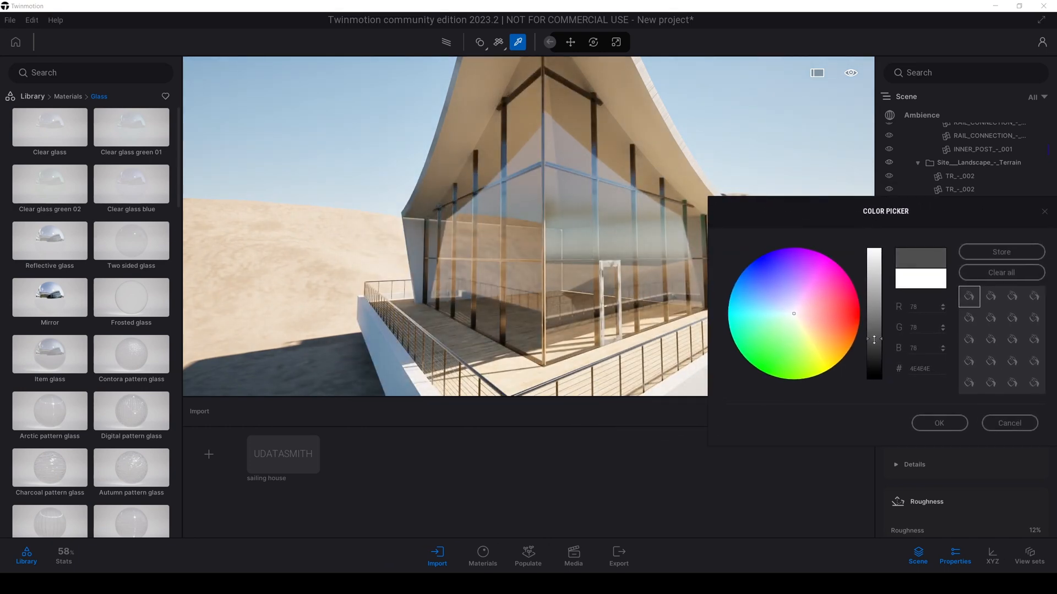
click(939, 423)
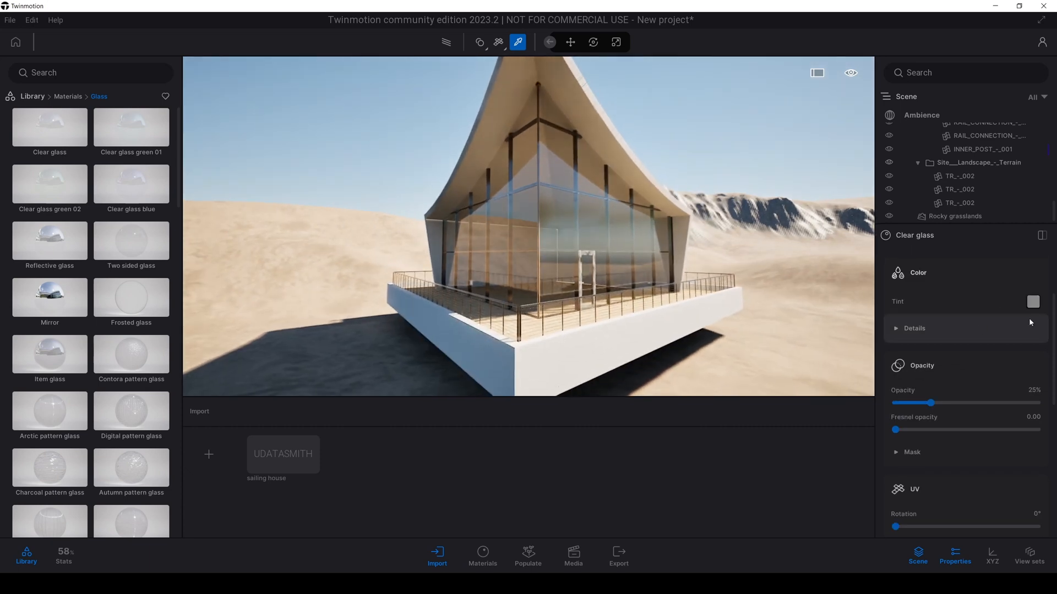
Set the Clear glass tint to dark green 374836 and raise its opacity to 57%
scroll(1029, 317, up, 2)
click(1033, 351)
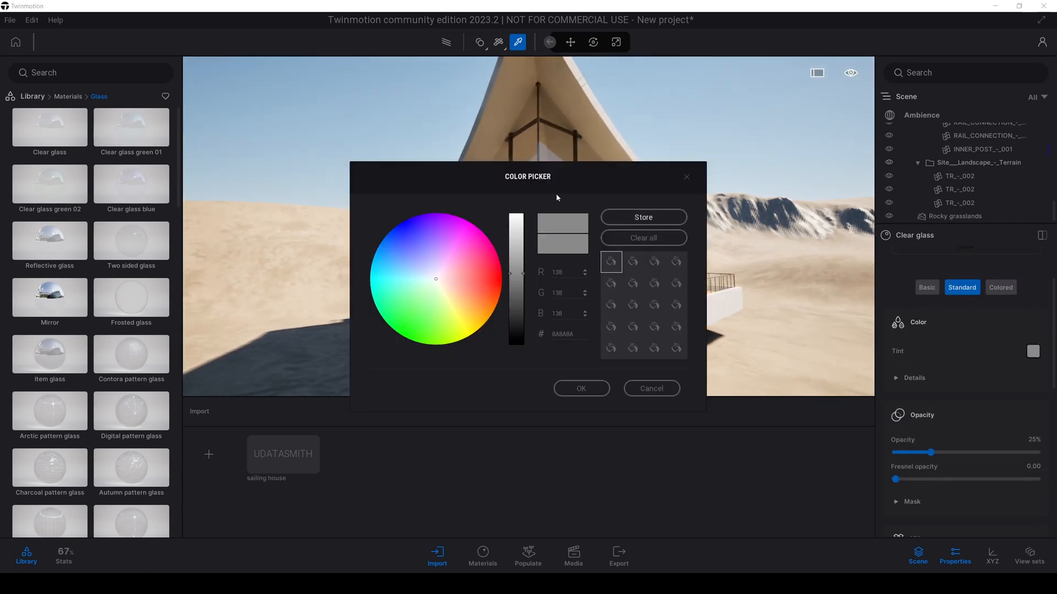
drag(556, 193, 866, 239)
drag(707, 320, 705, 325)
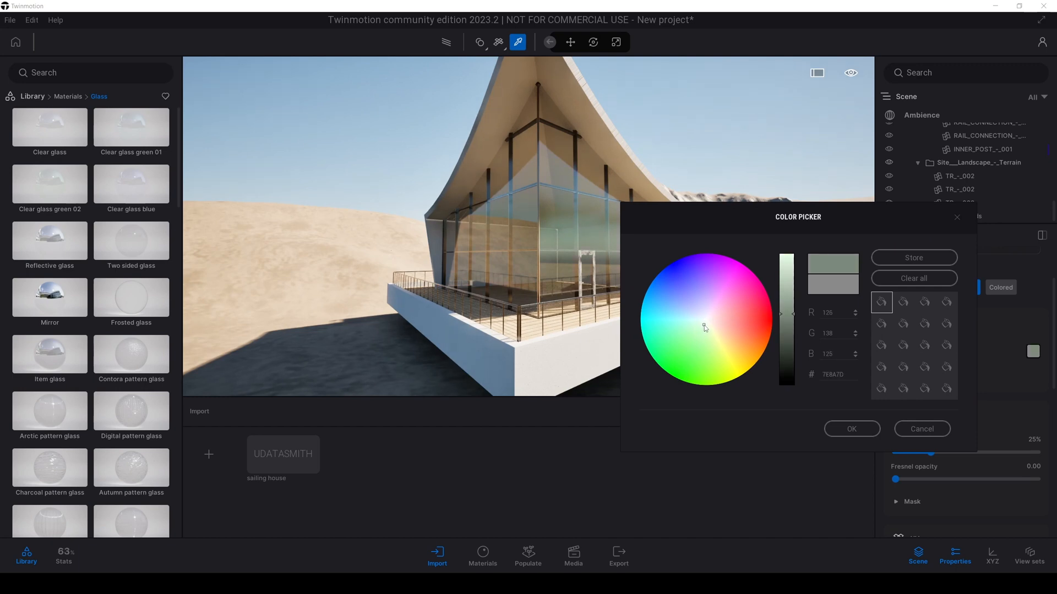
drag(784, 315, 784, 348)
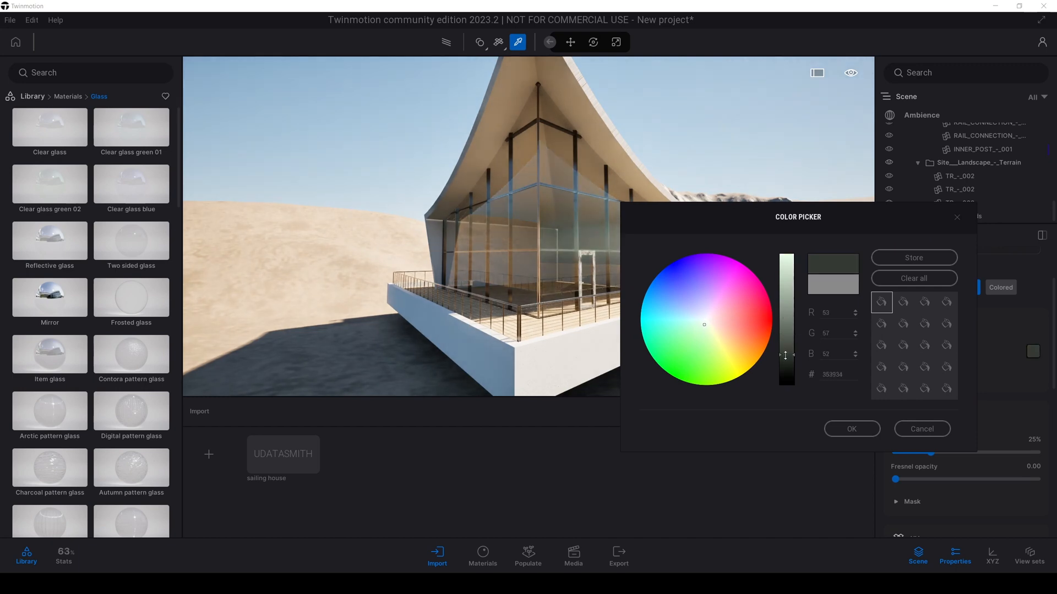
drag(704, 326, 699, 335)
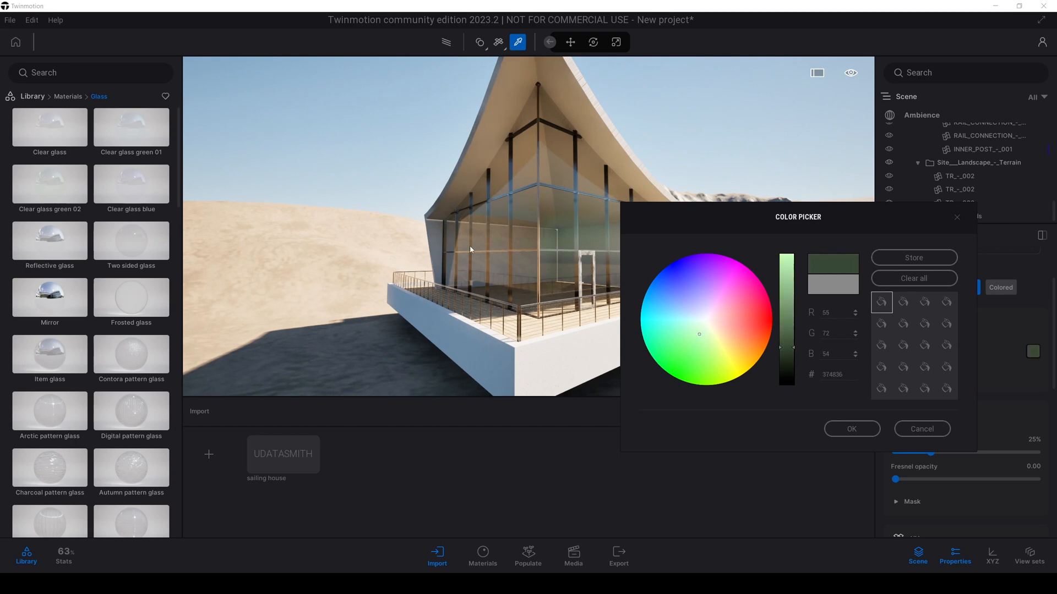
click(852, 429)
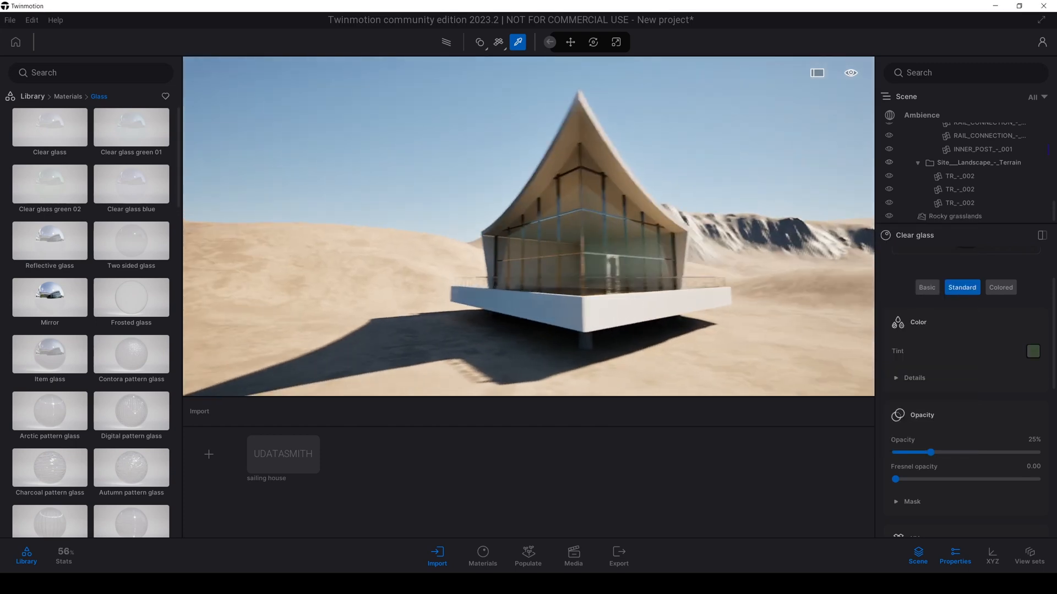
drag(934, 457, 967, 454)
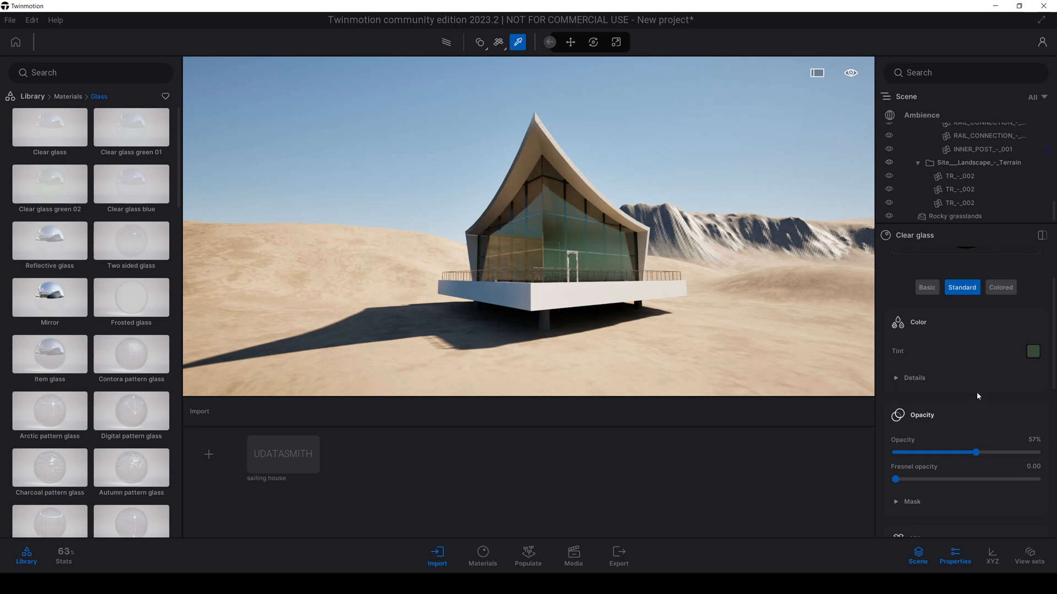
Desaturate the Clear glass tint to the dark grey-green 3F4841 and check the house from a distance
click(1031, 352)
drag(520, 177, 845, 235)
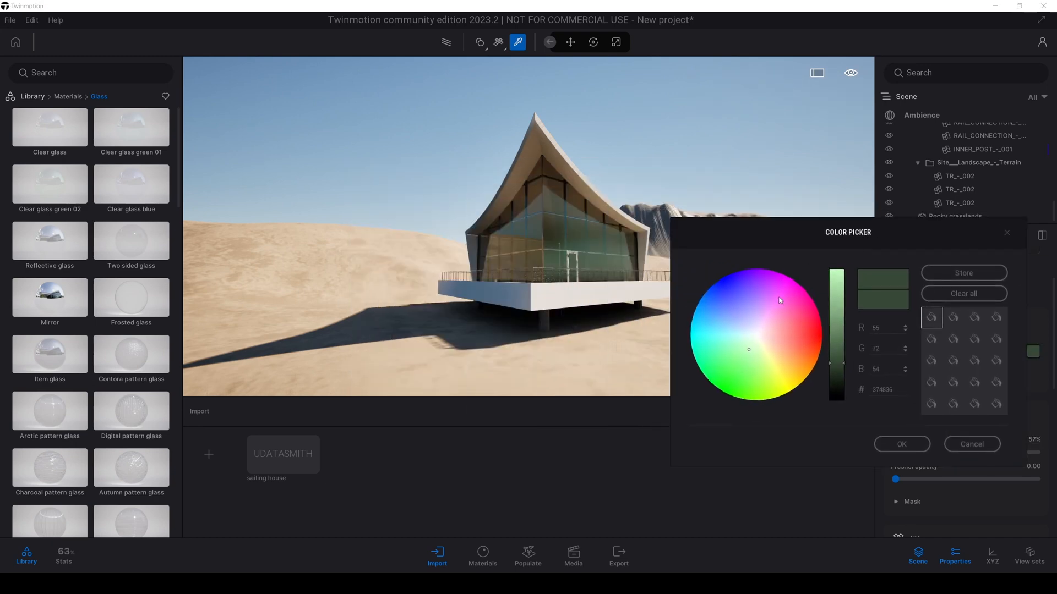
drag(749, 351, 753, 342)
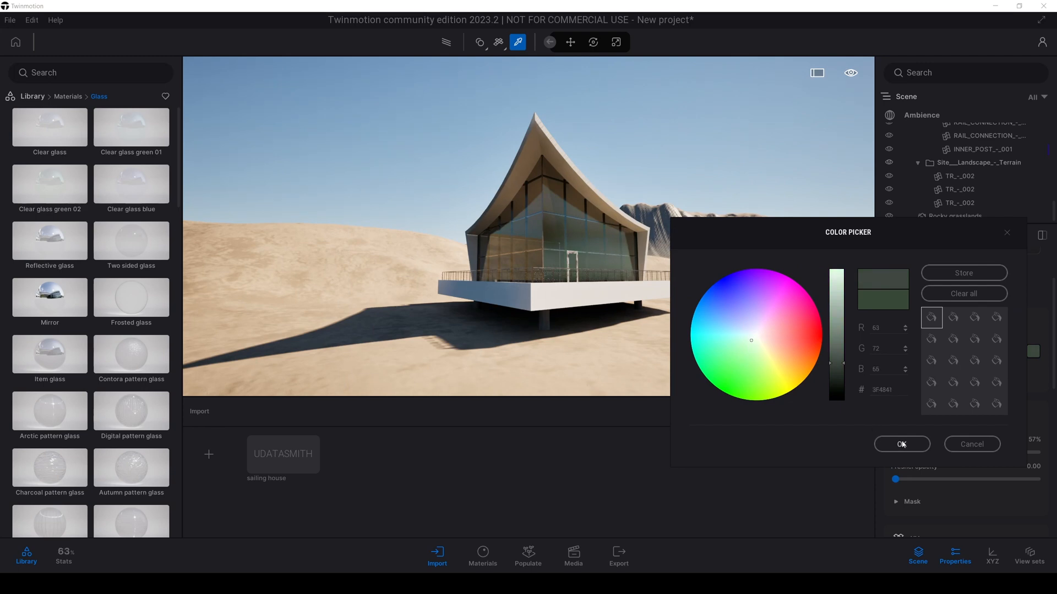
click(901, 445)
key(s)
mouse_move(496, 260)
right_down()
mouse_move(468, 254)
mouse_move(496, 261)
right_up()
key(w)
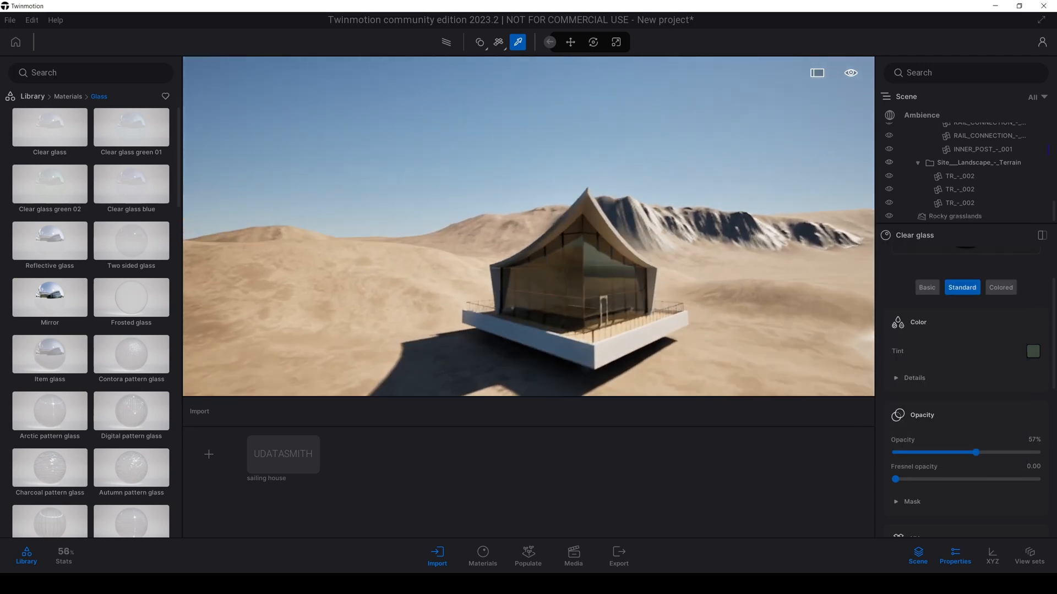
Lighten the Clear glass tint to a mid grey-green, about 6E7E72
click(1032, 352)
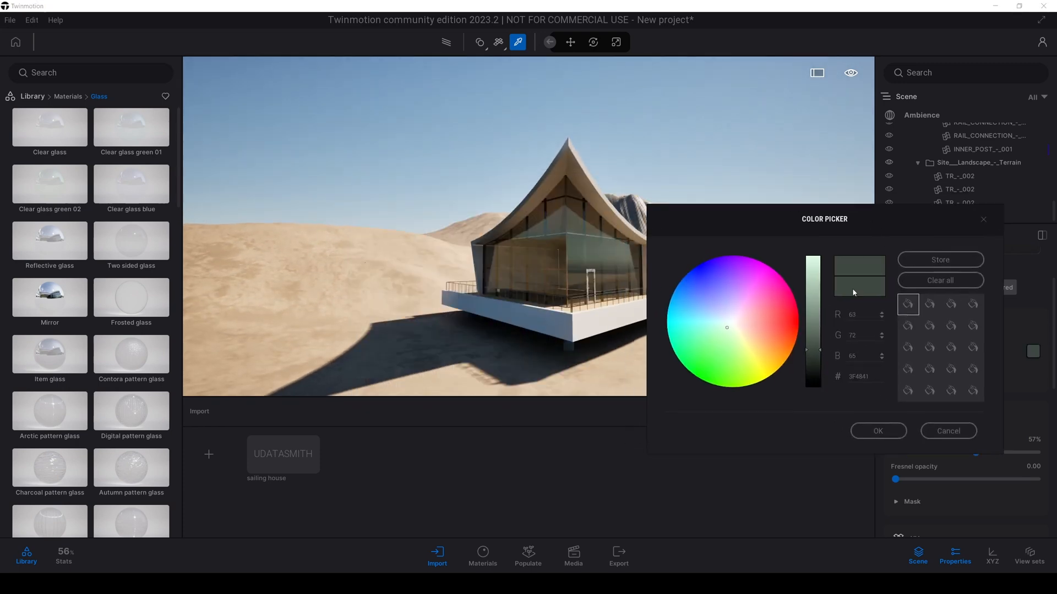
drag(814, 345, 816, 324)
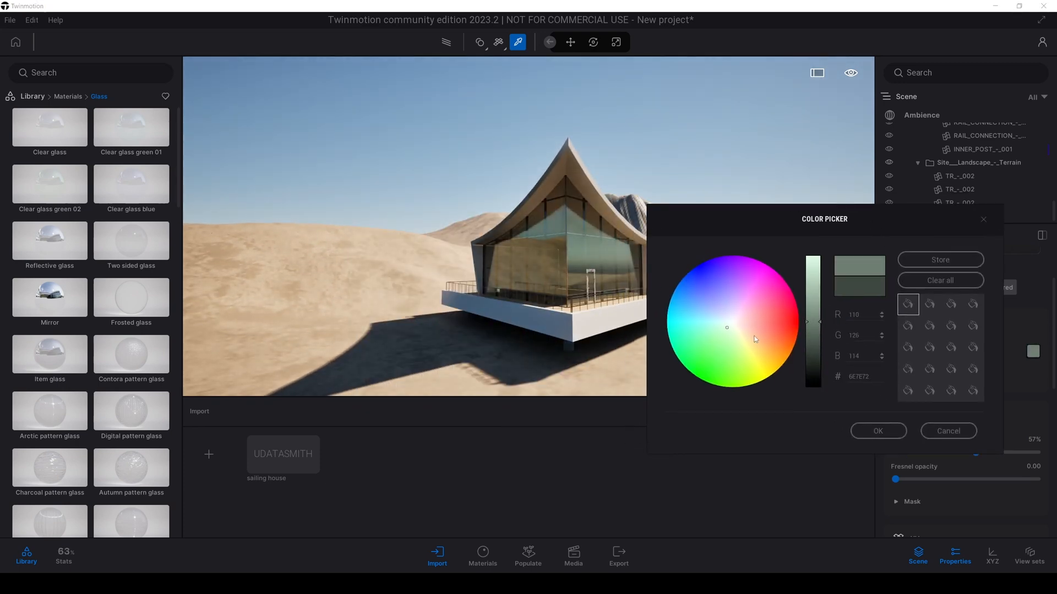
drag(728, 330, 729, 326)
click(877, 430)
Pick the Pool 02 water material from the lake in front of the house
scroll(662, 136, down, 5)
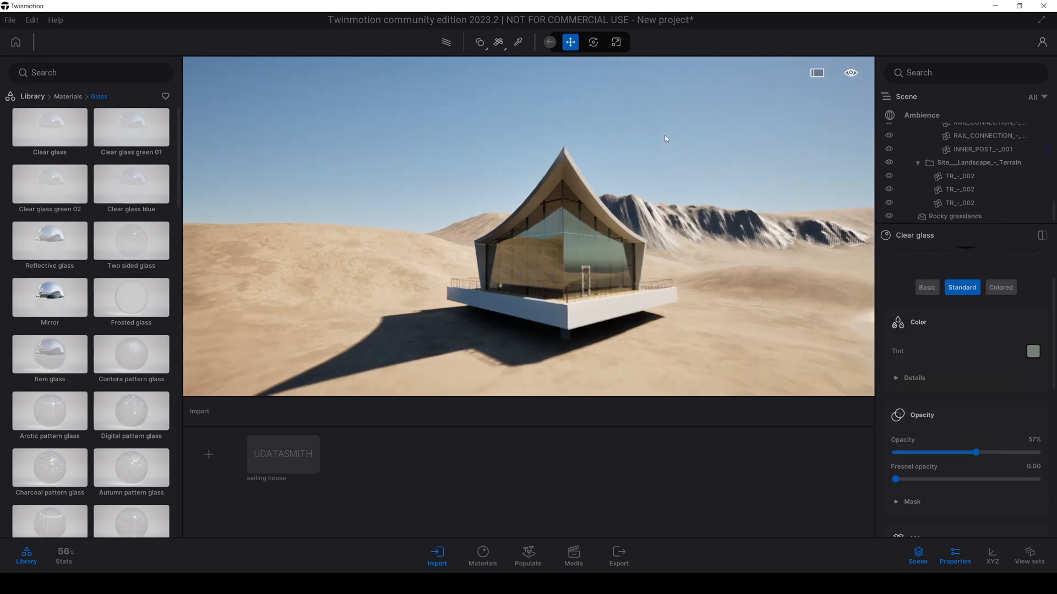
middle_drag(639, 128, 710, 132)
key(w)
right_drag(644, 131, 622, 184)
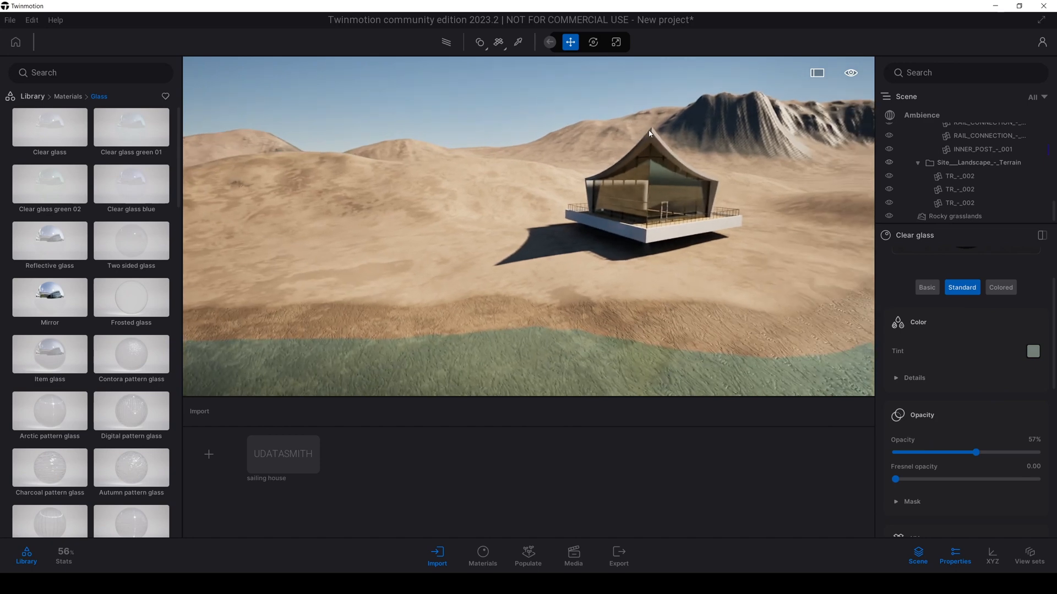
right_drag(513, 167, 490, 206)
key(p)
click(646, 245)
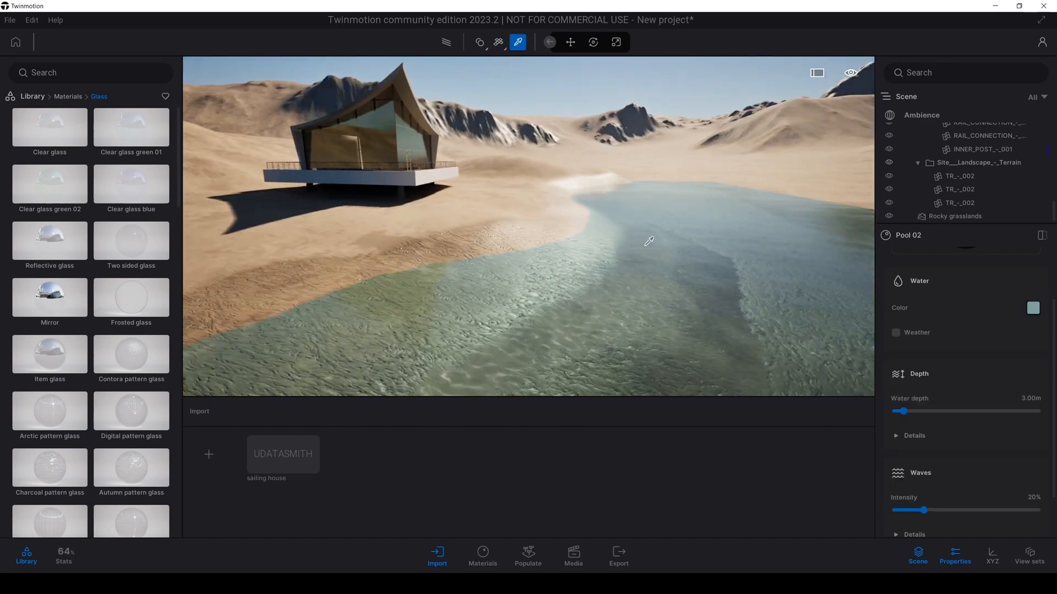
Change the Pool 02 water color to a muted grey-blue, about RGB 135, 149, 162
scroll(1015, 329, up, 2)
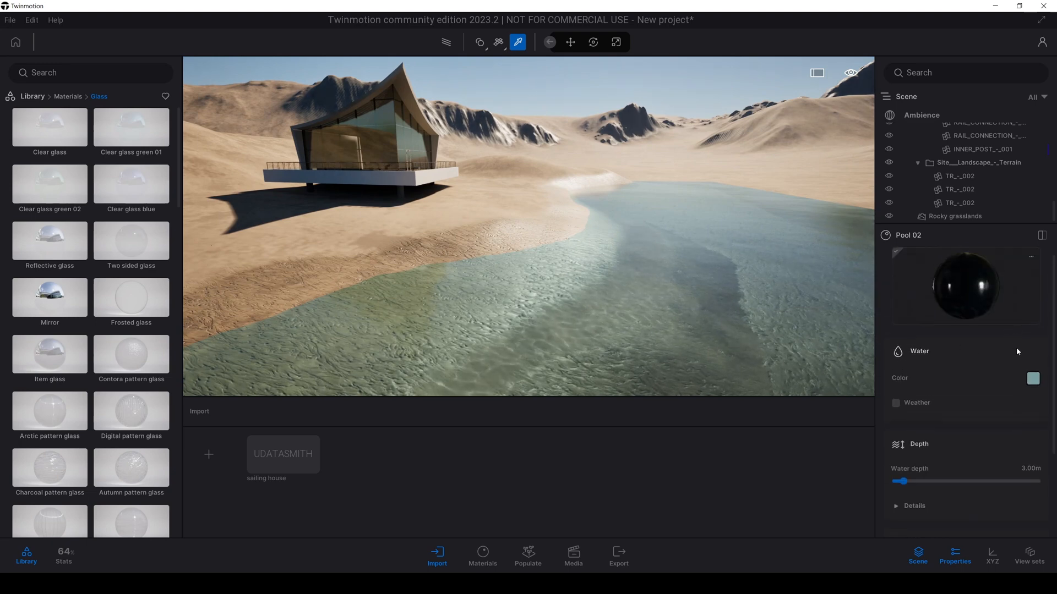
click(1033, 382)
drag(462, 177, 800, 155)
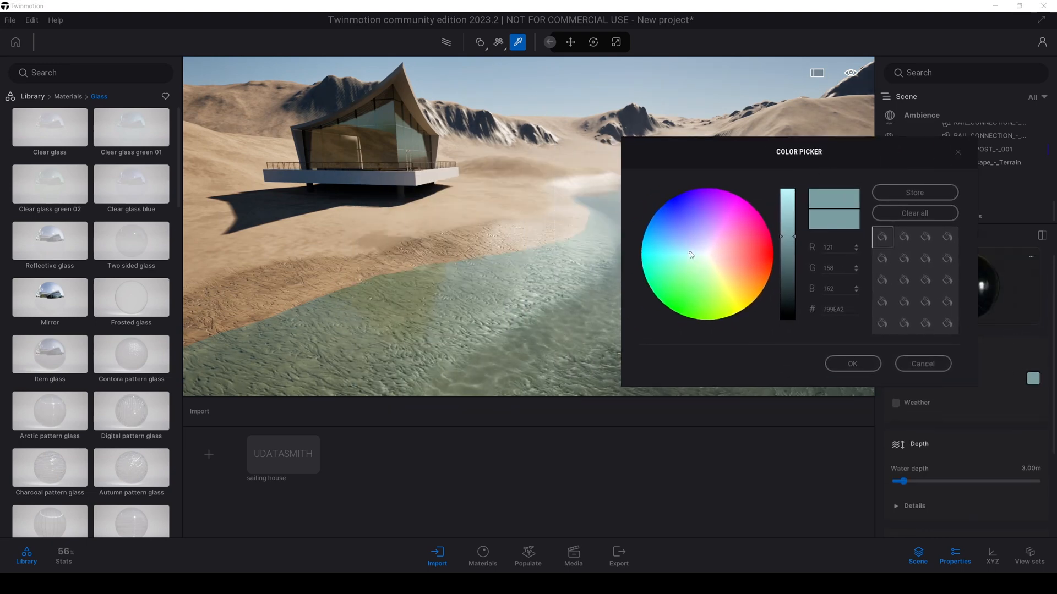
drag(691, 254, 697, 251)
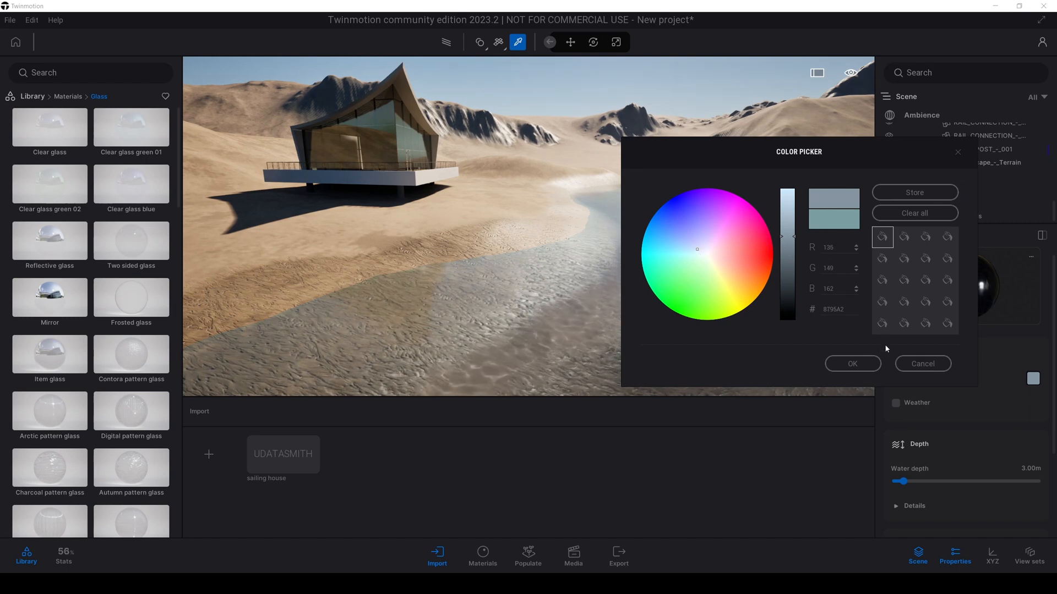
click(853, 363)
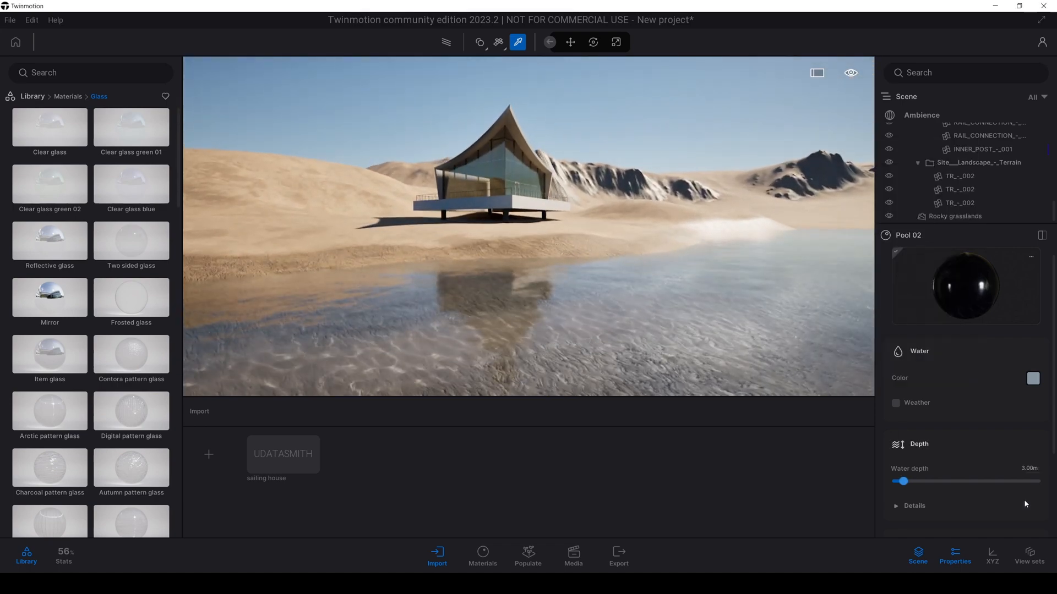
Expand the water's depth details and raise the wave intensity to 100%
scroll(1054, 372, down, 3)
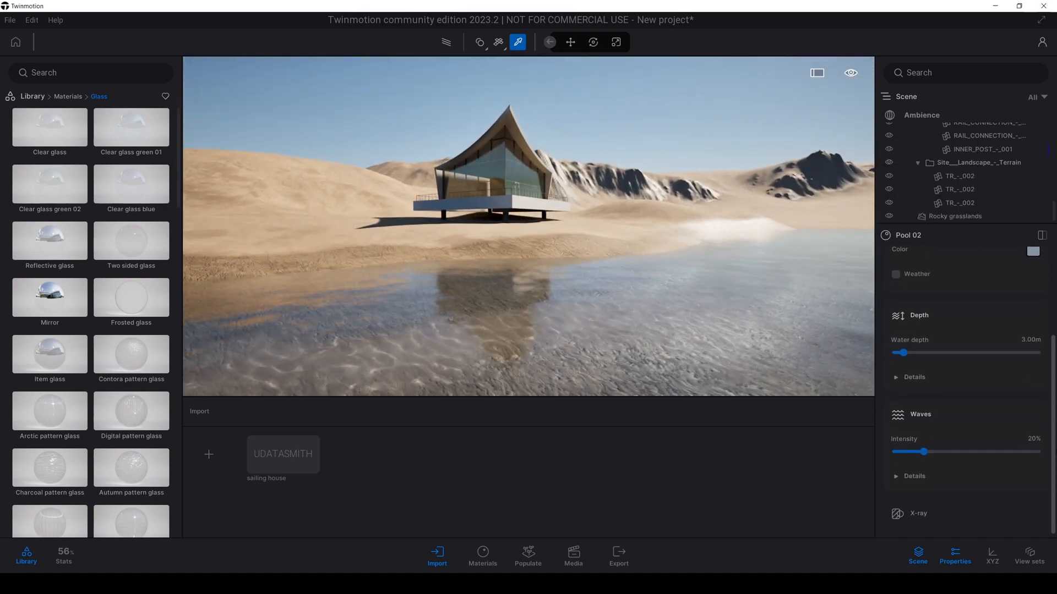
click(921, 428)
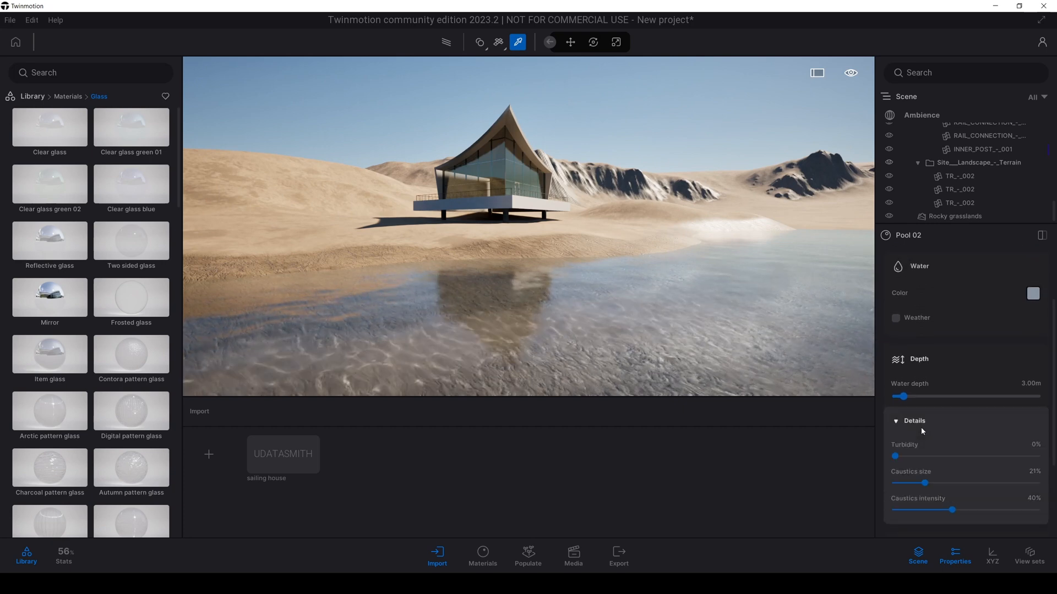
scroll(921, 429, up, 5)
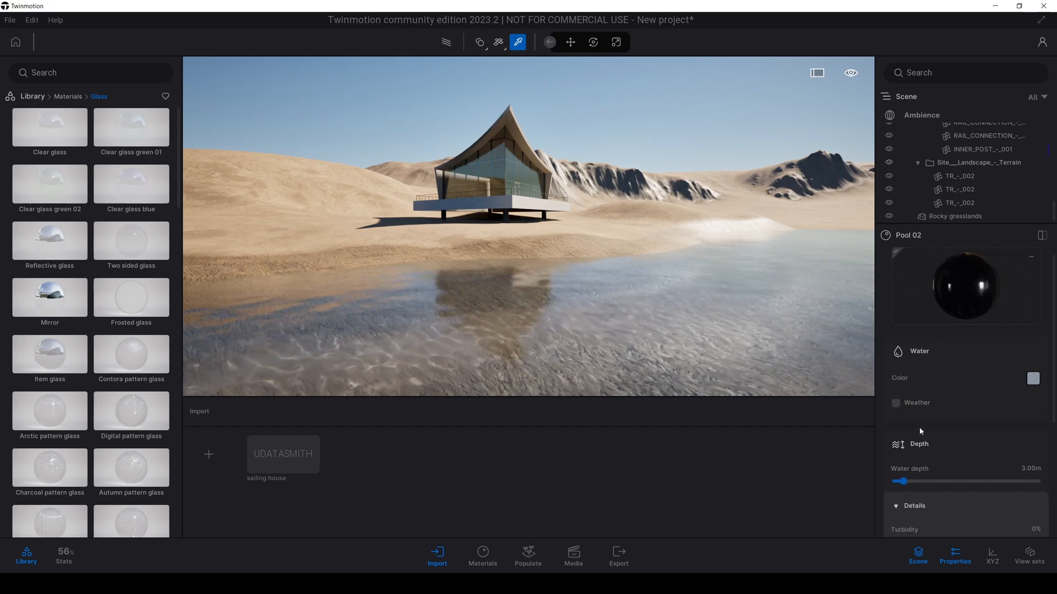
scroll(920, 428, down, 4)
scroll(919, 429, down, 3)
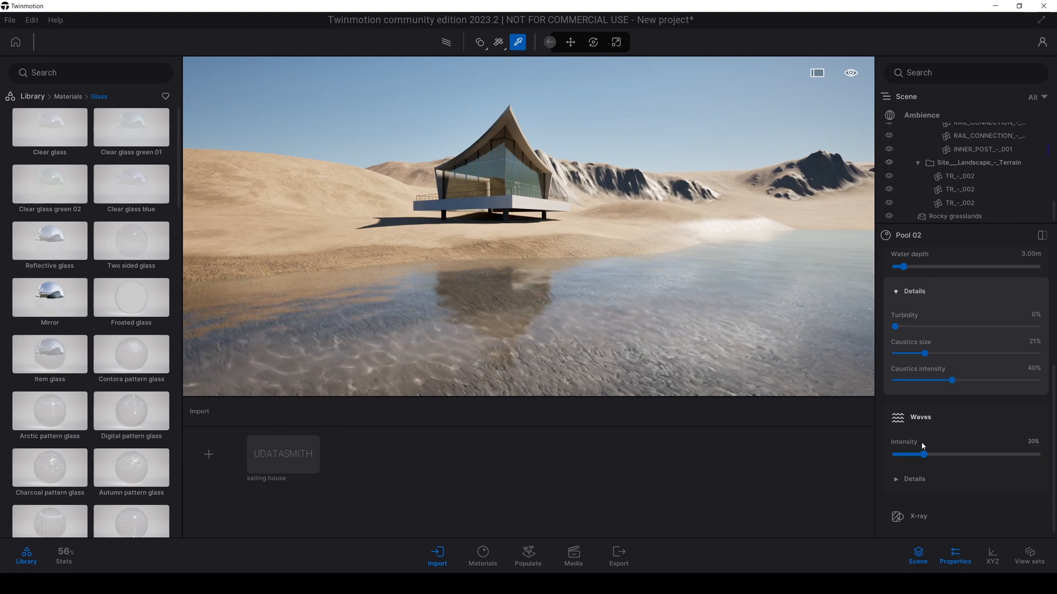
drag(925, 455, 956, 449)
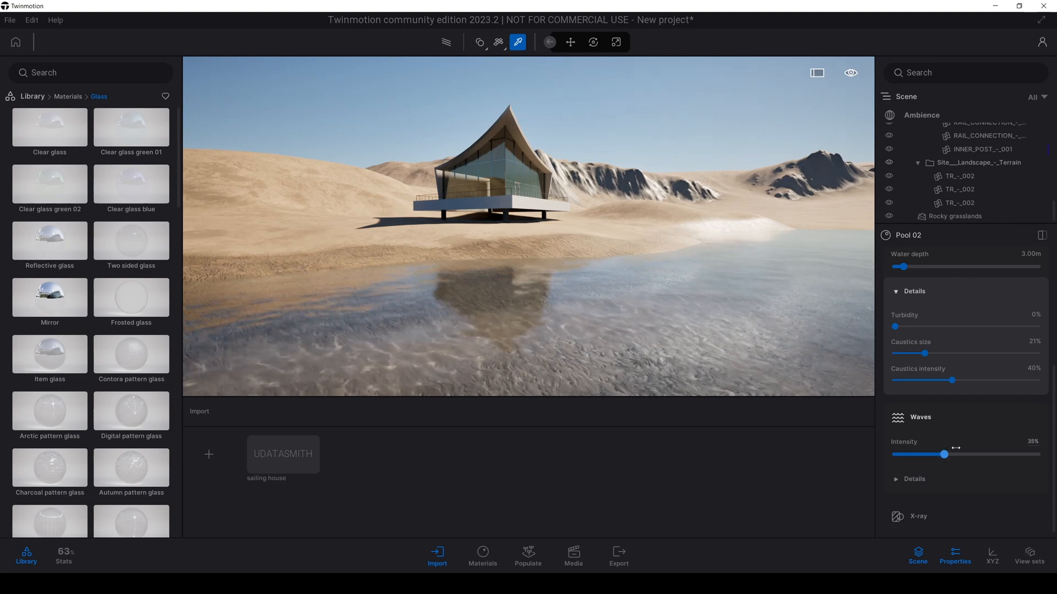
Examine the lake surface and the house's glass facade from several distances and angles
right_drag(737, 338, 715, 382)
key(w)
key(s)
key(w)
right_drag(529, 266, 529, 276)
key(w)
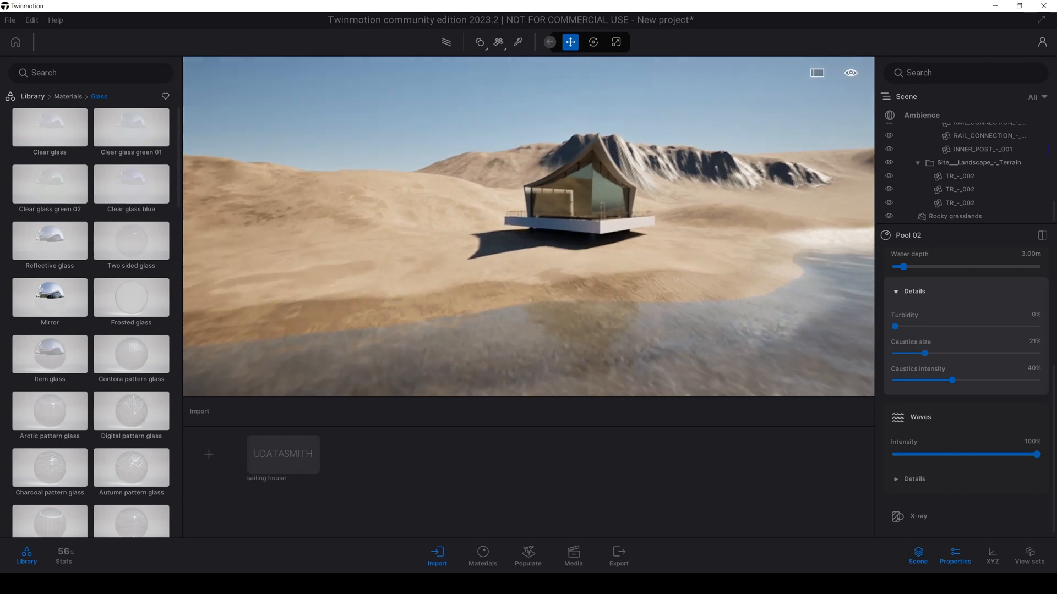
key(w)
right_drag(528, 270, 530, 268)
key(w)
right_drag(556, 193, 553, 193)
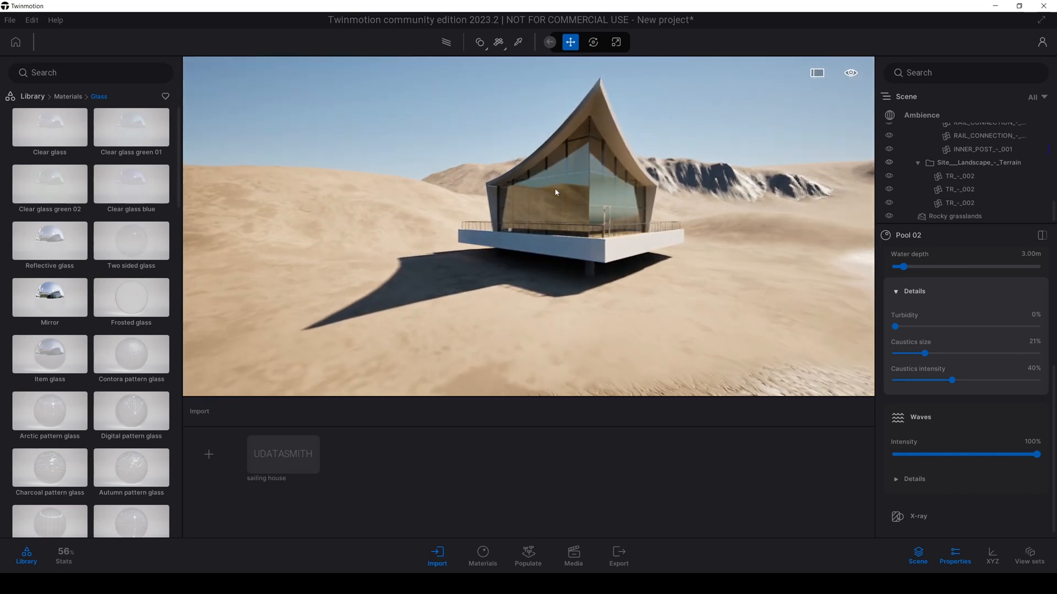
key(d)
key(s)
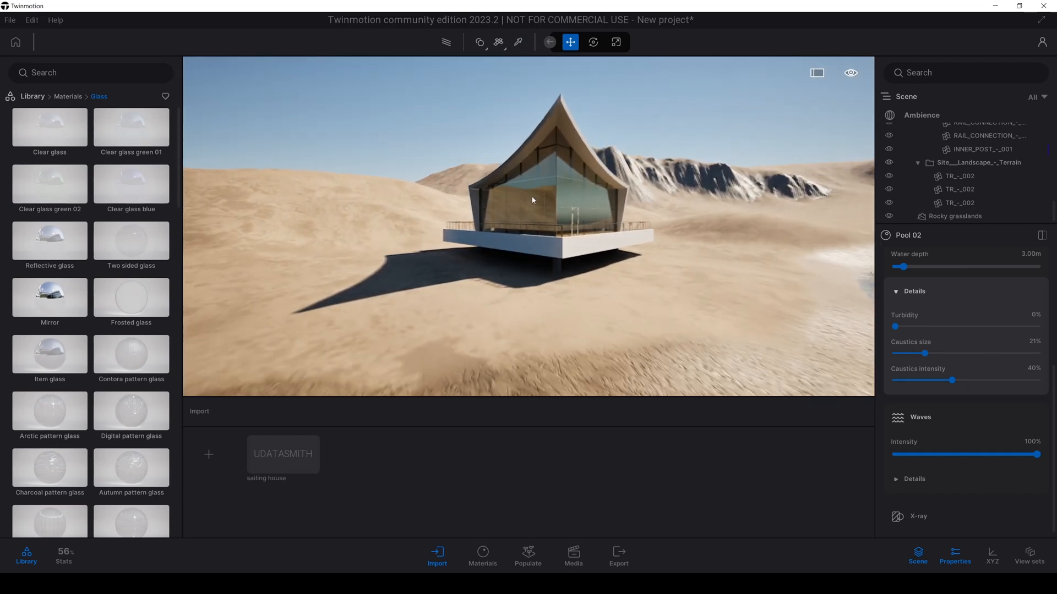
key(w)
Review the ambience render settings for Lumen and shadows, and raise the Lumen view distance to 1362 m
scroll(1052, 401, up, 5)
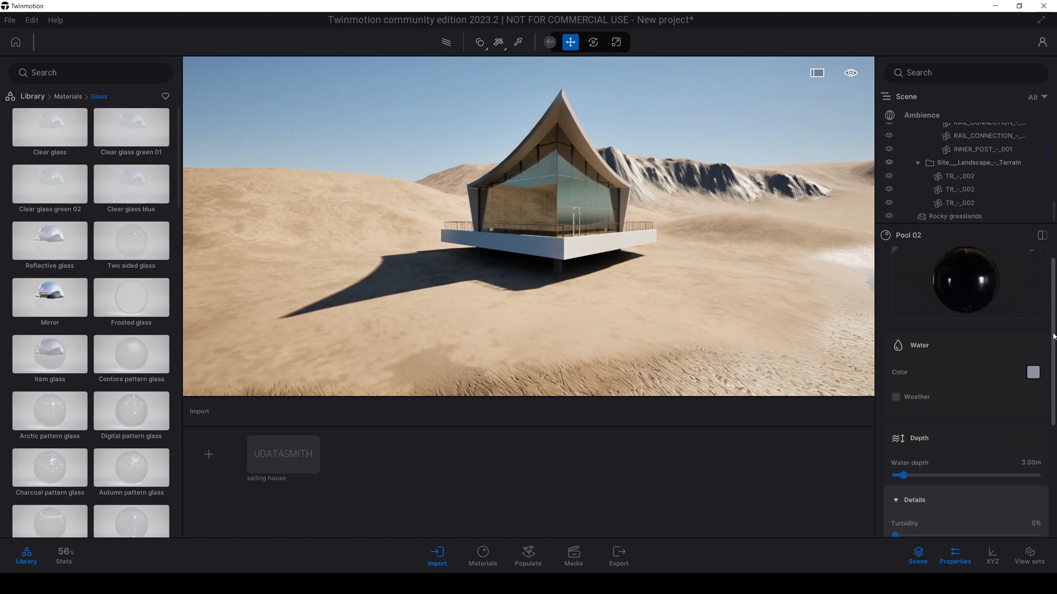
click(924, 115)
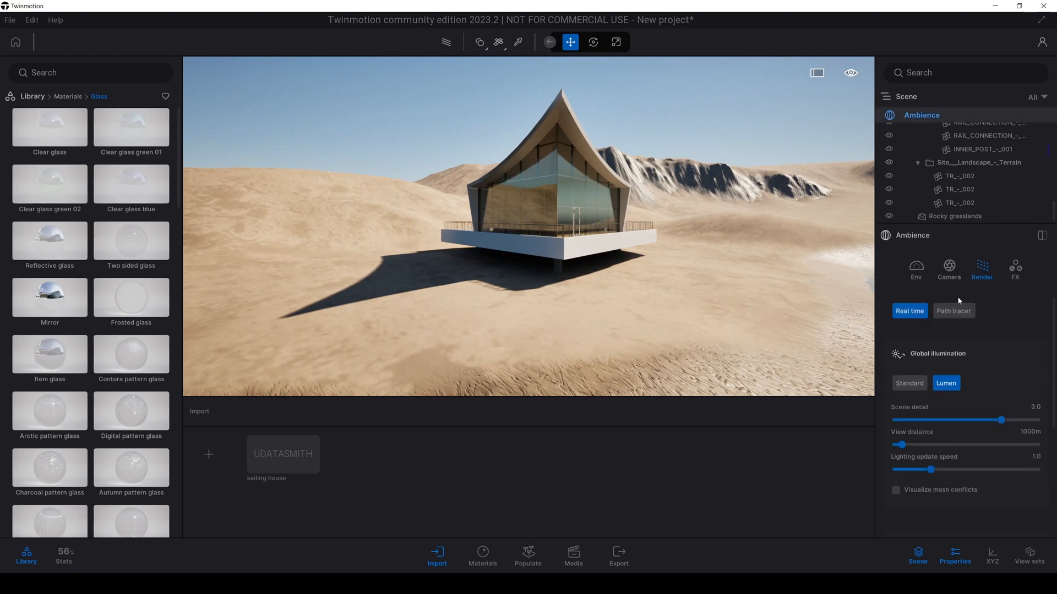
scroll(985, 381, down, 3)
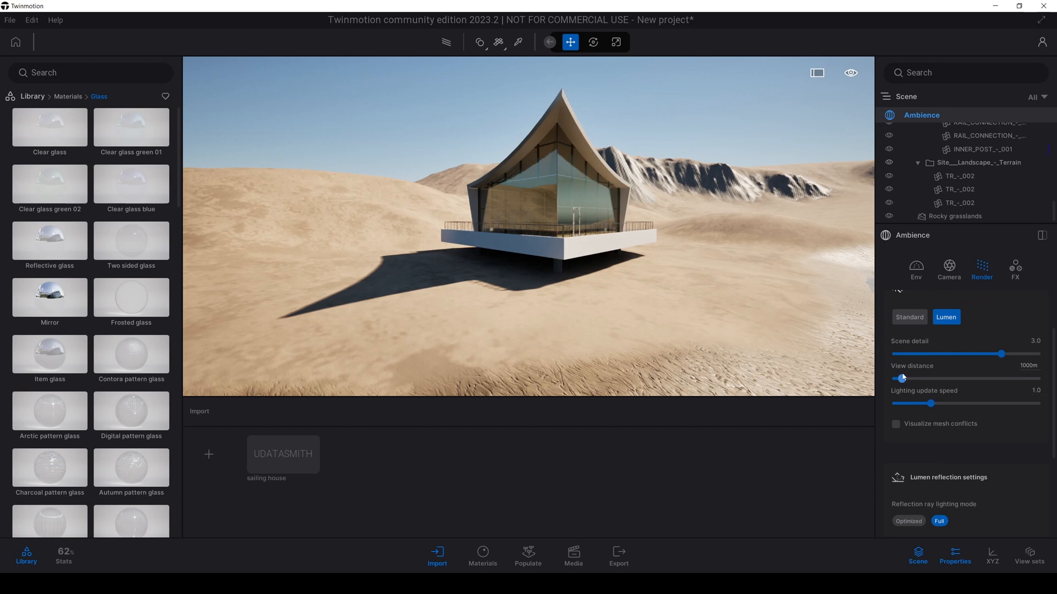
scroll(925, 429, down, 6)
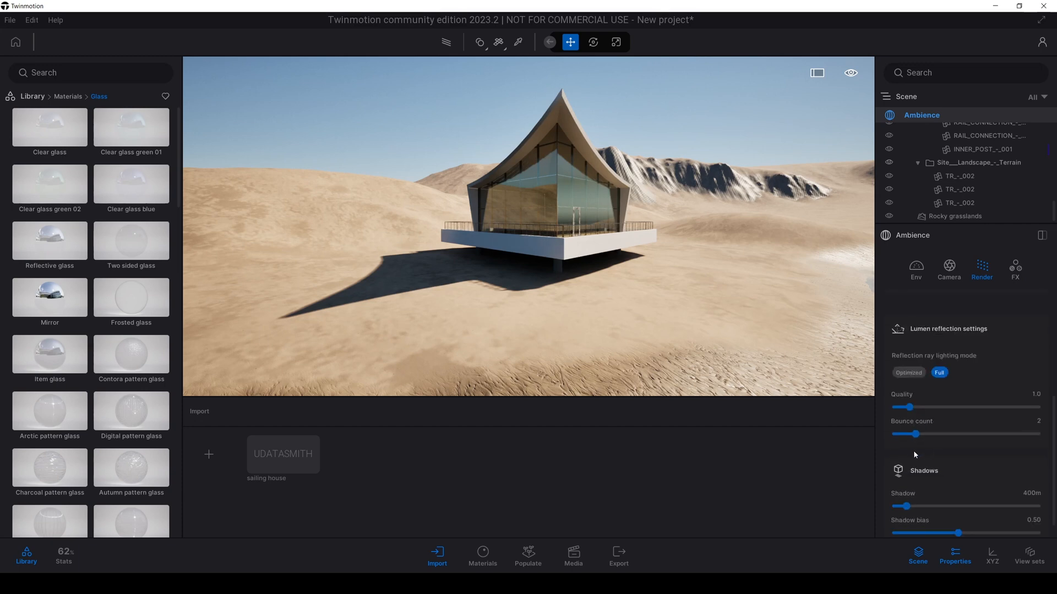
scroll(930, 474, down, 1)
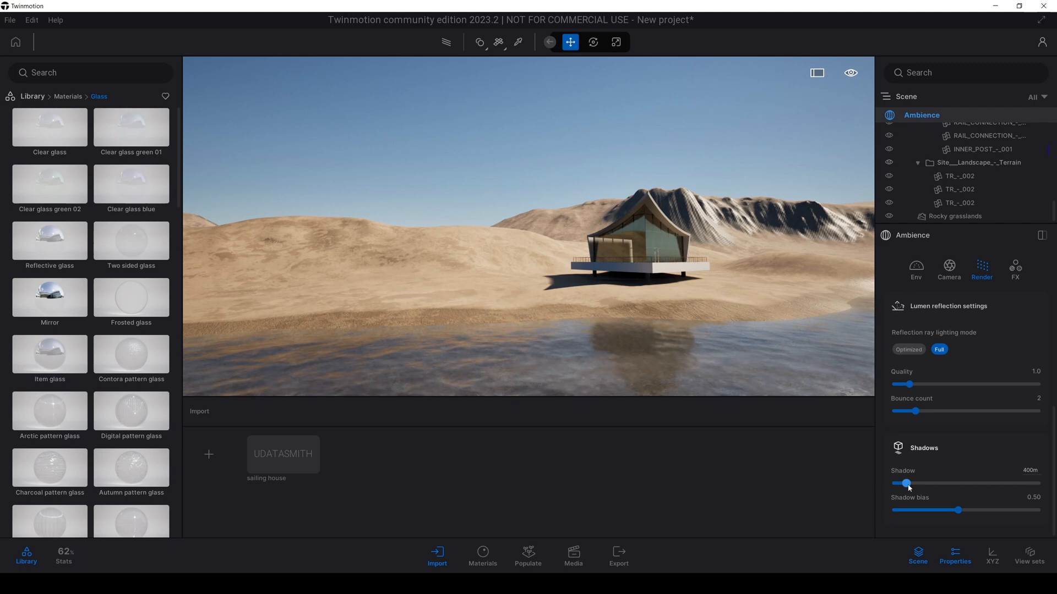
scroll(903, 422, up, 8)
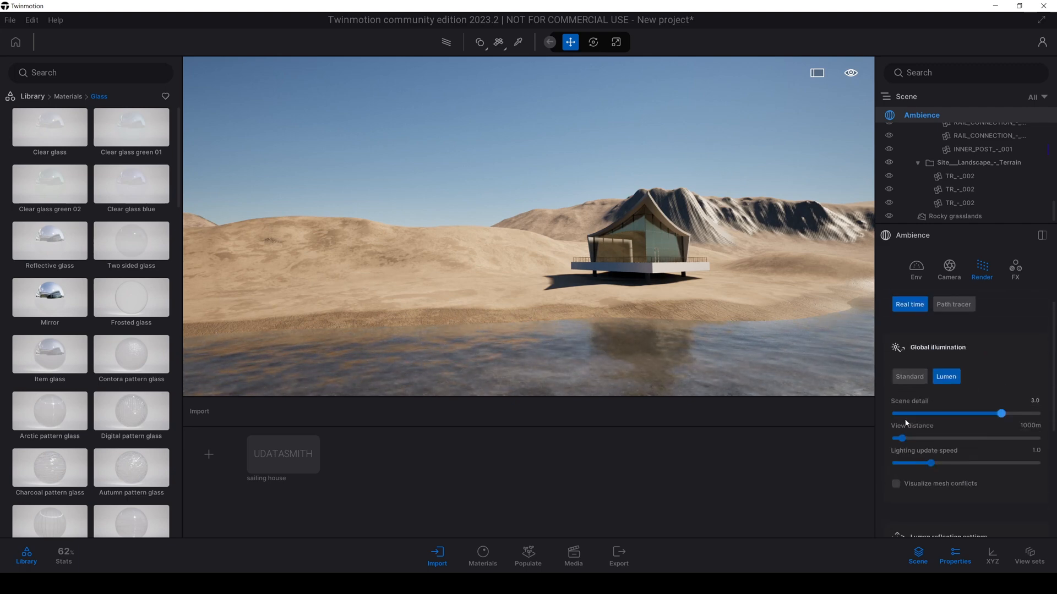
drag(903, 439, 907, 439)
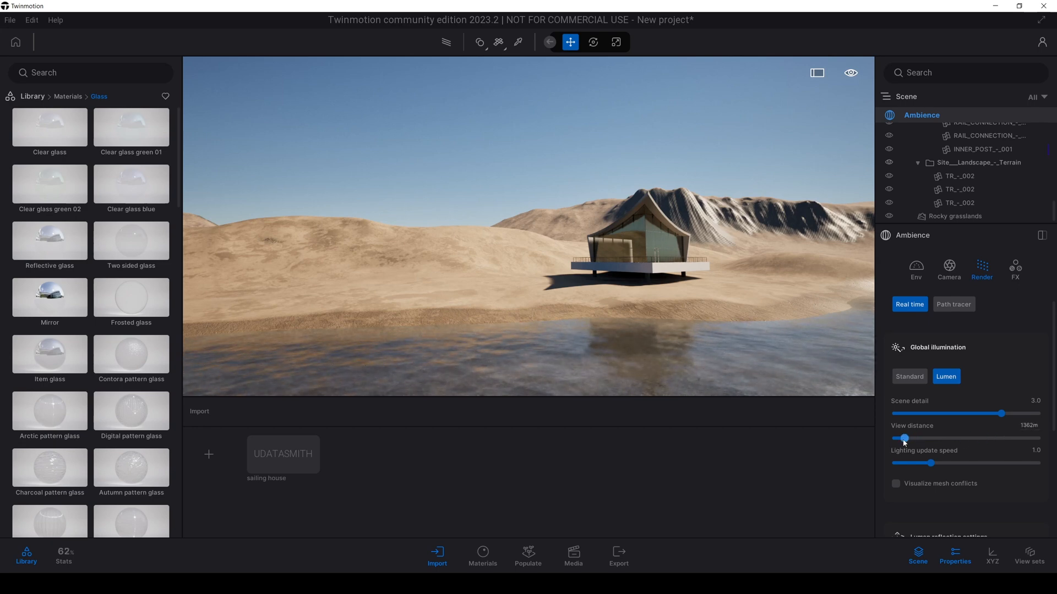
Try a shadow bias of 0.10 and return it to 0.50, and reset the Lumen view distance to 1000 m
scroll(976, 450, down, 8)
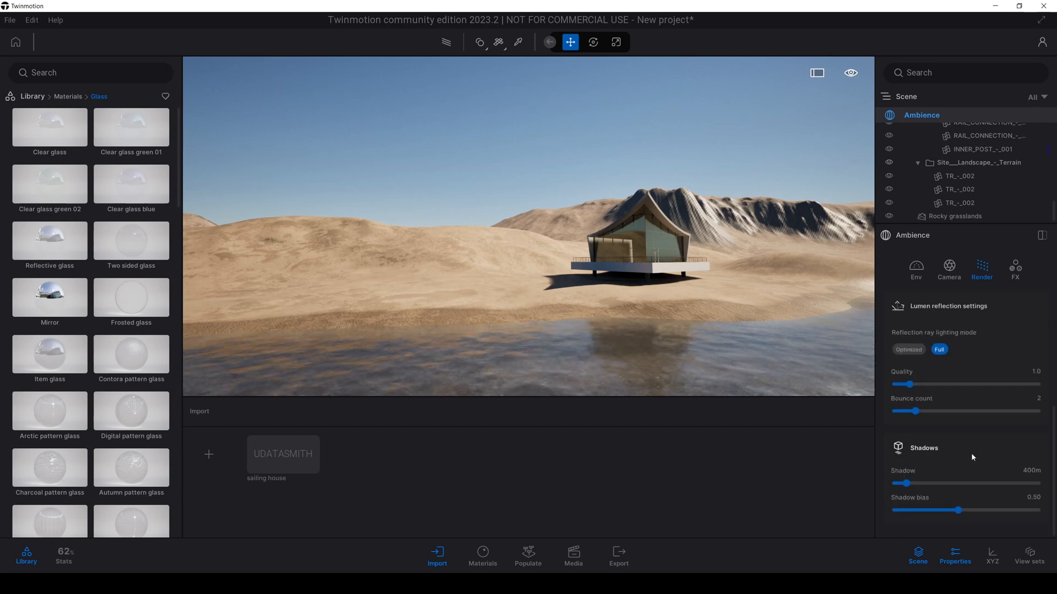
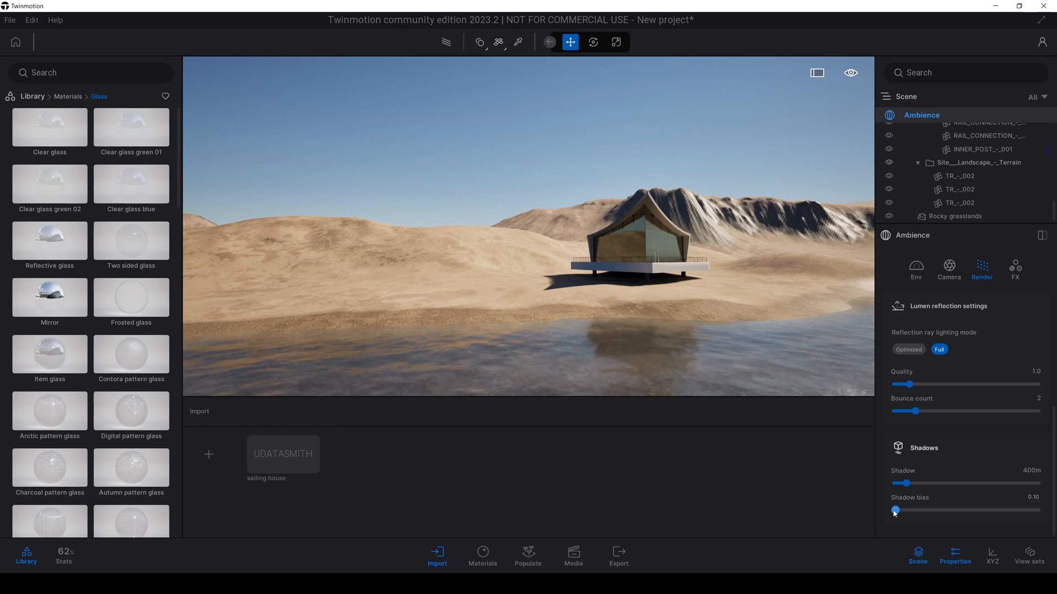
drag(955, 509, 961, 509)
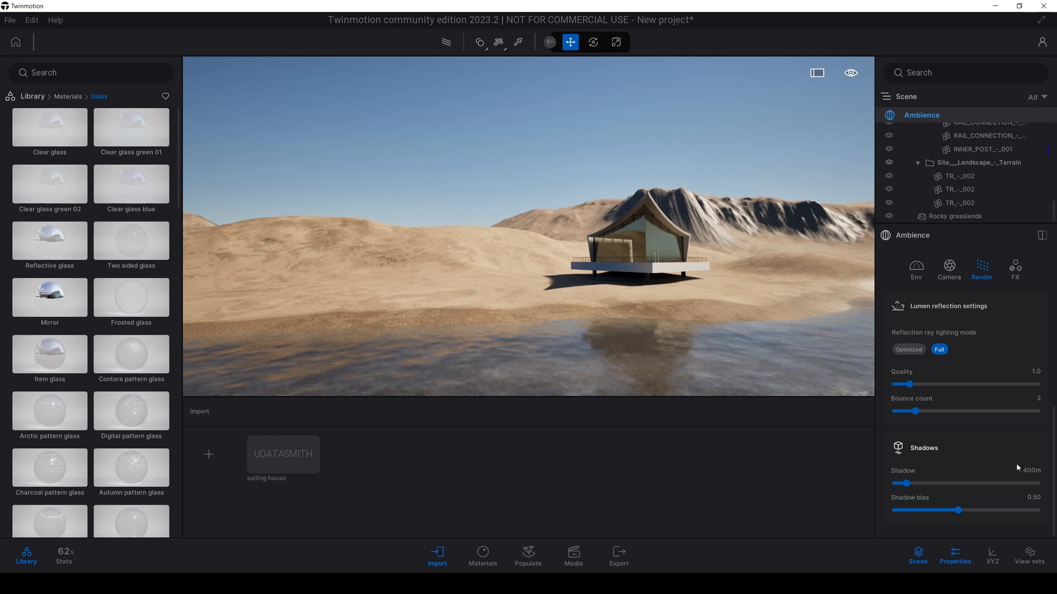
scroll(1035, 424, up, 3)
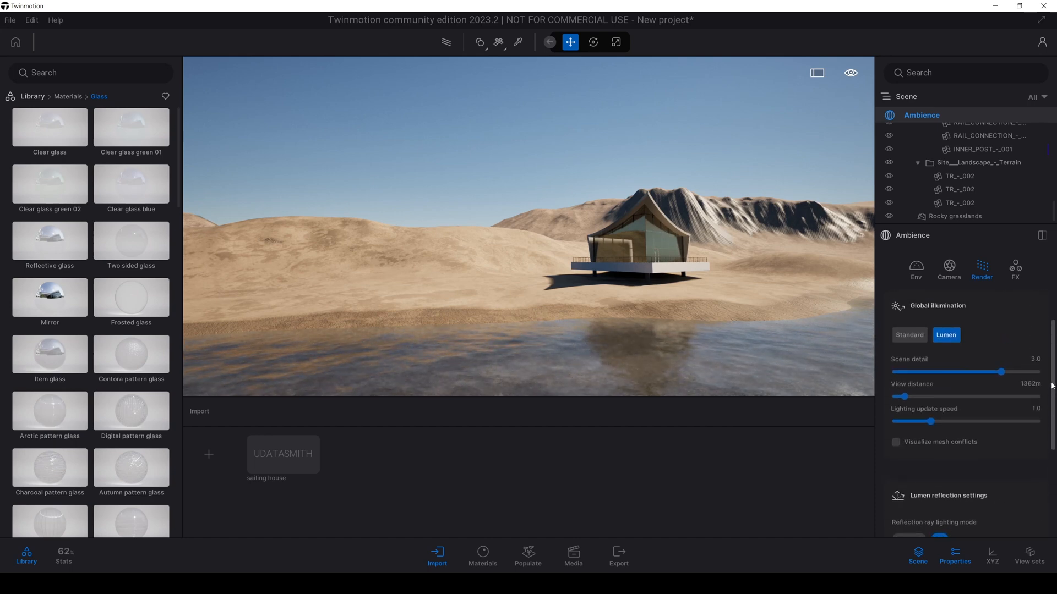
text(000)
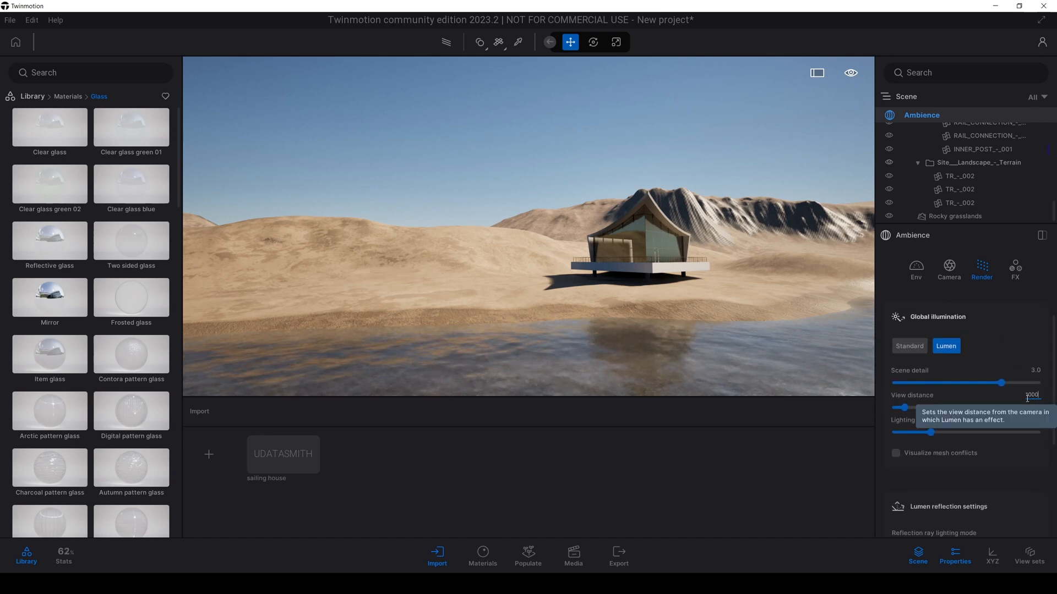
key(Return)
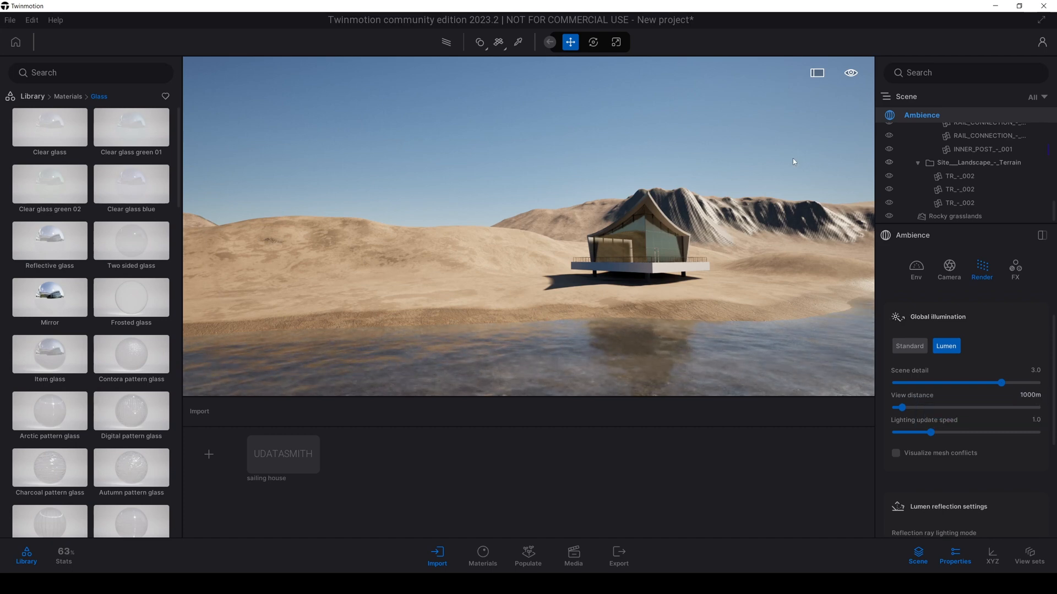
Frame the house from across the lake shore and activate foliage painting for populating the landscape
key(w)
right_drag(791, 174, 621, 247)
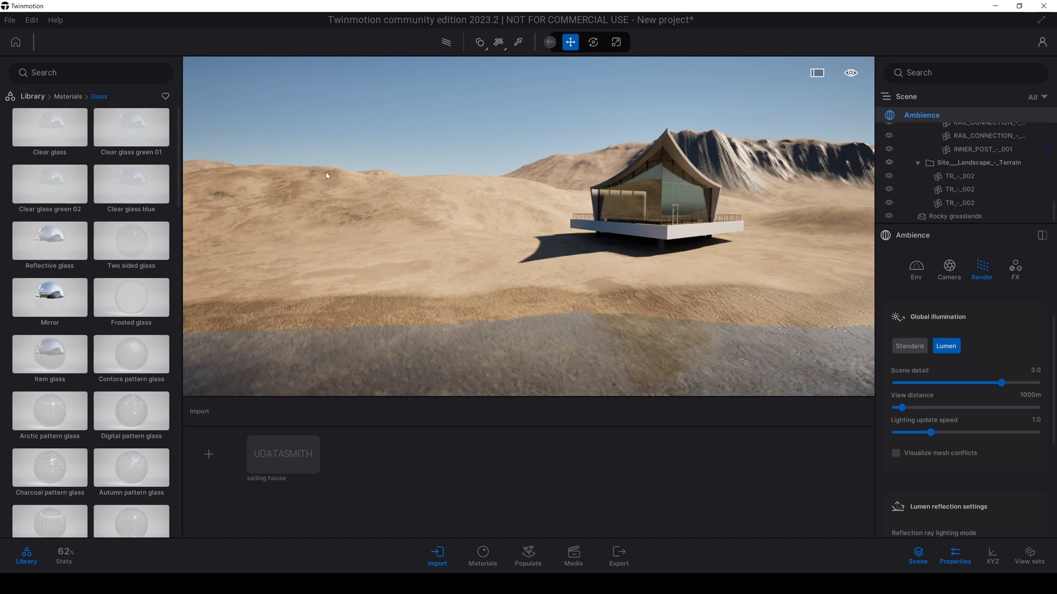
click(529, 555)
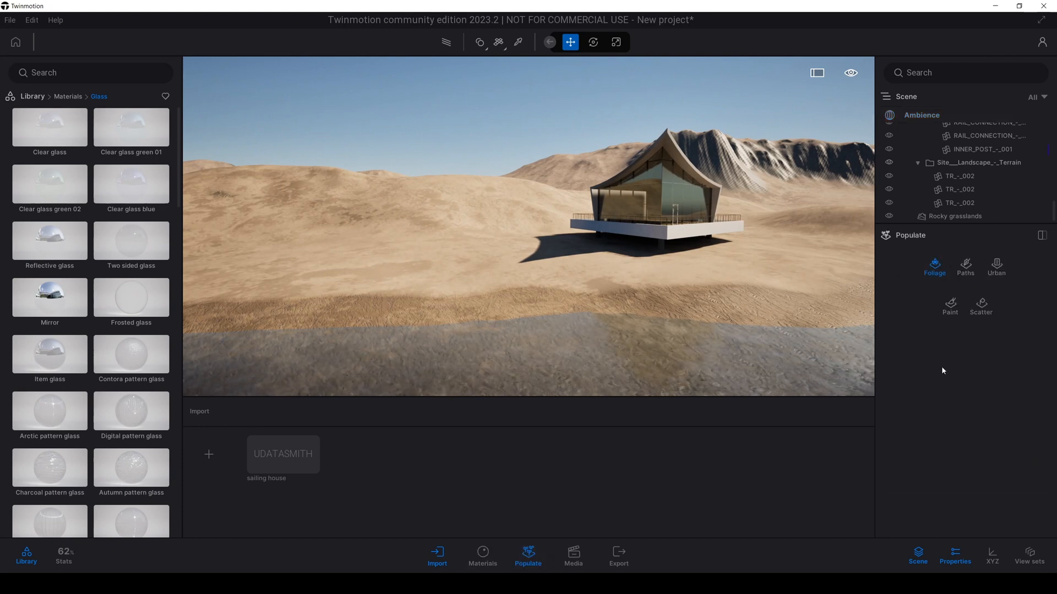
click(956, 306)
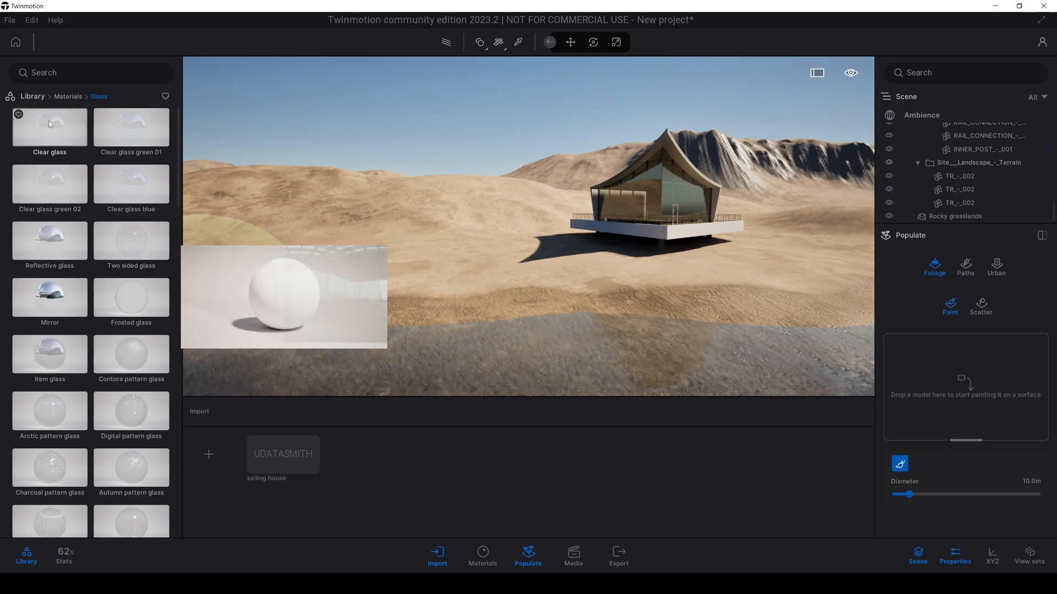
Find the palm trees in the vegetation library and add Canary Date Palm and King Palm to the foliage painting set
click(37, 97)
click(128, 138)
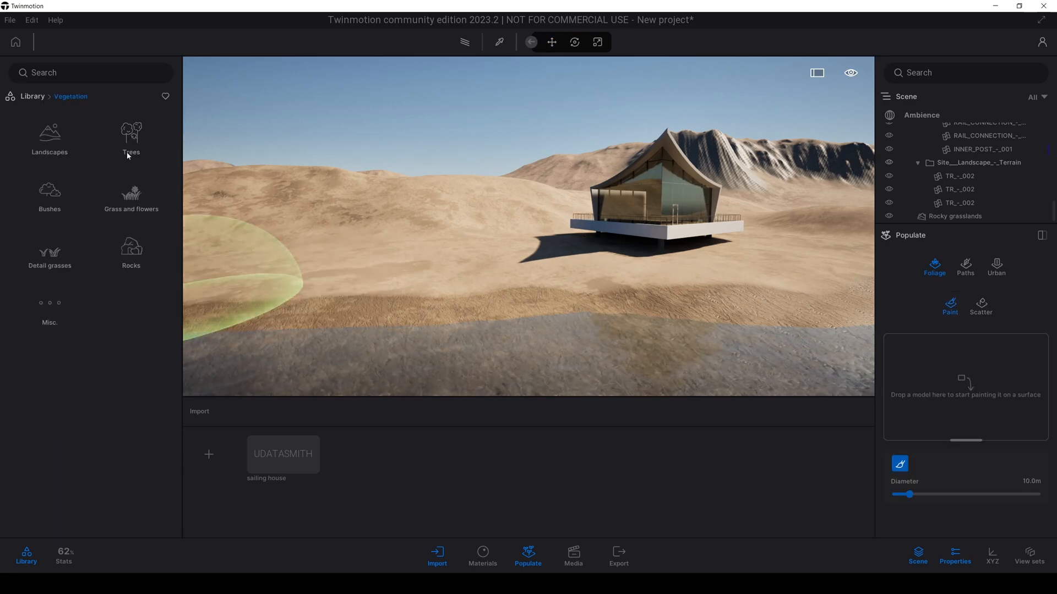
click(127, 156)
scroll(101, 385, down, 10)
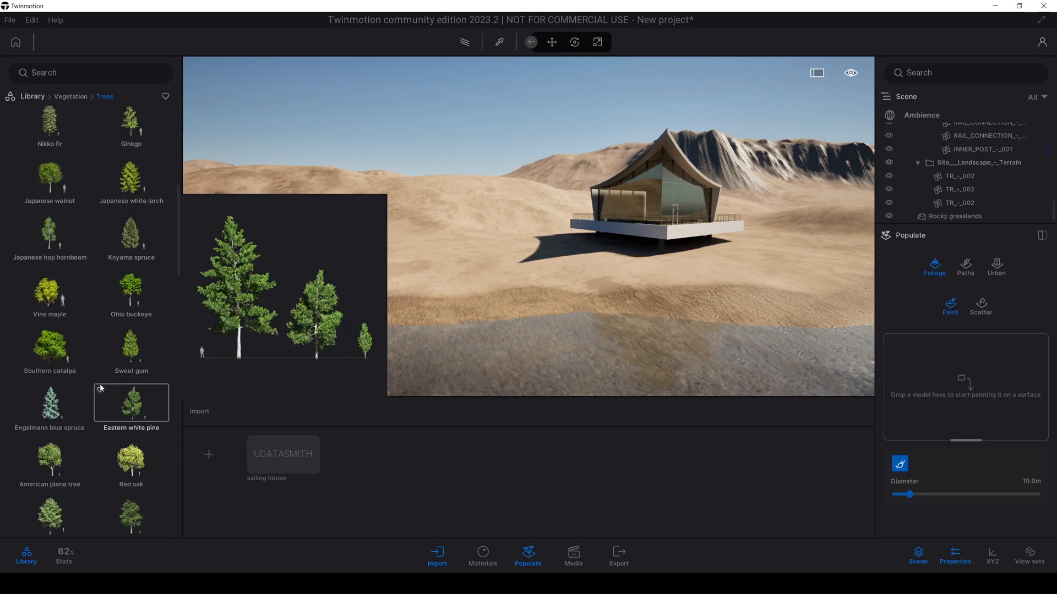
scroll(101, 393, down, 10)
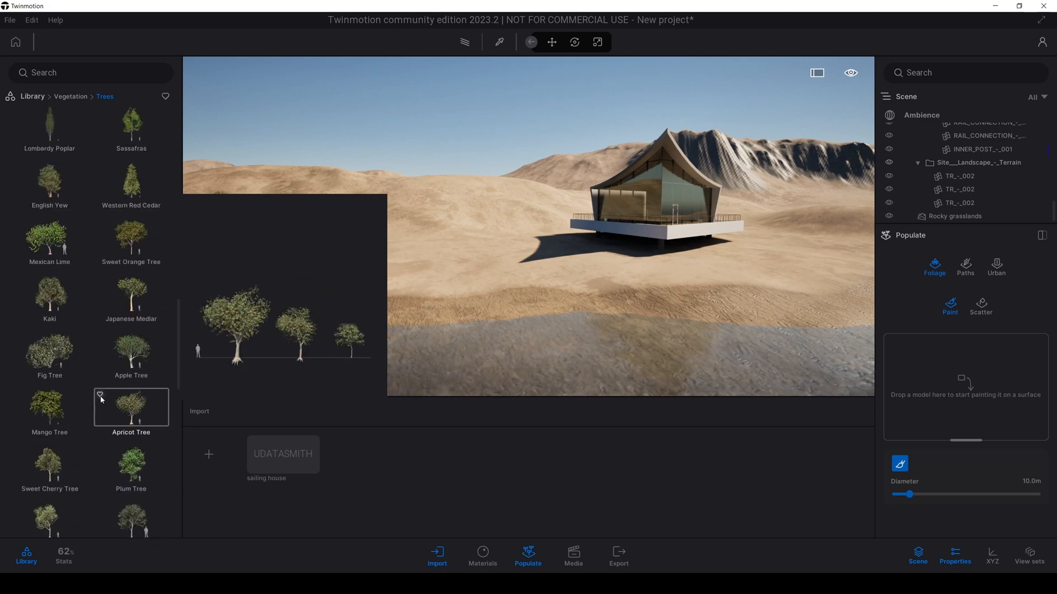
scroll(102, 401, down, 10)
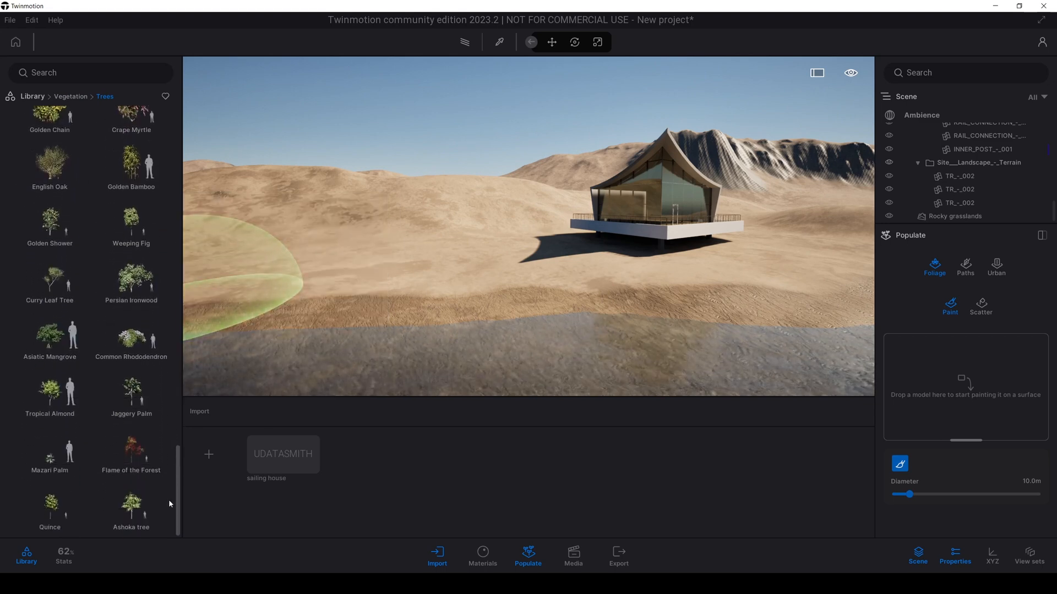
scroll(168, 496, up, 2)
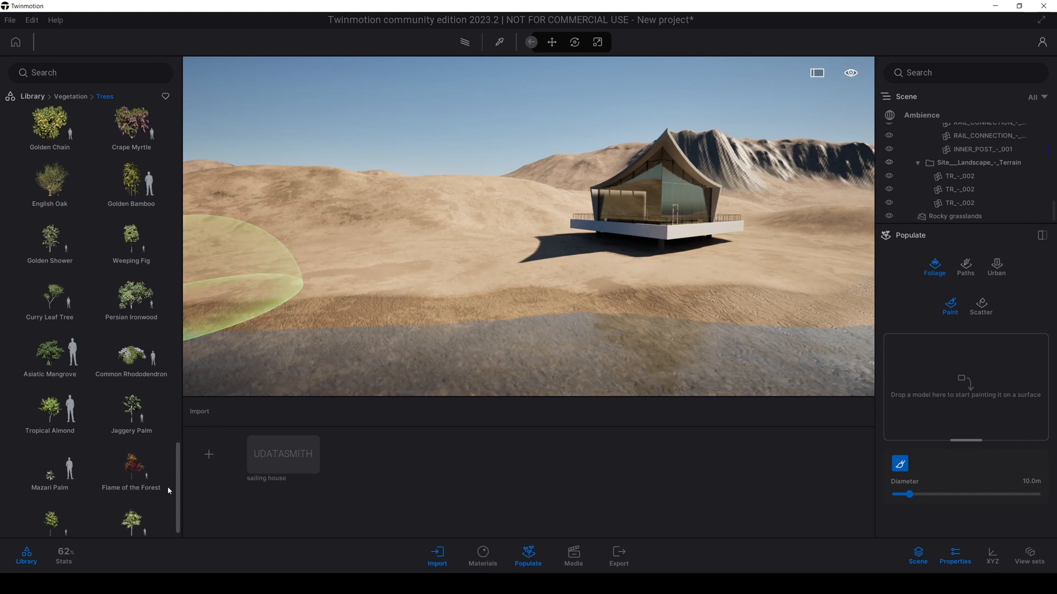
scroll(167, 486, up, 5)
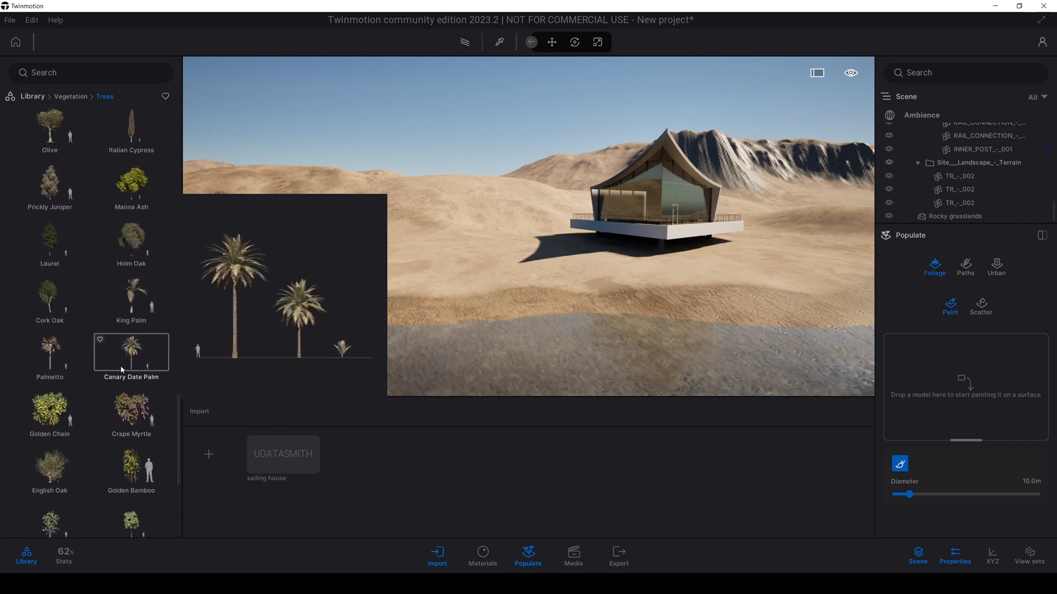
drag(122, 370, 940, 374)
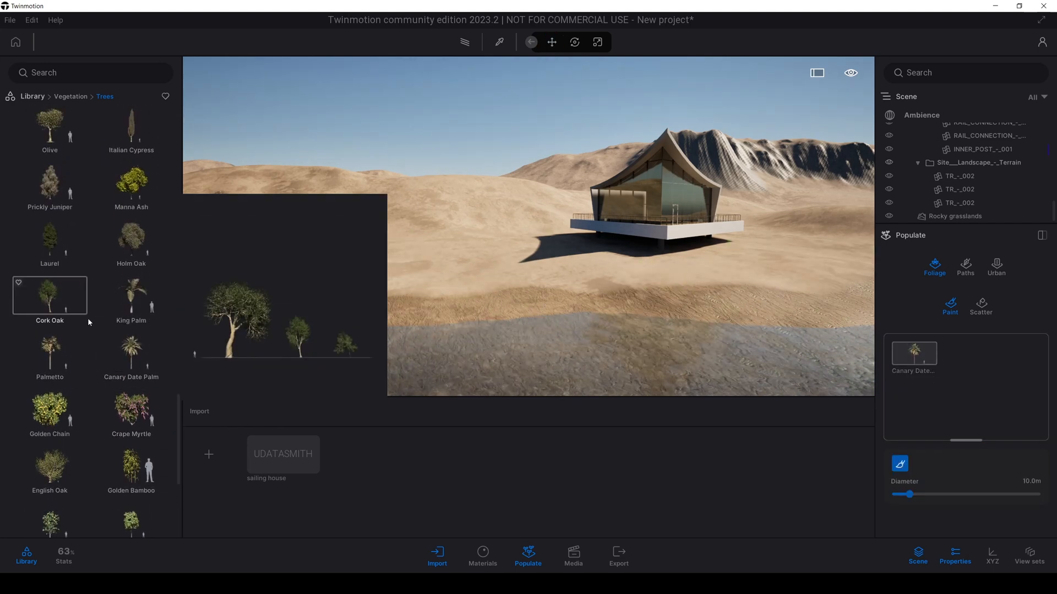
drag(131, 297, 1002, 359)
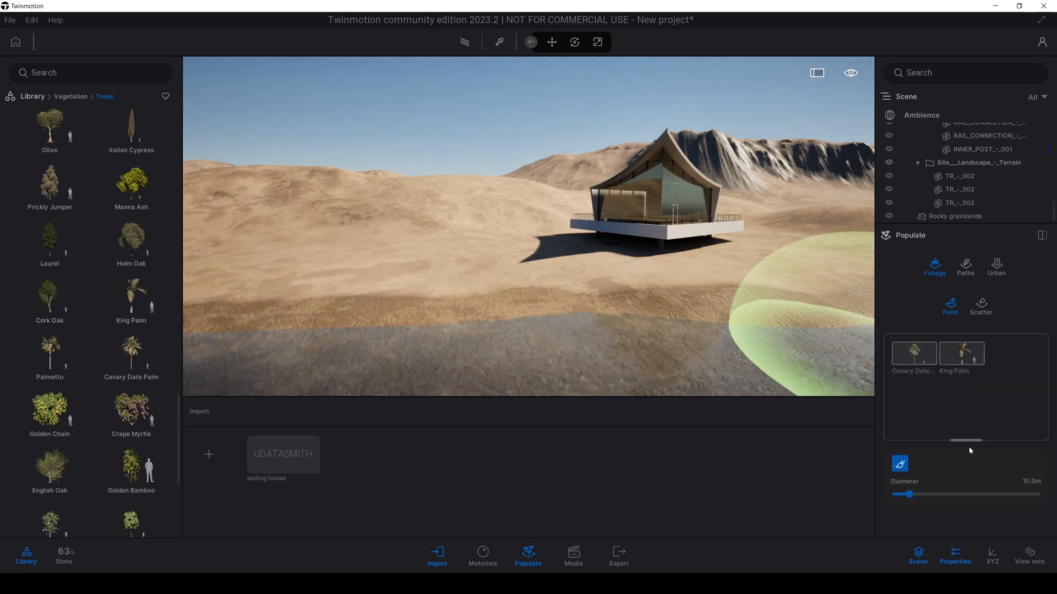
Paint a first small patch of palms on the hill behind the house with the 10 m brush
key(e)
right_drag(550, 314, 512, 360)
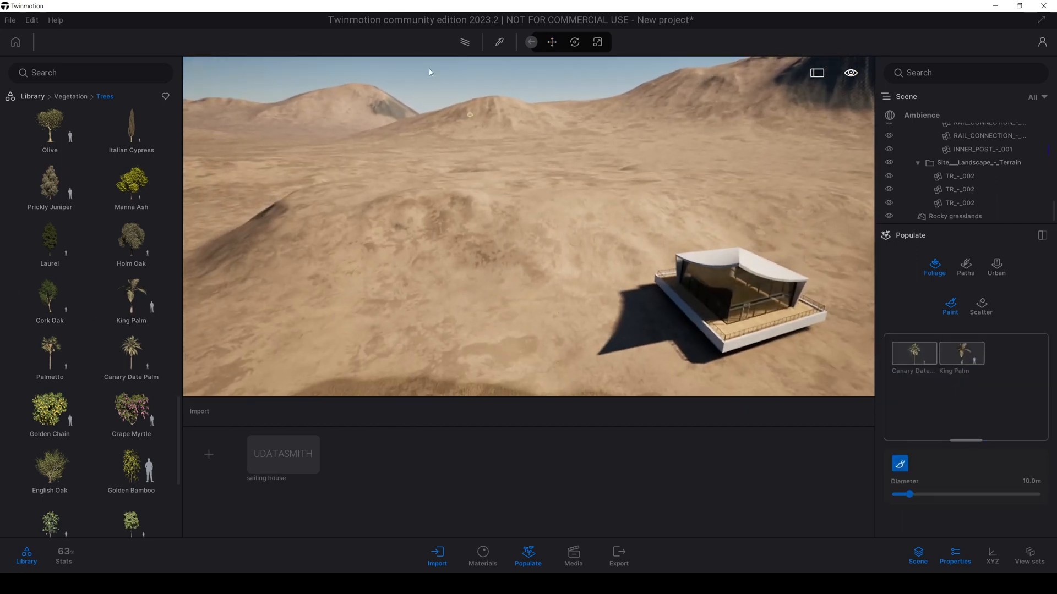
drag(311, 209, 351, 208)
drag(452, 226, 454, 225)
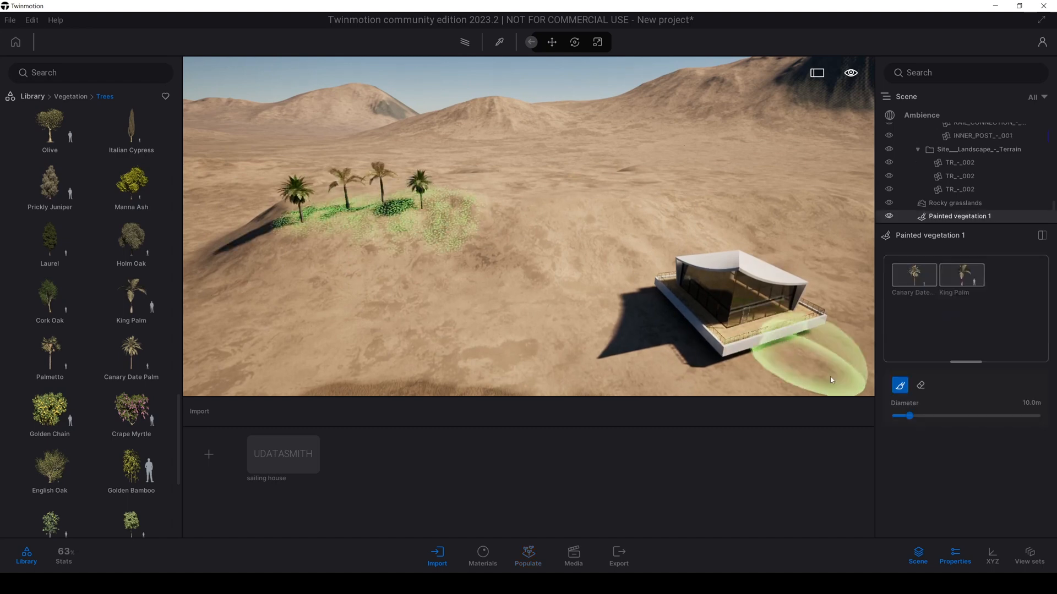
Set the density of both painted palm species to 100%
click(962, 281)
scroll(918, 267, down, 1)
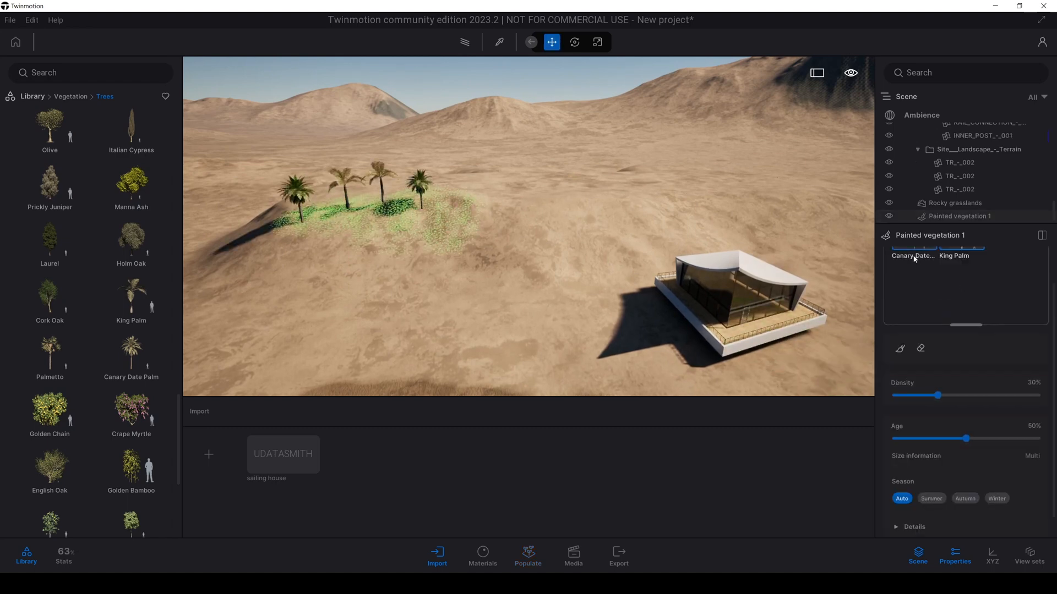
scroll(929, 327, up, 1)
drag(944, 433, 1052, 433)
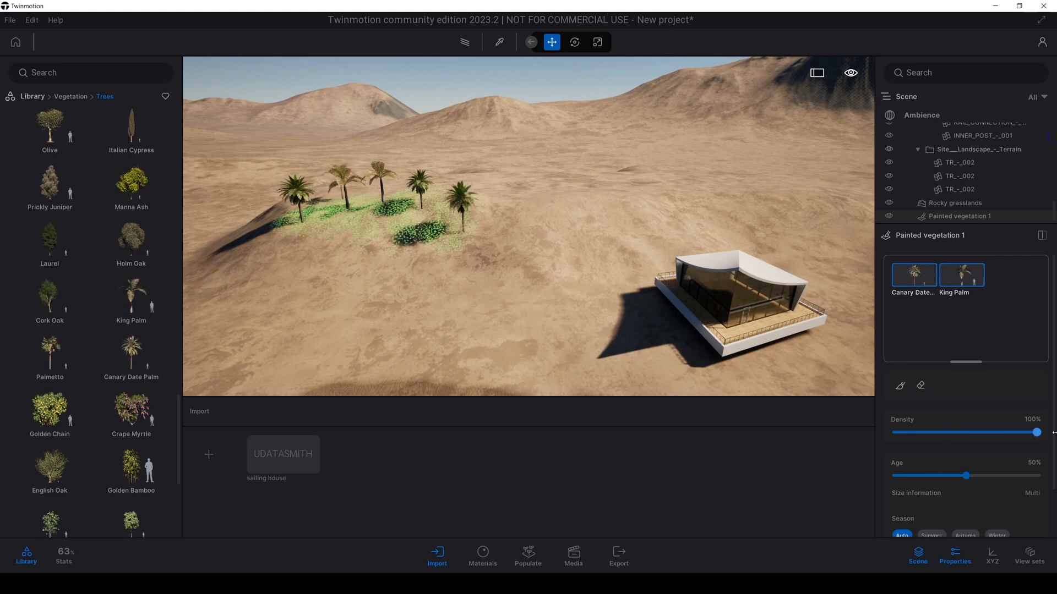
Set the paint brush diameter to 25.2 m and paint a broad belt of palms across the sandy terrain behind the house
click(900, 386)
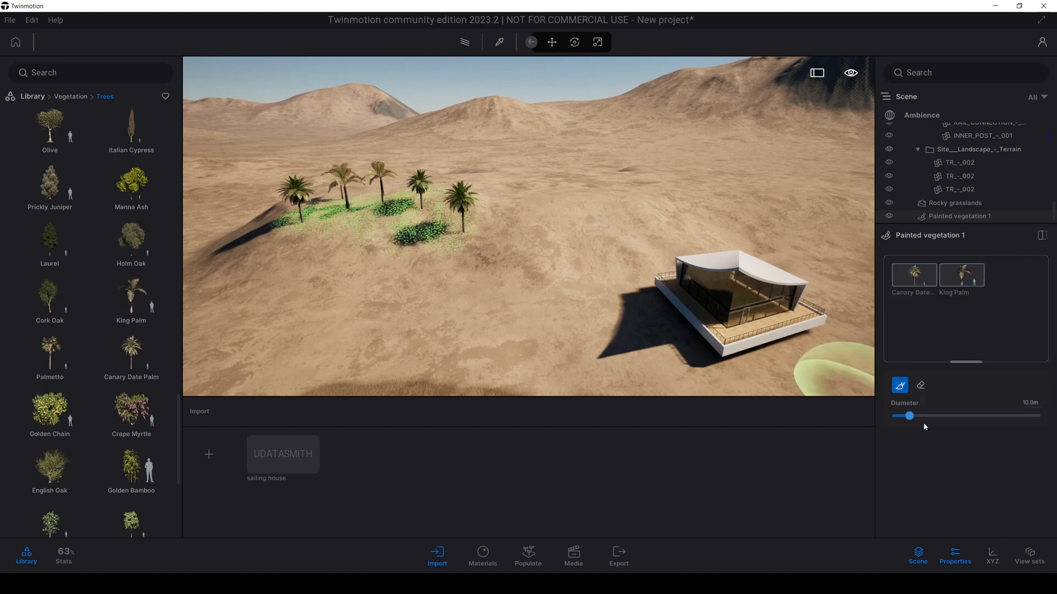
drag(923, 417, 932, 416)
shift+middle_drag(607, 246, 597, 325)
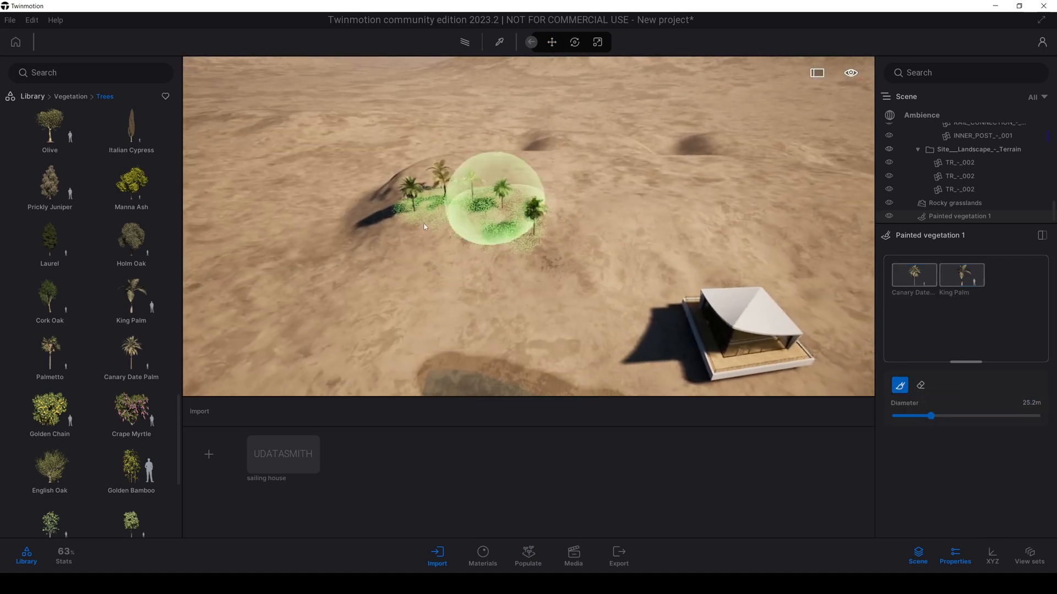
mouse_move(435, 220)
mouse_down()
mouse_move(328, 274)
mouse_move(533, 187)
mouse_move(461, 183)
mouse_move(611, 187)
mouse_up()
key(d)
key(w)
mouse_move(447, 197)
mouse_down()
mouse_move(427, 193)
mouse_move(536, 205)
mouse_move(523, 208)
mouse_move(573, 182)
mouse_move(541, 187)
mouse_move(718, 218)
mouse_move(780, 249)
mouse_move(782, 221)
mouse_up()
mouse_move(543, 173)
right_down()
mouse_move(500, 214)
mouse_move(376, 209)
mouse_move(461, 205)
right_up()
mouse_move(462, 204)
mouse_down()
mouse_move(472, 221)
mouse_move(385, 221)
mouse_move(441, 178)
mouse_up()
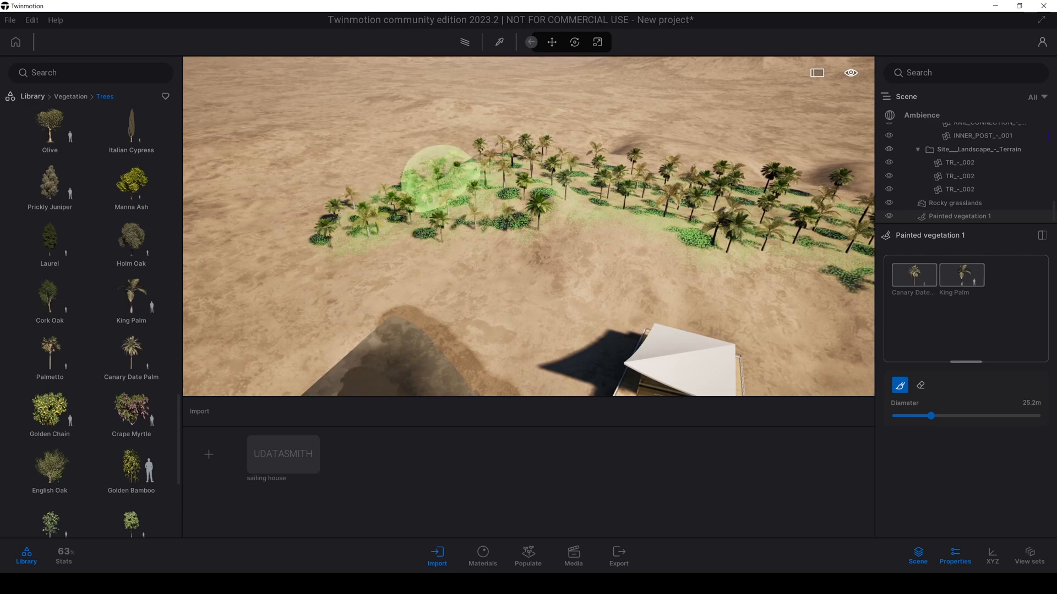
right_drag(441, 179, 190, 192)
right_drag(385, 184, 457, 181)
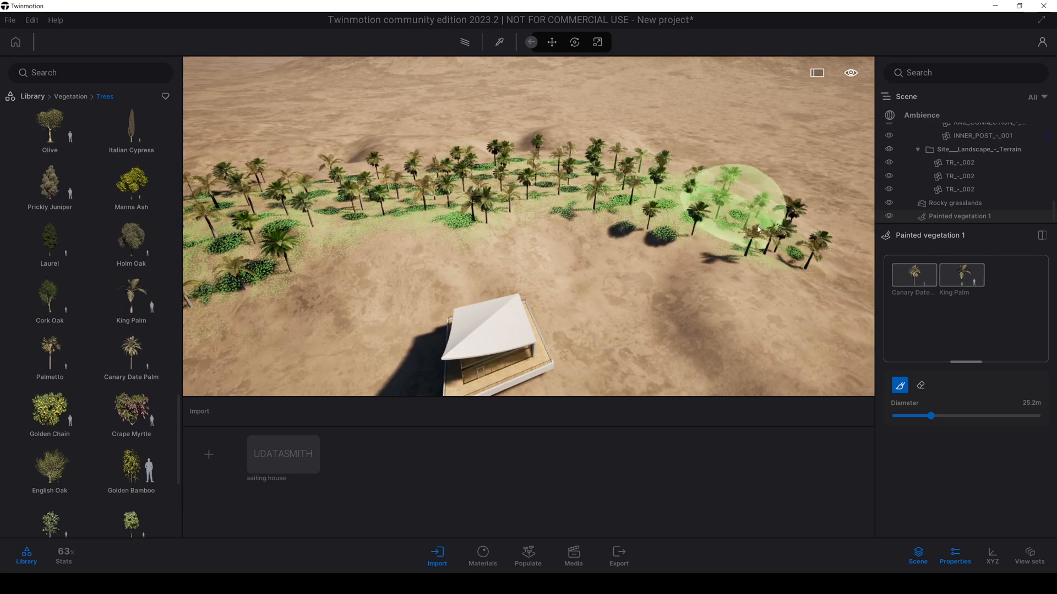
Add another Canary Date Palm to Painted vegetation 1 and set its age to 85%
right_drag(740, 237, 721, 193)
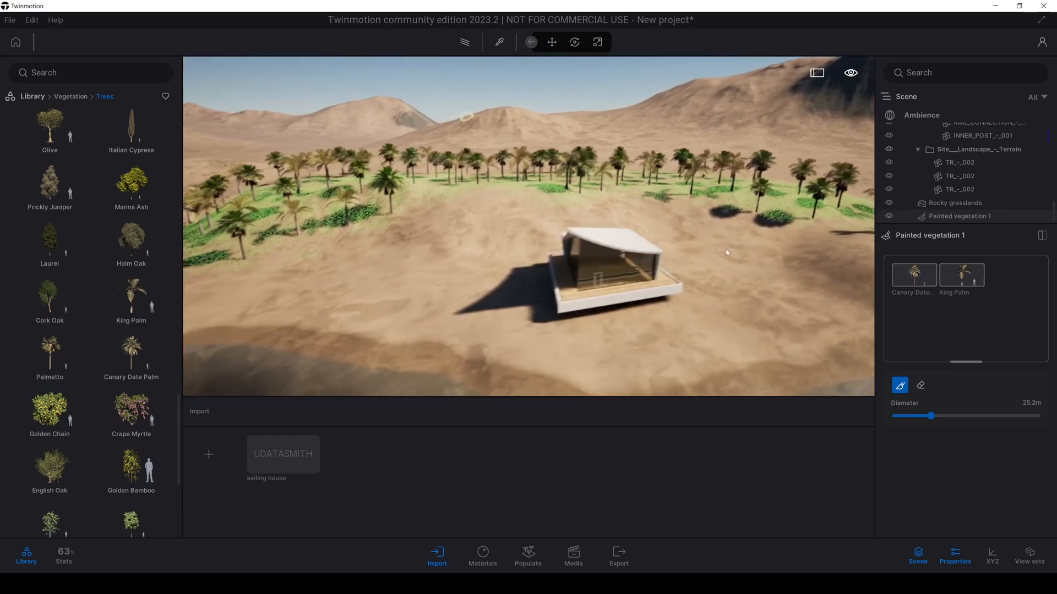
mouse_move(512, 317)
right_down()
mouse_move(484, 316)
mouse_move(575, 325)
right_up()
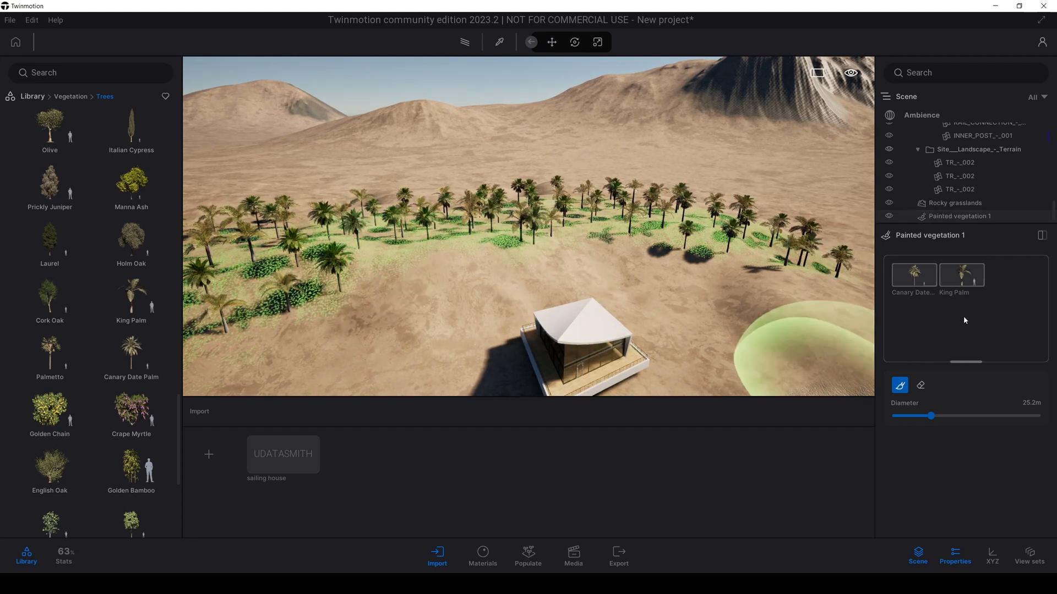
mouse_move(509, 284)
shift+middle_down()
mouse_move(554, 190)
mouse_move(551, 135)
shift+middle_up()
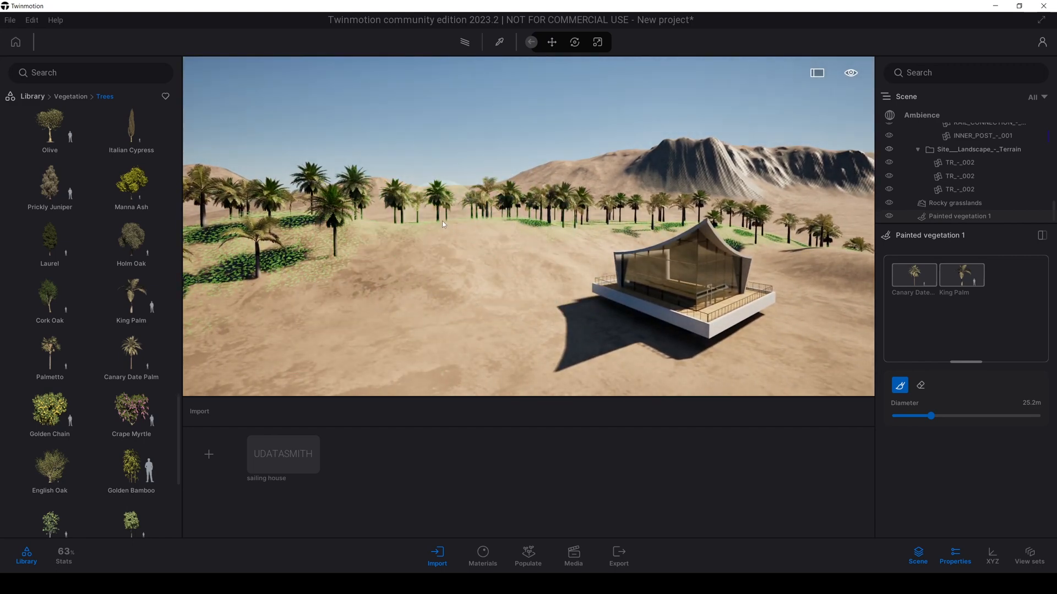
mouse_move(117, 373)
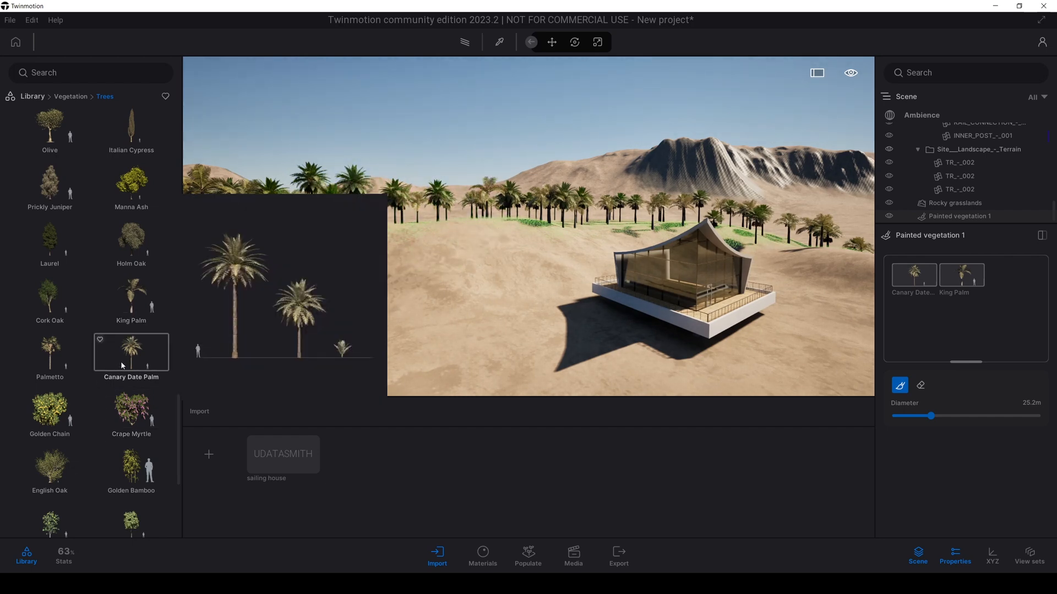
mouse_move(116, 365)
mouse_down()
mouse_move(839, 364)
mouse_move(992, 341)
mouse_up()
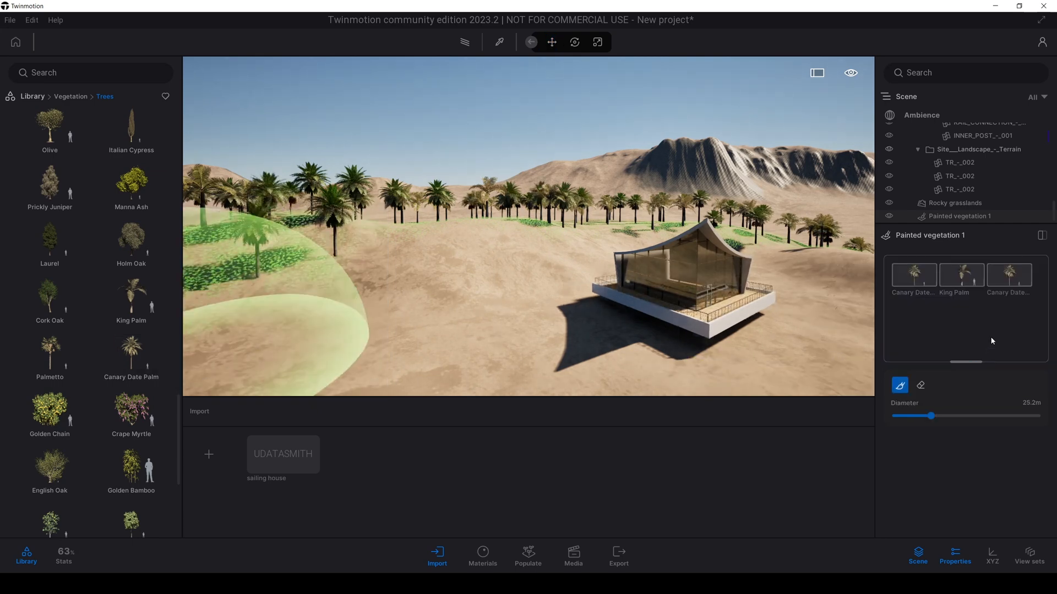
click(1005, 282)
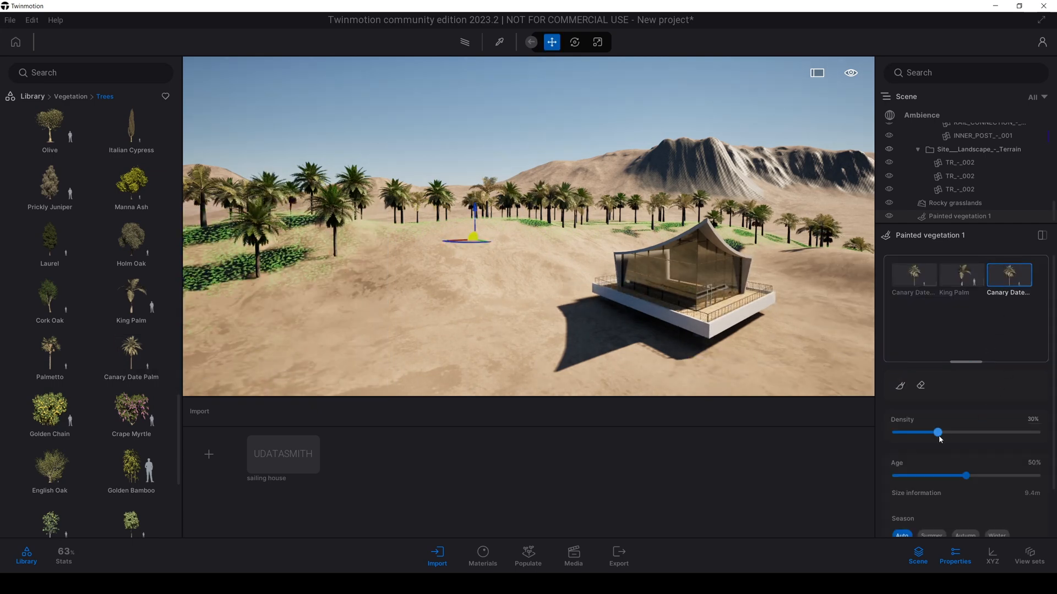
drag(968, 475, 1015, 475)
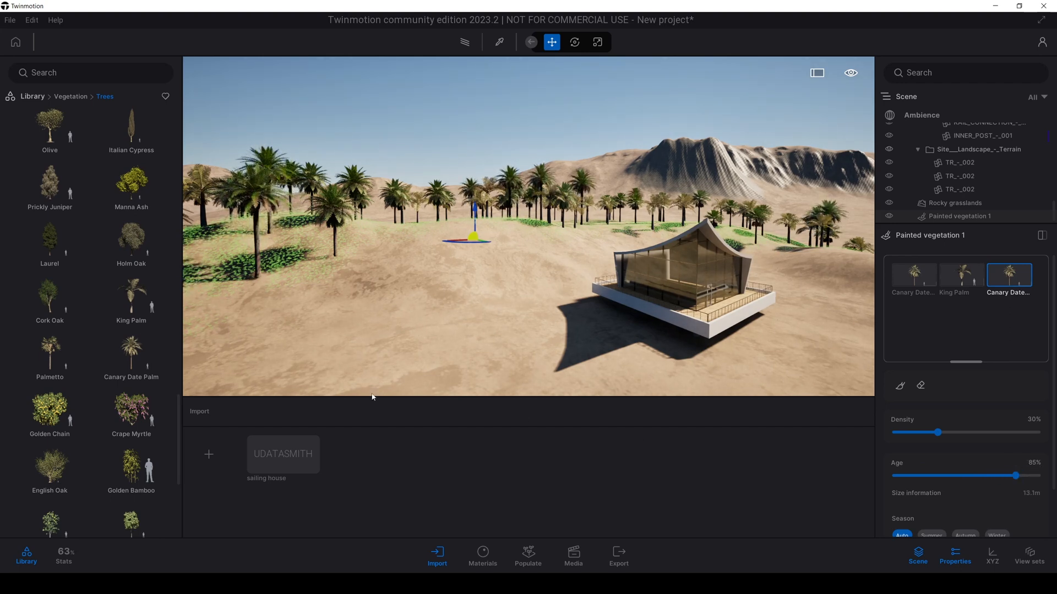
Add another King Palm to Painted vegetation 1 with 40% density and 100% age
drag(131, 297, 980, 348)
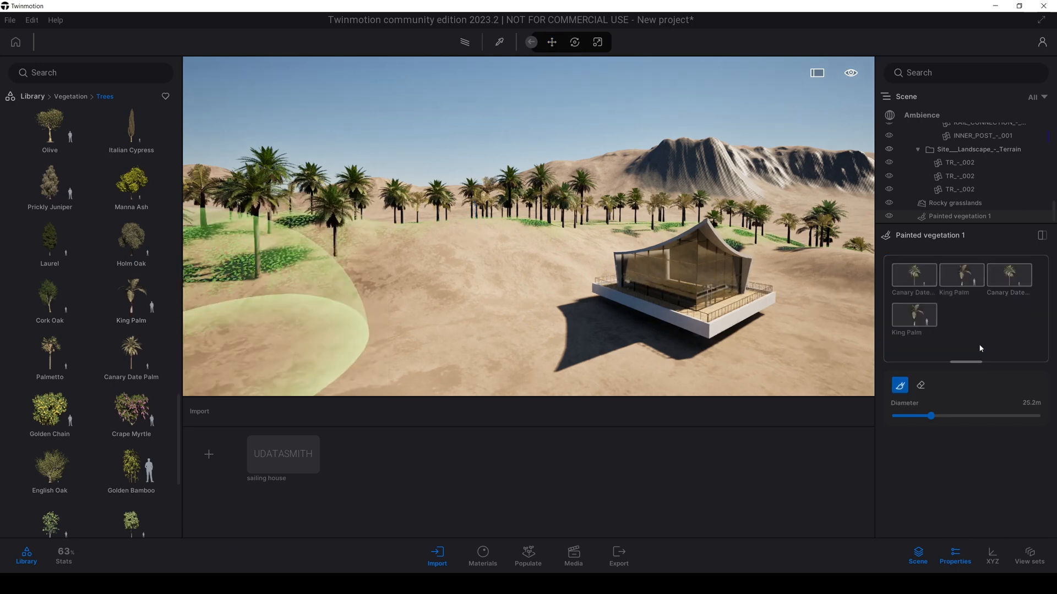
click(914, 315)
drag(938, 433, 953, 434)
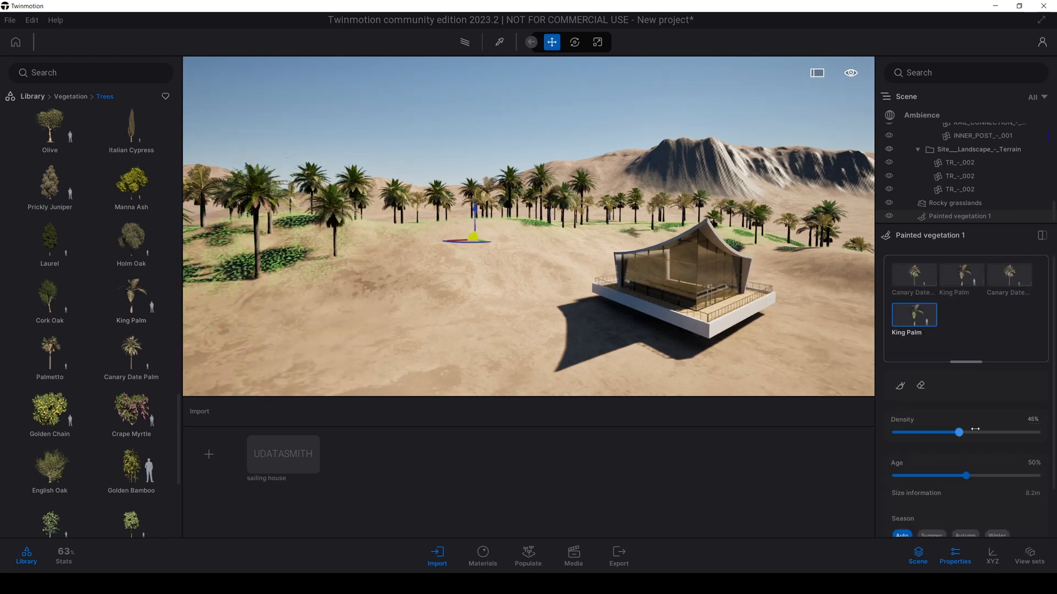
drag(965, 474, 1052, 471)
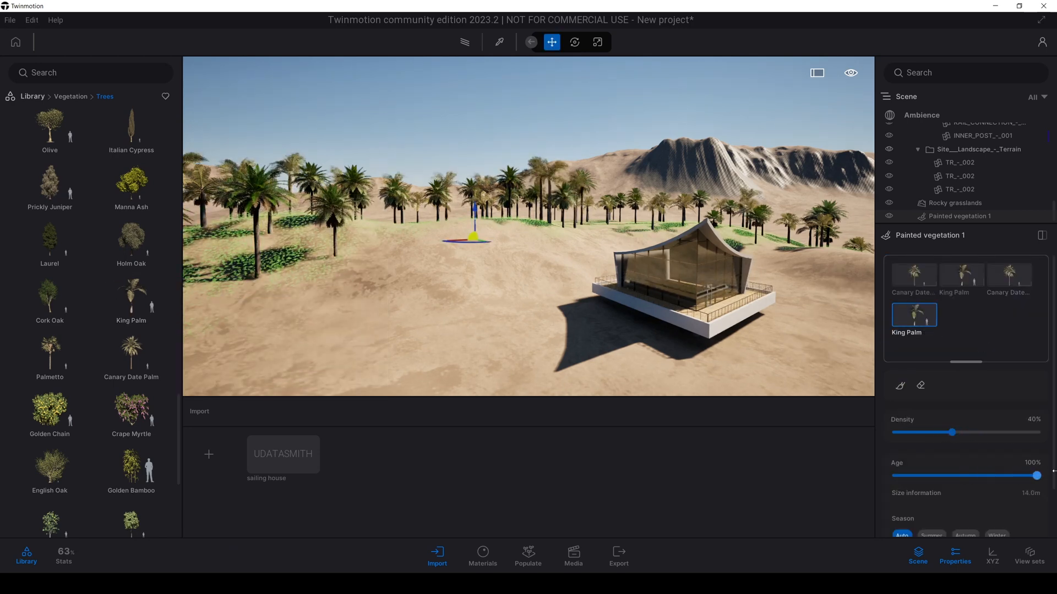
click(588, 113)
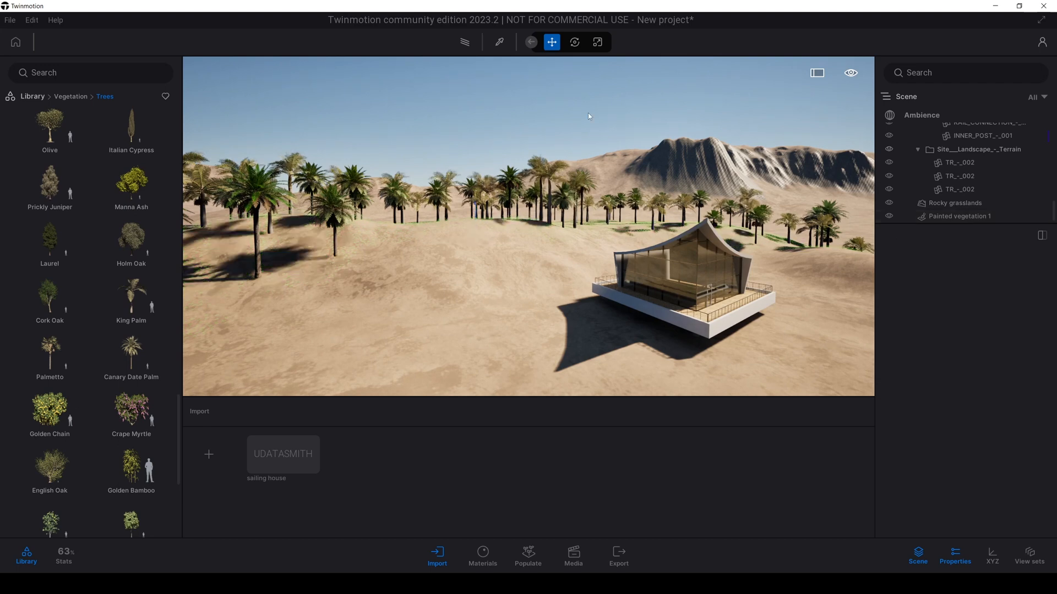
Start a new foliage paint set containing two King Palms and two Canary Date Palms
key(e)
right_drag(593, 131, 591, 143)
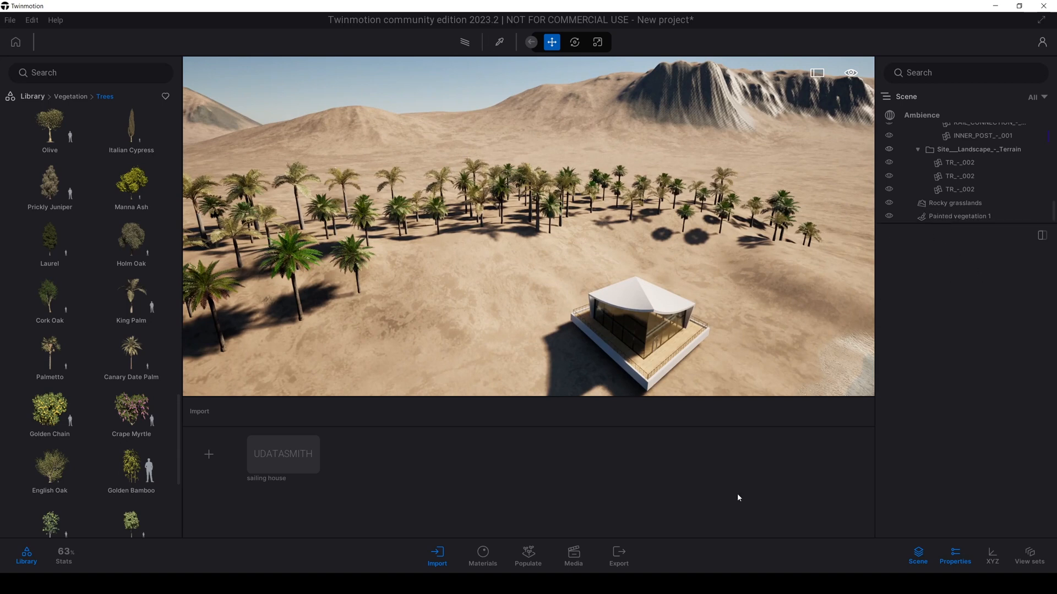
click(541, 567)
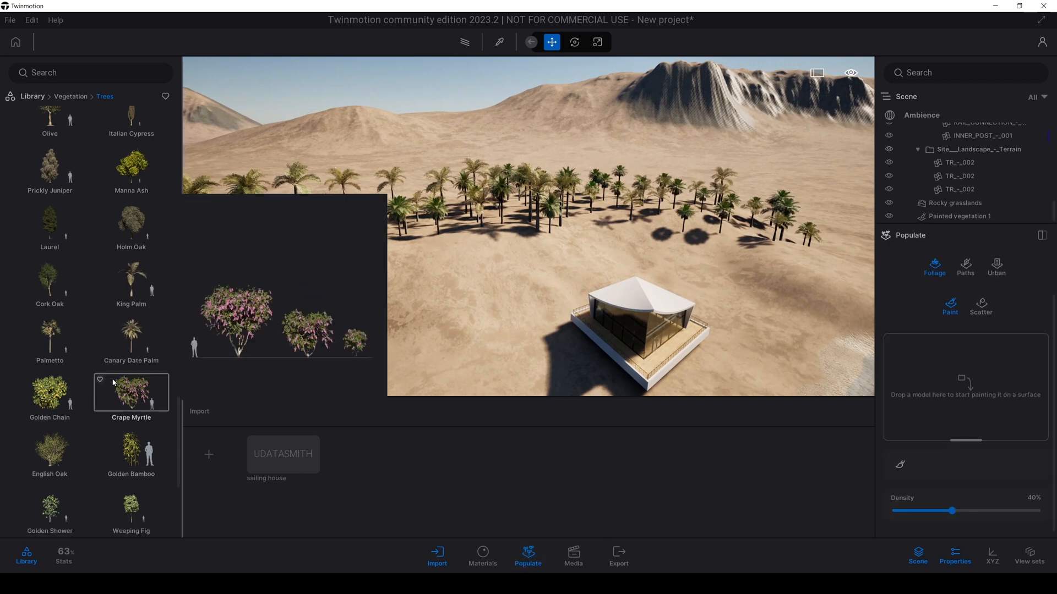
scroll(131, 286, down, 1)
drag(131, 267, 936, 375)
click(290, 368)
drag(615, 374, 936, 371)
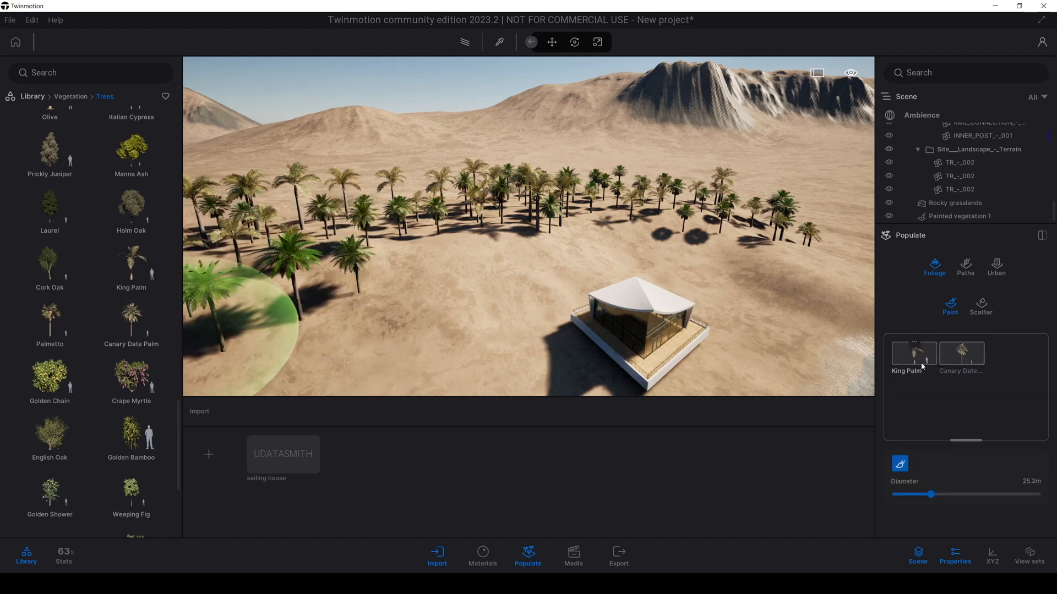
click(918, 359)
drag(132, 268, 952, 375)
mouse_move(131, 322)
mouse_down()
mouse_move(989, 403)
mouse_move(938, 392)
mouse_up()
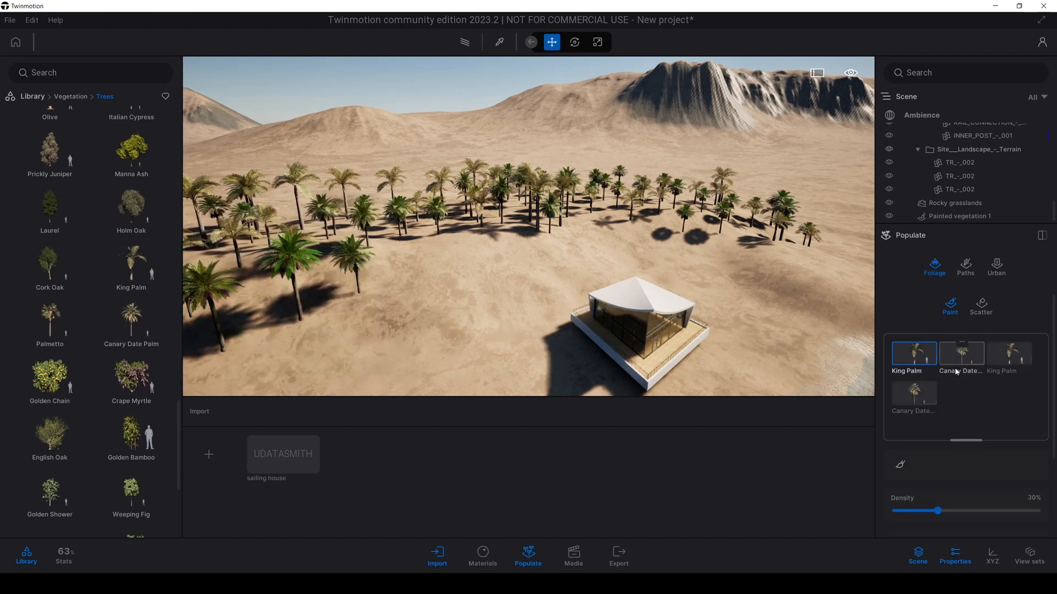
Adjust the ages of the palms in the paint set, setting the second Canary Date Palm to 77%
scroll(931, 487, down, 3)
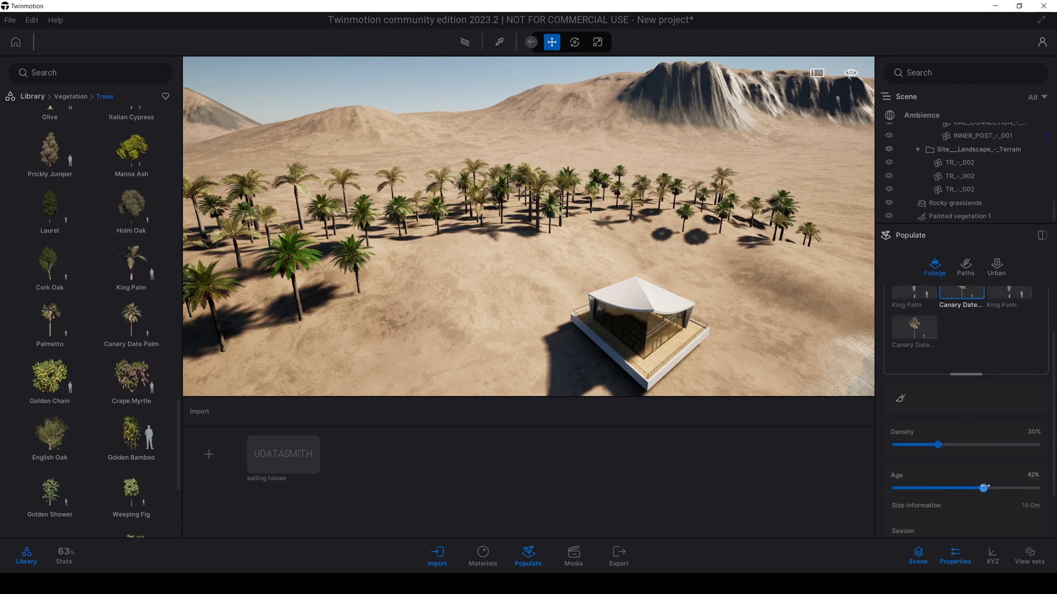
scroll(953, 474, up, 1)
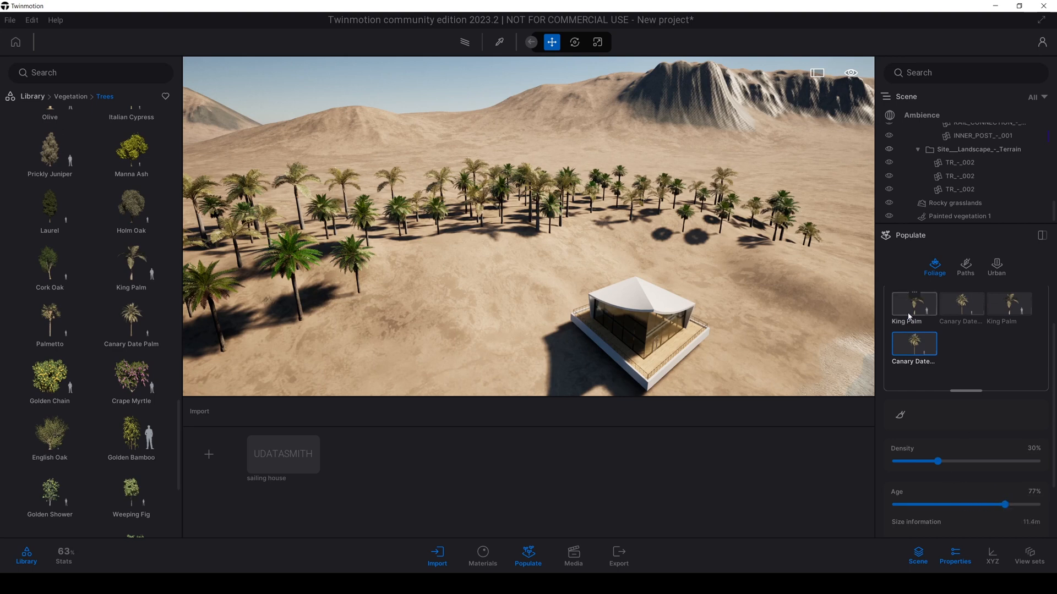
scroll(967, 350, up, 3)
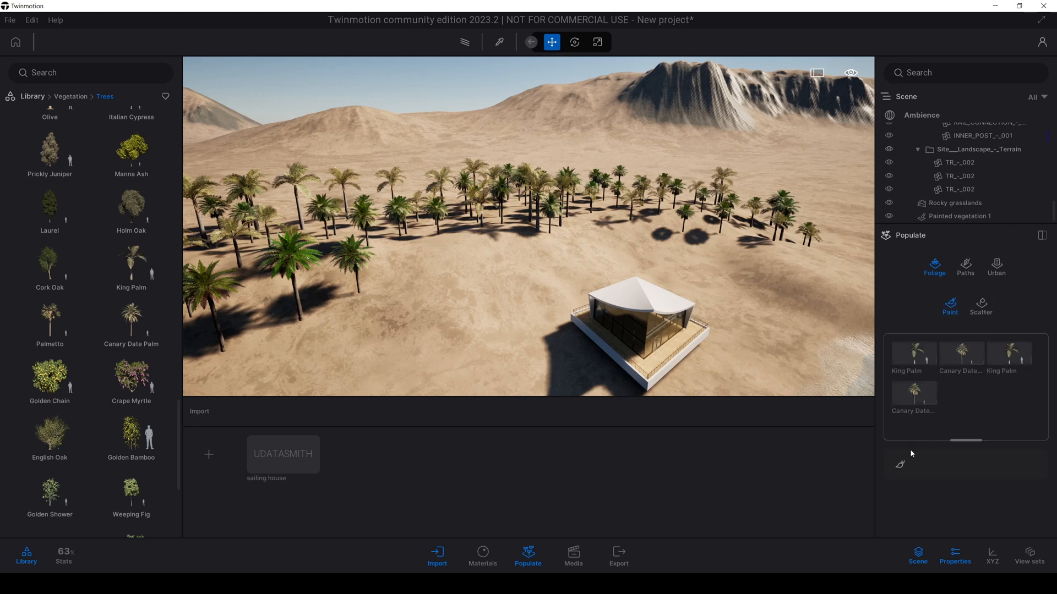
Paint the palm mix over the existing grove behind the house to make it denser
click(901, 464)
right_drag(579, 223, 460, 264)
drag(479, 190, 304, 218)
right_drag(304, 218, 385, 220)
mouse_move(385, 220)
mouse_down()
mouse_move(283, 269)
mouse_move(448, 223)
mouse_up()
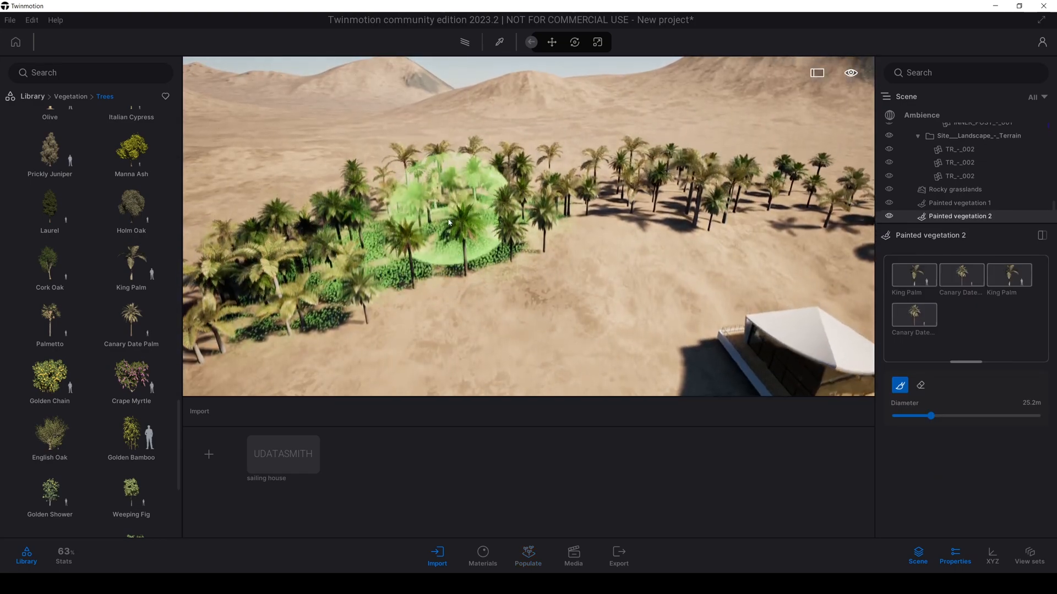
mouse_move(448, 223)
right_down()
mouse_move(549, 270)
mouse_move(517, 297)
right_up()
mouse_move(308, 275)
mouse_down()
mouse_move(374, 231)
mouse_move(595, 242)
mouse_up()
right_drag(478, 193, 499, 206)
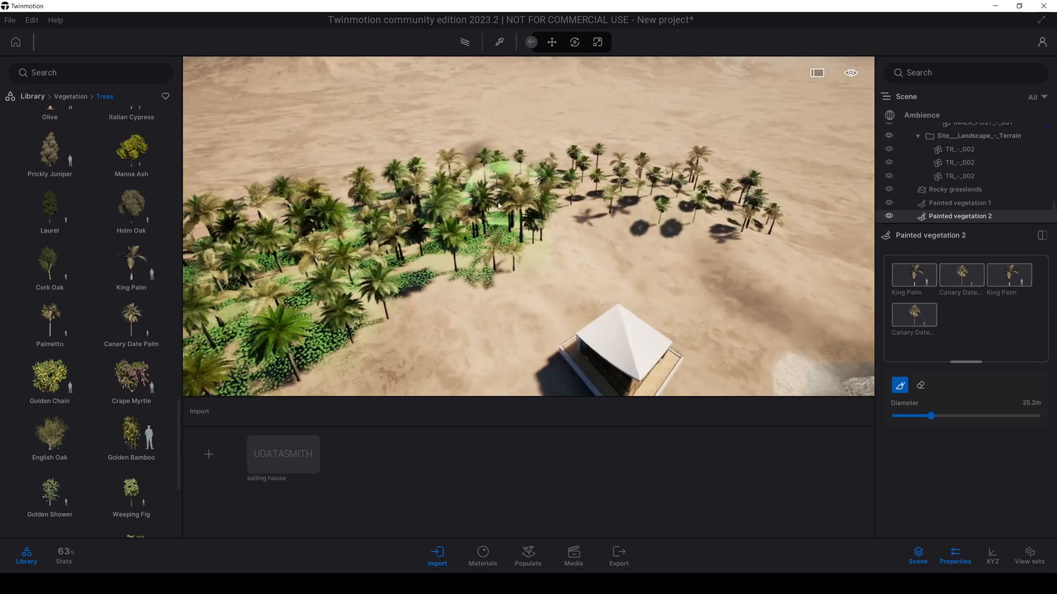
mouse_move(499, 206)
mouse_down()
mouse_move(502, 182)
mouse_move(567, 190)
mouse_move(682, 209)
mouse_move(762, 245)
mouse_move(655, 207)
mouse_move(498, 185)
mouse_up()
mouse_move(498, 185)
right_down()
mouse_move(380, 162)
mouse_move(381, 104)
mouse_move(391, 103)
right_up()
key(Escape)
key(Escape)
key(q)
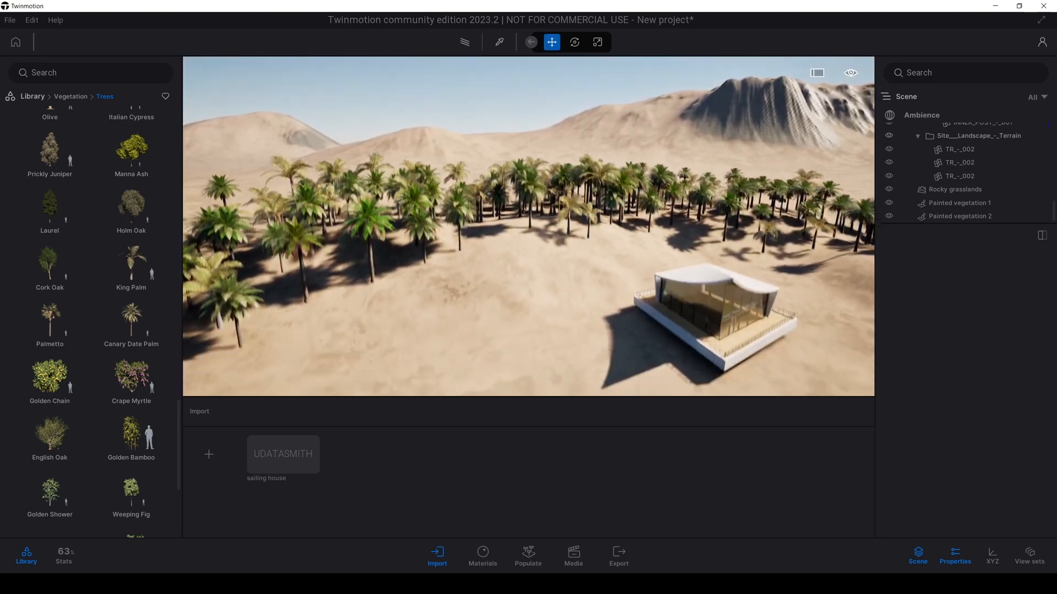
right_drag(490, 259, 498, 233)
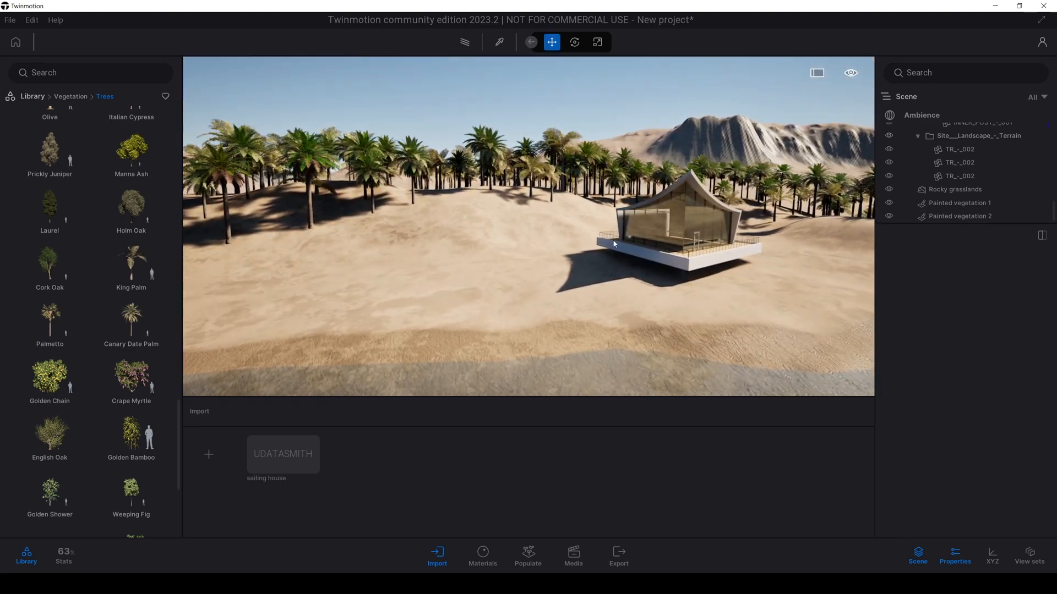
key(q)
key(w)
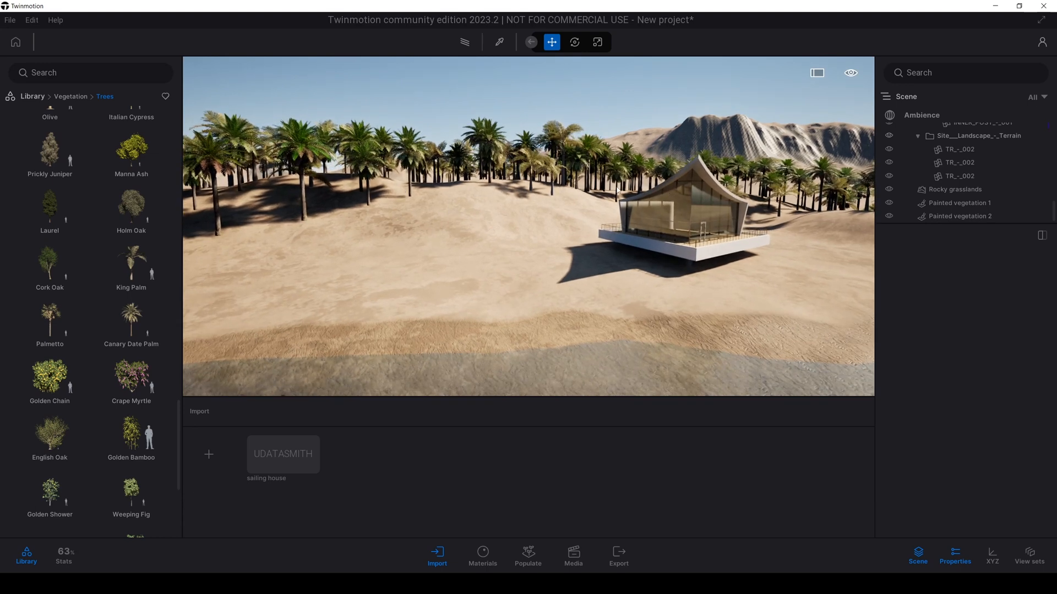
key(e)
right_drag(487, 190, 487, 205)
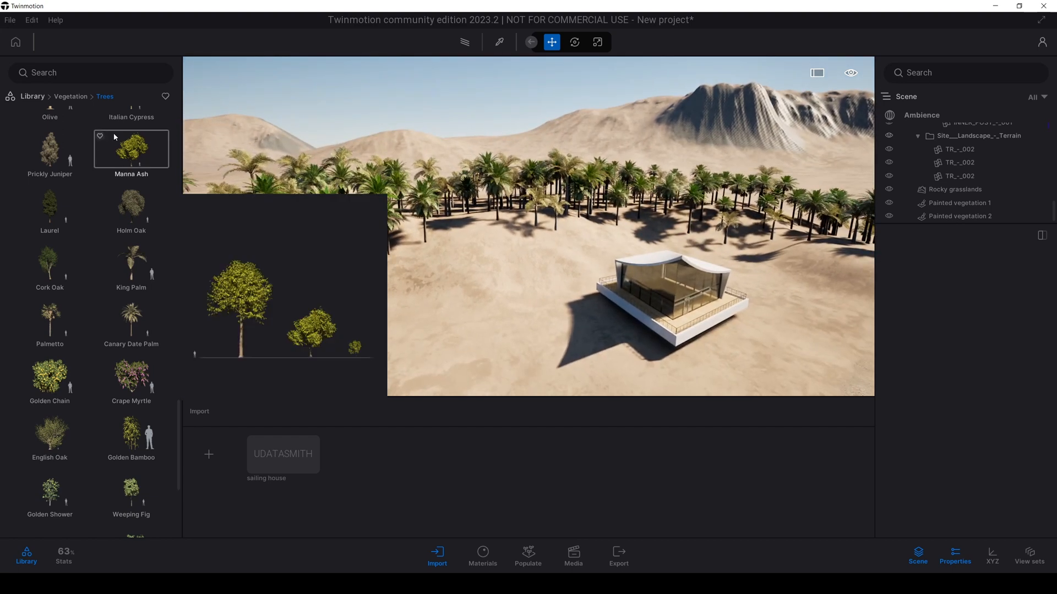
Start a new foliage paint set with Tropical palm 1 and Tropical palm 2 from the Bushes library
click(531, 566)
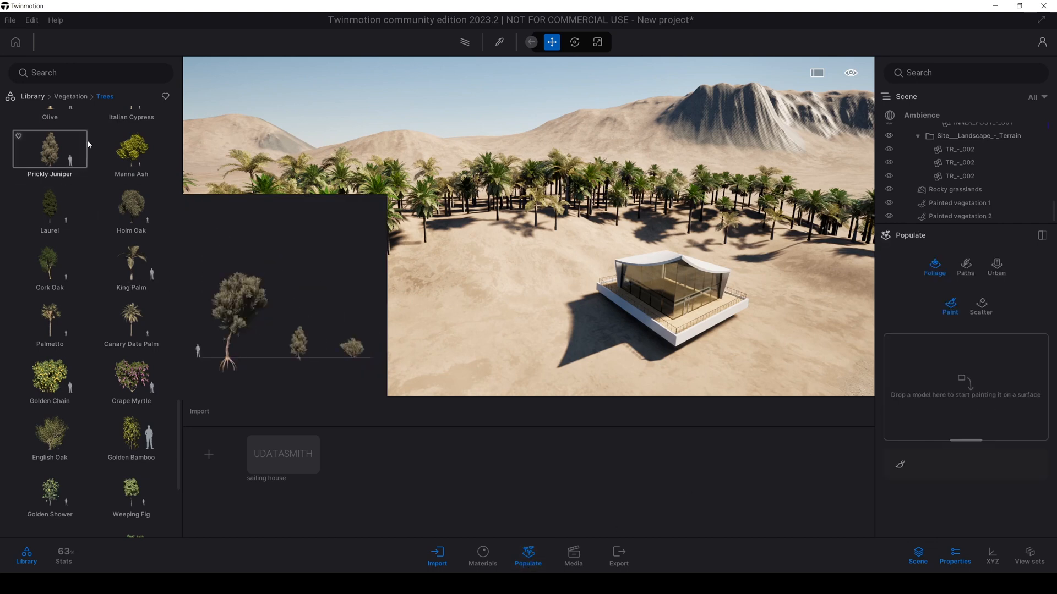
click(83, 97)
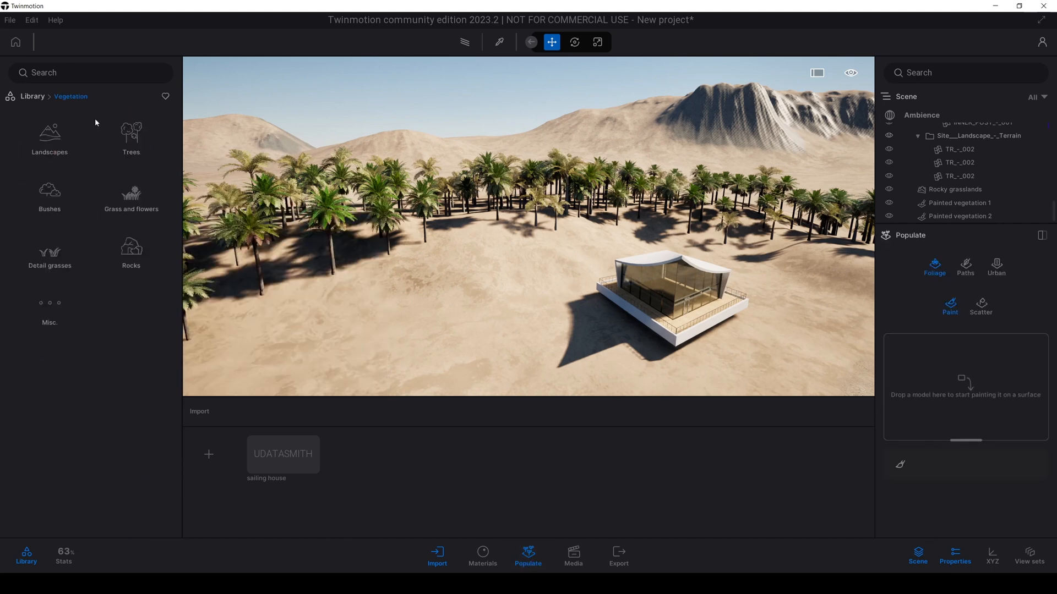
click(50, 198)
scroll(170, 130, down, 1)
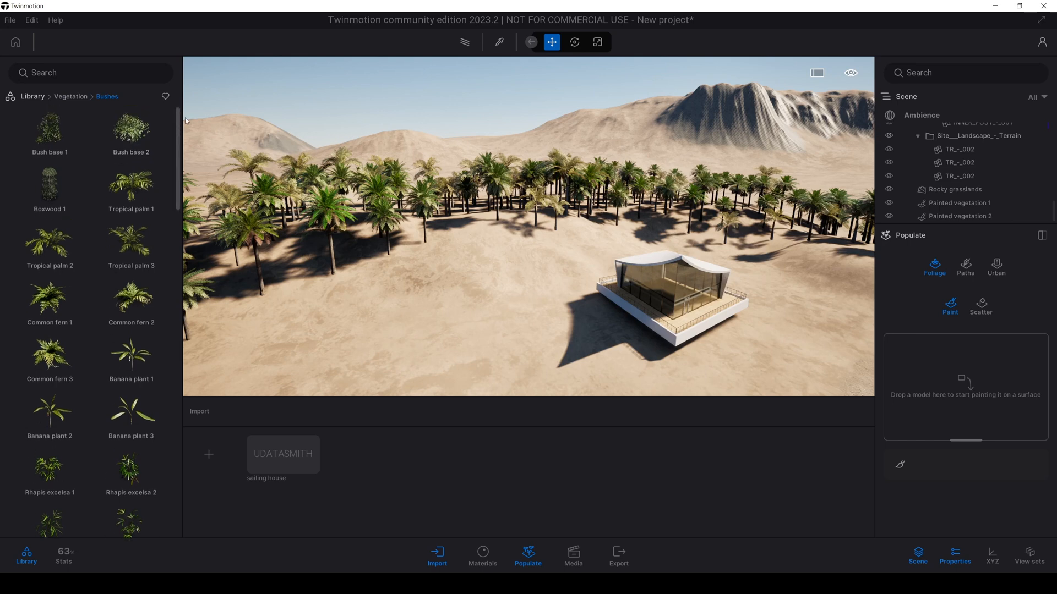
drag(827, 304, 914, 355)
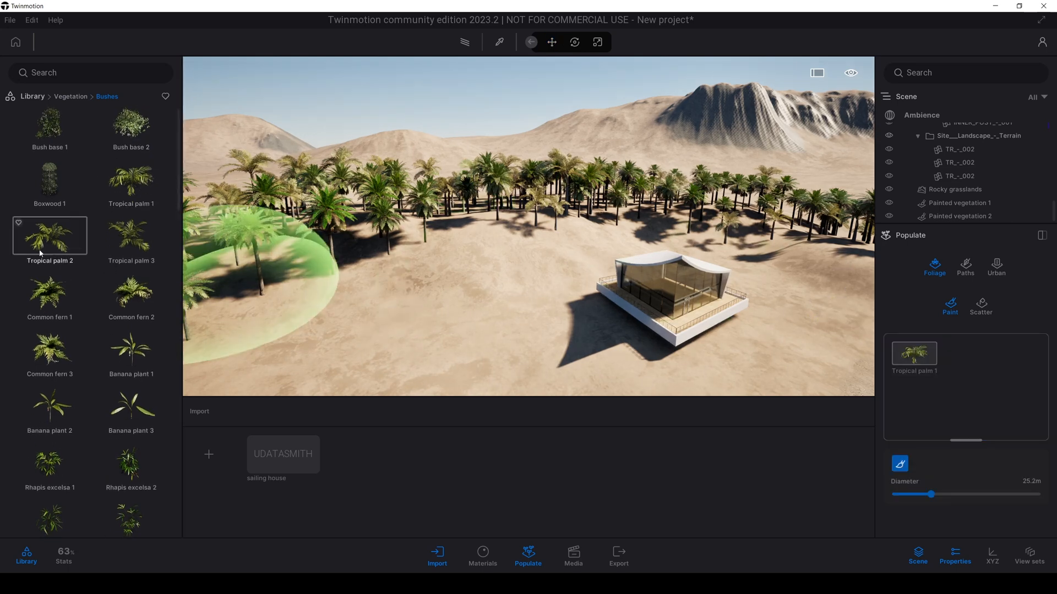
drag(41, 242, 957, 366)
Add Banana plant 2, Banana plant 3 and Banana plant 1 to the bush paint set
scroll(49, 309, down, 1)
drag(49, 404, 1009, 355)
drag(118, 418, 980, 380)
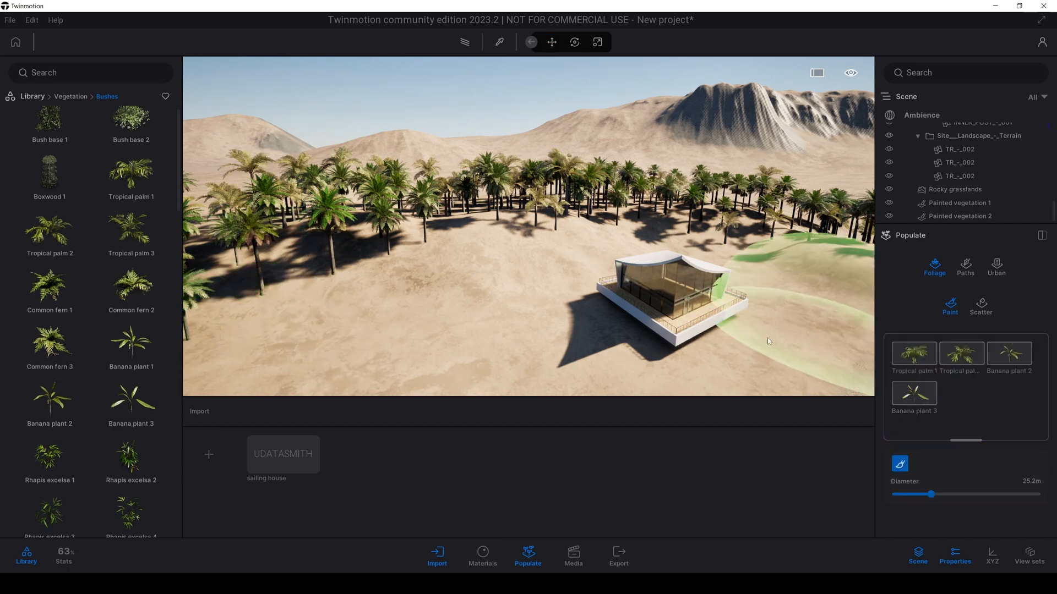
scroll(134, 369, down, 1)
drag(134, 369, 1029, 389)
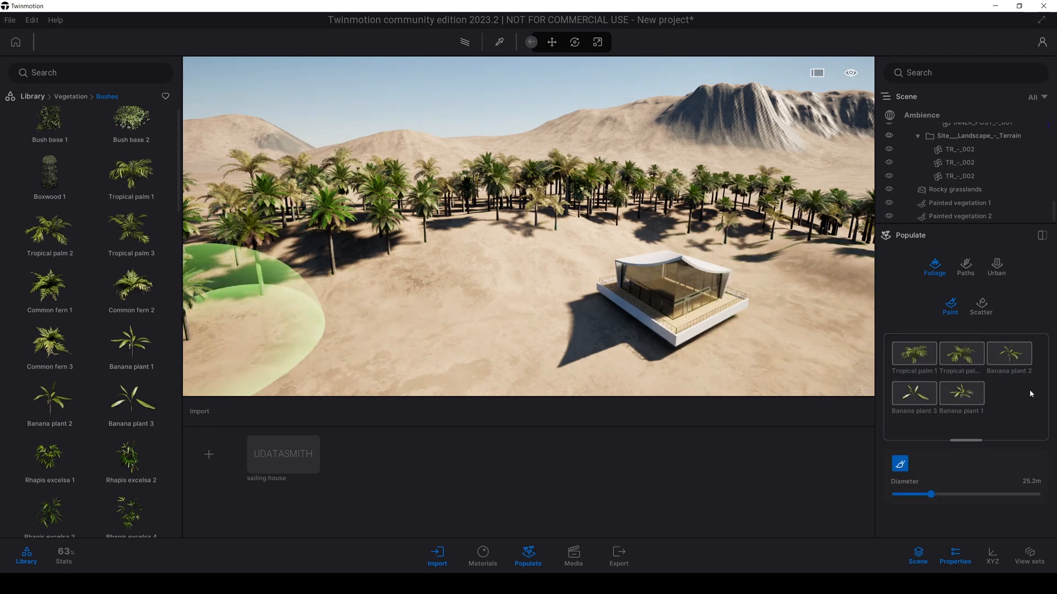
Add Boston fern 2, Leatherleaf fern 2 and Leatherleaf fern 3 to the bush paint set
scroll(62, 300, down, 3)
scroll(61, 300, down, 10)
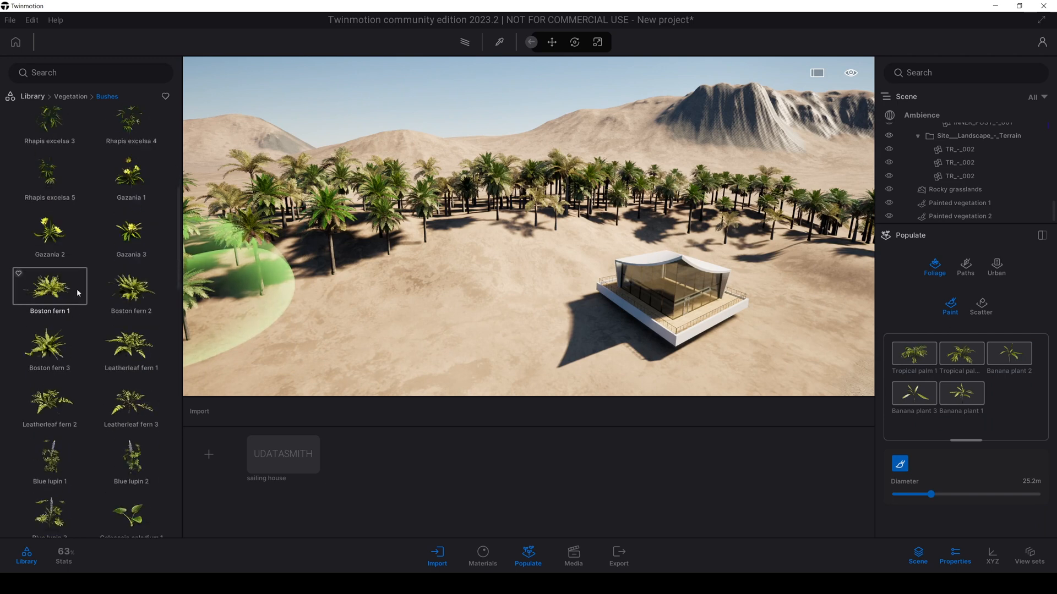
drag(129, 285, 968, 380)
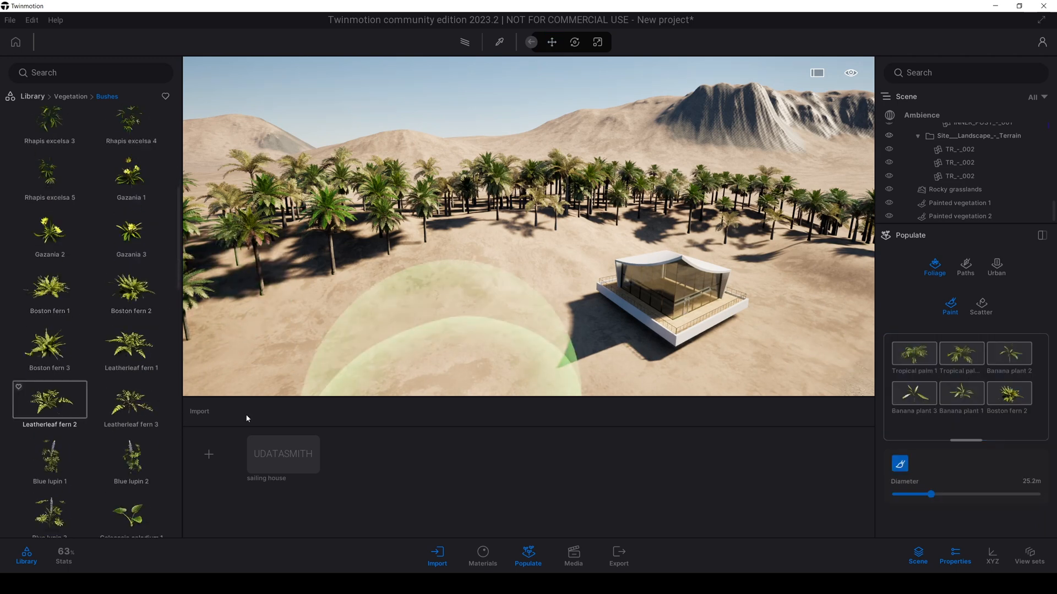
drag(50, 399, 969, 385)
scroll(69, 423, down, 1)
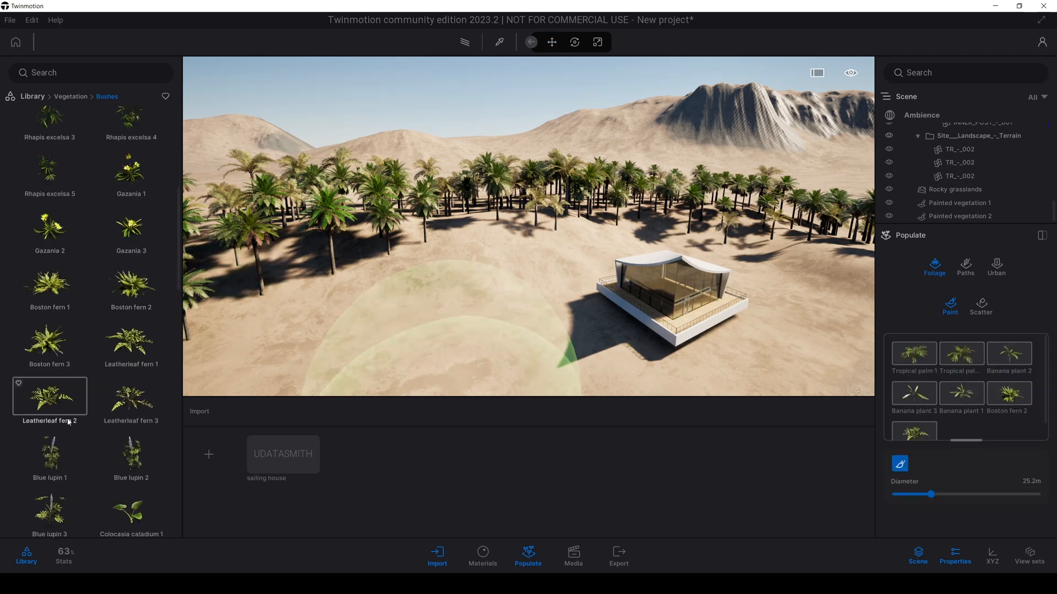
click(117, 447)
scroll(123, 351, down, 2)
drag(124, 351, 942, 378)
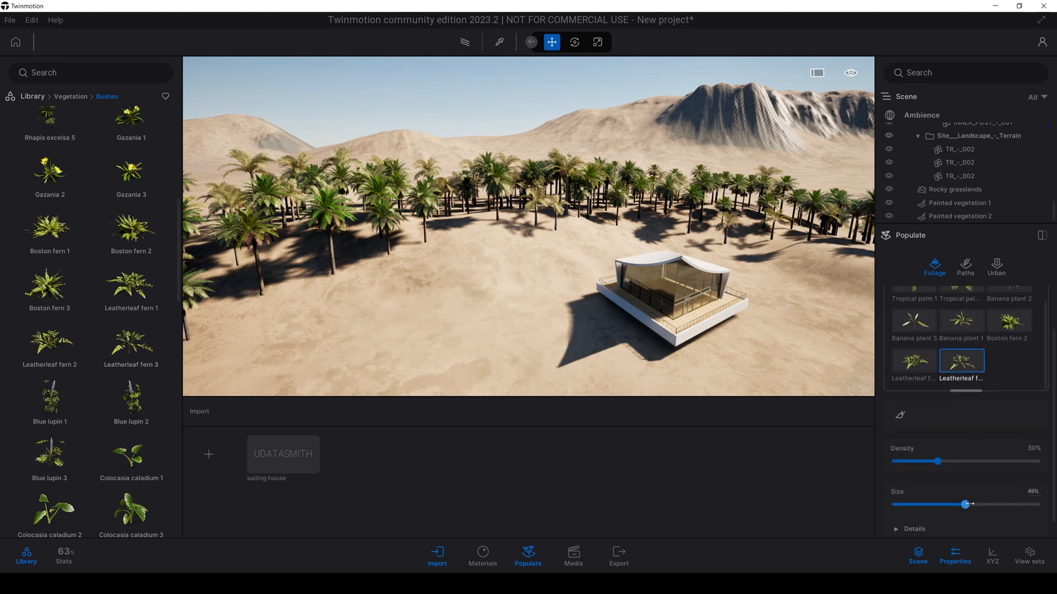
Paint the mixed bushes and ferns beneath the palms along the whole grove behind the house
scroll(950, 349, up, 1)
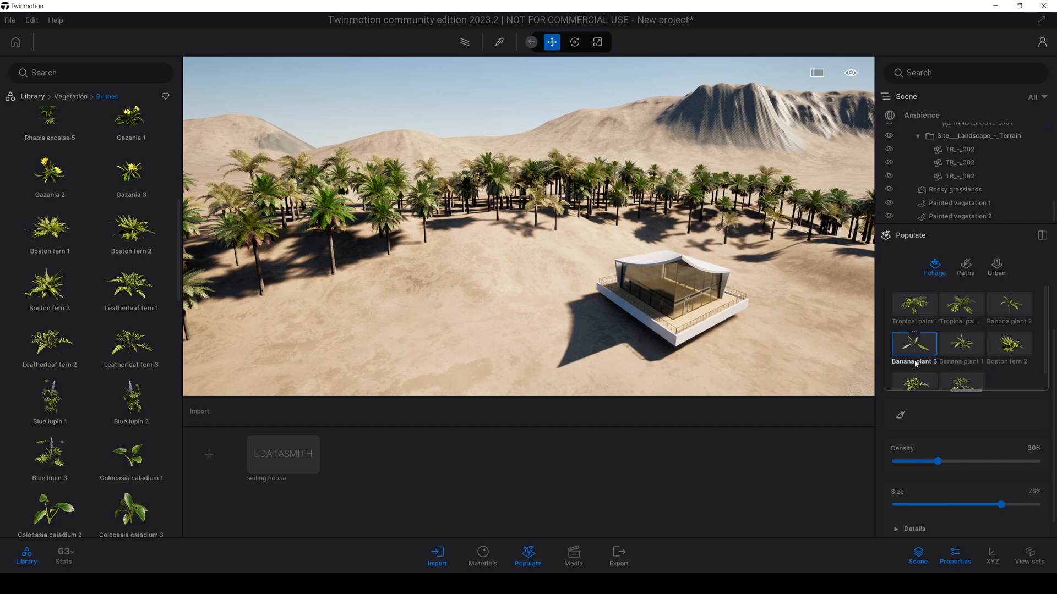
click(1019, 361)
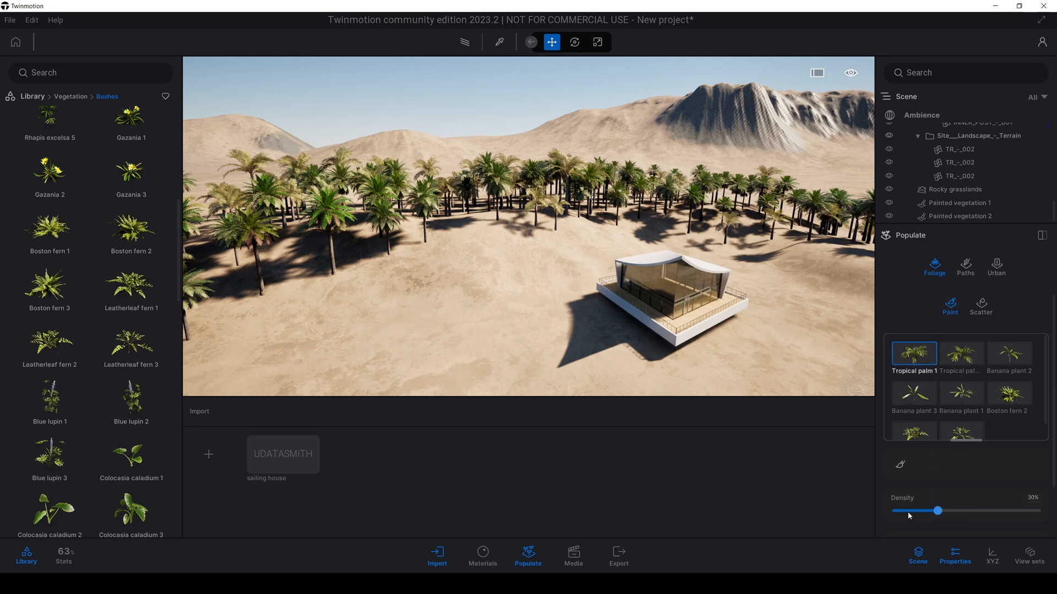
click(900, 464)
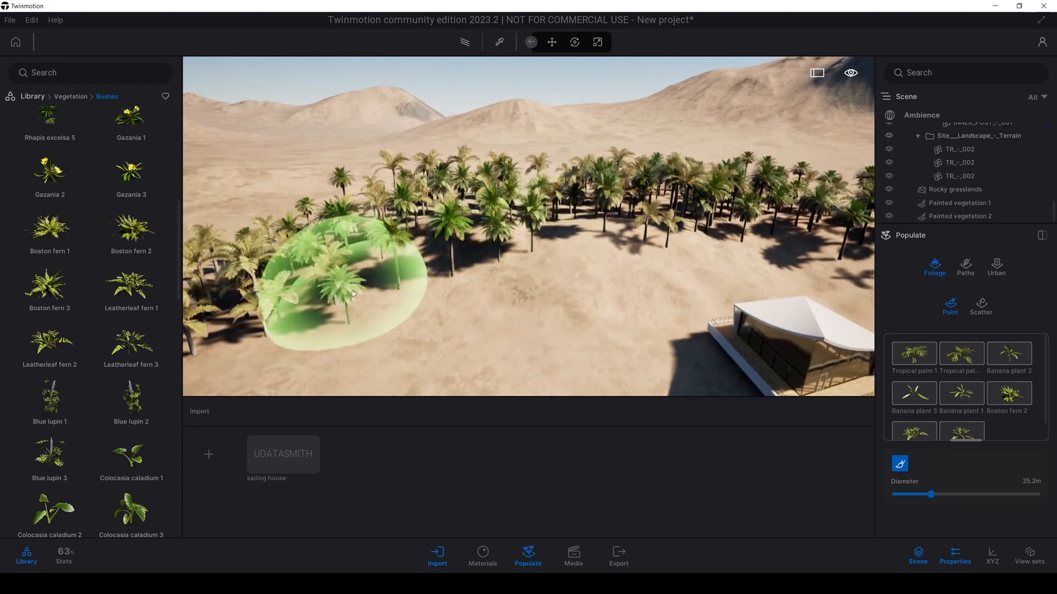
mouse_move(351, 289)
mouse_down()
mouse_move(308, 284)
mouse_move(435, 242)
mouse_move(604, 217)
mouse_up()
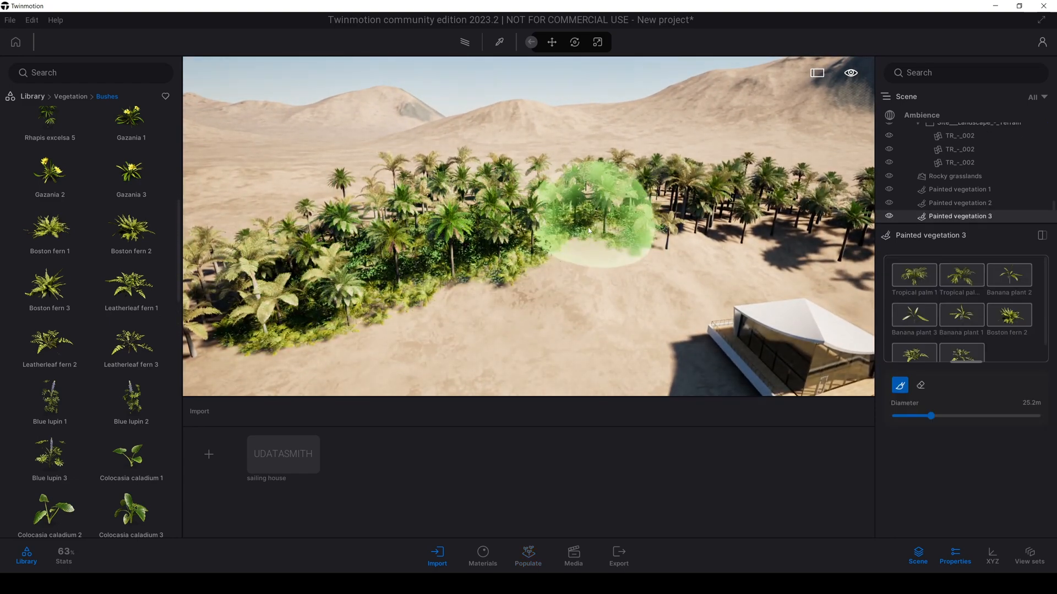
right_drag(605, 216, 731, 243)
middle_drag(732, 242, 669, 261)
mouse_move(535, 227)
mouse_down()
mouse_move(737, 254)
mouse_move(692, 262)
mouse_up()
mouse_move(692, 262)
right_down()
mouse_move(452, 271)
mouse_move(665, 260)
right_up()
key(Escape)
key(Escape)
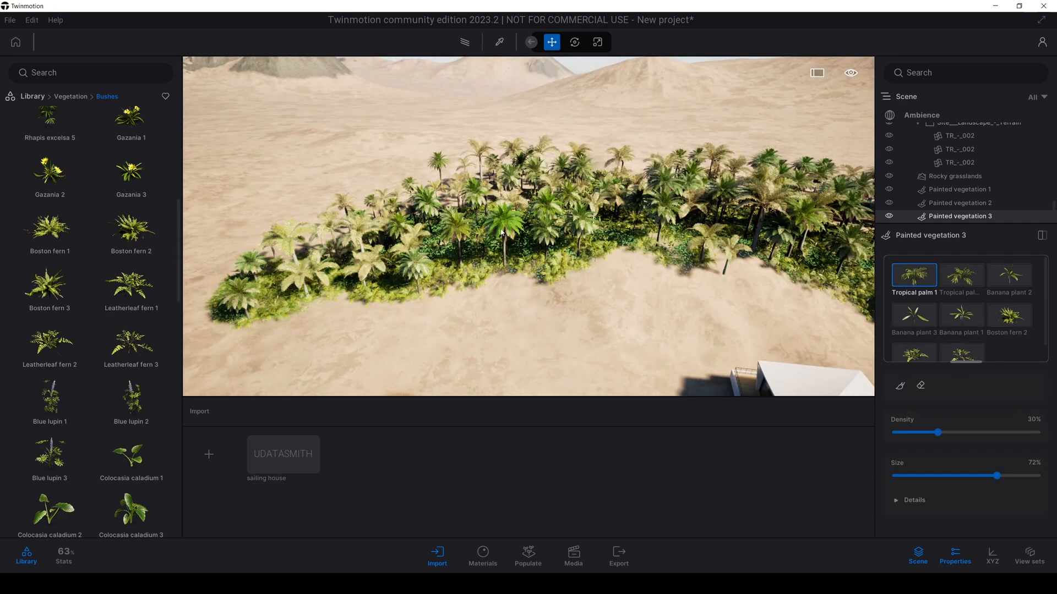
Place Rock 5, Rock 3 and Rock 10 from the Vegetation library's Rocks collection on the sand around the house
mouse_move(291, 294)
right_down()
mouse_move(468, 278)
mouse_move(472, 228)
mouse_move(487, 213)
right_up()
key(q)
right_drag(399, 328, 403, 327)
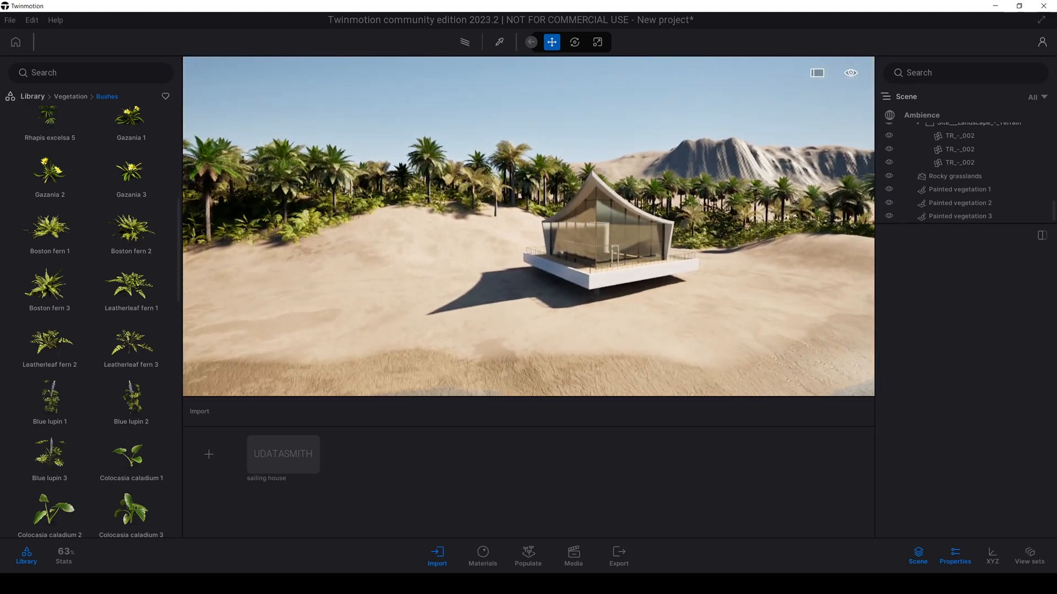
click(74, 98)
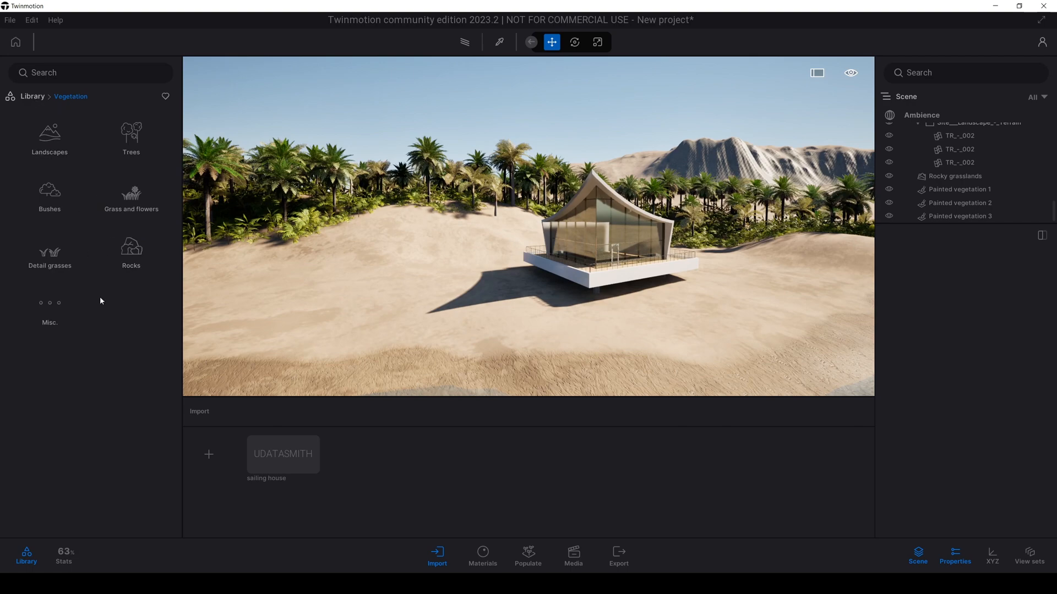
click(108, 265)
key(q)
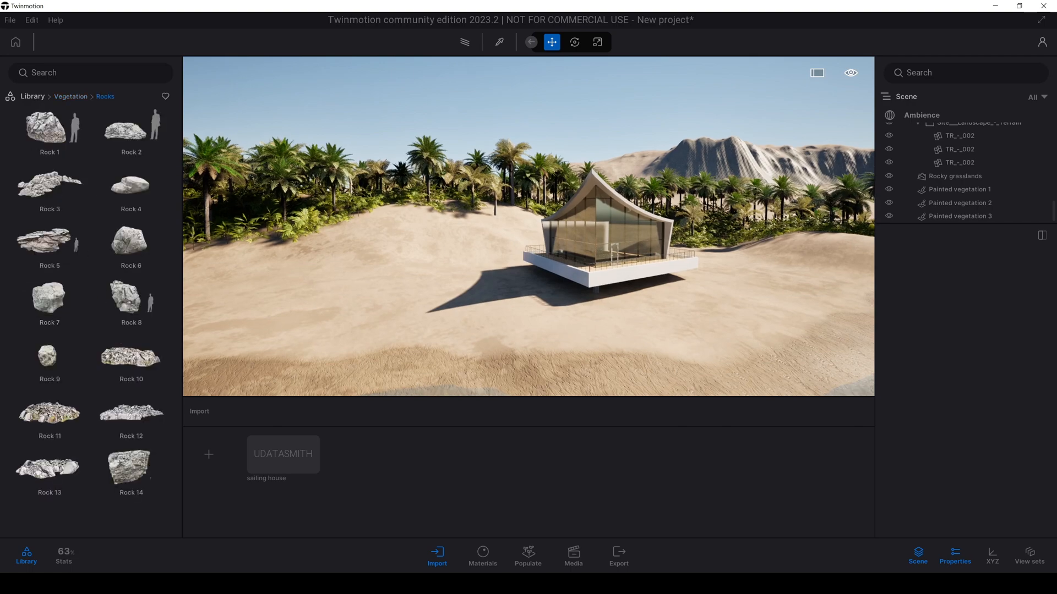
key(Up)
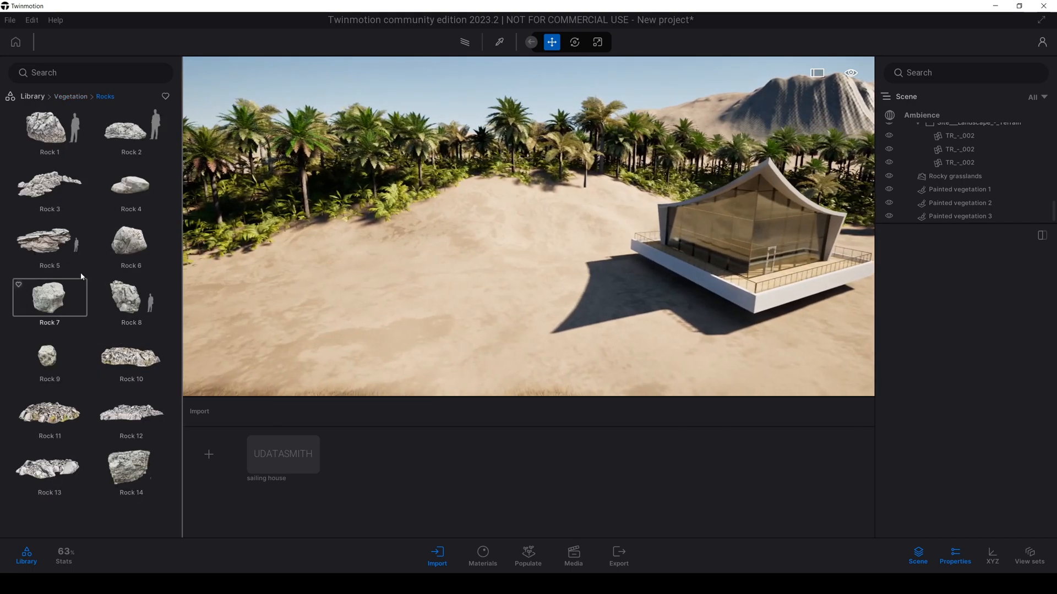
drag(58, 257, 342, 304)
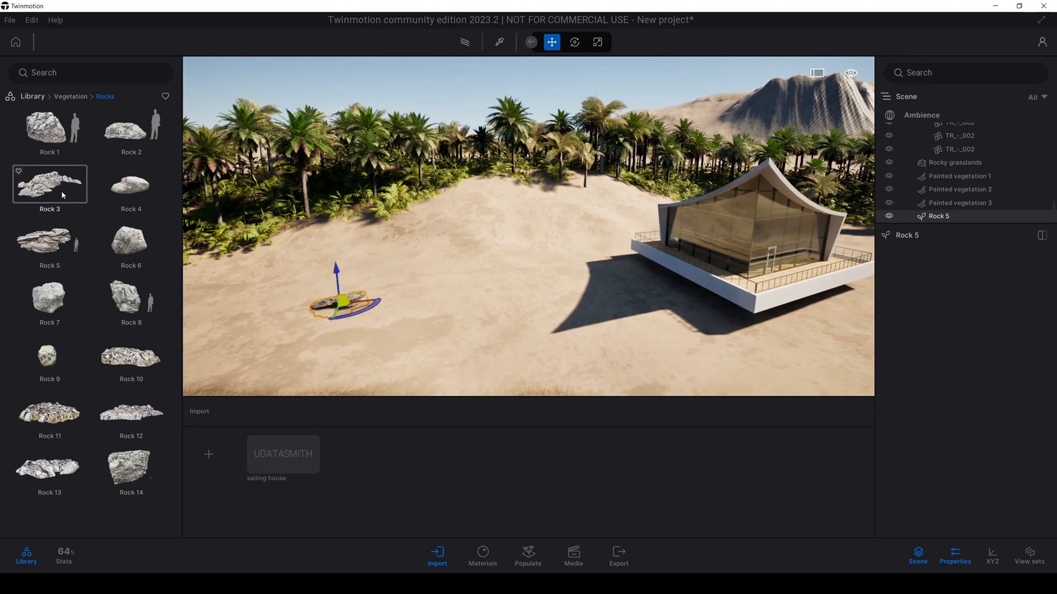
drag(49, 184, 460, 244)
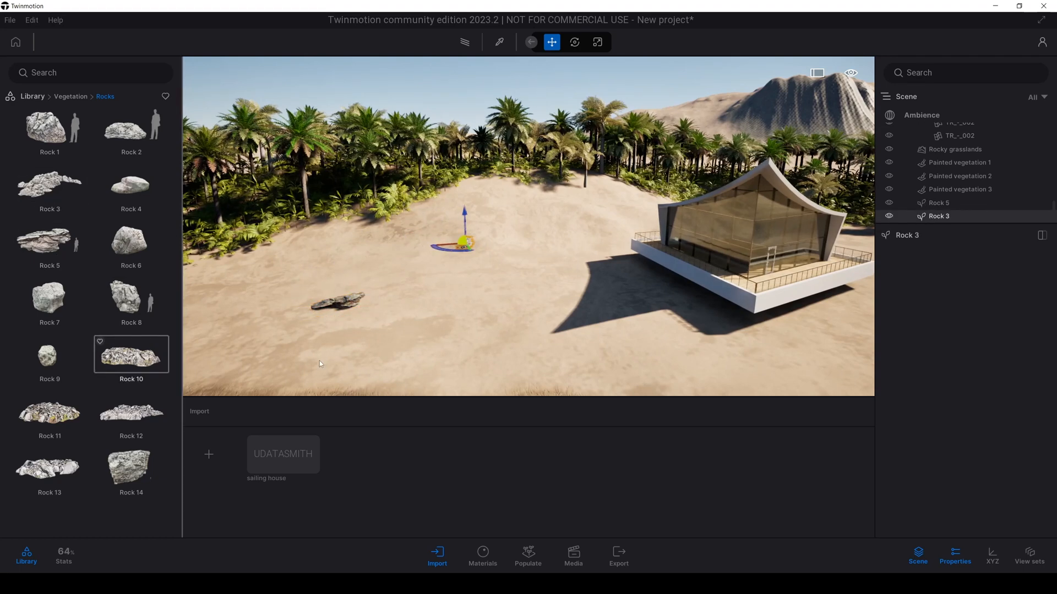
drag(131, 358, 697, 301)
Place Rock 13, Rock 1, Rock 8 and Rock 6 on the sand around the house and near the grove
right_drag(286, 308, 304, 284)
click(308, 250)
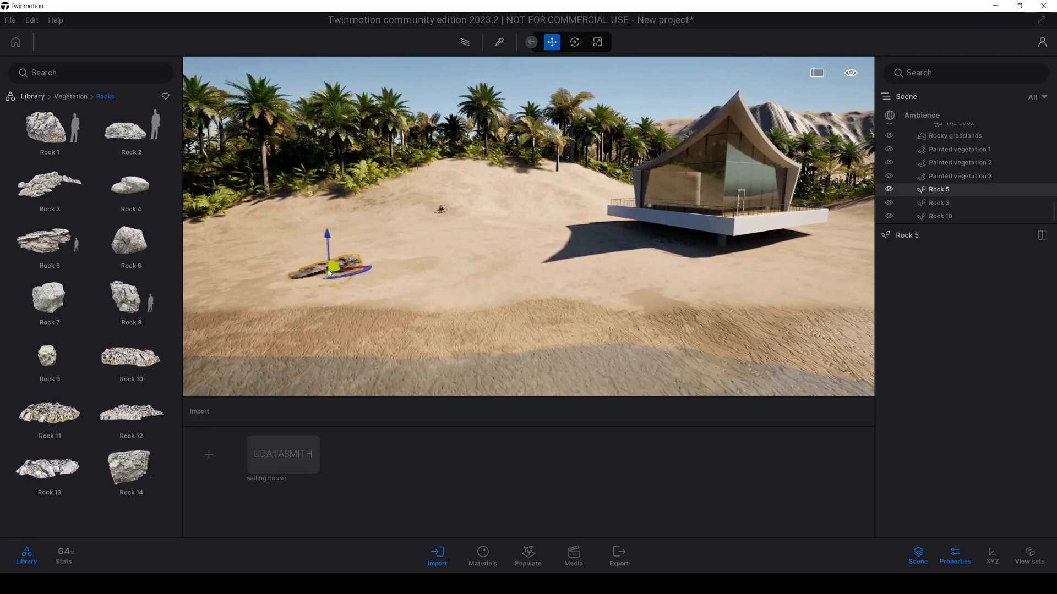
drag(48, 468, 255, 226)
right_drag(352, 242, 528, 237)
drag(49, 128, 647, 235)
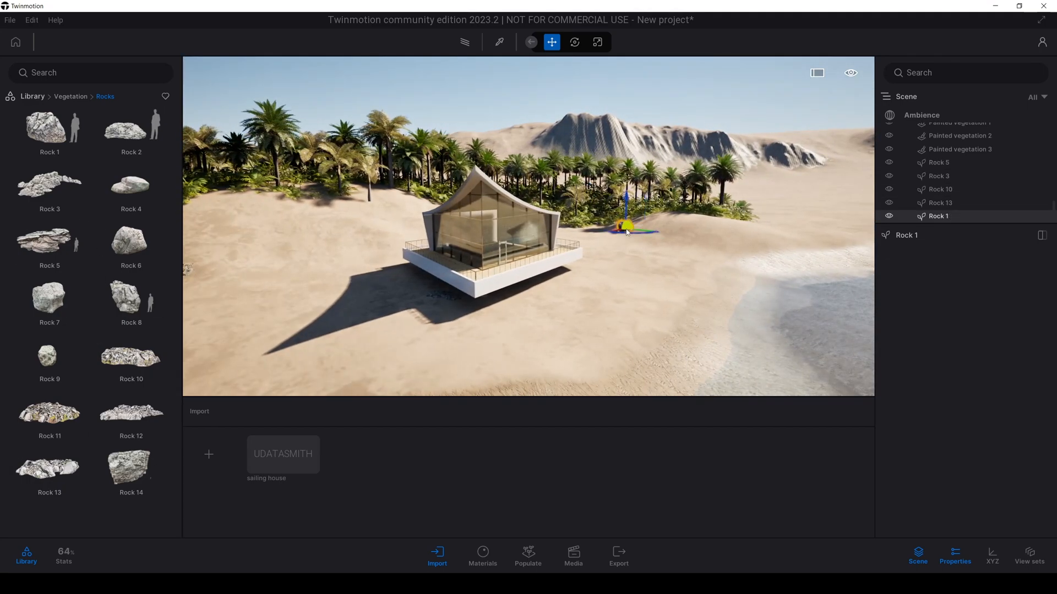
drag(137, 323, 597, 226)
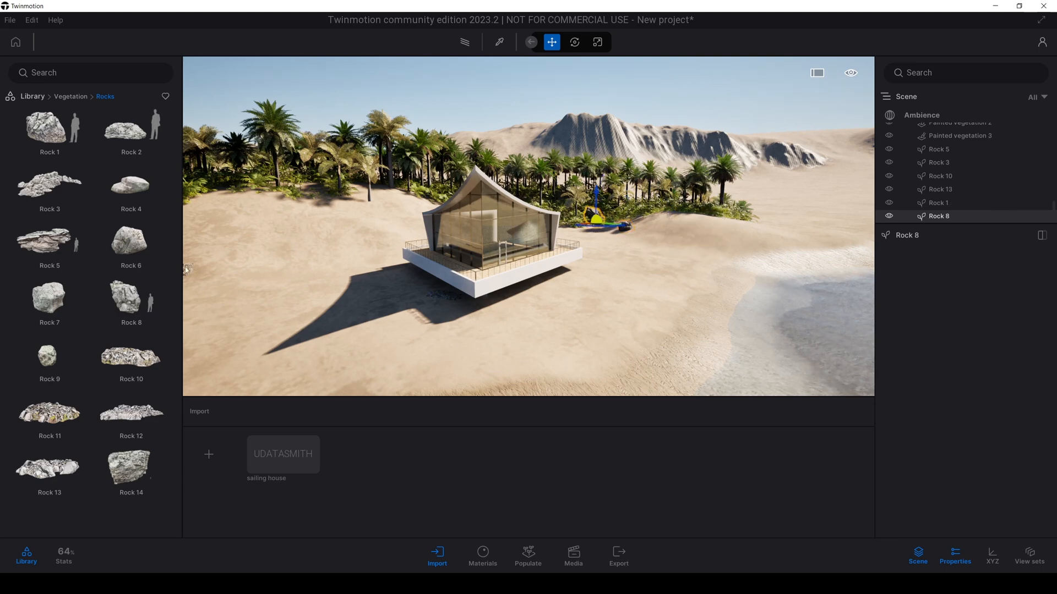
click(385, 115)
right_drag(384, 115, 424, 99)
Open the beach rocks among the Megascans 3D nature assets in the library
click(34, 98)
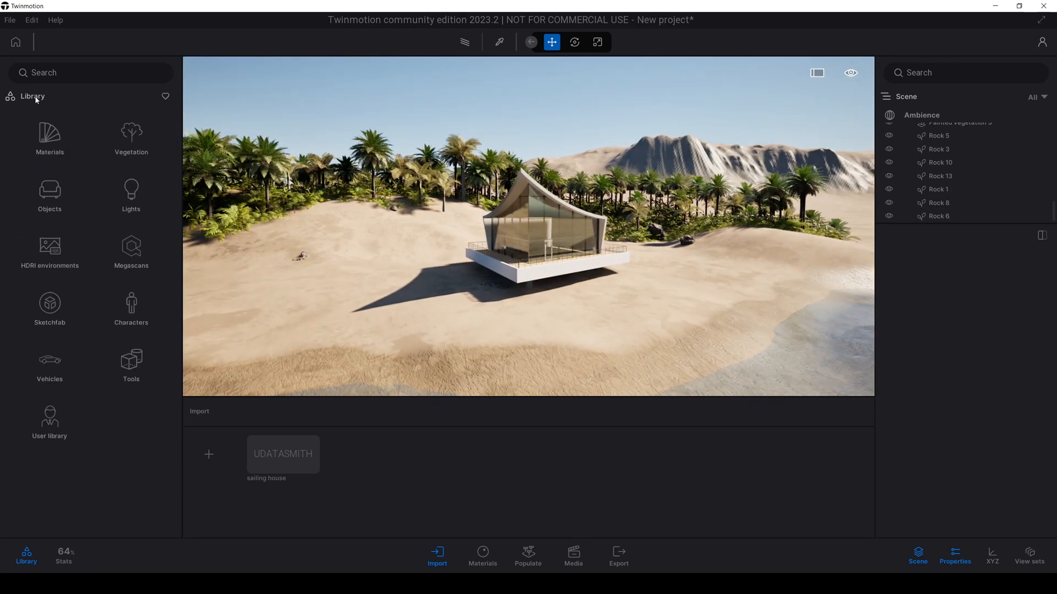
click(128, 259)
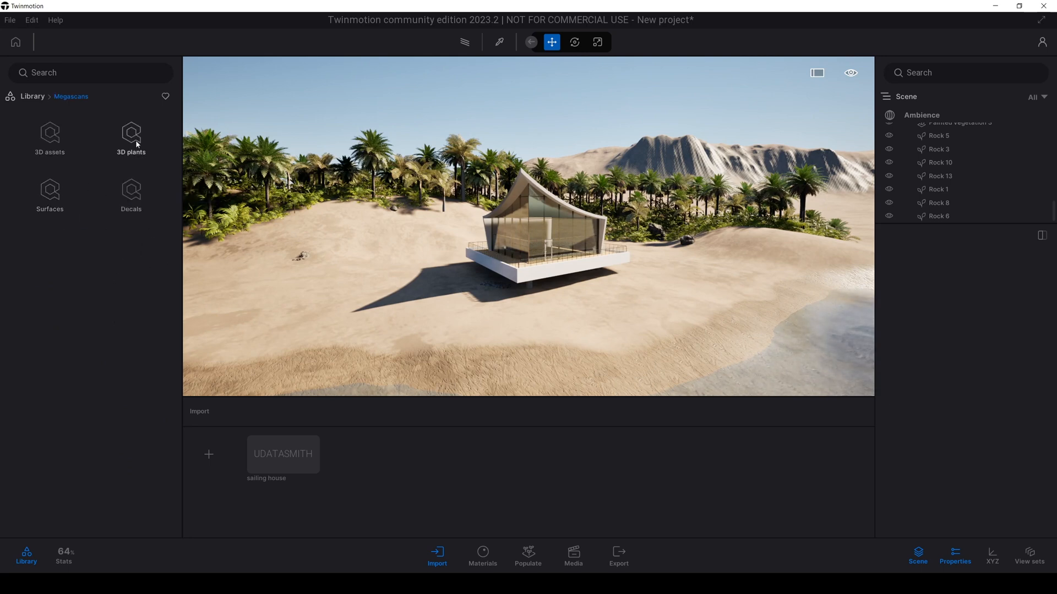
click(53, 155)
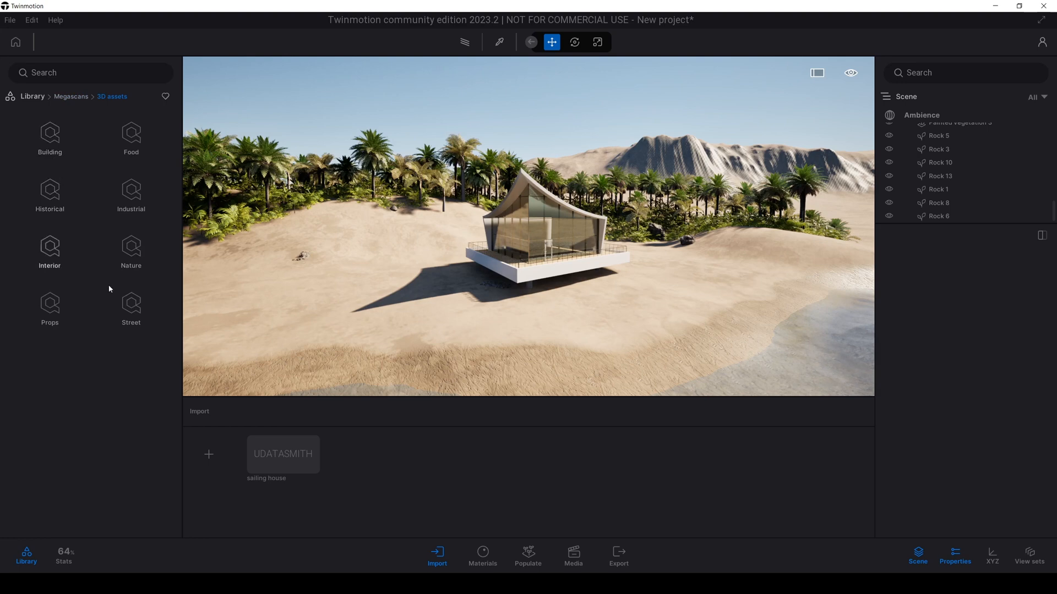
click(132, 265)
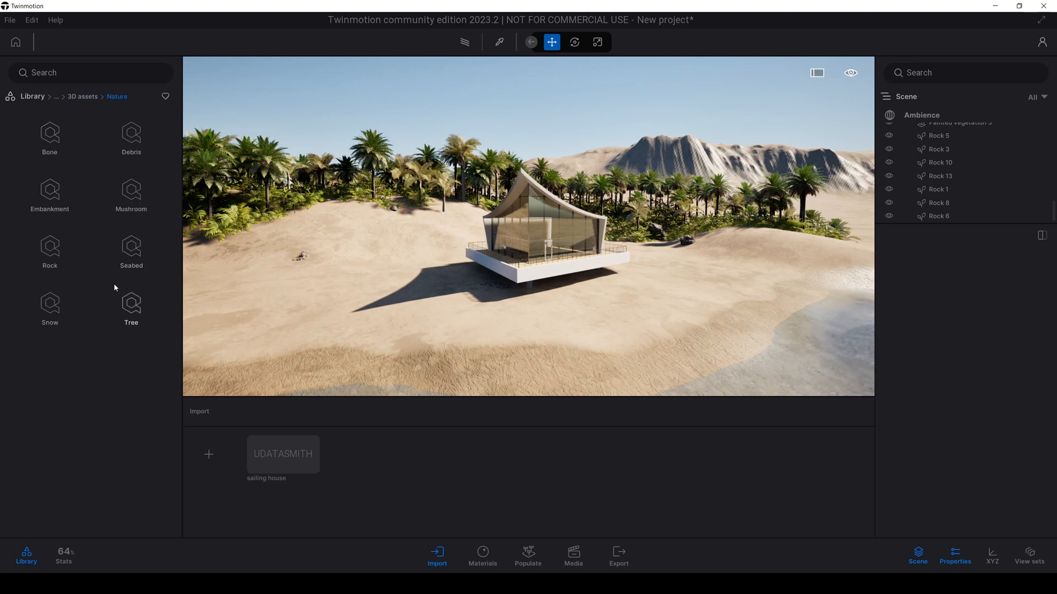
click(42, 148)
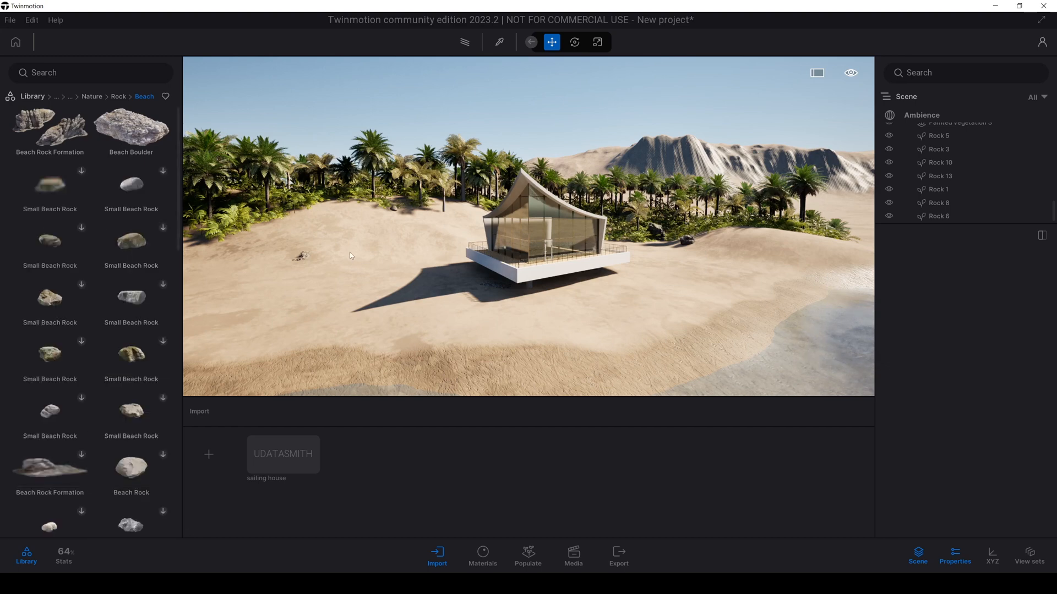
right_drag(300, 229, 353, 254)
key(a)
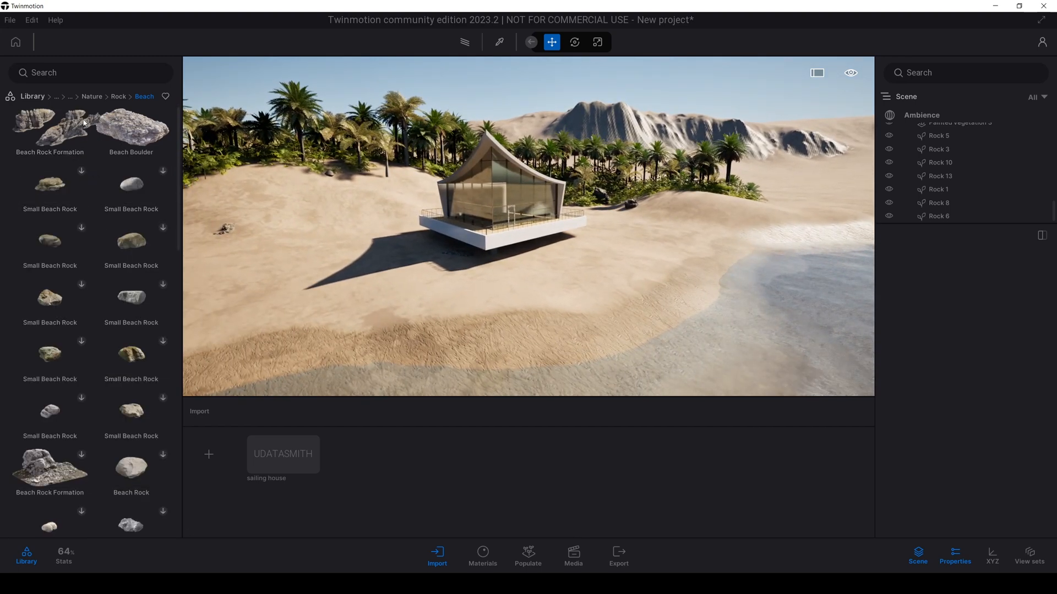
Place a Beach Rock Formation at the shoreline in front of the house and scale it up to a large outcrop
drag(84, 122, 672, 327)
key(space)
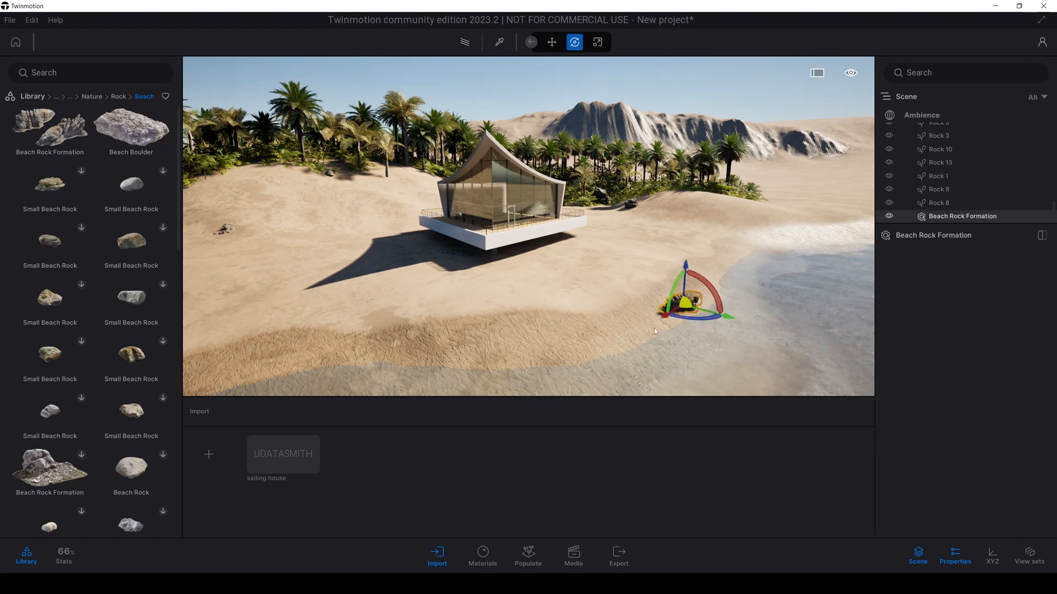
key(space)
drag(692, 278, 699, 188)
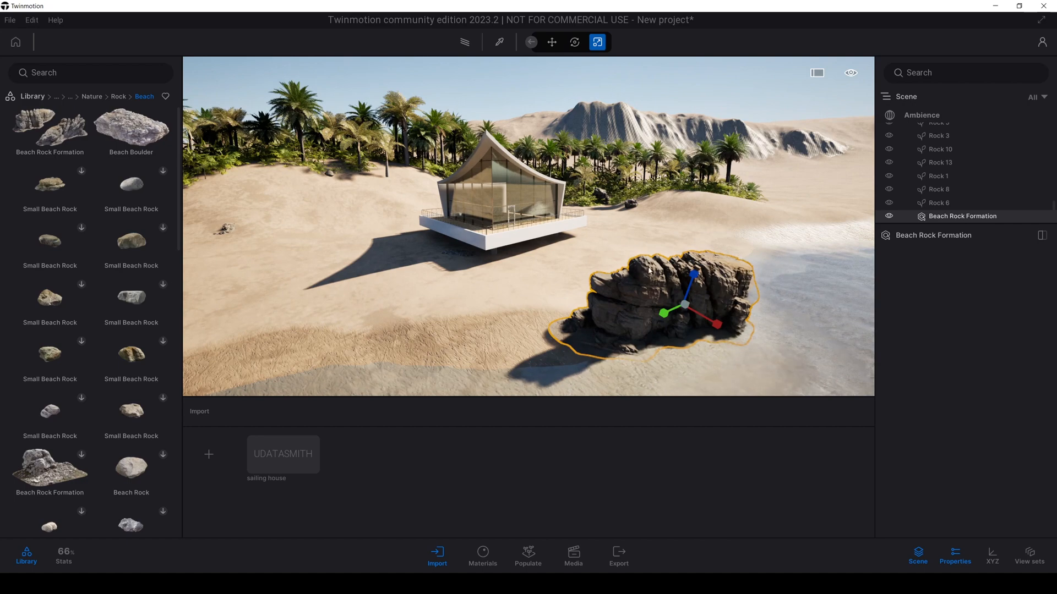
Rotate and reposition the large rock formation so it runs from the beach into the water, partly sunk into the ground
key(space)
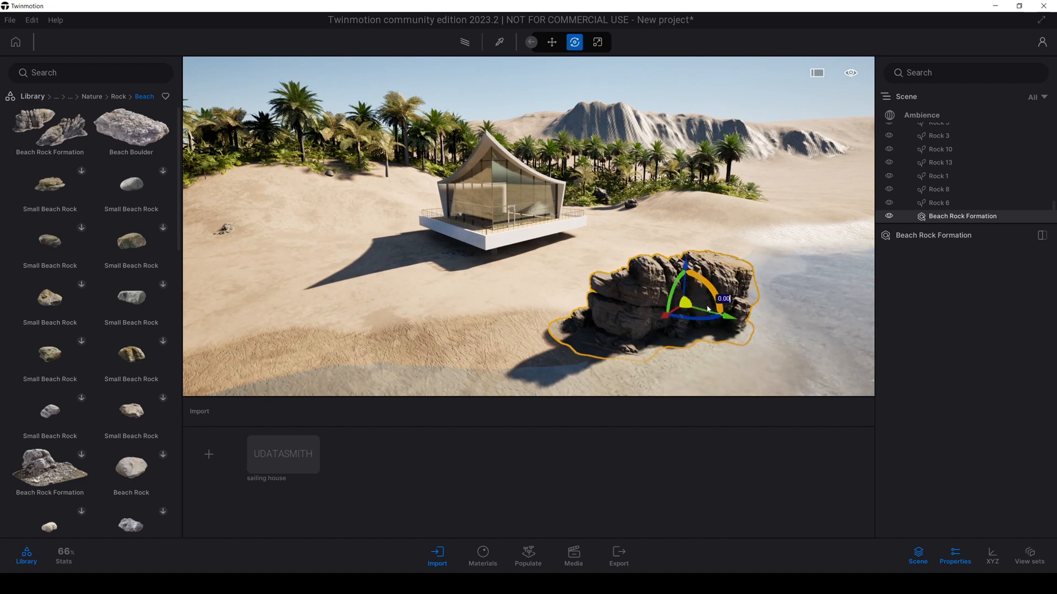
drag(705, 291, 763, 288)
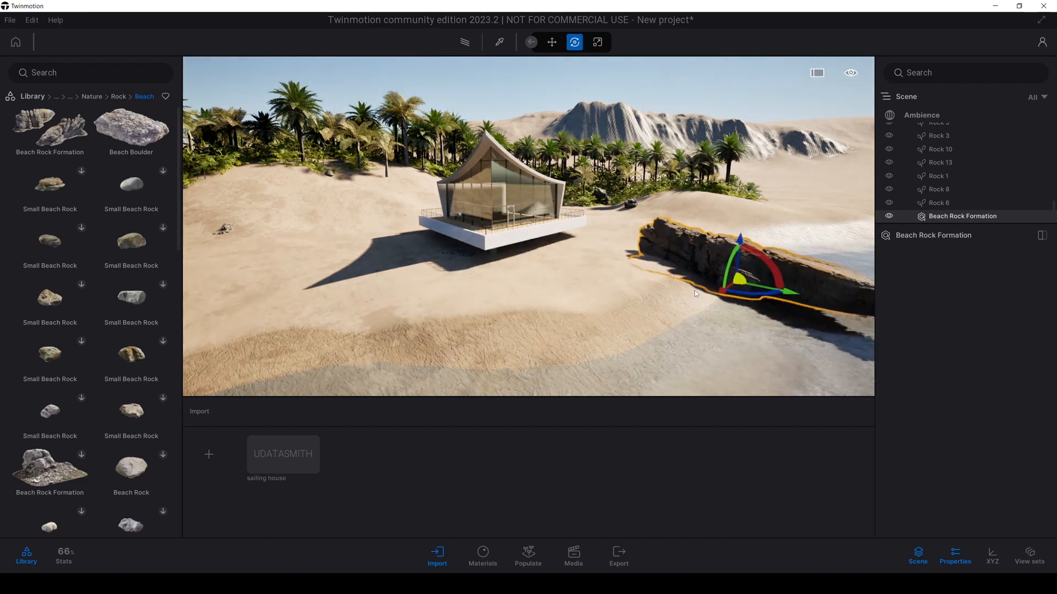
key(d)
right_drag(763, 288, 757, 320)
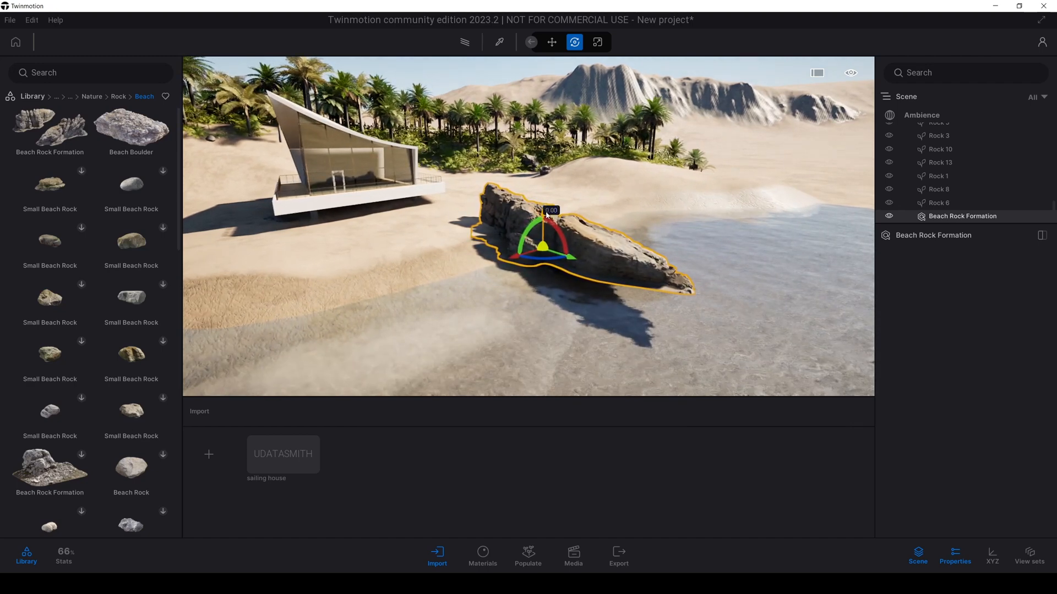
drag(547, 215, 552, 237)
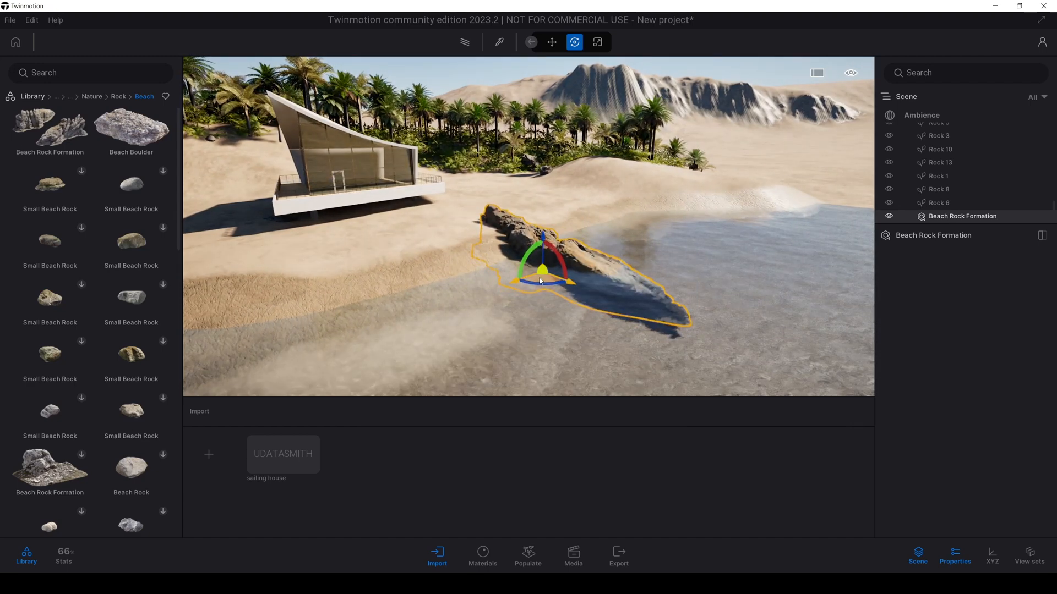
drag(541, 281, 580, 231)
key(space)
key(space)
click(500, 74)
Place a Beach Boulder on the sand in front of the house and enlarge it
key(a)
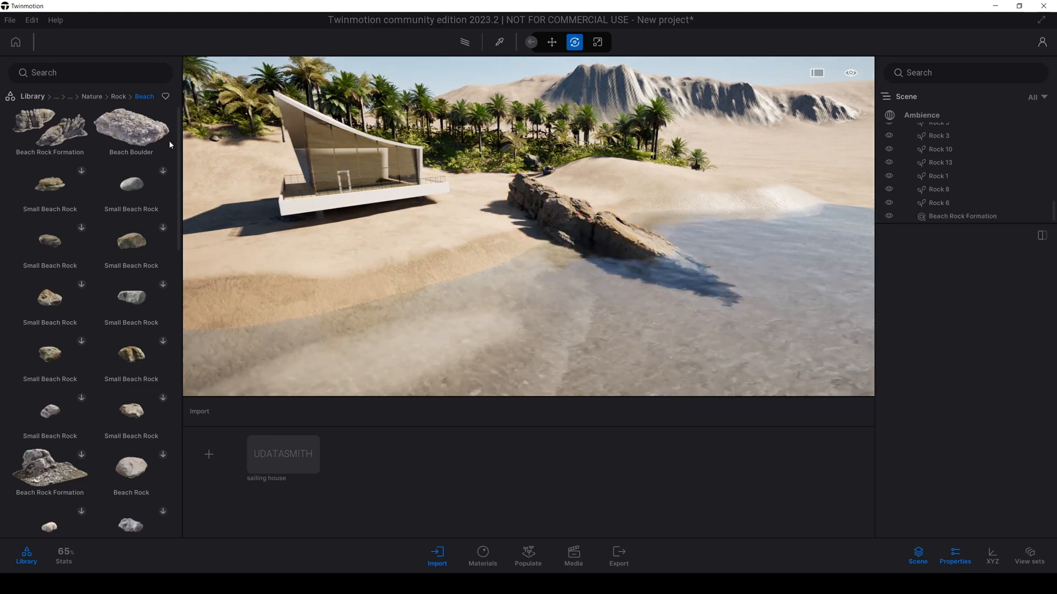
drag(137, 133, 502, 248)
key(f)
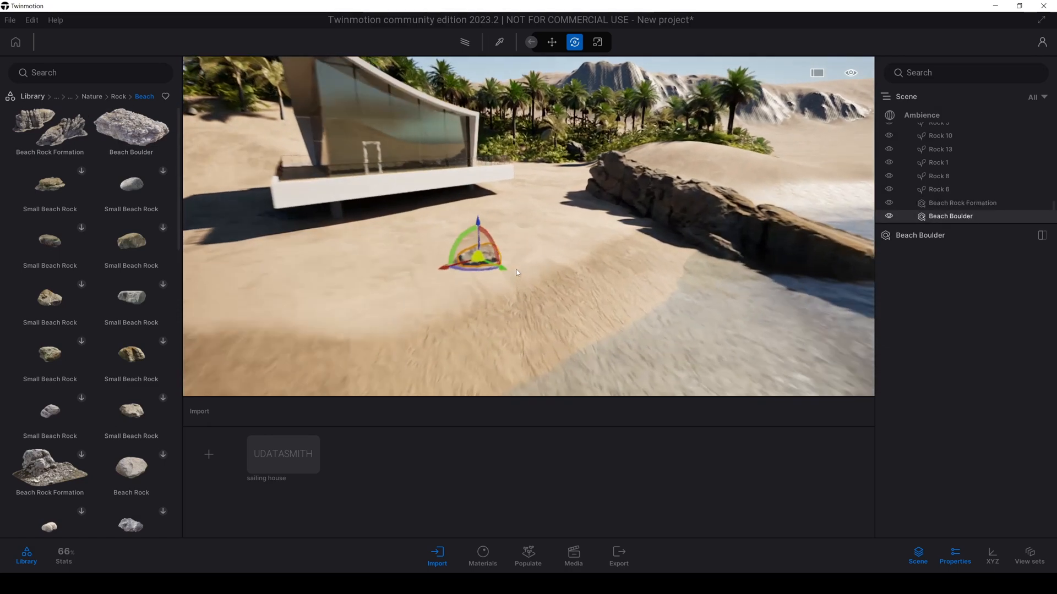
scroll(518, 268, down, 5)
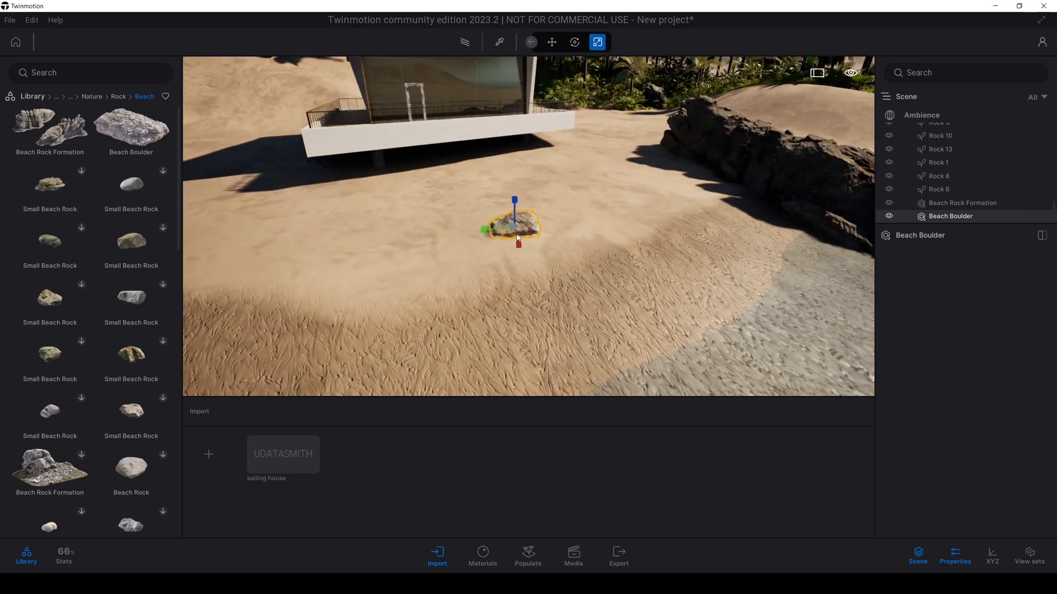
drag(519, 218, 543, 176)
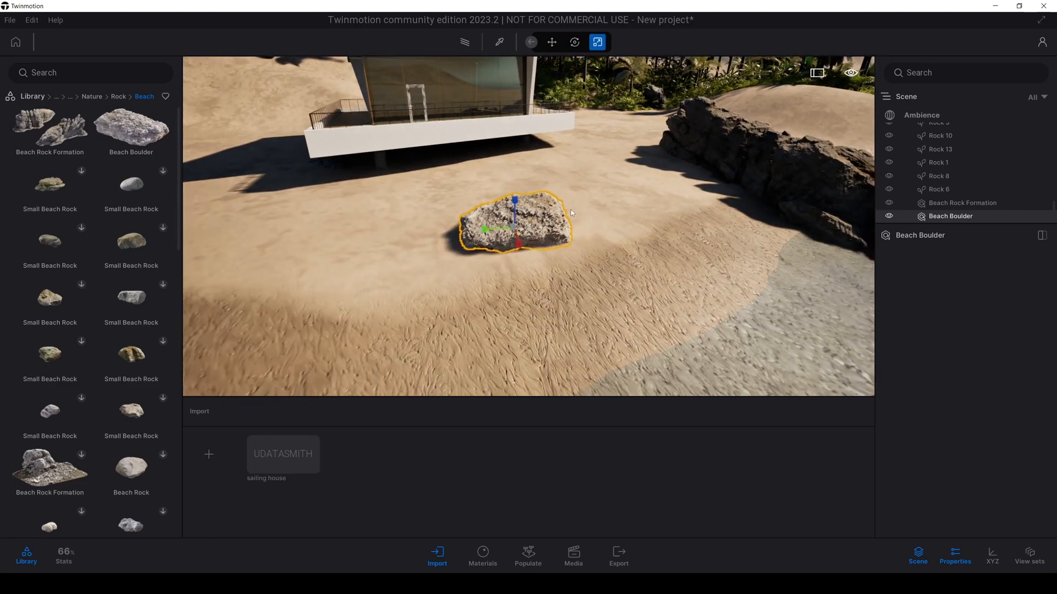
Move the enlarged boulder under the edge of the house's deck, on the side facing the rock formation
right_drag(544, 176, 496, 176)
key(s)
key(a)
key(w)
drag(686, 229, 633, 154)
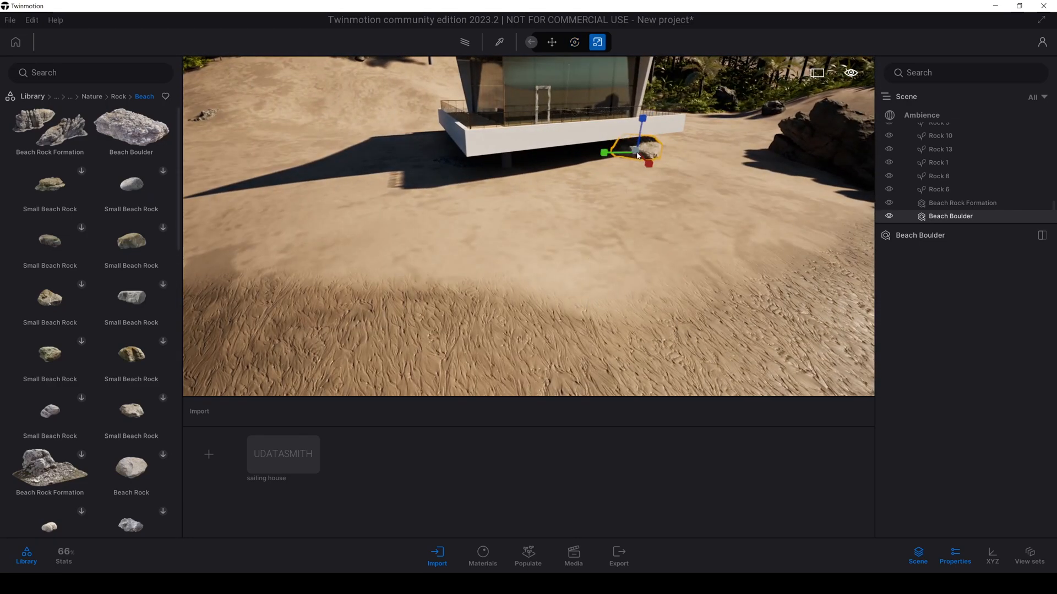
scroll(594, 196, down, 5)
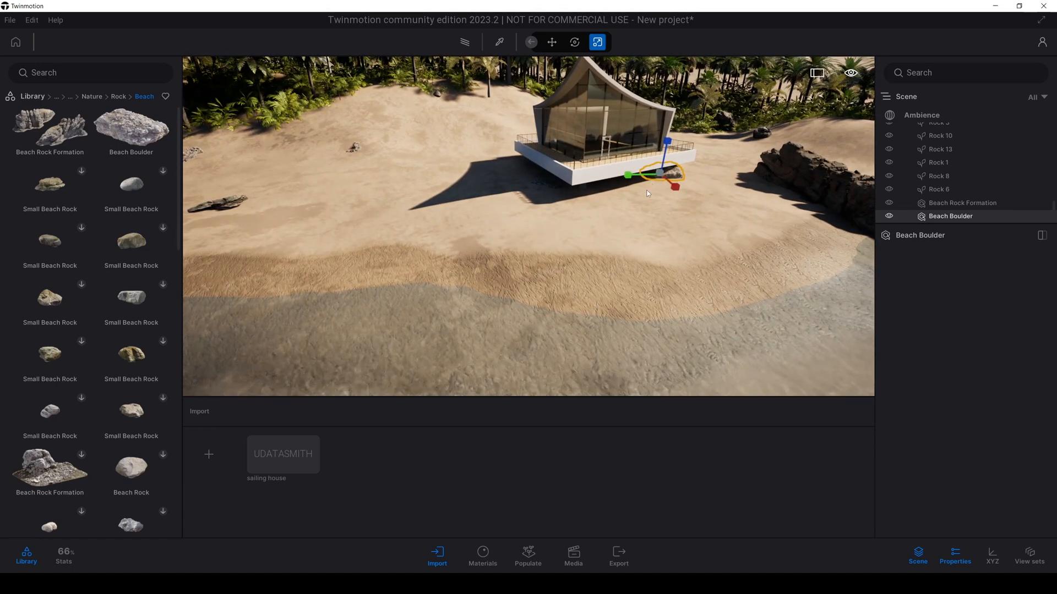
scroll(647, 195, up, 1)
Copy the boulder from beside the deck and position the copy at the waterline in front of the house
key(r)
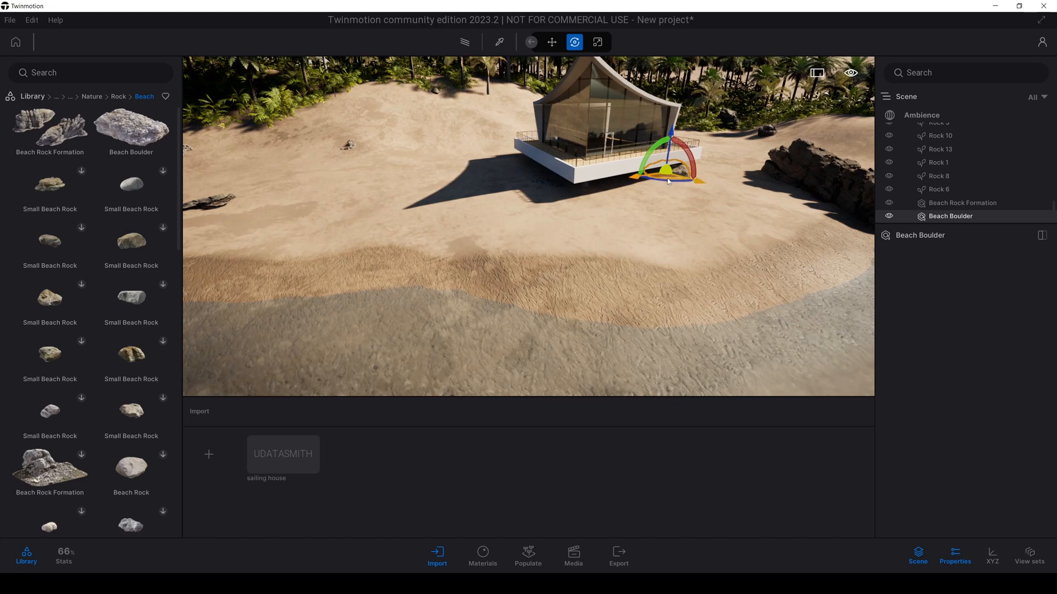
shift+drag(669, 181, 561, 213)
click(495, 352)
key(v)
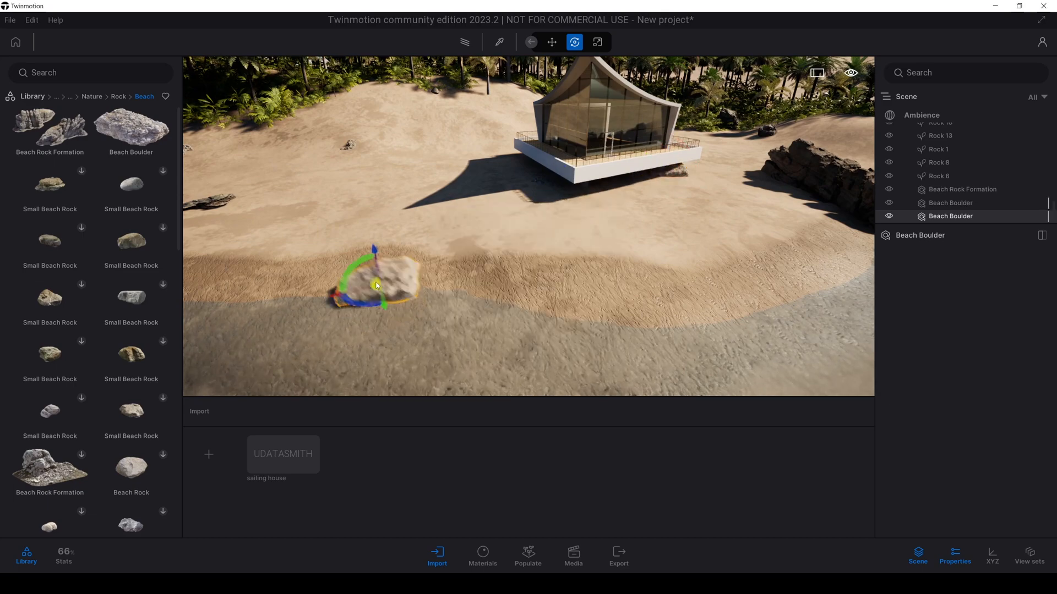
drag(376, 285, 408, 303)
shift+middle_drag(408, 303, 433, 213)
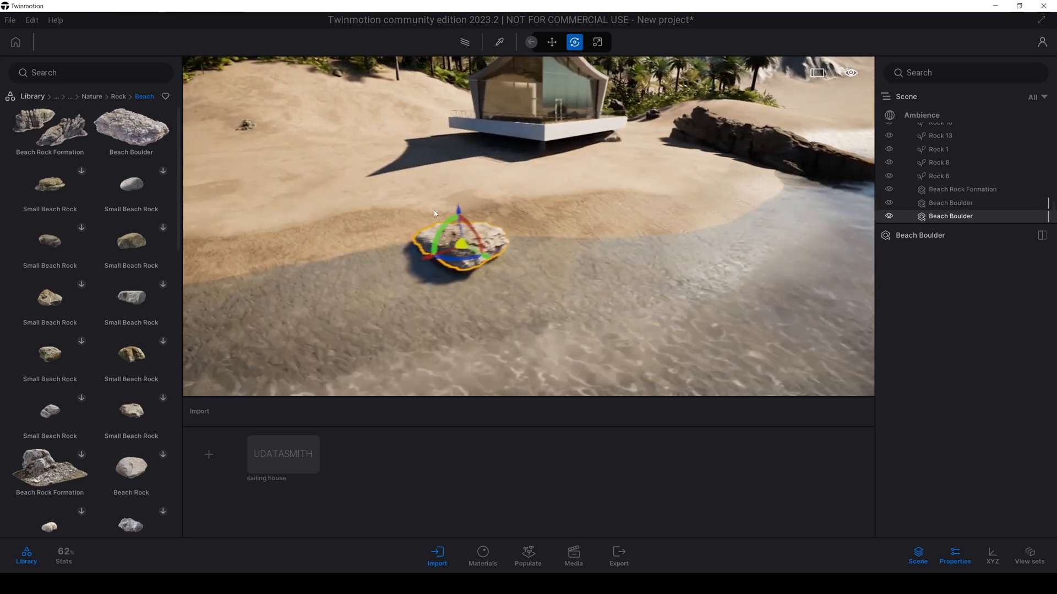
Rotate the boulder copy lying at the waterline in front of the house and deselect it
drag(471, 211, 487, 245)
shift+middle_drag(689, 367, 537, 240)
click(570, 109)
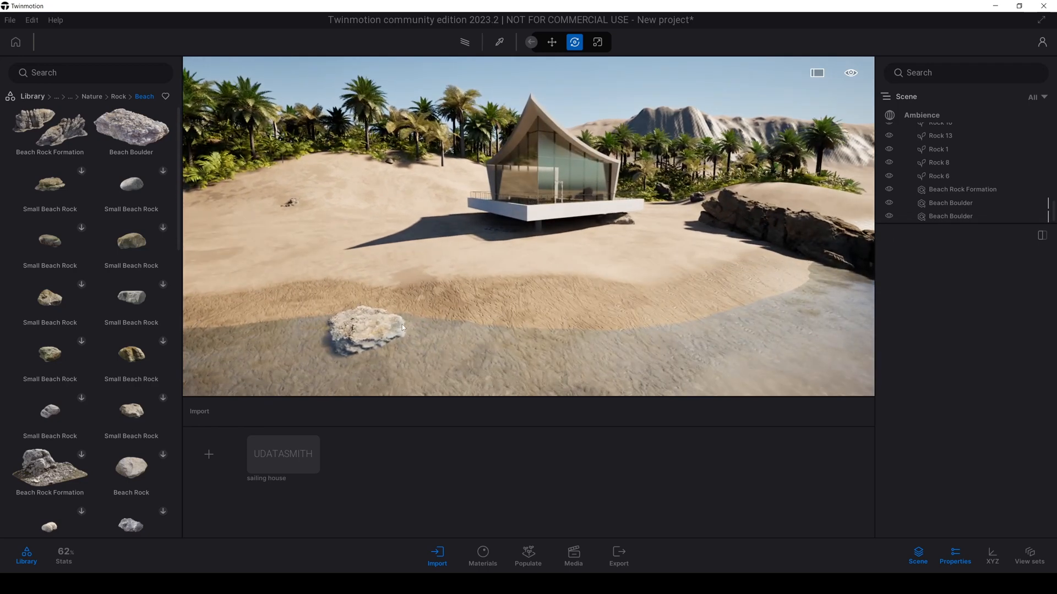
Sample the Beach Boulder material from the boulder at the waterline and lower its luminosity to 20%
key(t)
click(366, 316)
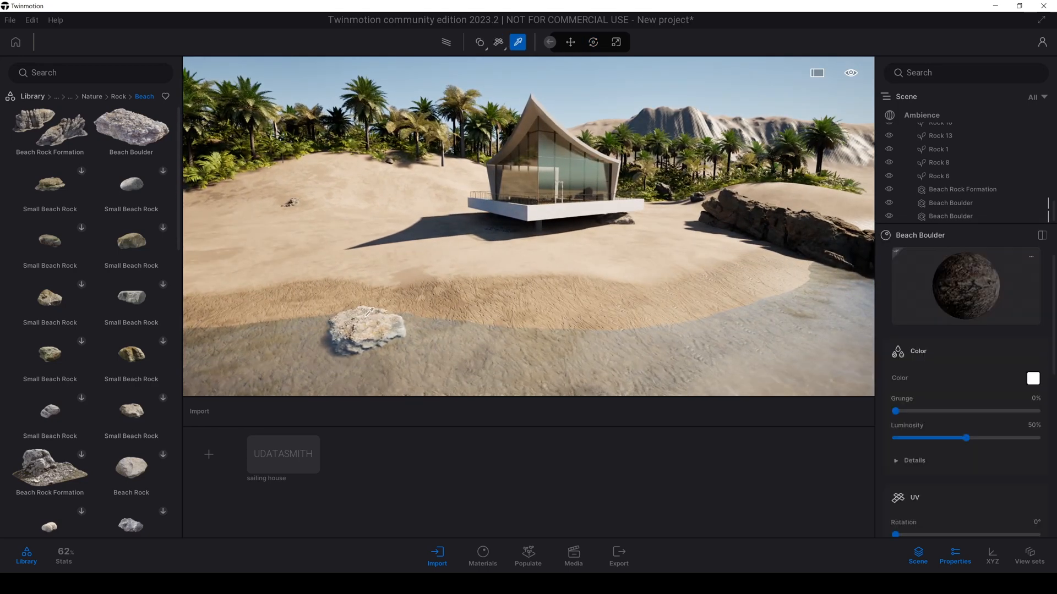
key(w)
key(a)
drag(962, 441, 921, 440)
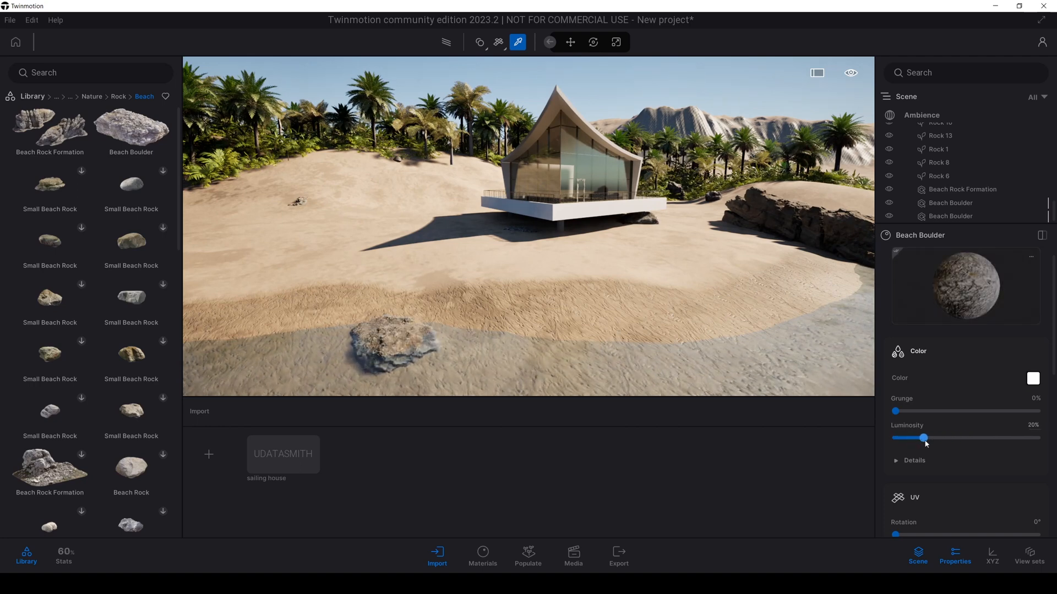
right_drag(574, 284, 579, 256)
key(s)
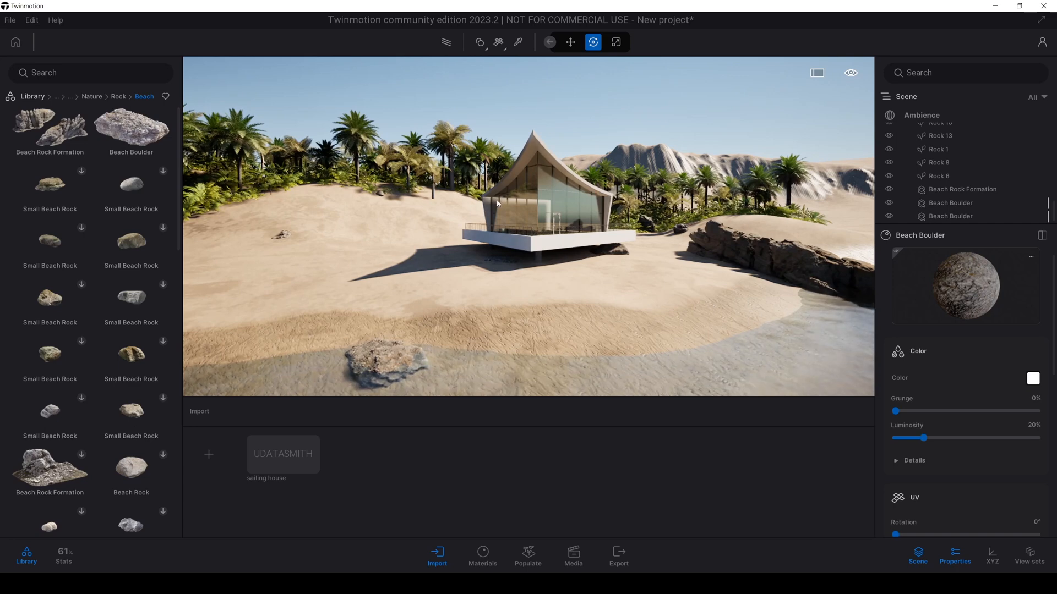
Place a Gigantic Sandstone Terrain from the Megascans cliff rocks behind the palm grove as a mountain backdrop
click(92, 96)
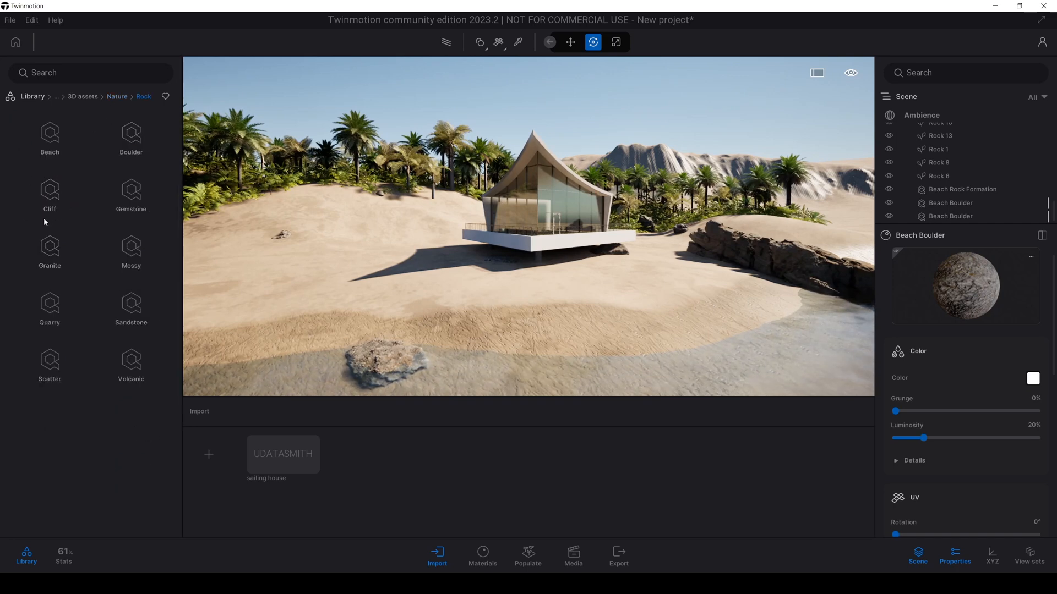
click(48, 213)
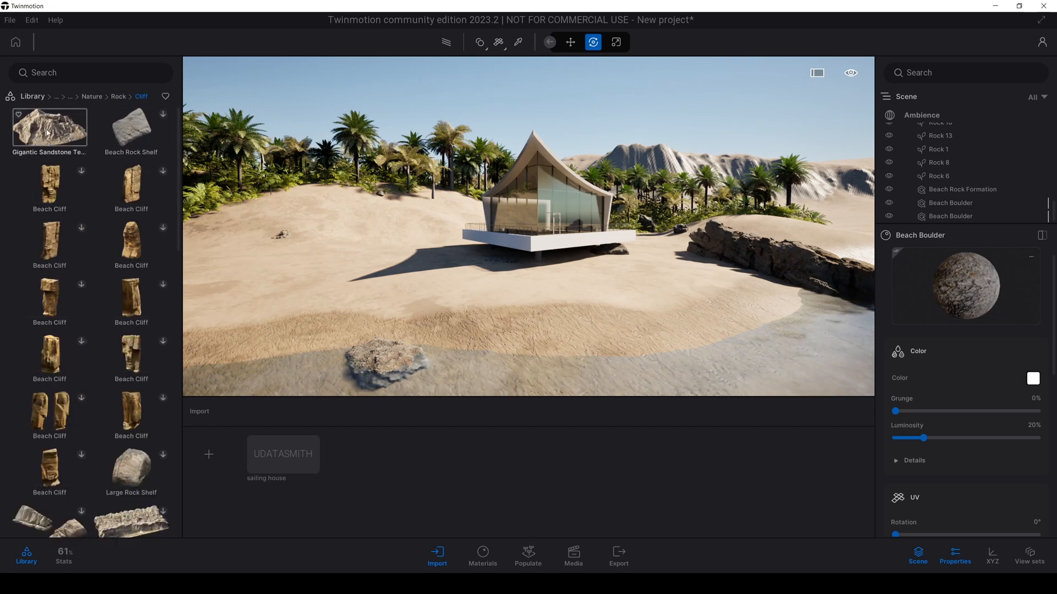
drag(471, 268, 448, 220)
key(e)
right_drag(448, 220, 442, 187)
key(s)
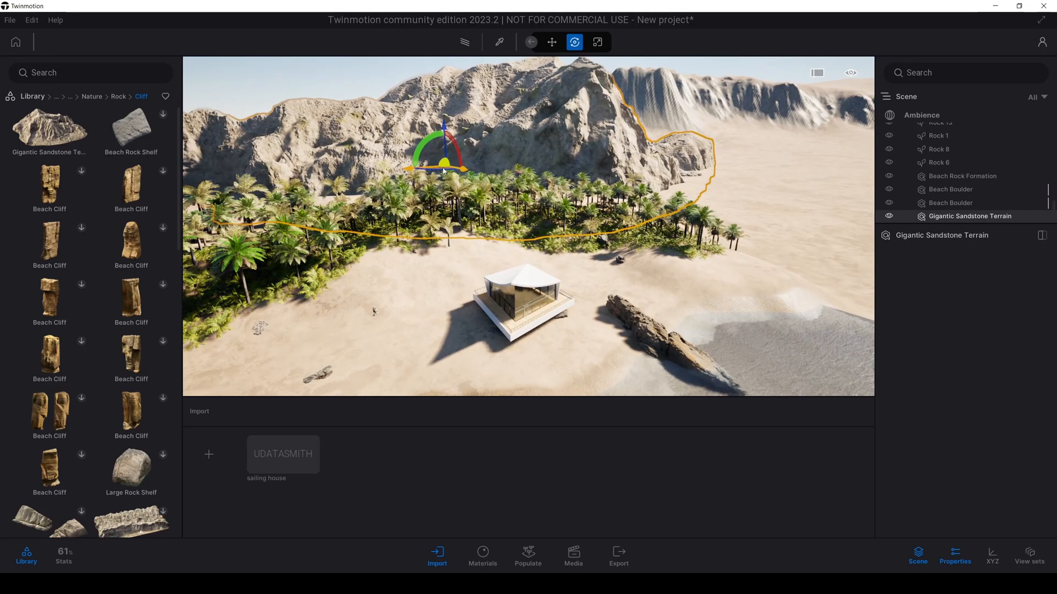
key(e)
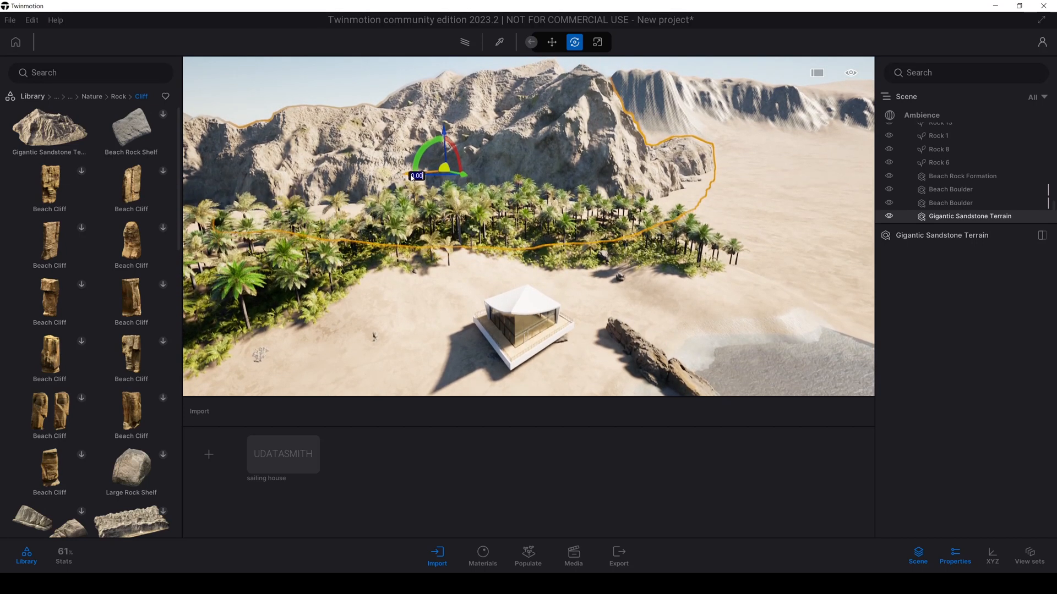
Copy the Gigantic Sandstone Terrain sideways behind the palms as one instance with a spacing of 212.13 m
shift+drag(424, 176, 582, 163)
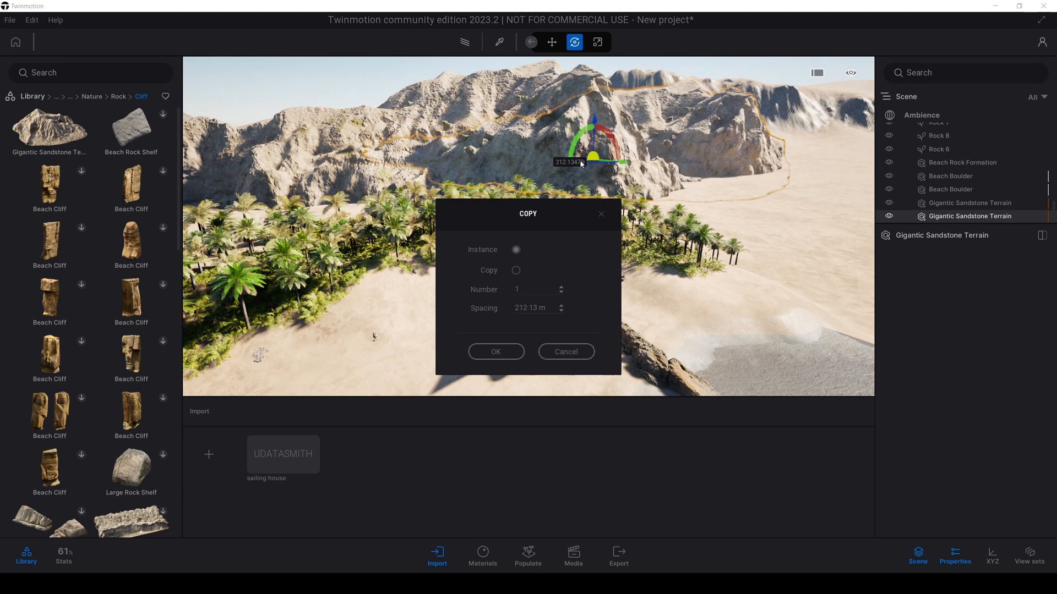
click(515, 346)
text(25)
key(Return)
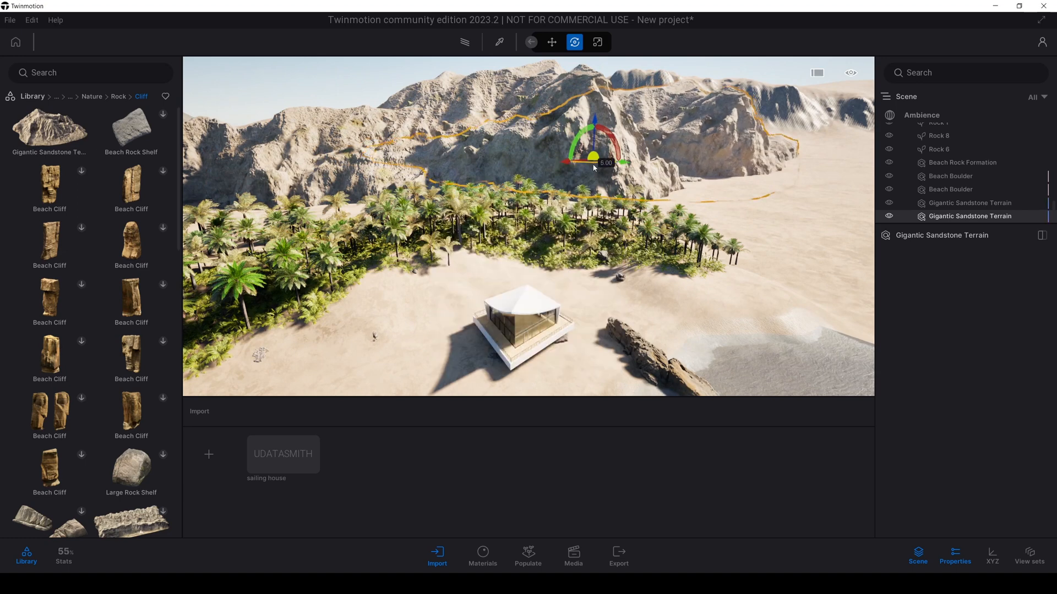
Reposition the copied sandstone terrain further along the mountain line behind the house and scale it down slightly
drag(624, 165, 692, 177)
mouse_move(655, 126)
mouse_down()
mouse_move(657, 98)
mouse_move(657, 116)
mouse_up()
middle_drag(604, 284, 669, 238)
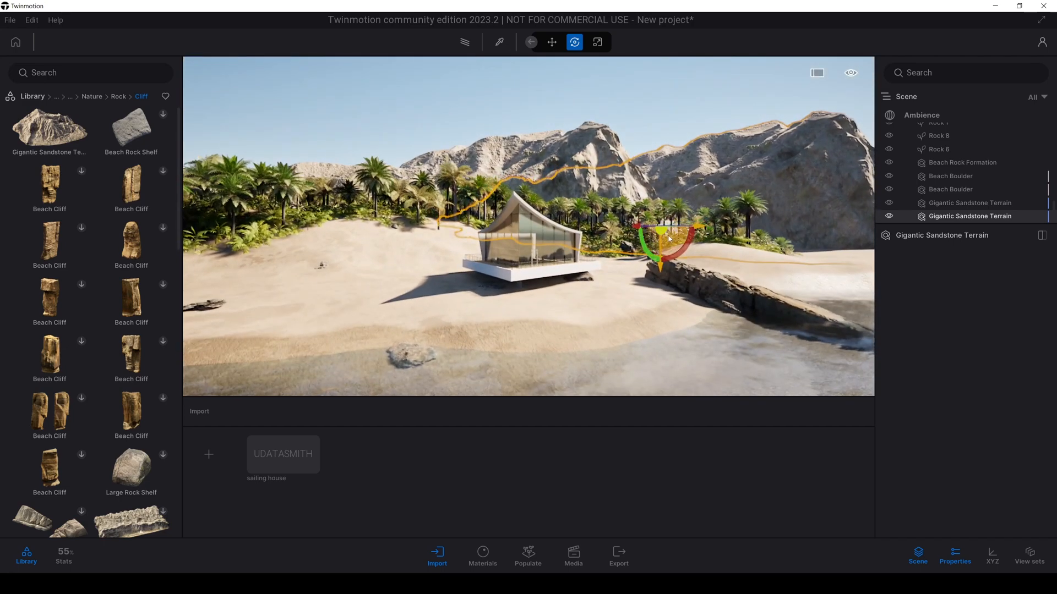
key(Tab)
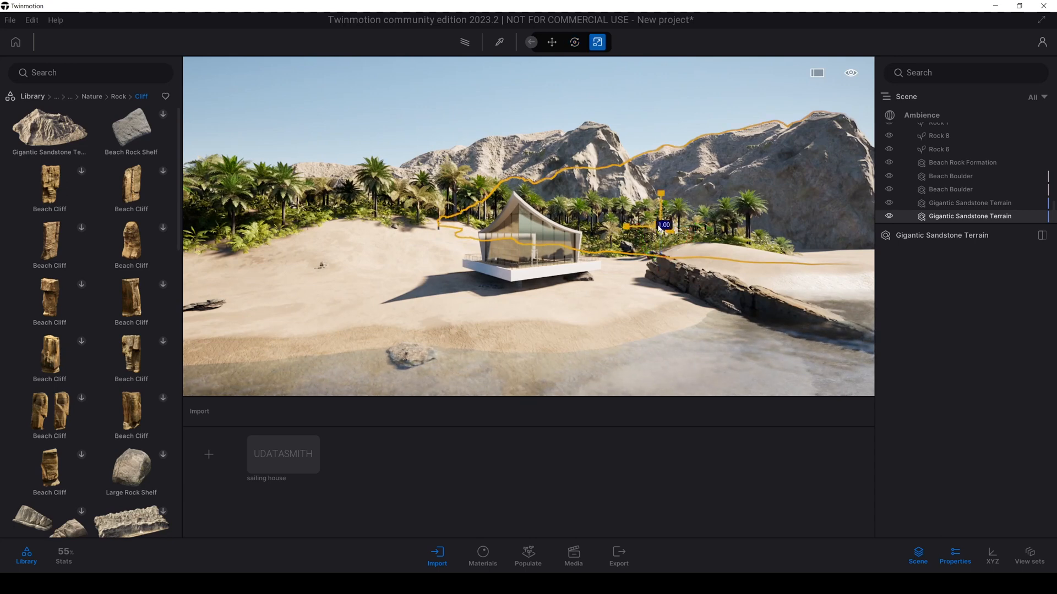
drag(660, 227, 663, 239)
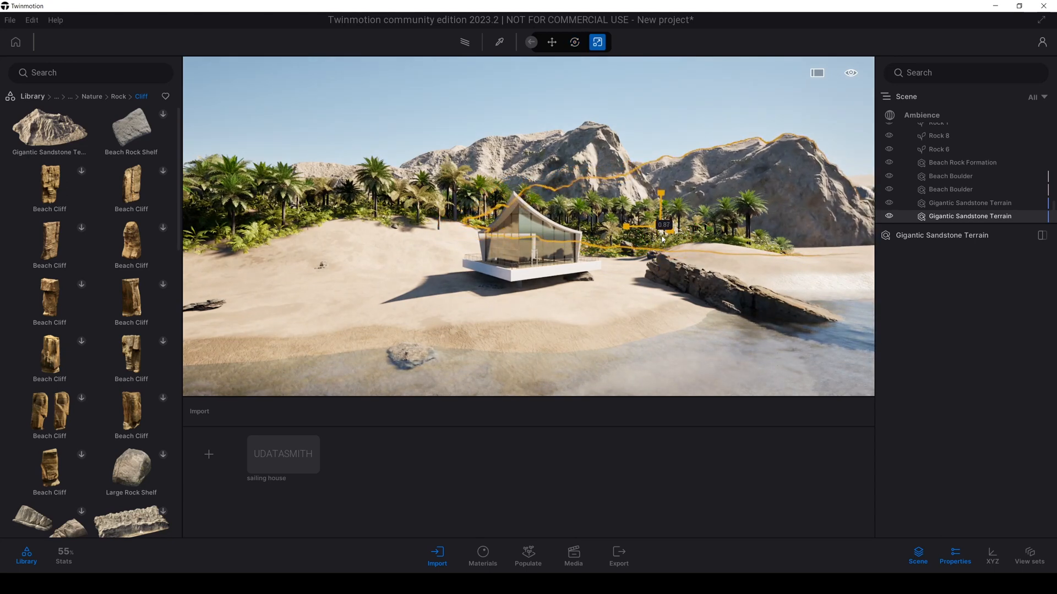
click(677, 139)
scroll(669, 219, up, 3)
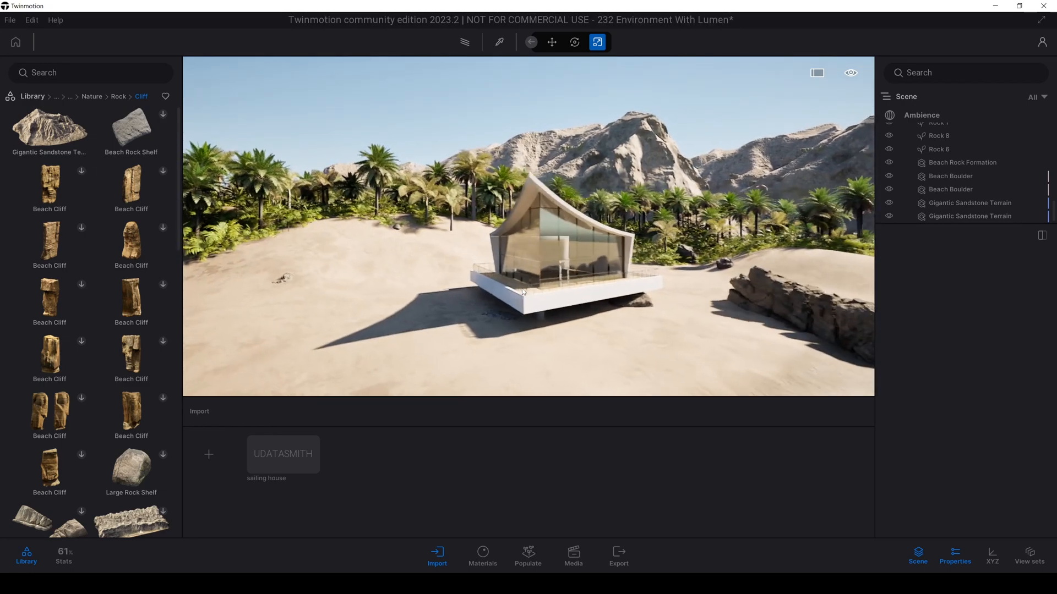
Open the tileable leakage decals in the Megascans library
click(95, 97)
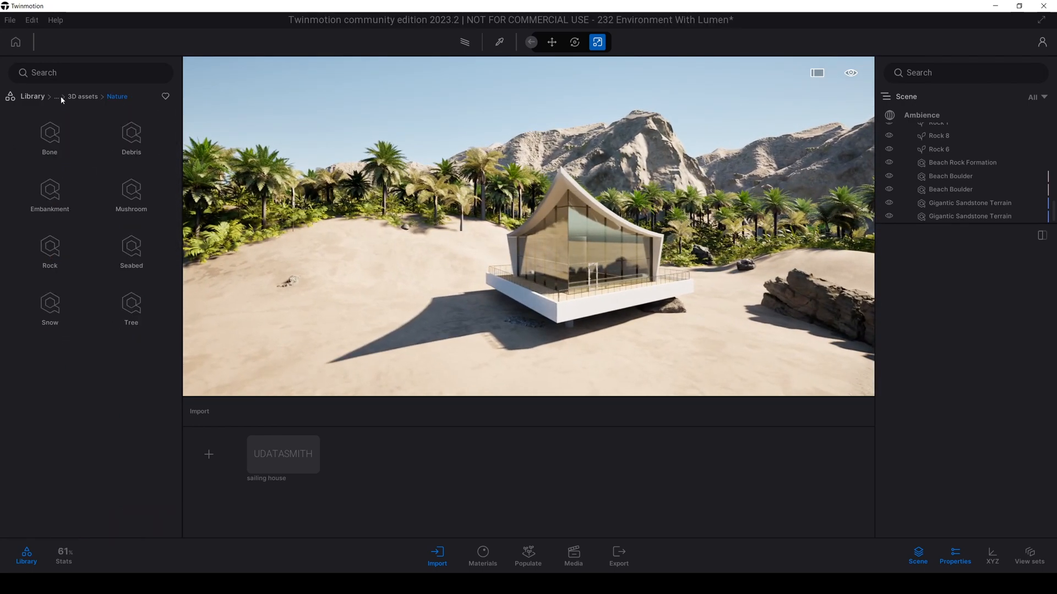
click(79, 98)
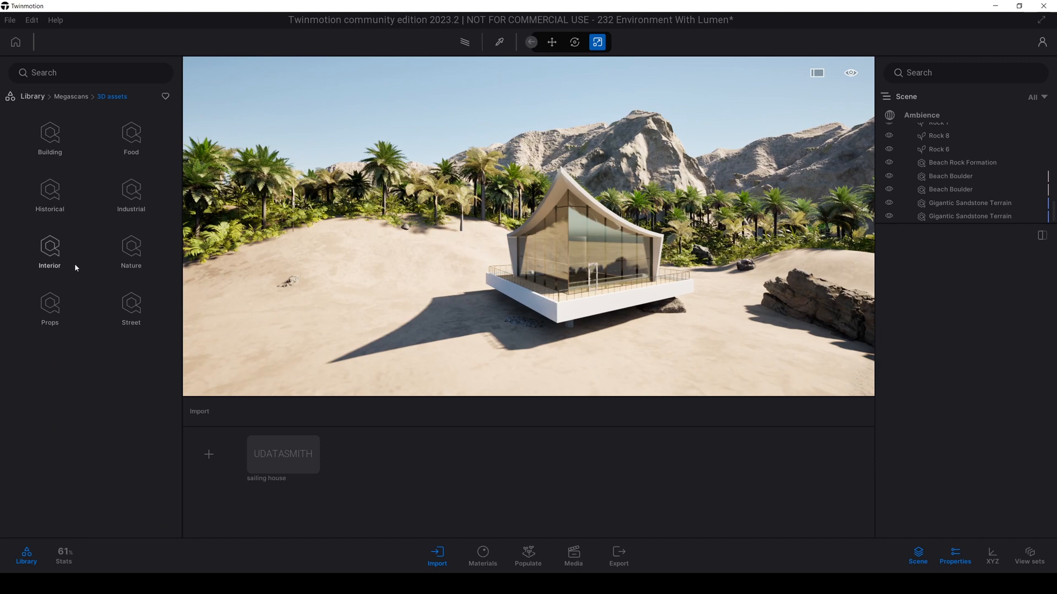
click(70, 97)
click(128, 199)
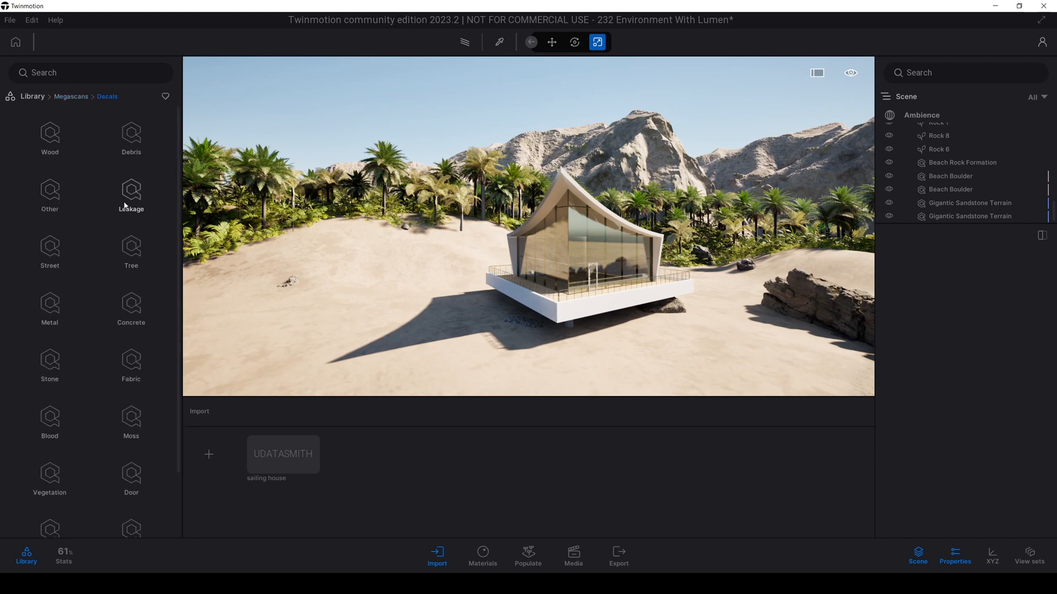
click(128, 203)
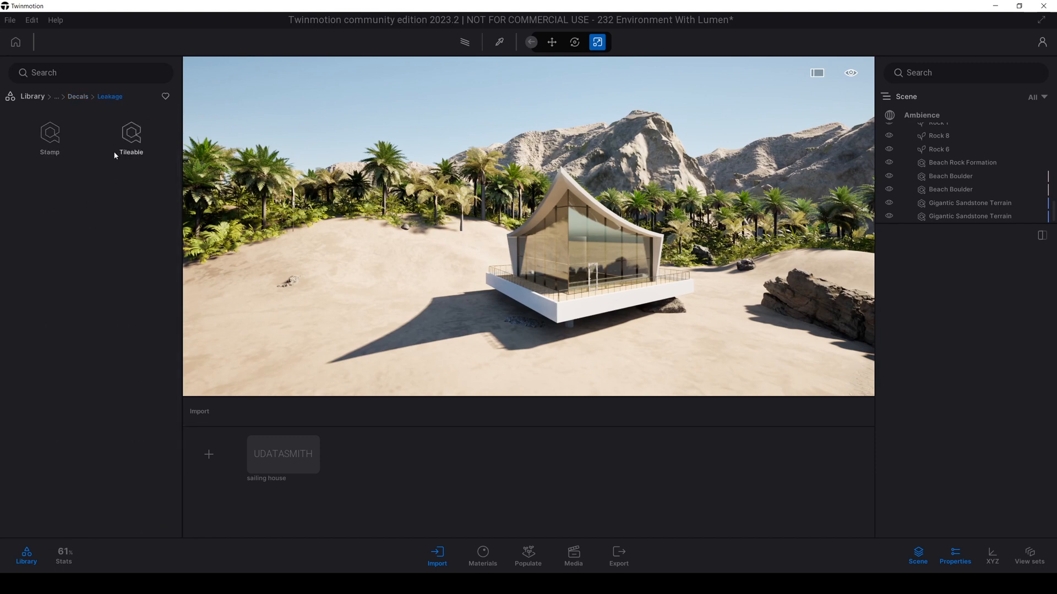
click(127, 140)
Place the first Leakage decal on the white front face of the house's deck
scroll(423, 247, up, 5)
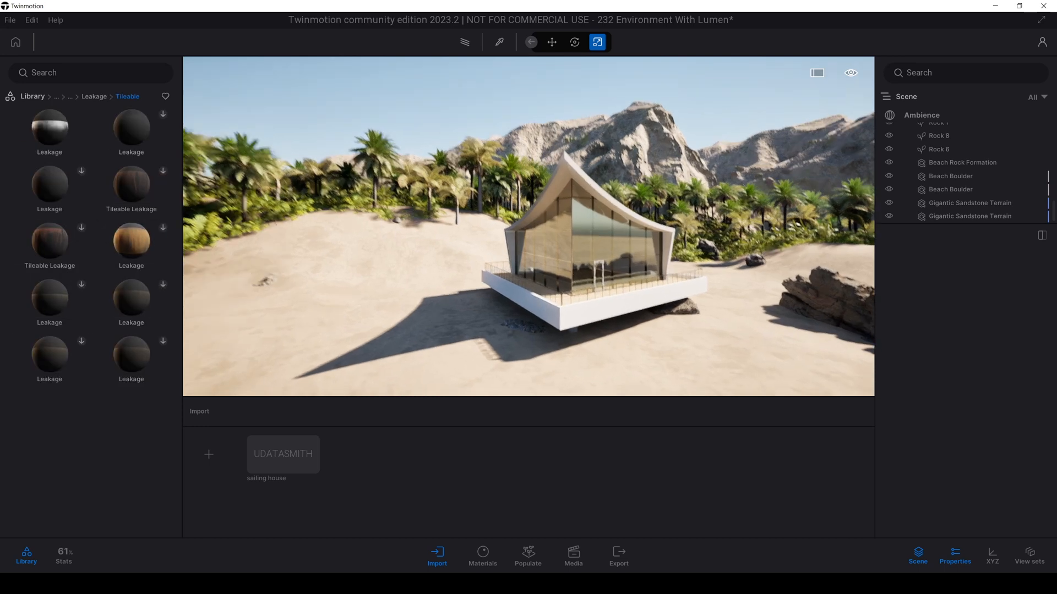
key(w)
key(d)
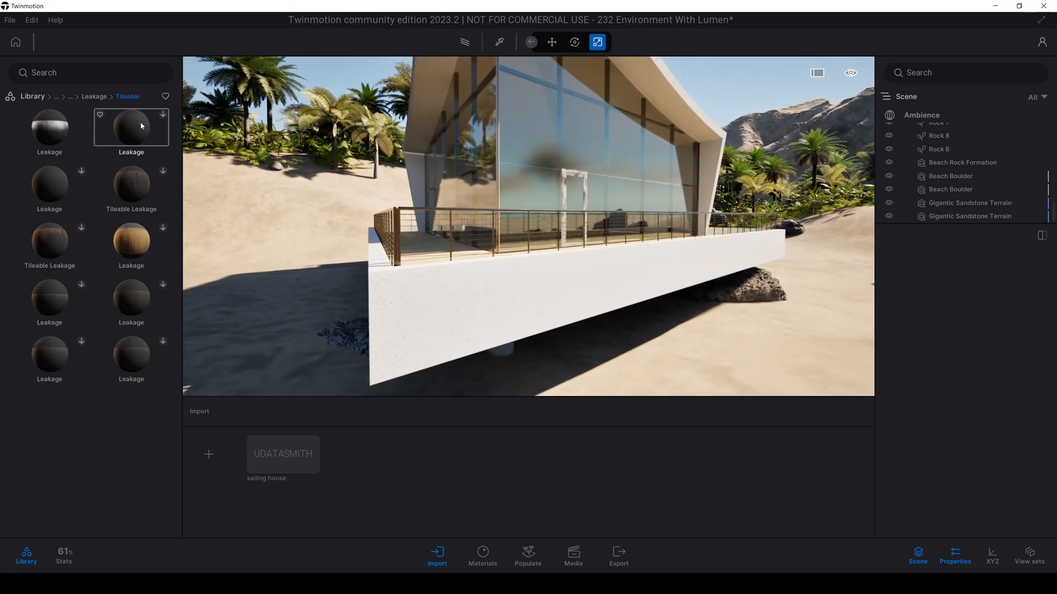
drag(46, 135, 483, 243)
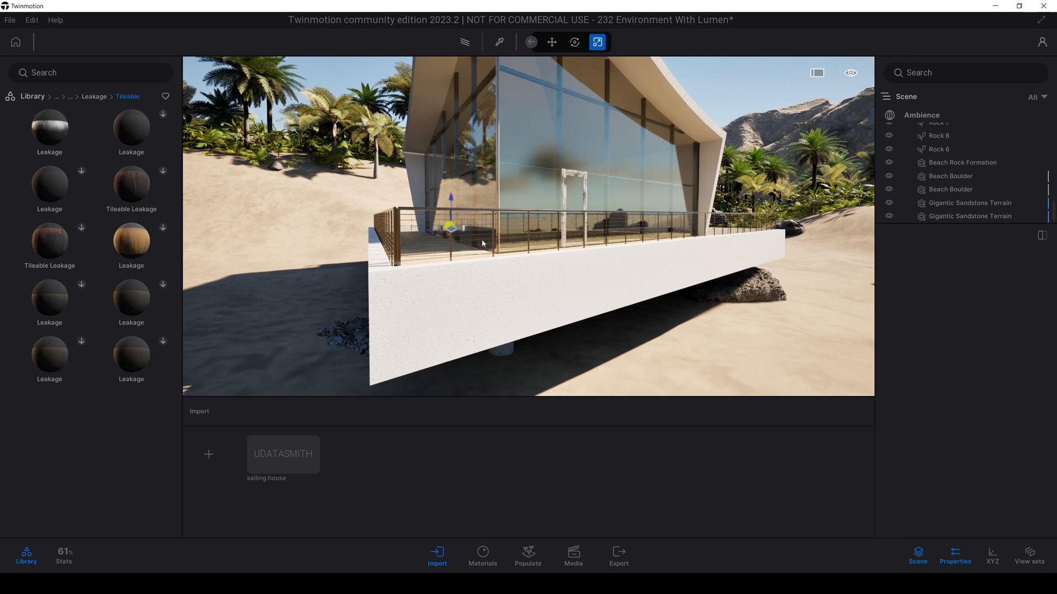
drag(554, 277, 552, 275)
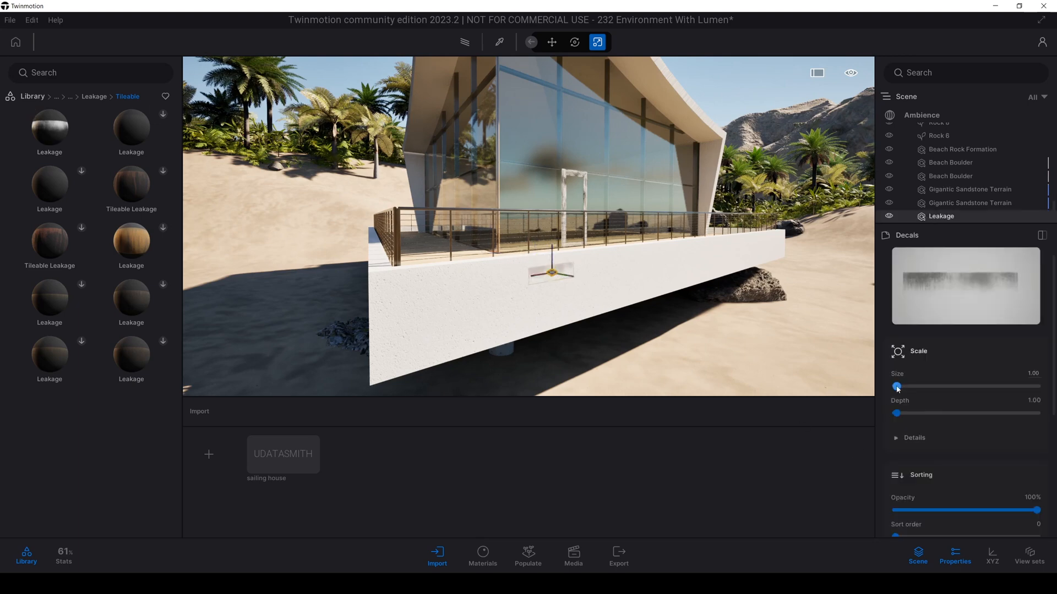
Enlarge the Leakage decal to size 7.97 and move it along the deck face toward the boulder under the deck
drag(897, 388, 907, 386)
shift+middle_drag(609, 263, 617, 223)
key(r)
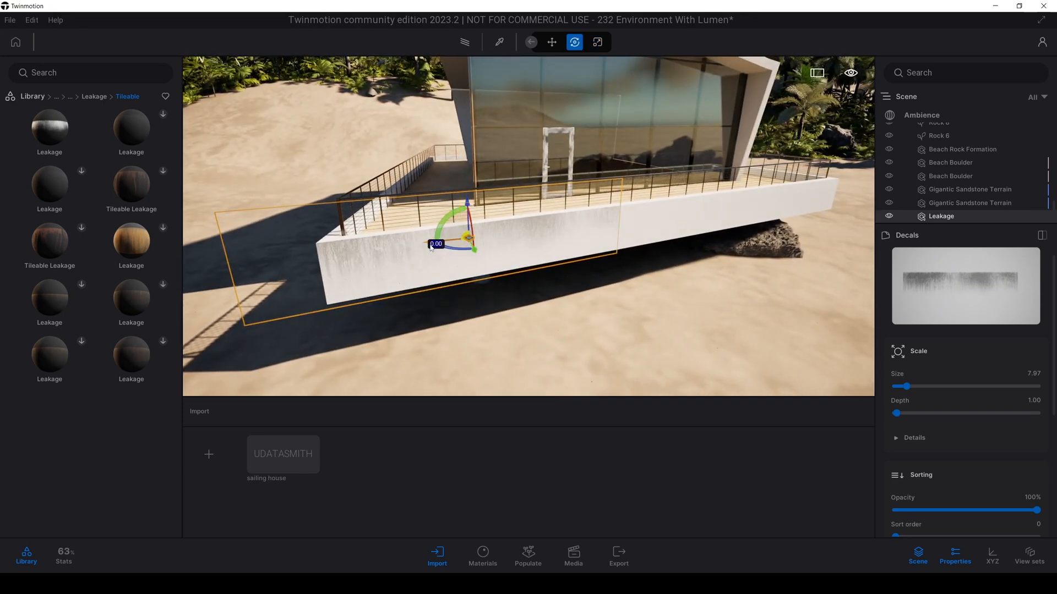
drag(430, 243, 615, 259)
key(e)
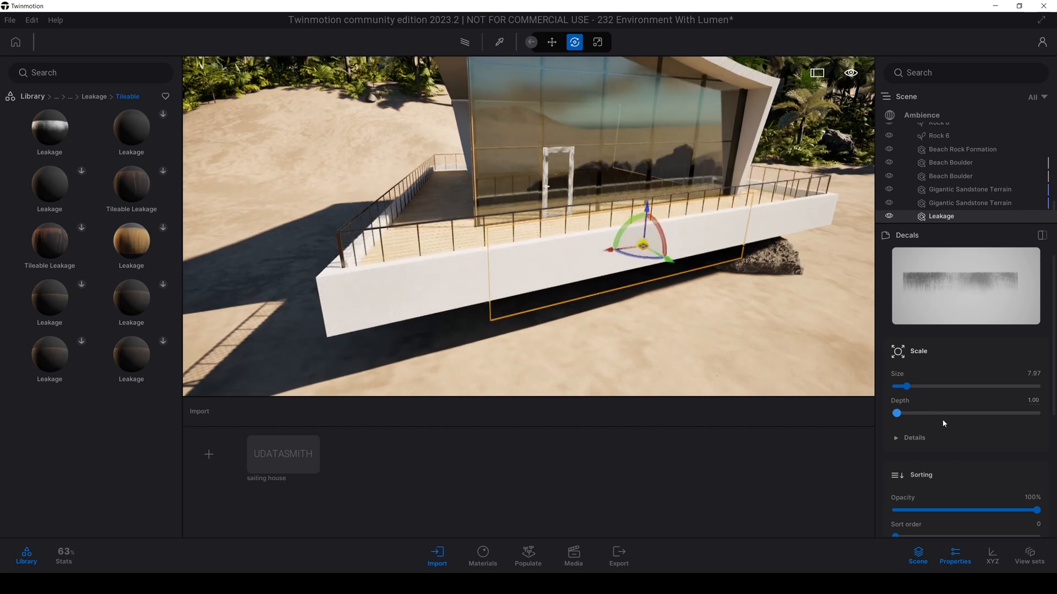
Increase the Leakage decal's depth to 27.82 and shift it so the stains project onto the deck's front face
key(w)
drag(903, 415, 934, 414)
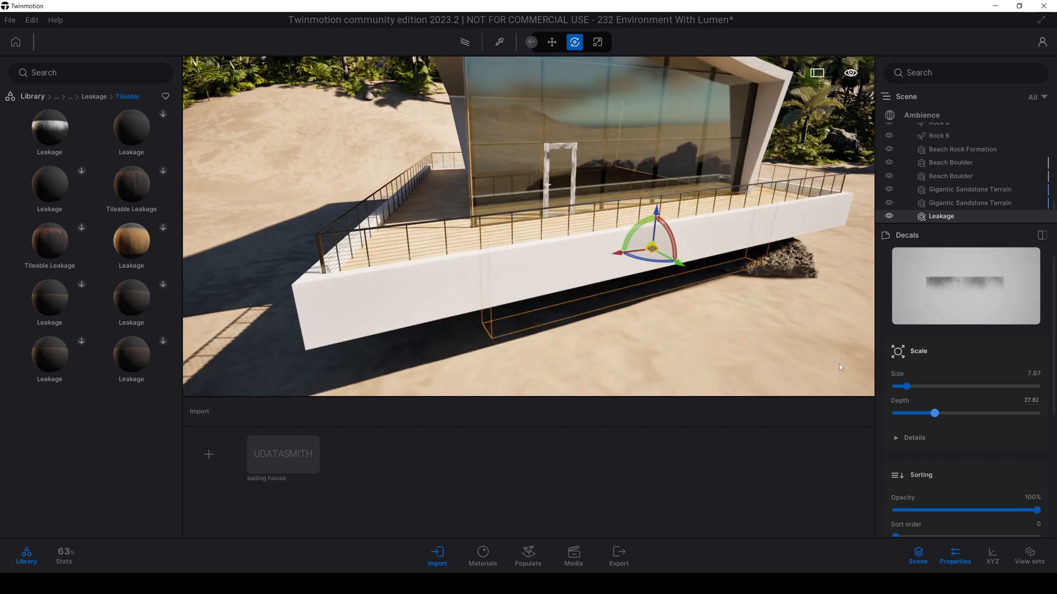
drag(645, 254, 641, 253)
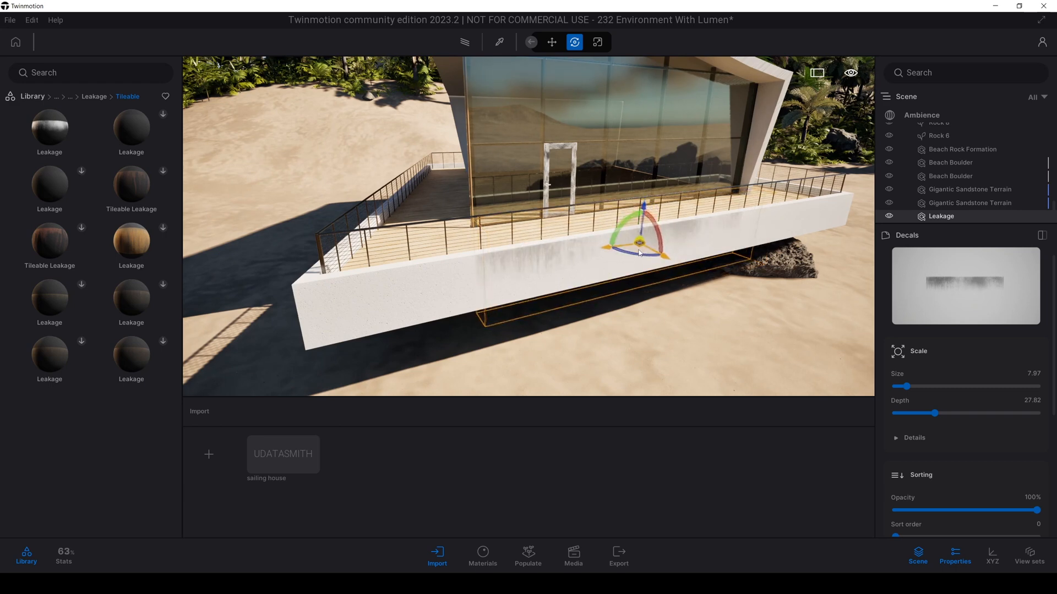
Widen the Leakage decal along the deck's front face by setting its width to 1.8
right_drag(641, 253, 605, 251)
key(d)
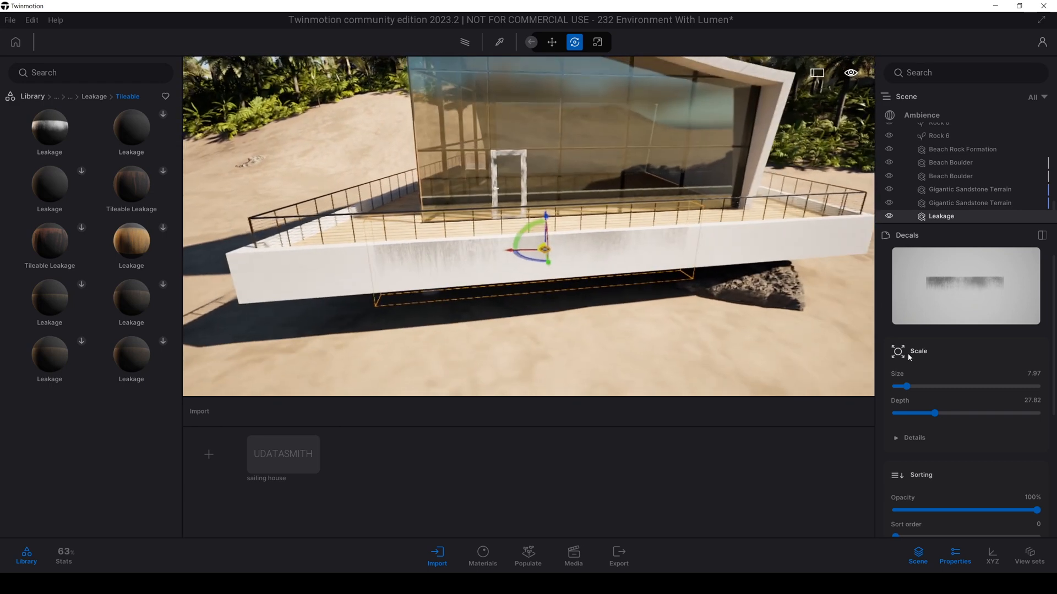
key(a)
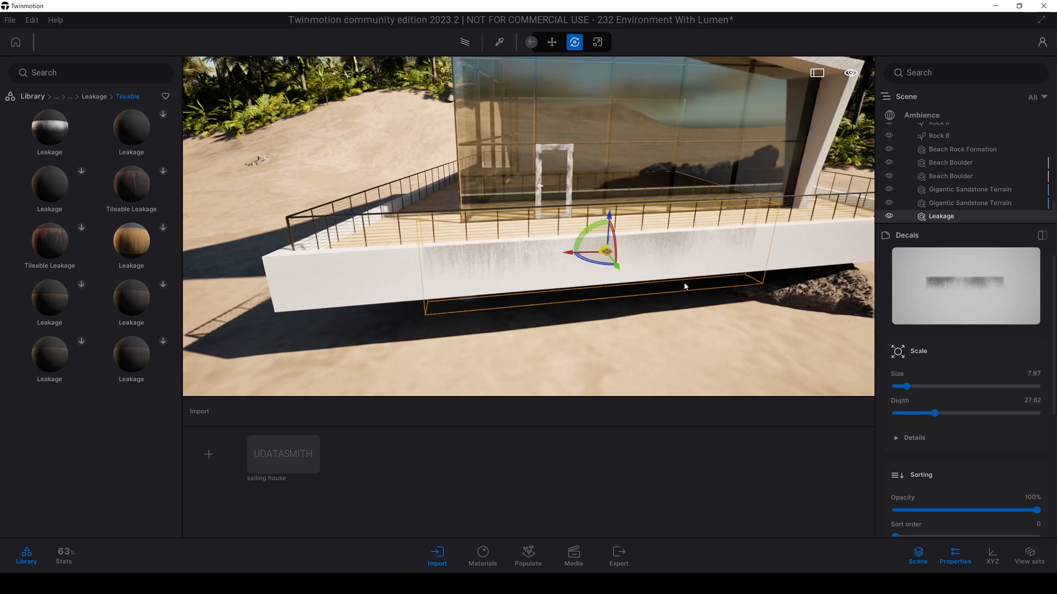
scroll(935, 445, down, 1)
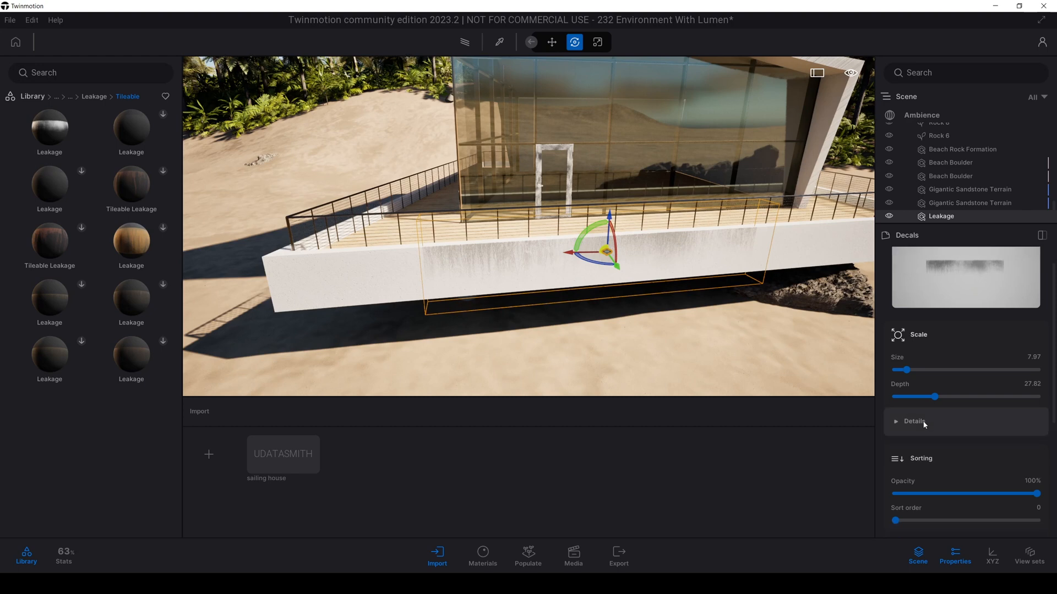
scroll(913, 435, up, 1)
click(900, 440)
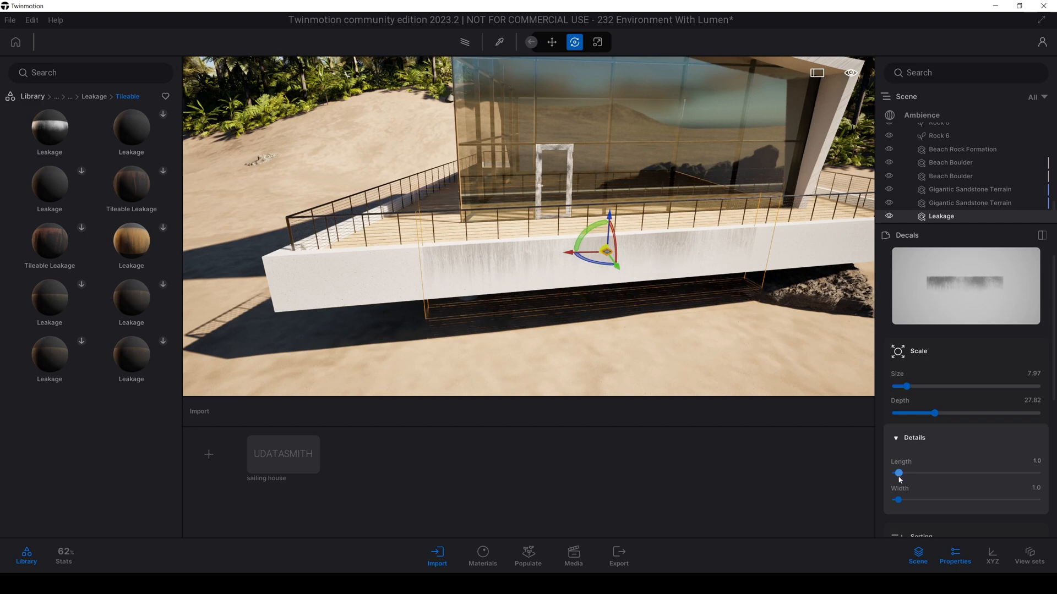
drag(898, 500, 906, 499)
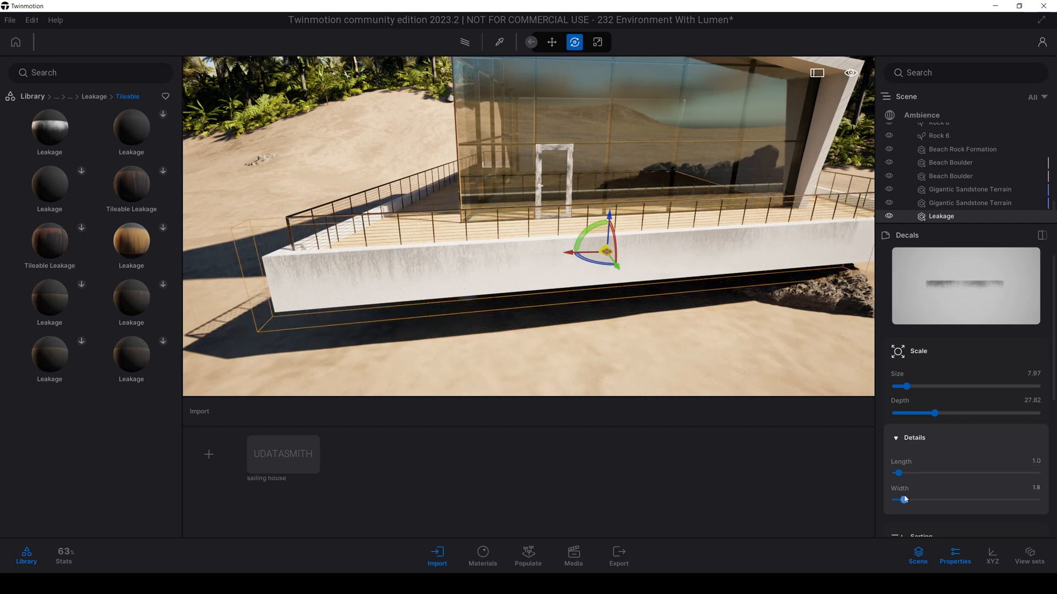
Recentre the Leakage decal along the deck's front face and set its depth to 32.20 and width to 2.2
key(s)
key(d)
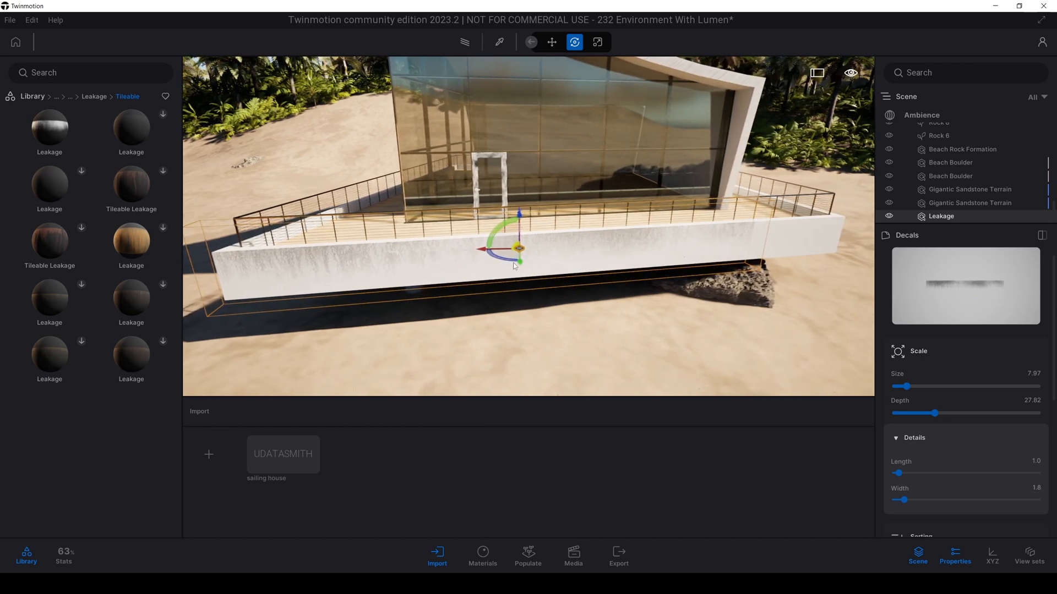
drag(508, 257, 568, 252)
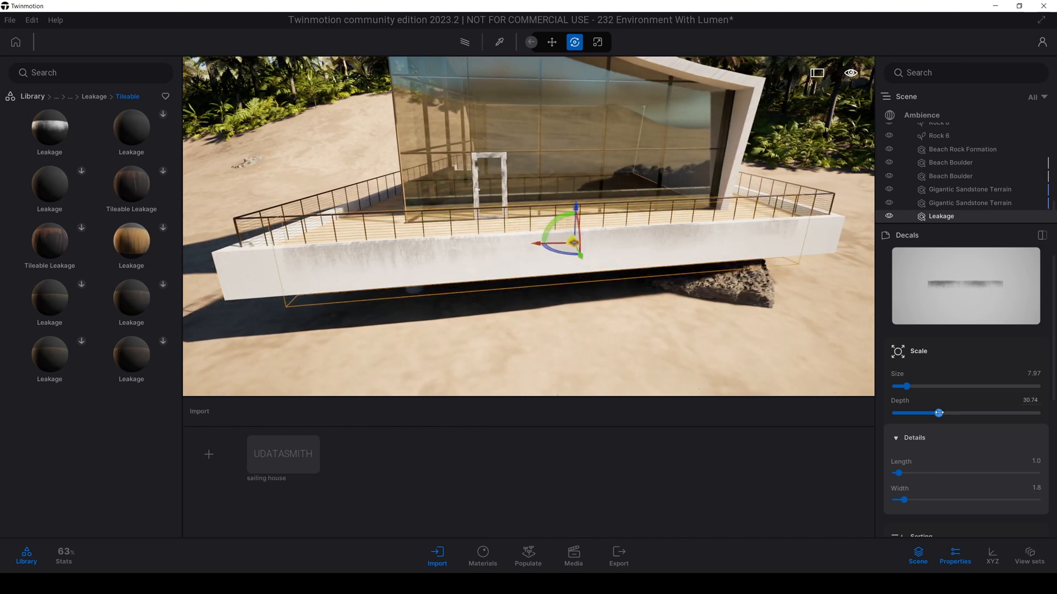
drag(939, 413, 948, 412)
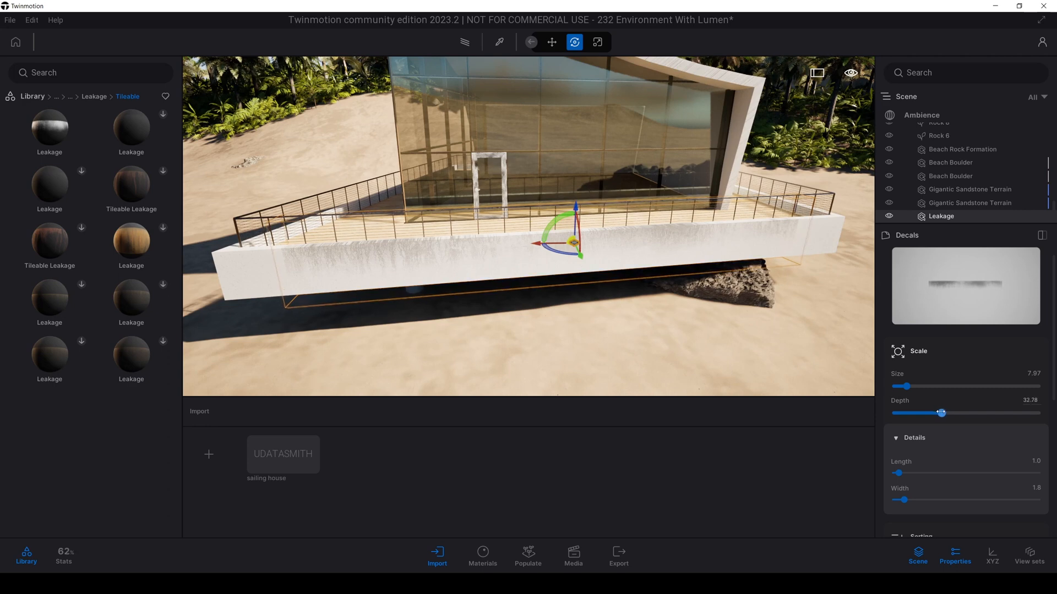
click(908, 499)
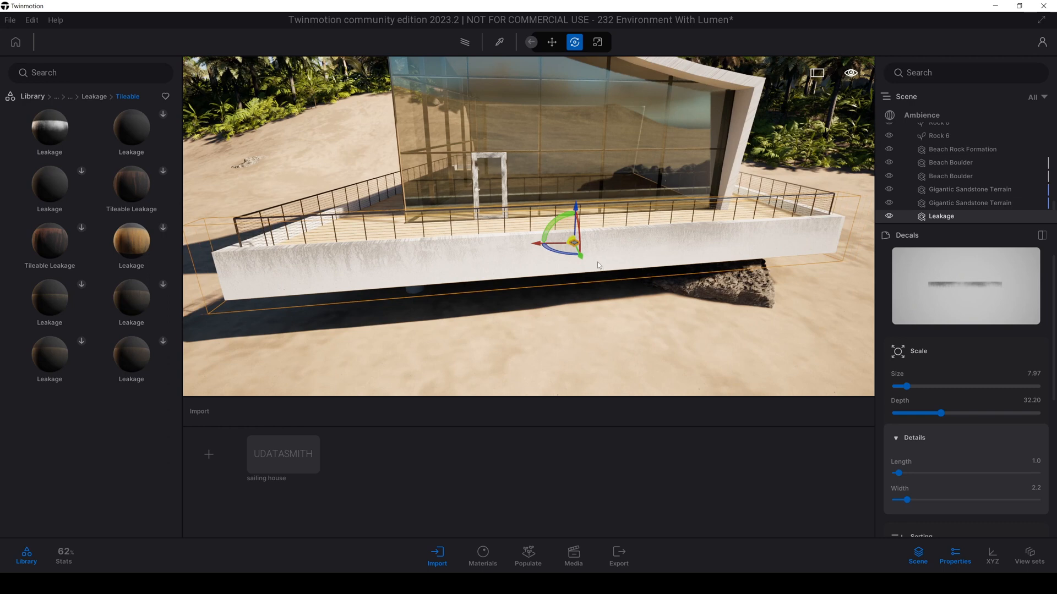
Shift the Leakage decal outward from the deck so its stains stay on the front face at full opacity
drag(582, 260, 586, 263)
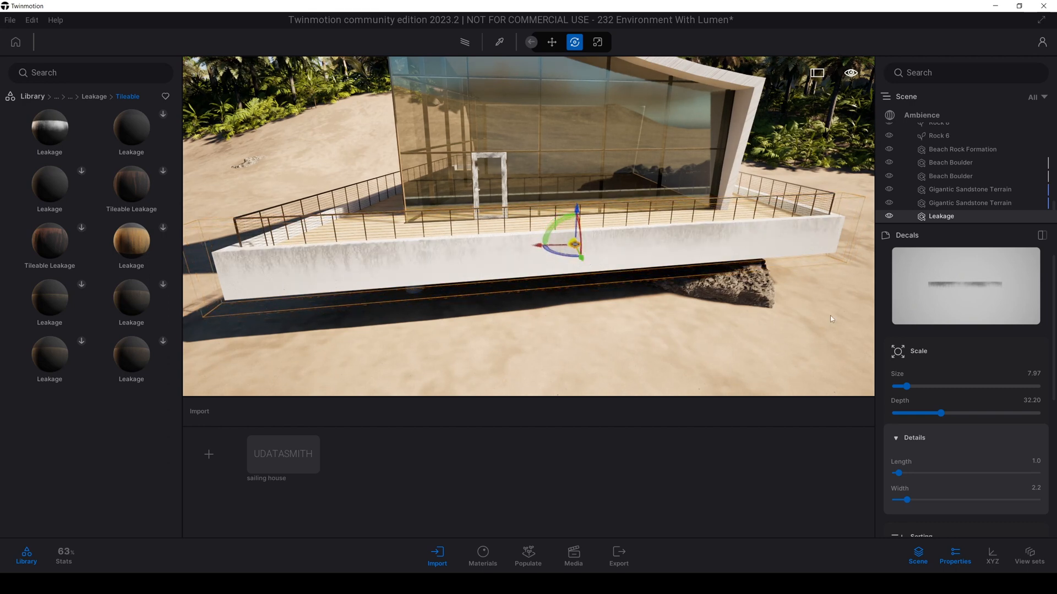
scroll(927, 391, down, 2)
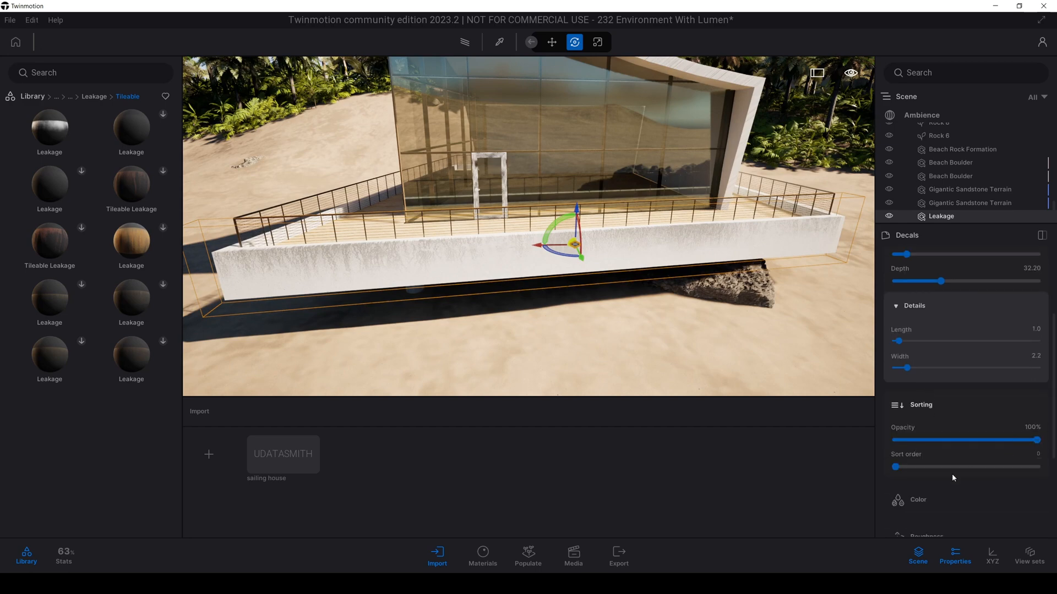
mouse_move(1037, 442)
mouse_down()
mouse_move(916, 441)
mouse_move(1046, 442)
mouse_up()
right_drag(732, 308, 831, 309)
right_drag(738, 242, 692, 240)
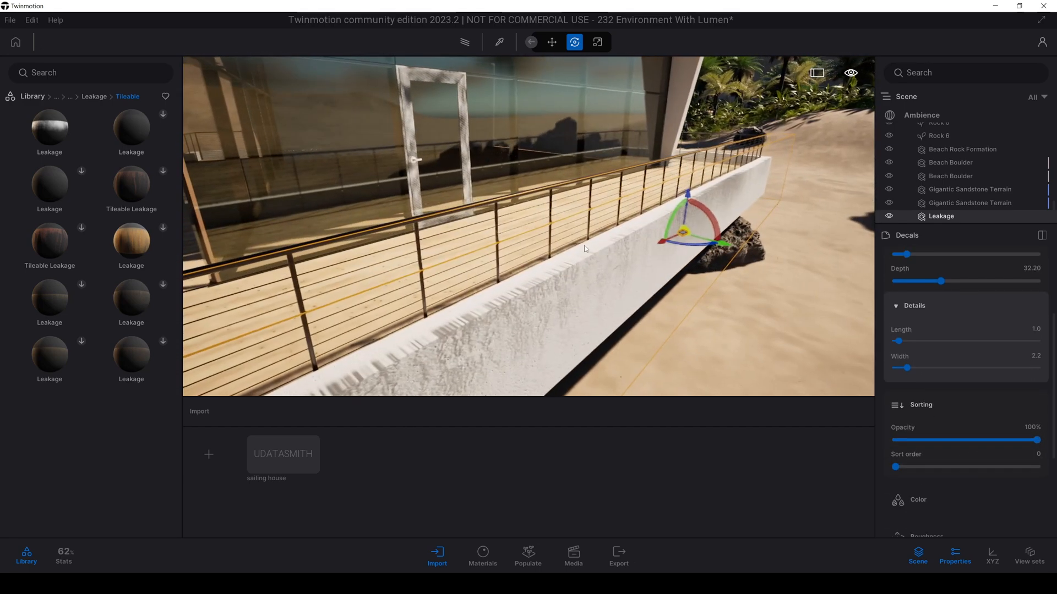
drag(725, 246, 754, 267)
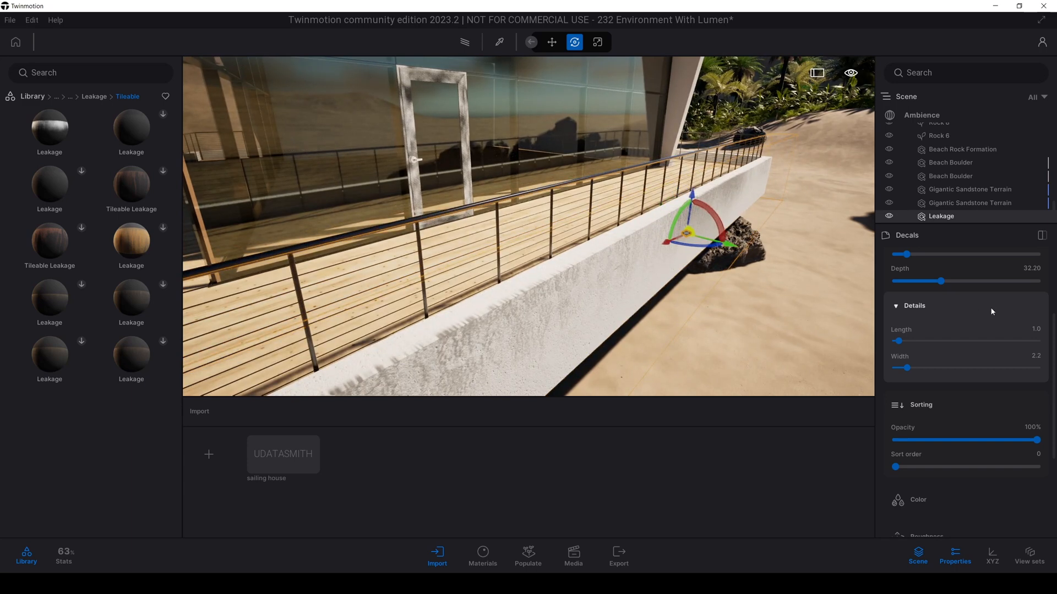
Set the Leakage decal's color luminosity to 46%
scroll(992, 312, up, 3)
scroll(962, 352, down, 5)
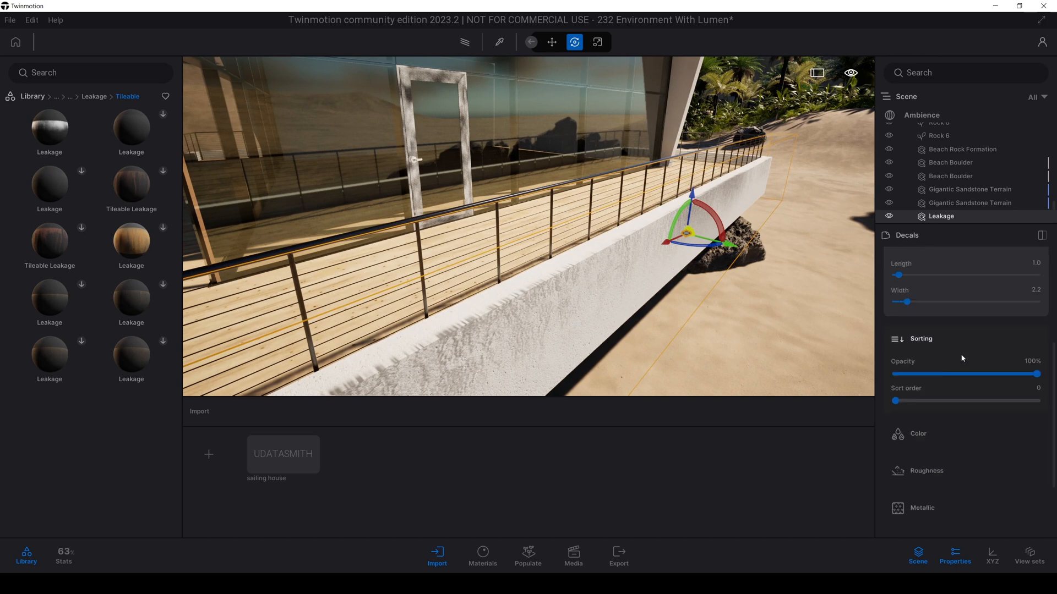
click(928, 438)
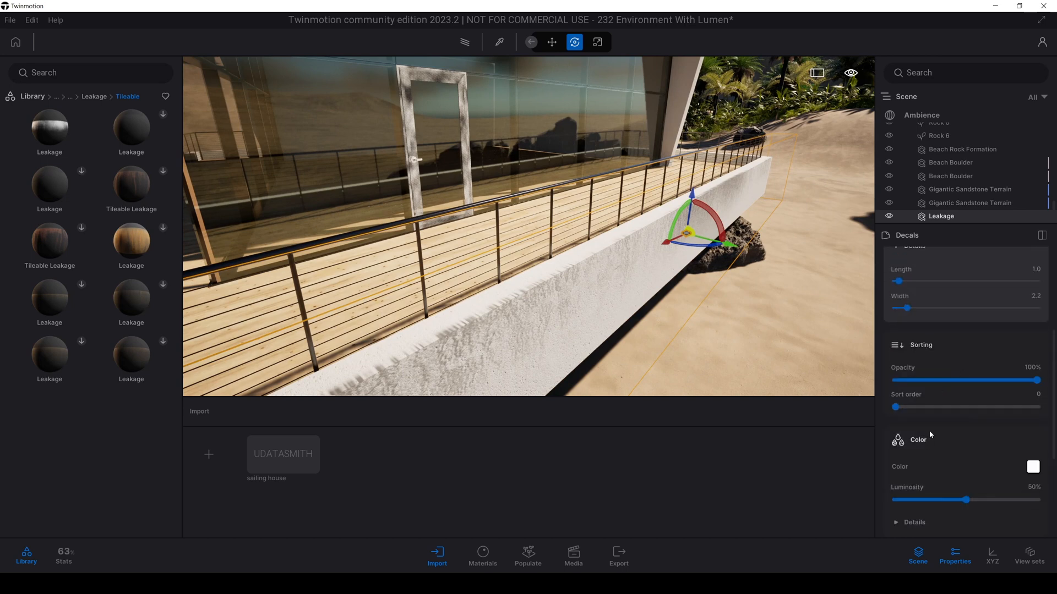
scroll(946, 435, down, 1)
drag(929, 434, 968, 439)
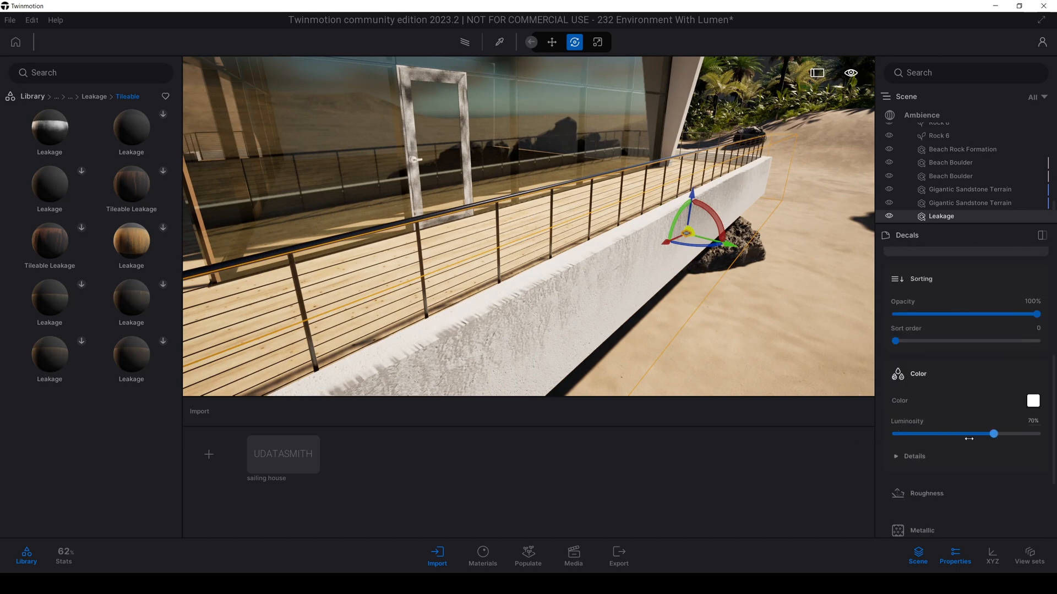
Duplicate the Leakage decal onto the deck's adjacent shaded side face
key(s)
right_drag(792, 336, 787, 311)
key(e)
right_drag(633, 220, 612, 249)
shift+drag(760, 214, 498, 216)
click(501, 352)
shift+middle_drag(517, 317, 519, 295)
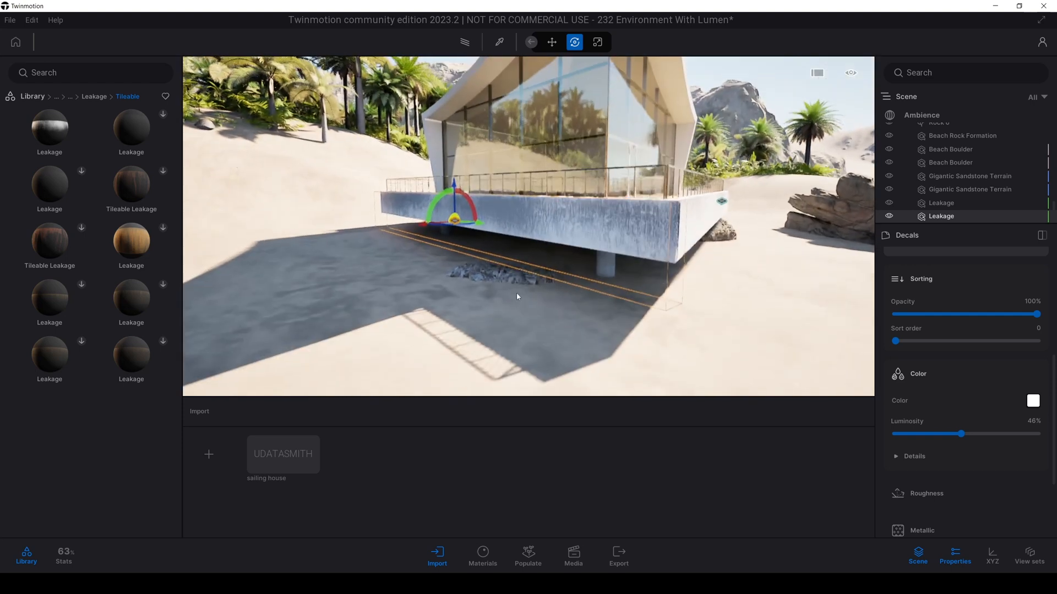
Raise the copied Leakage decal slightly and move it about 0.27 outward so it clears the deck's corner
scroll(519, 295, up, 1)
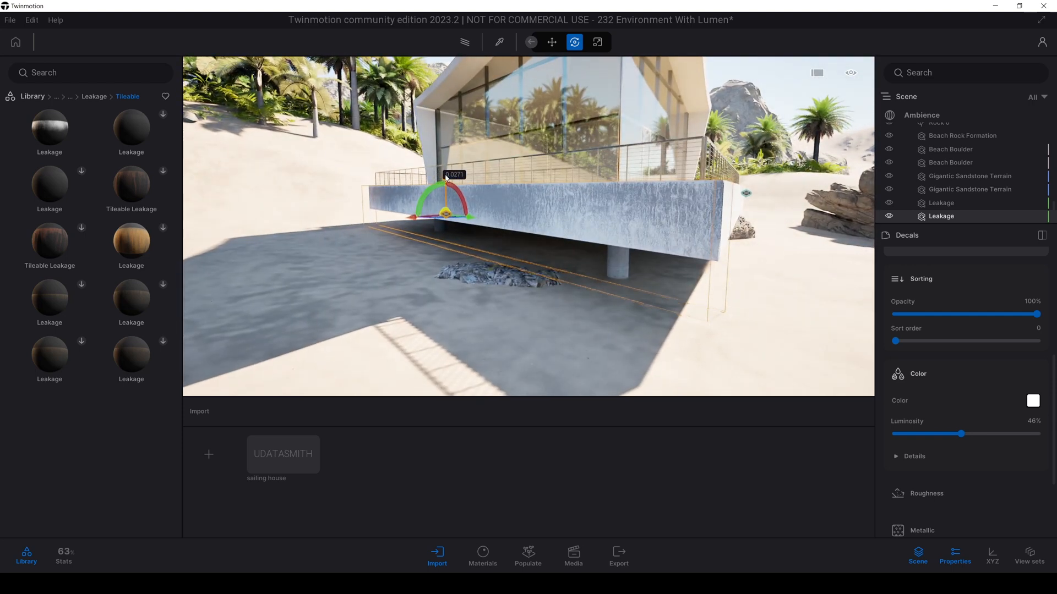
drag(447, 178, 447, 174)
shift+middle_drag(757, 314, 632, 301)
scroll(632, 301, up, 3)
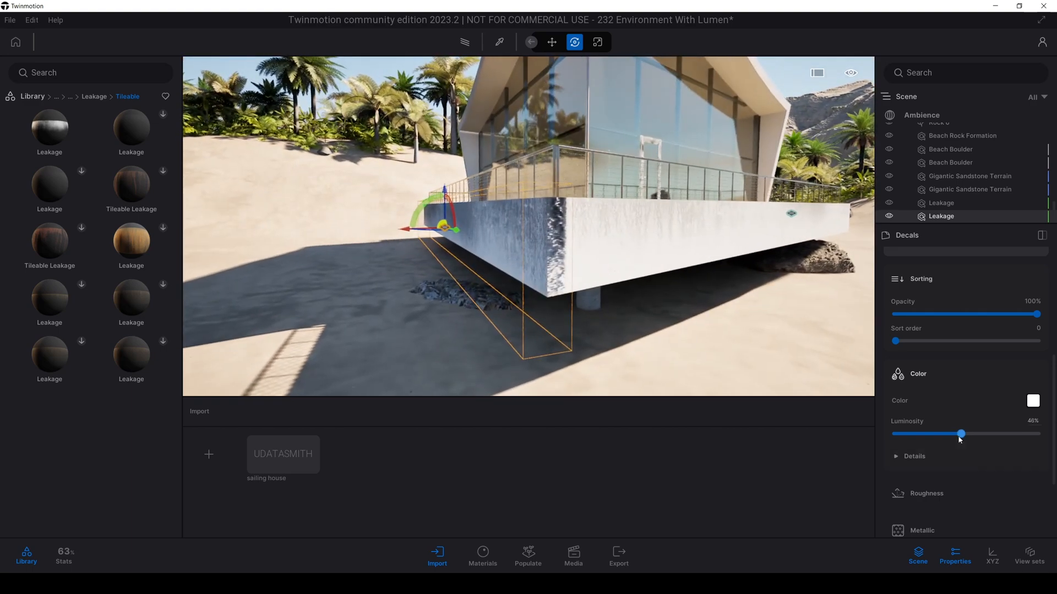
scroll(924, 342, up, 2)
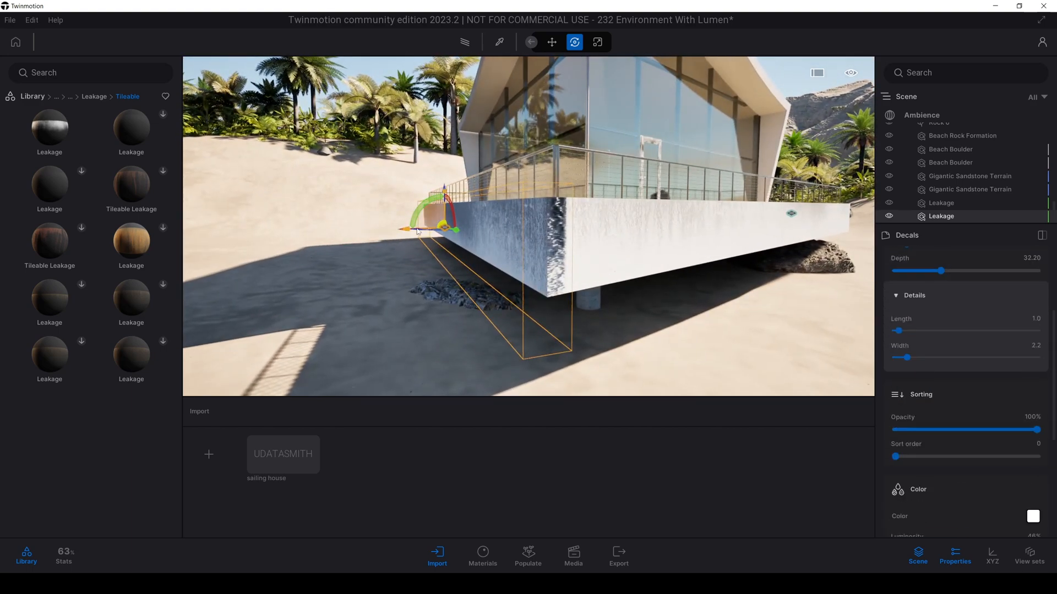
drag(407, 232, 398, 234)
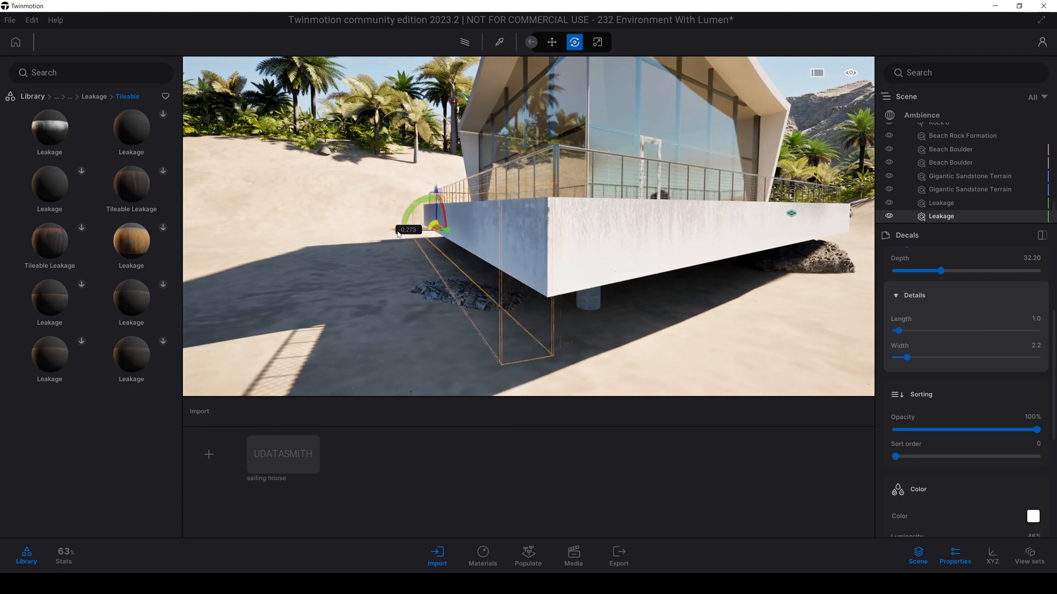
scroll(398, 233, down, 5)
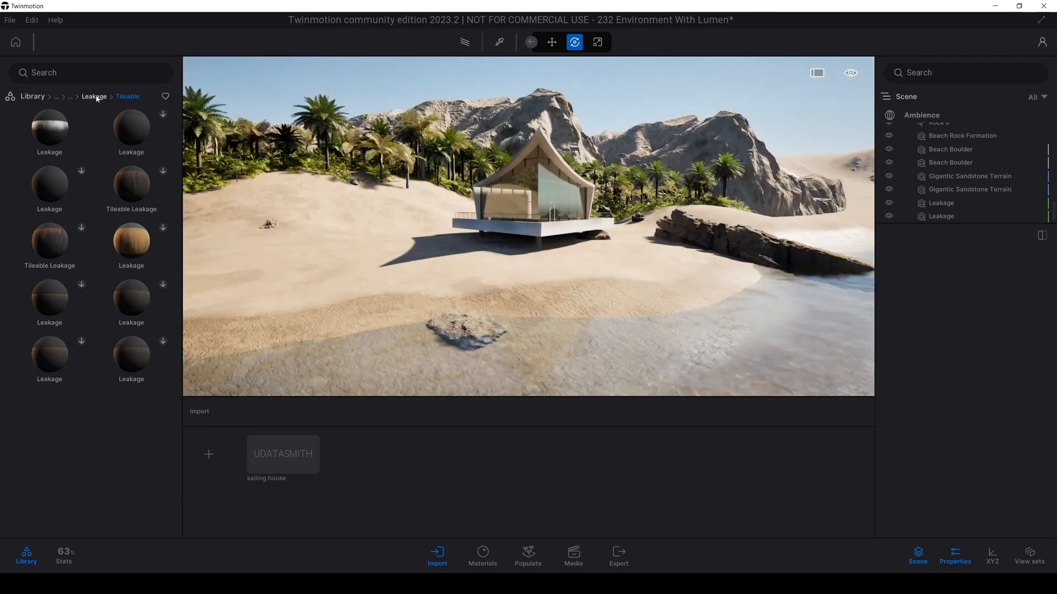
Place the Debris decal from the Megascans Dirt debris decals on the sand around the support pillar under the deck
click(93, 98)
click(78, 97)
click(133, 135)
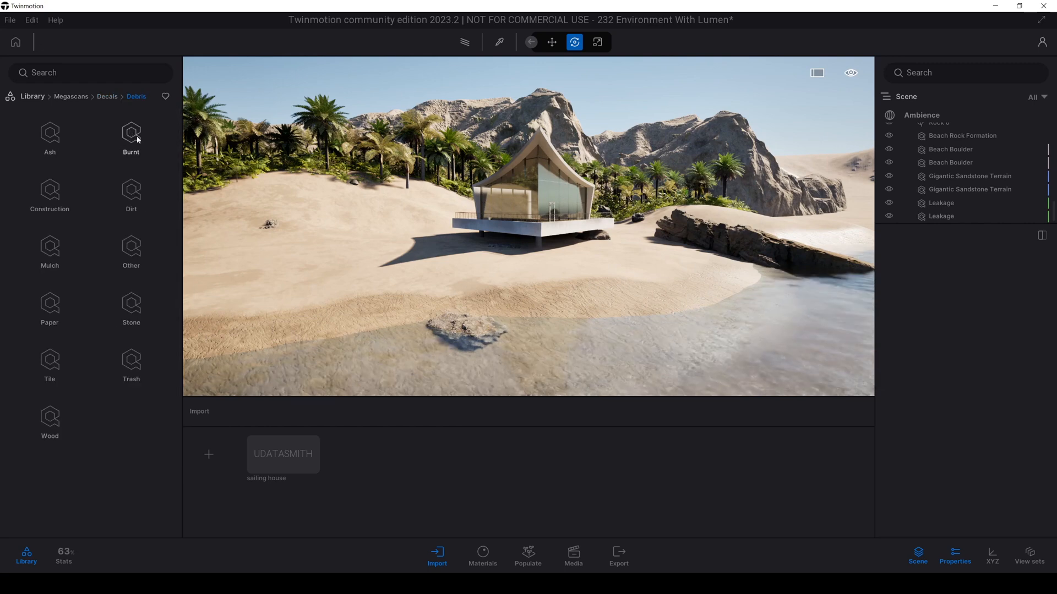
click(132, 193)
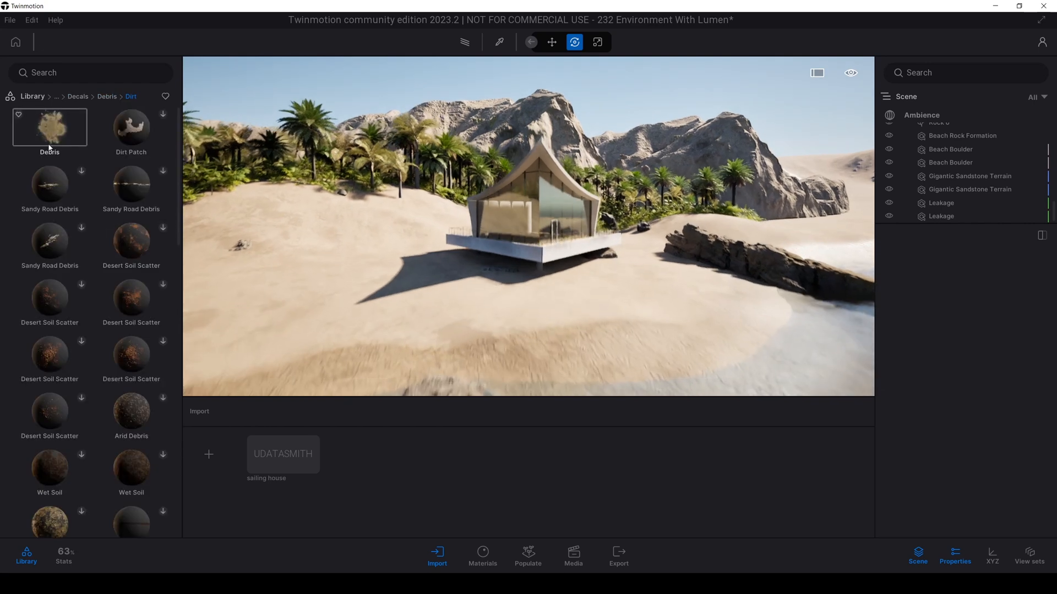
drag(50, 144, 549, 331)
key(w)
key(s)
right_drag(549, 331, 556, 376)
key(w)
Darken the Debris decal by setting its color luminosity to 11%
scroll(583, 264, up, 3)
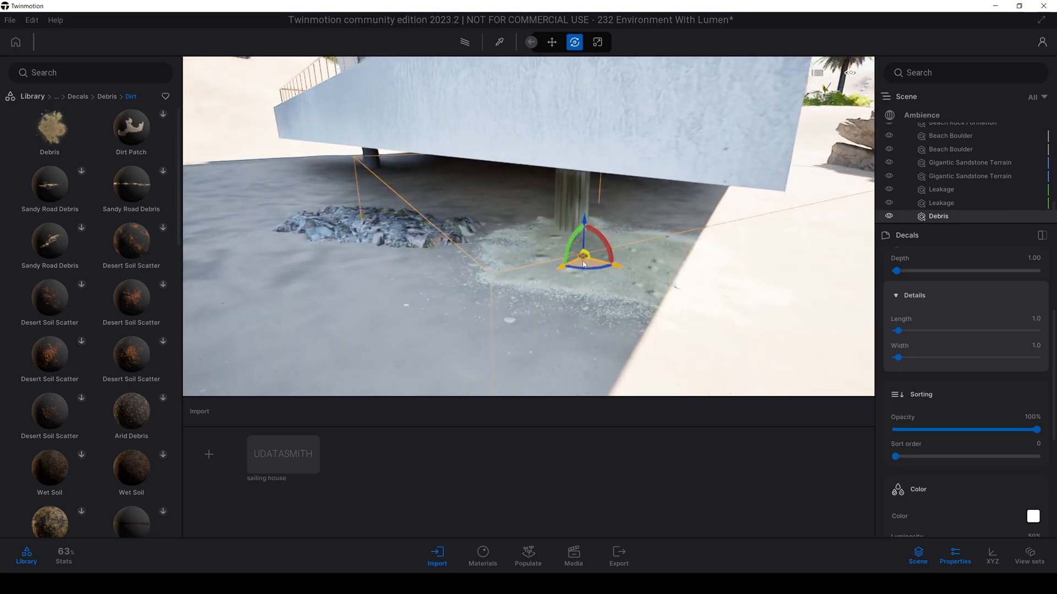
scroll(936, 347, up, 5)
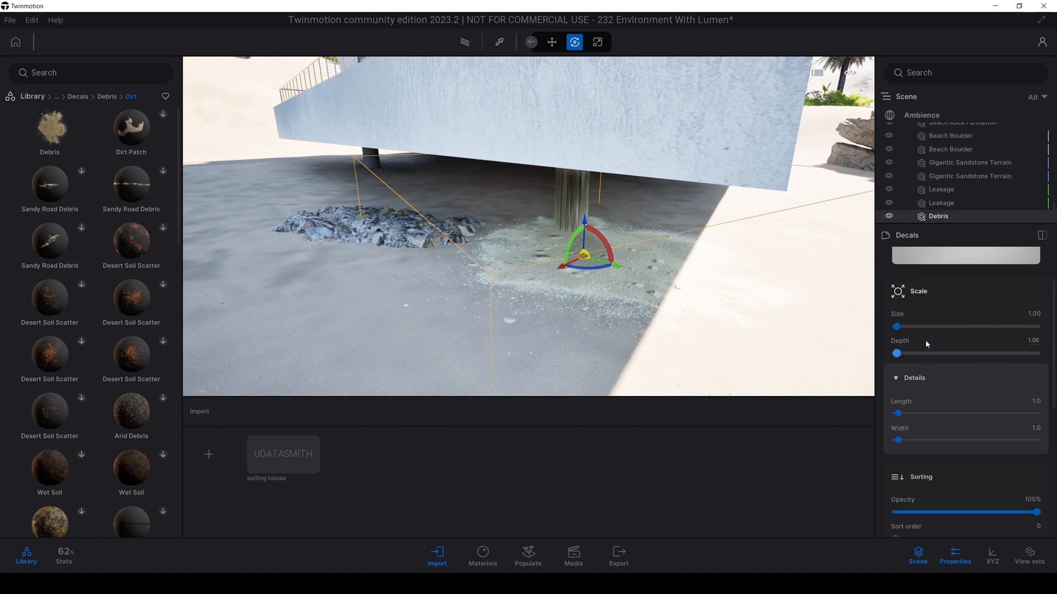
scroll(935, 388, down, 5)
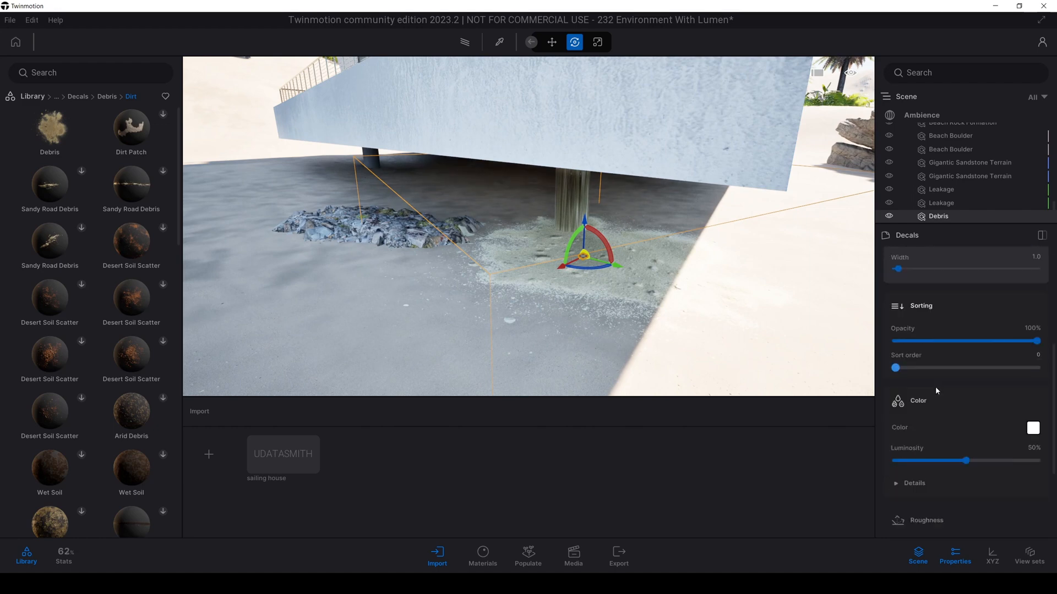
drag(965, 410, 907, 412)
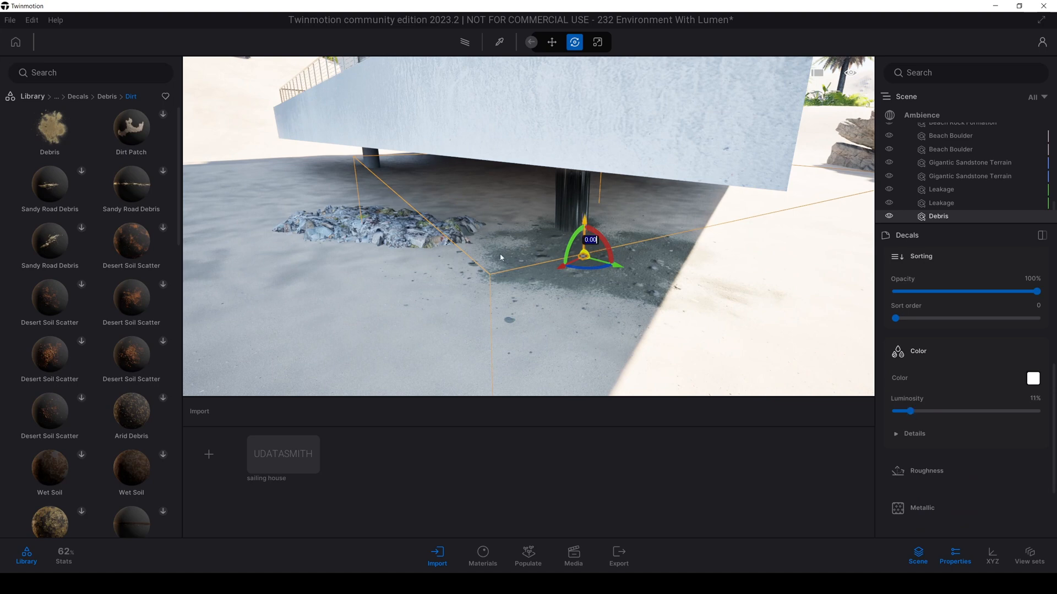
Duplicate the Debris decal onto the sand by the rubble under the deck and set the copy's luminosity to 28%
shift+drag(585, 269, 397, 268)
click(512, 353)
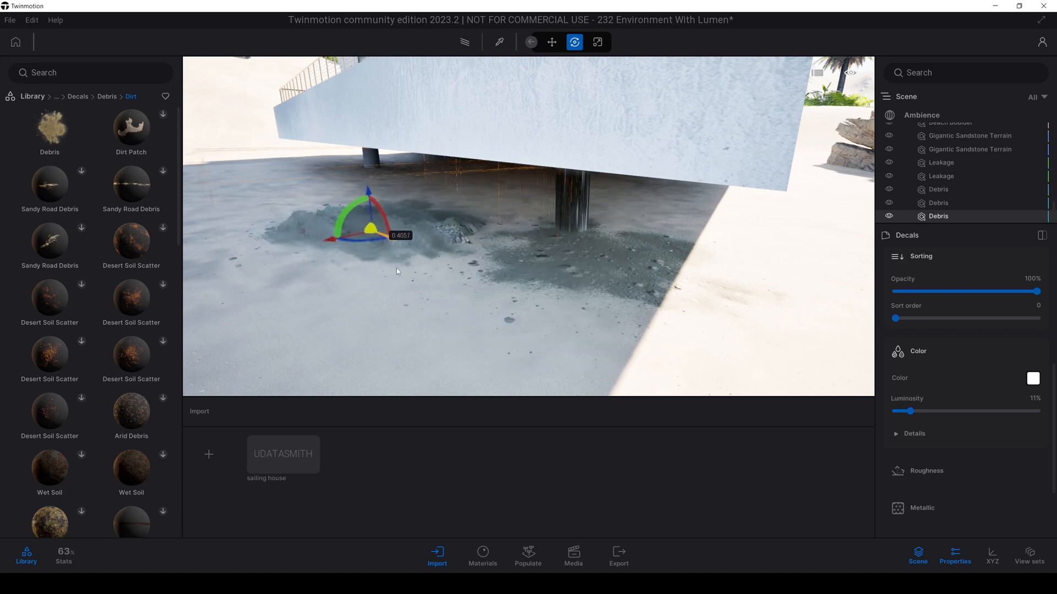
click(548, 347)
mouse_move(361, 227)
mouse_down()
mouse_move(368, 270)
mouse_move(355, 223)
mouse_move(365, 184)
mouse_move(354, 233)
mouse_up()
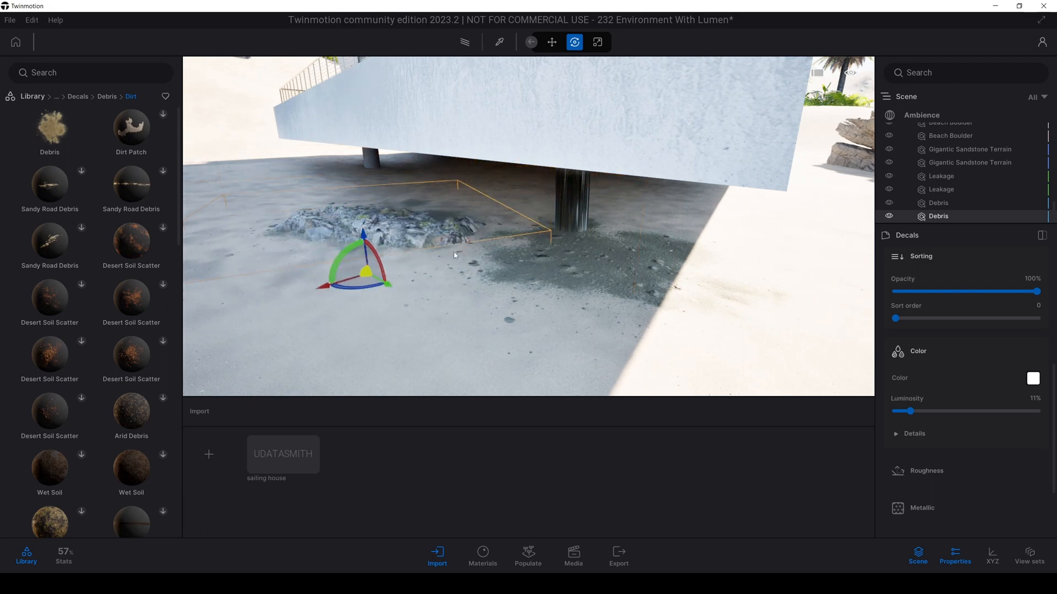
drag(910, 411, 927, 411)
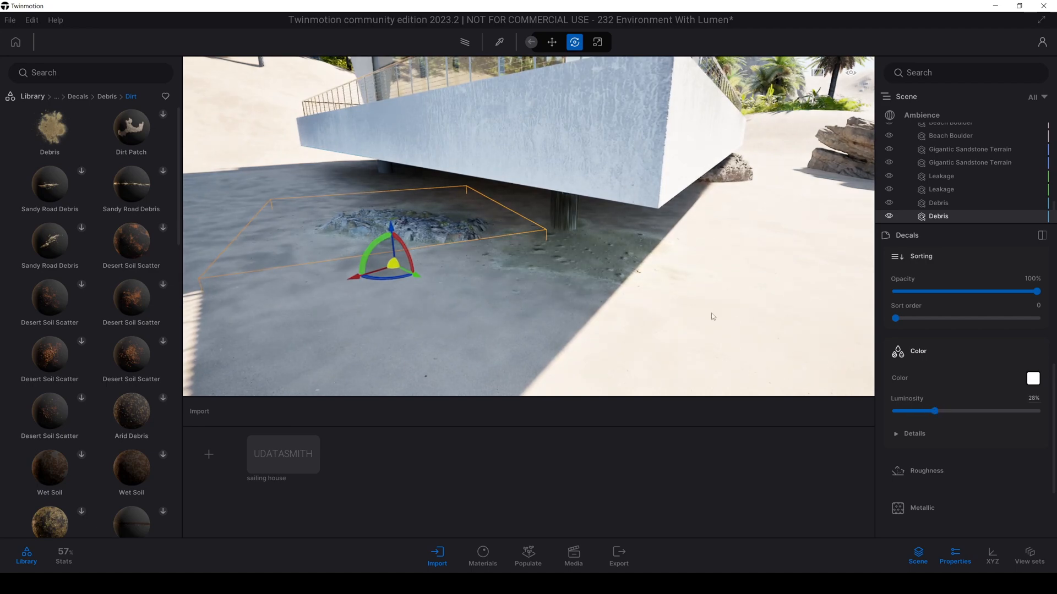
Deselect the decal and examine the house, deck and surrounding beach from the shoreline
key(s)
right_drag(713, 317, 702, 277)
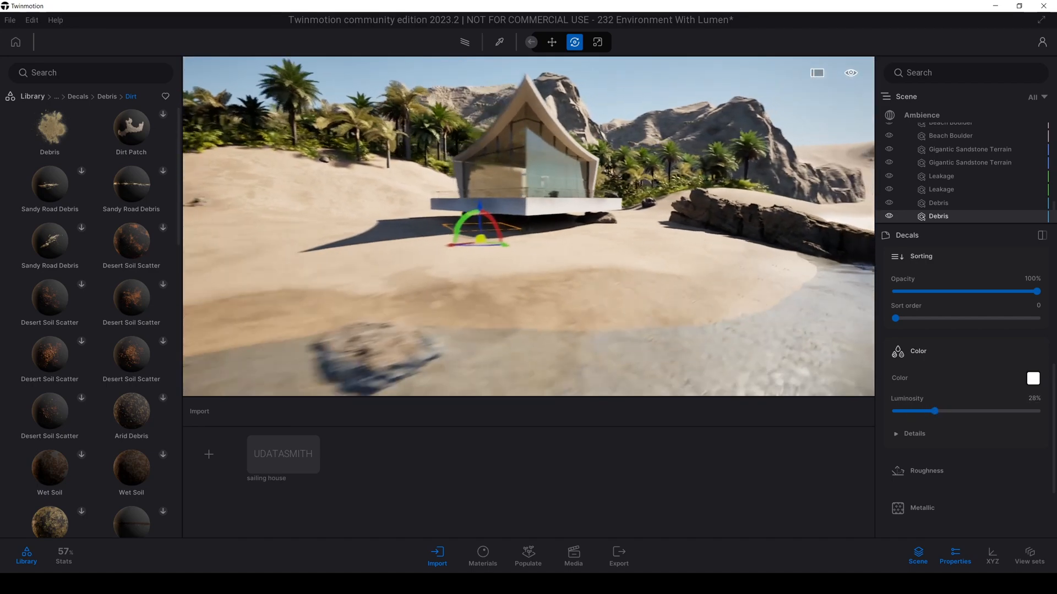
key(a)
right_drag(589, 260, 596, 265)
click(622, 92)
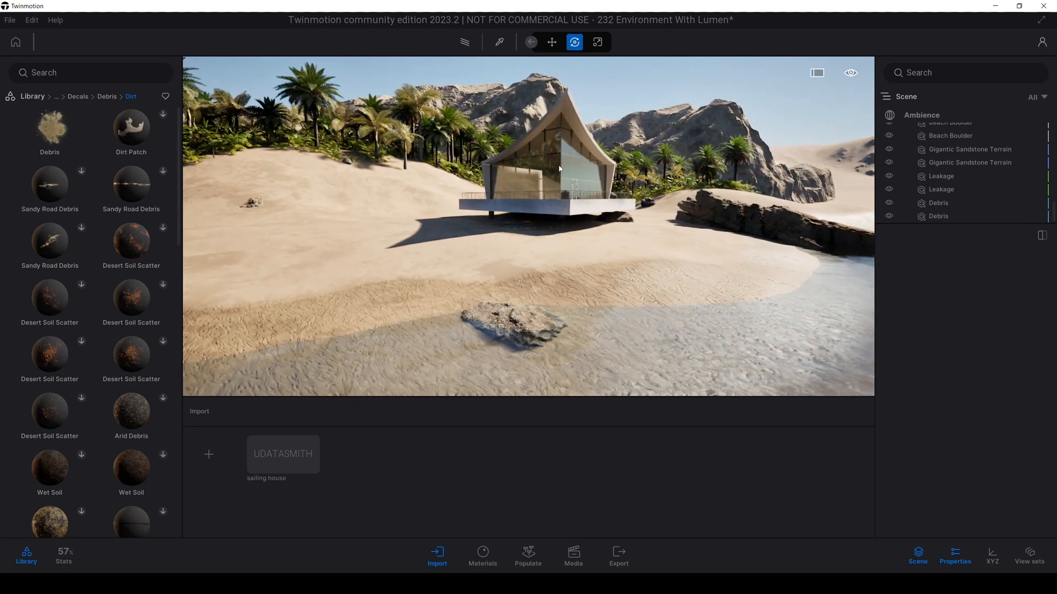
key(d)
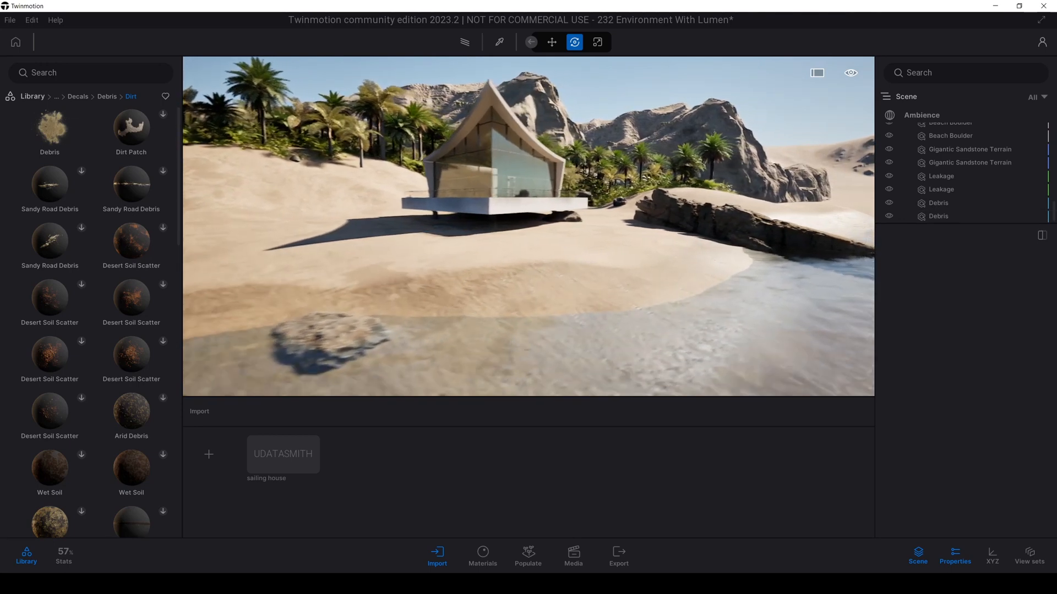
right_drag(559, 169, 542, 159)
key(s)
mouse_move(621, 267)
right_down()
mouse_move(612, 254)
mouse_move(621, 263)
right_up()
key(w)
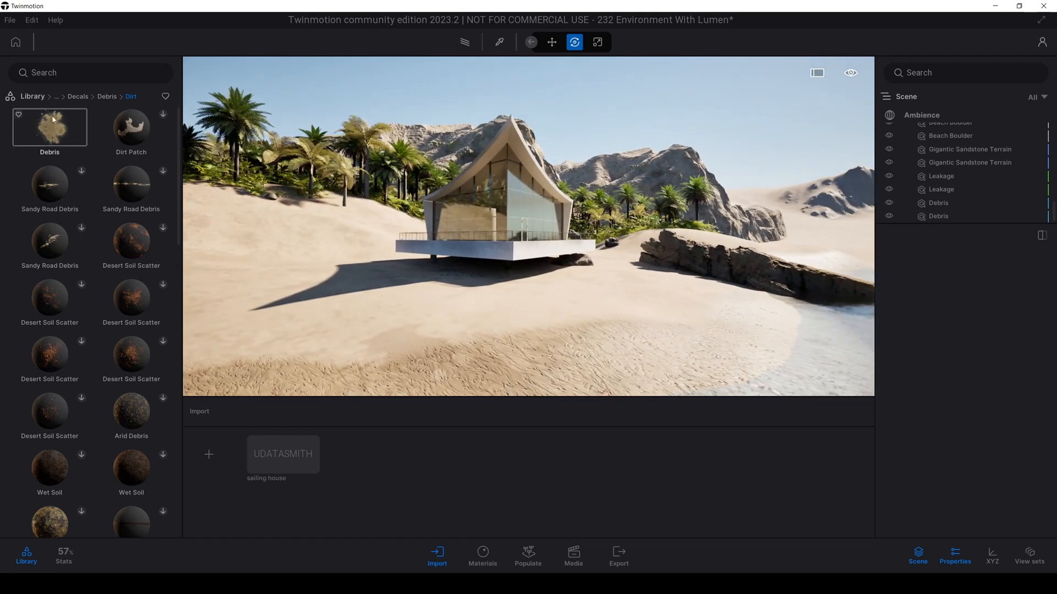
Search the Sketchfab library for "Beach" models
click(77, 97)
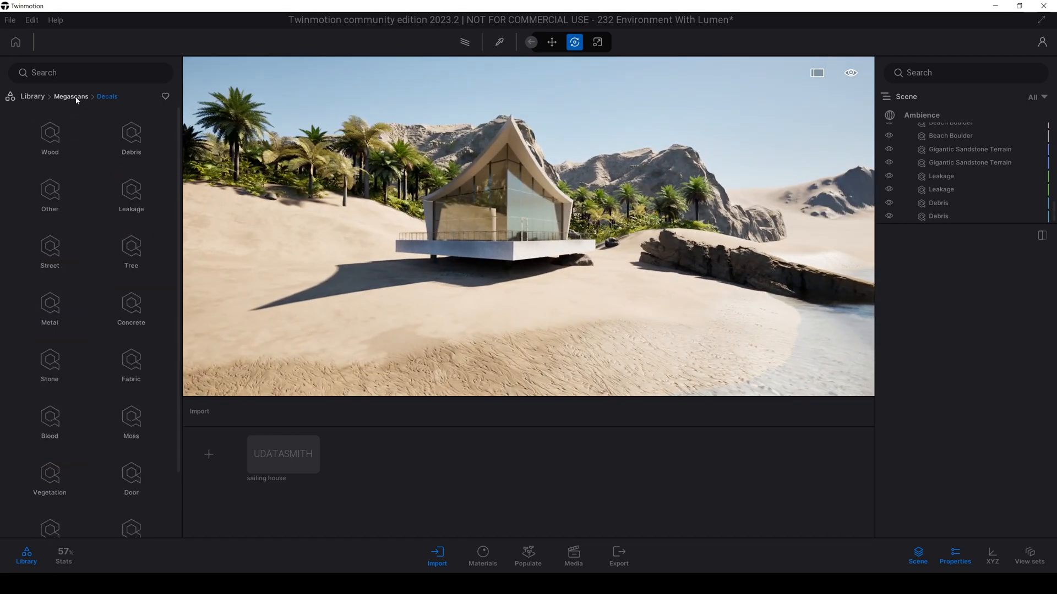
click(32, 97)
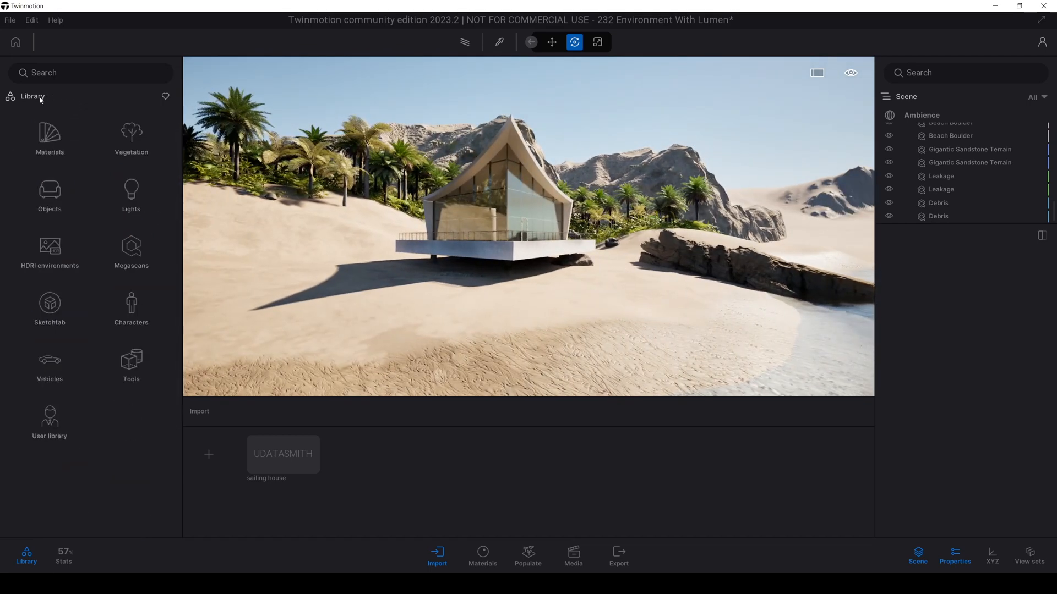
click(52, 311)
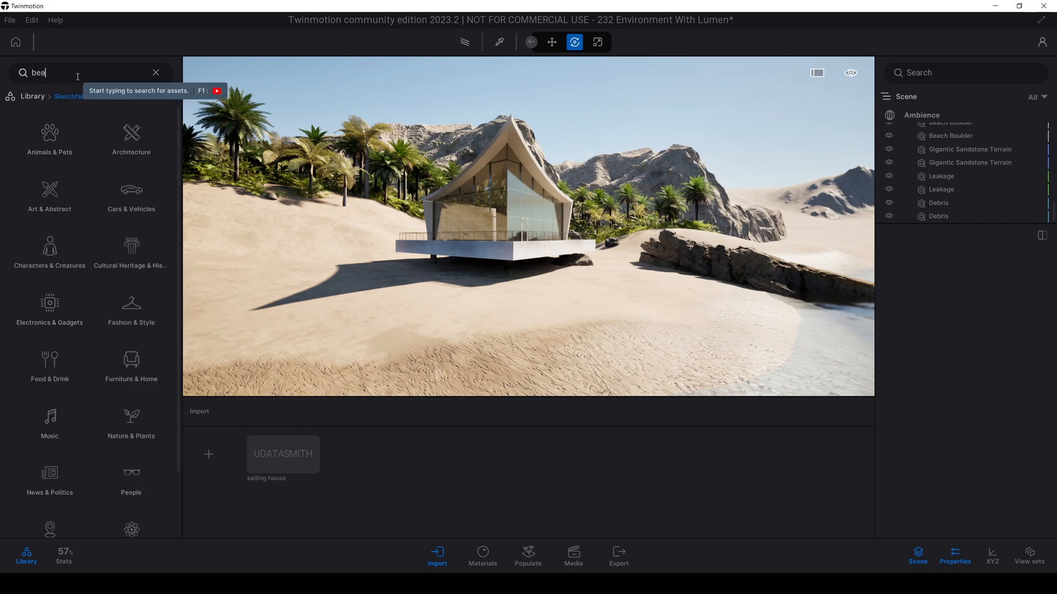
key(Return)
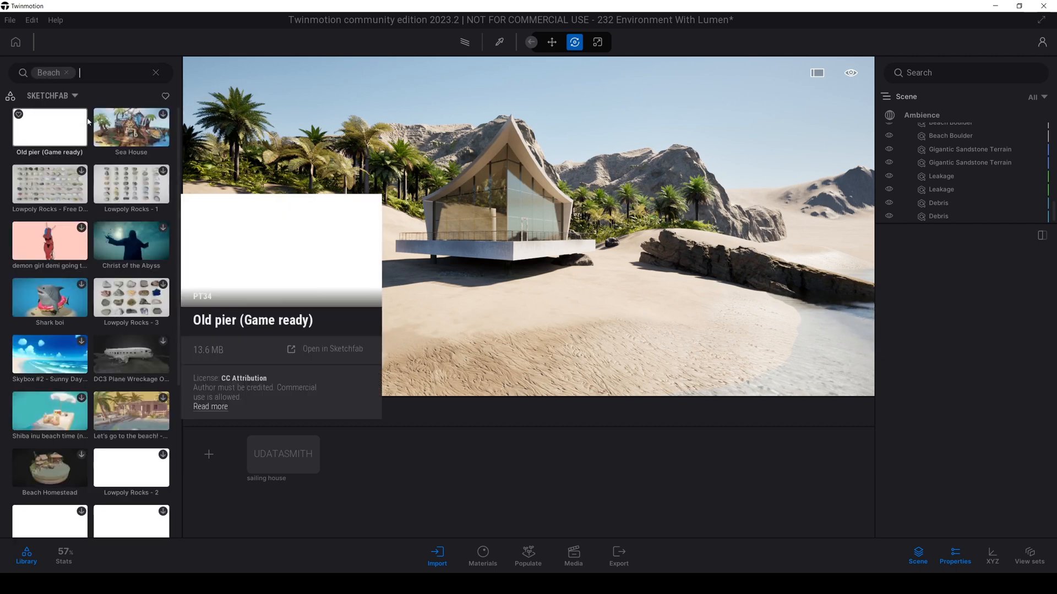
Place the Old pier (Game ready) model on the beach in front of the house and scale it down uniformly to 10
mouse_move(143, 218)
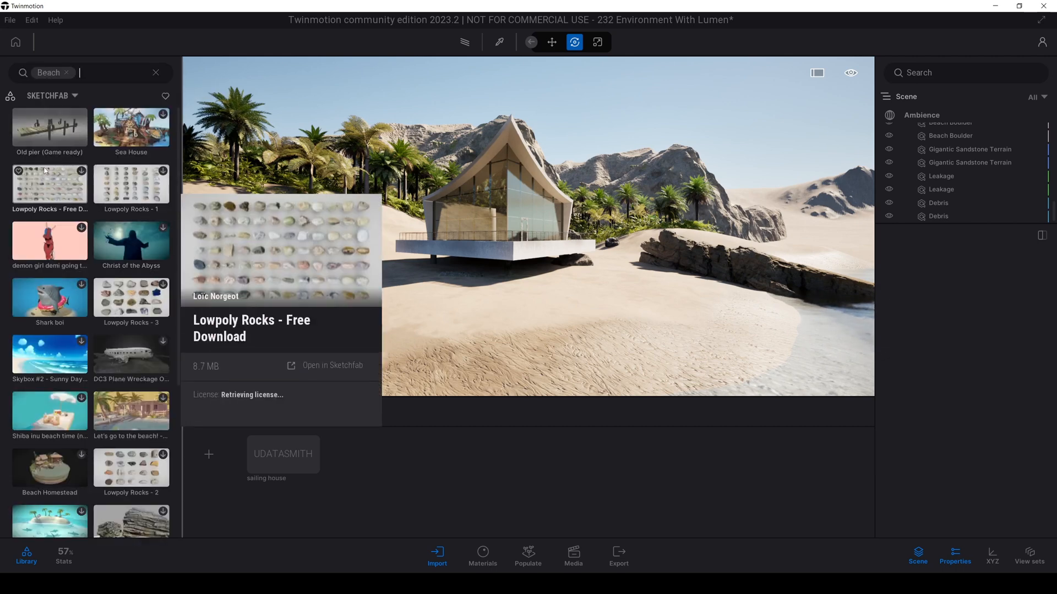
mouse_move(32, 142)
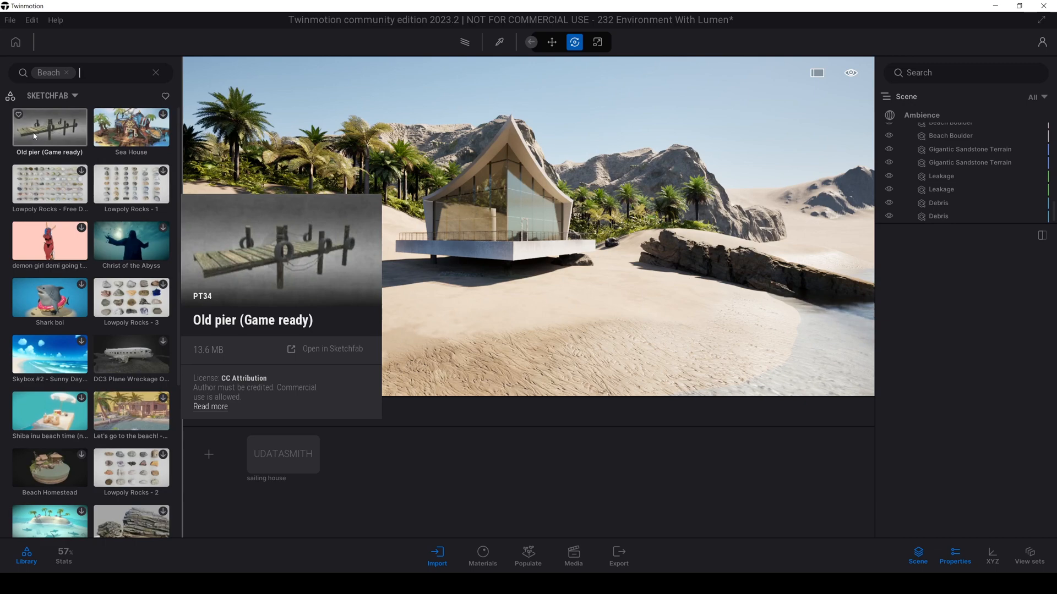
drag(34, 137, 585, 314)
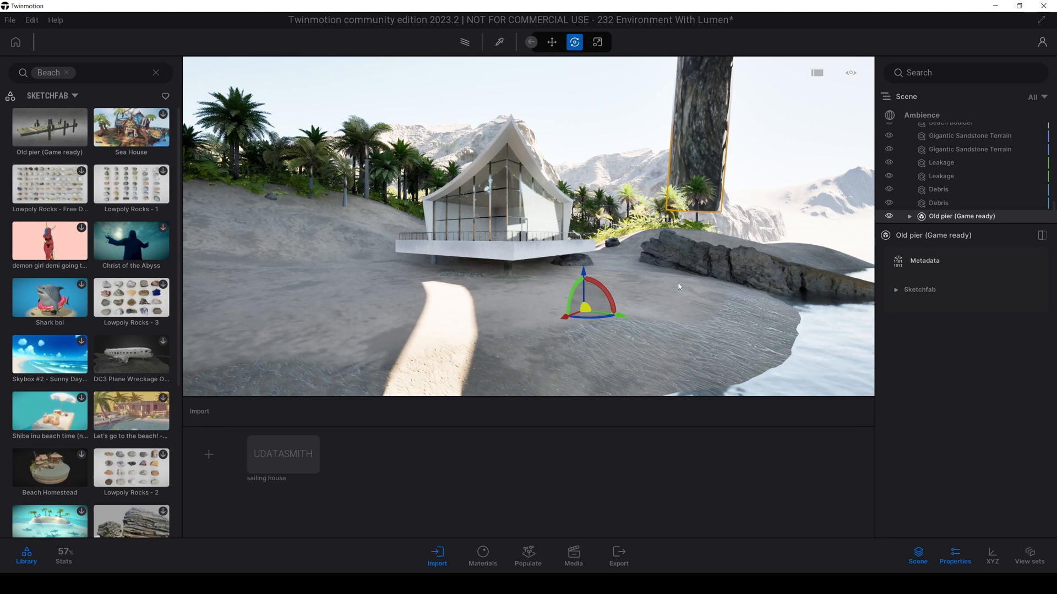
key(space)
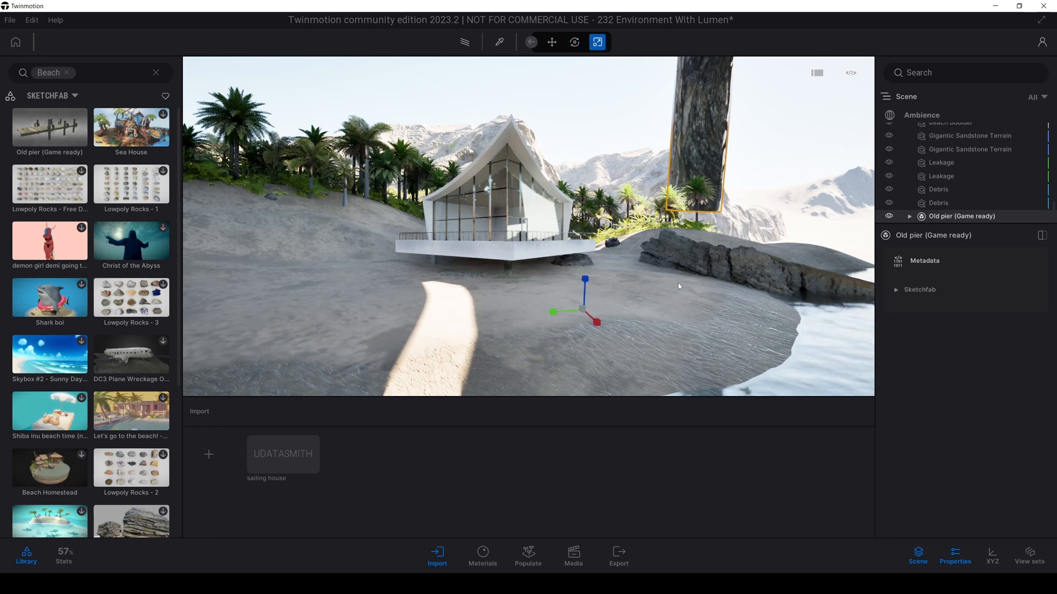
click(582, 312)
text(10)
key(Return)
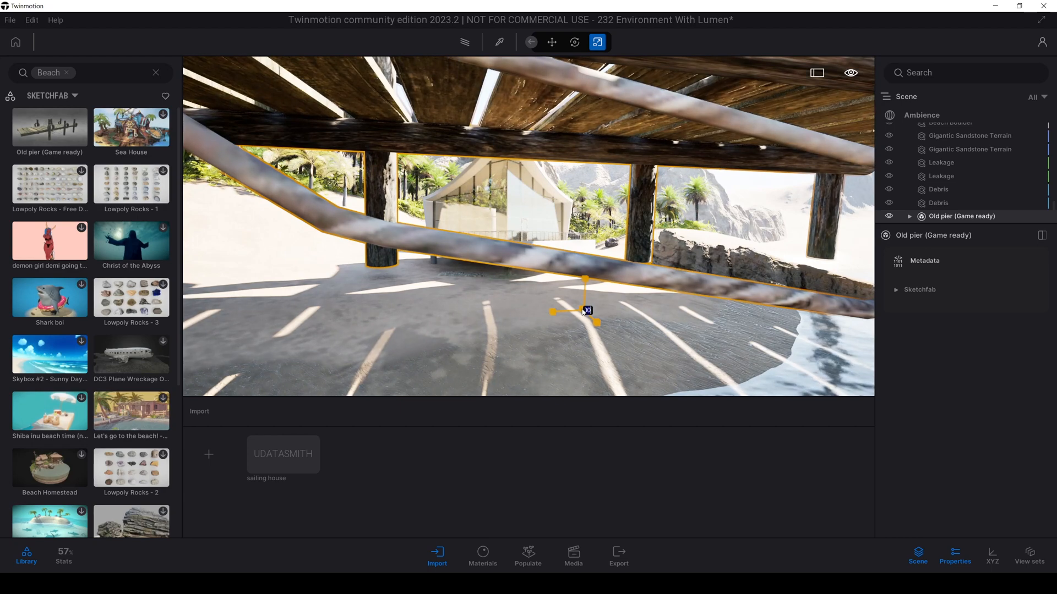
Scale the pier uniformly to 10 and rotate it about its vertical axis so it points toward the sea
text(10)
key(Return)
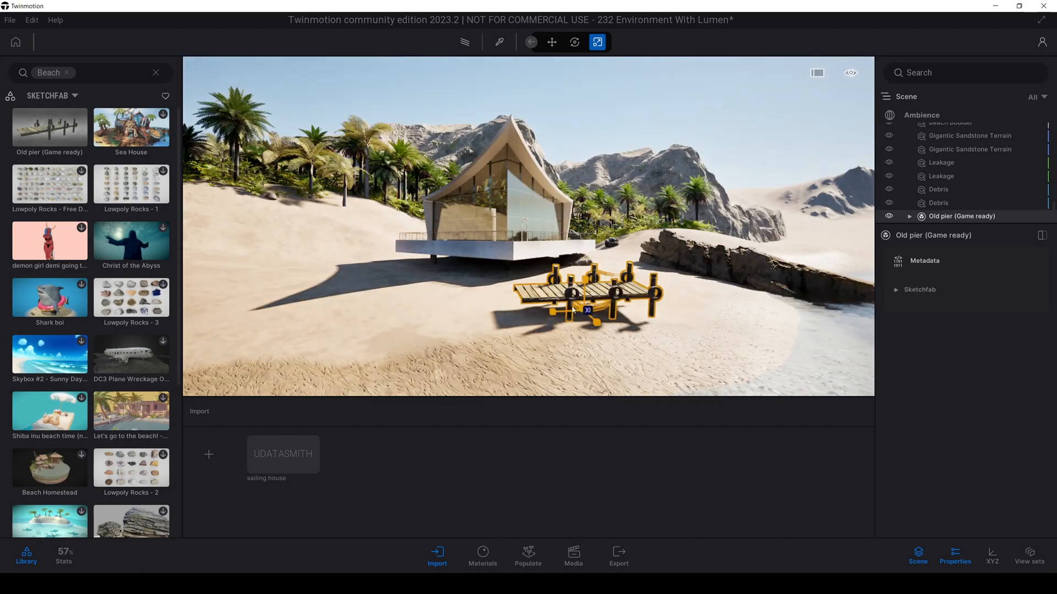
right_drag(582, 311, 567, 352)
key(r)
drag(457, 290, 424, 291)
right_drag(475, 242, 444, 205)
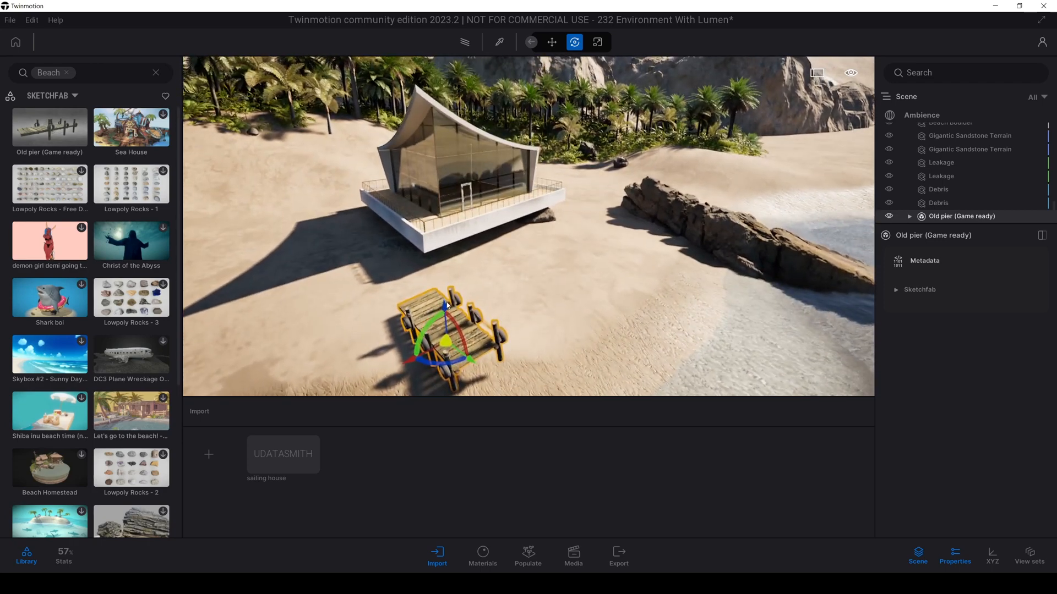
Move the pier across the beach to the waterline in front of the long rock formation
key(q)
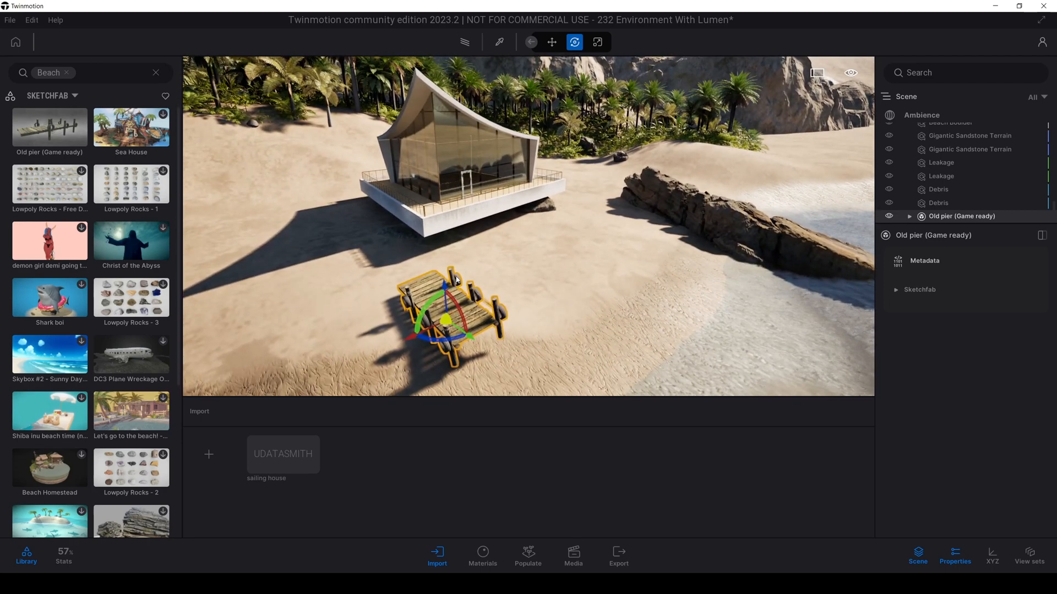
key(e)
key(w)
key(v)
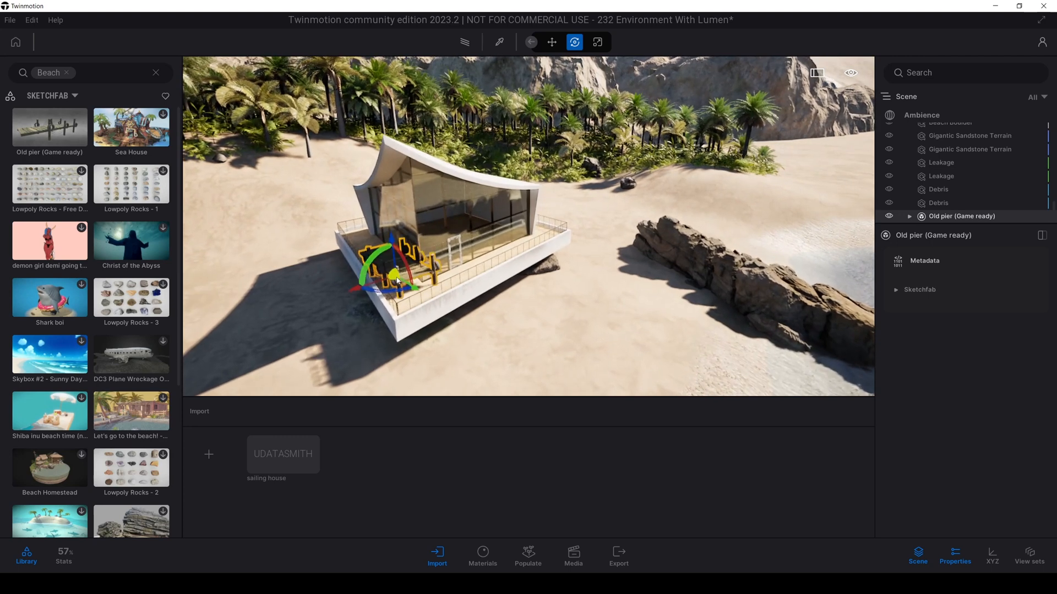
drag(391, 273, 391, 269)
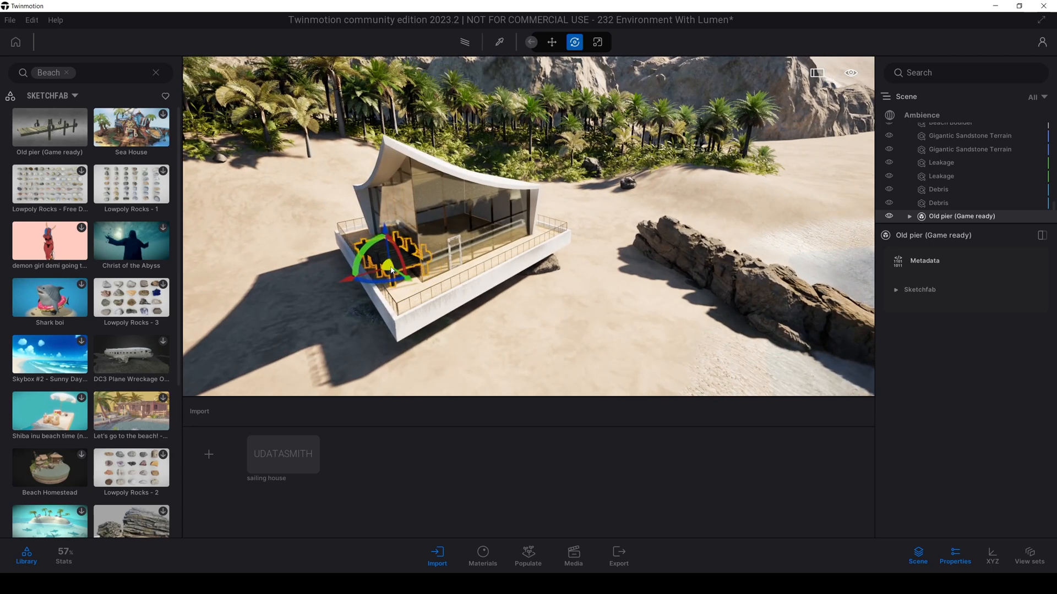
key(s)
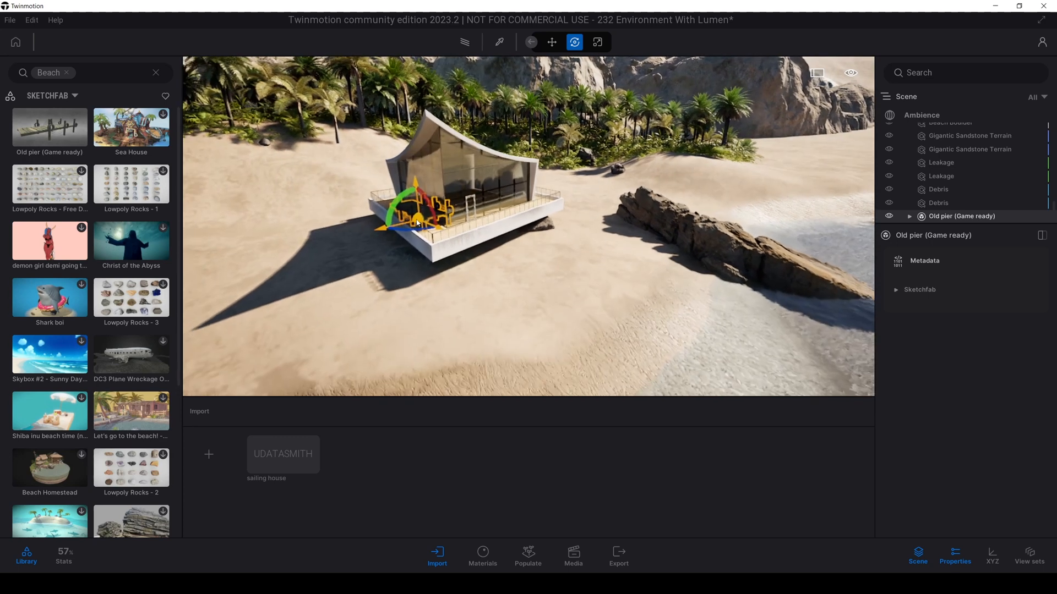
drag(415, 214, 647, 312)
right_drag(596, 315, 663, 315)
key(w)
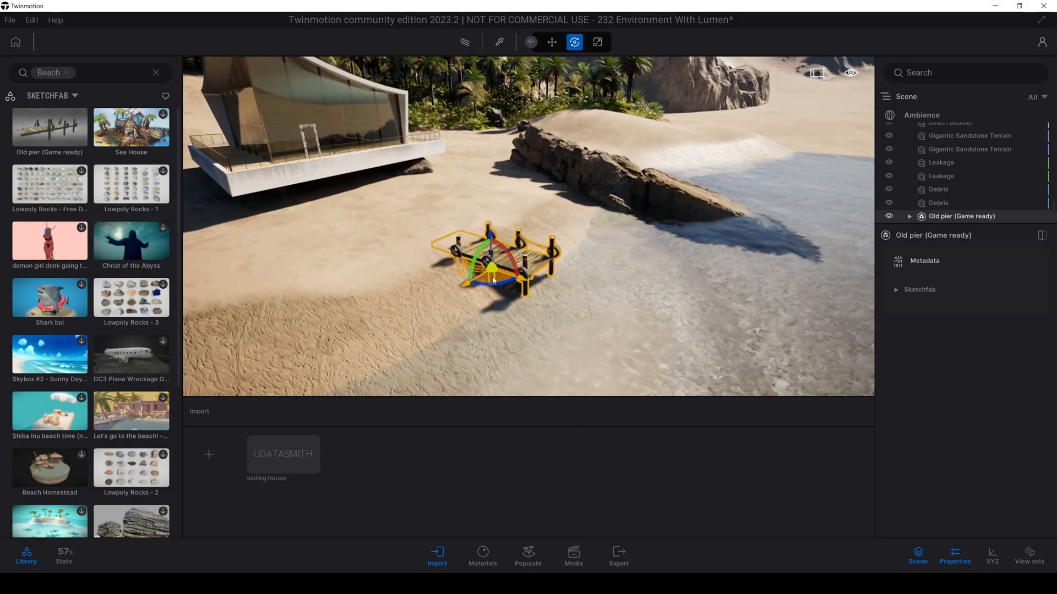
Shift the pier farther out so its outer end stands over the shallow water, and fine-tune its placement
drag(494, 276, 561, 286)
click(564, 250)
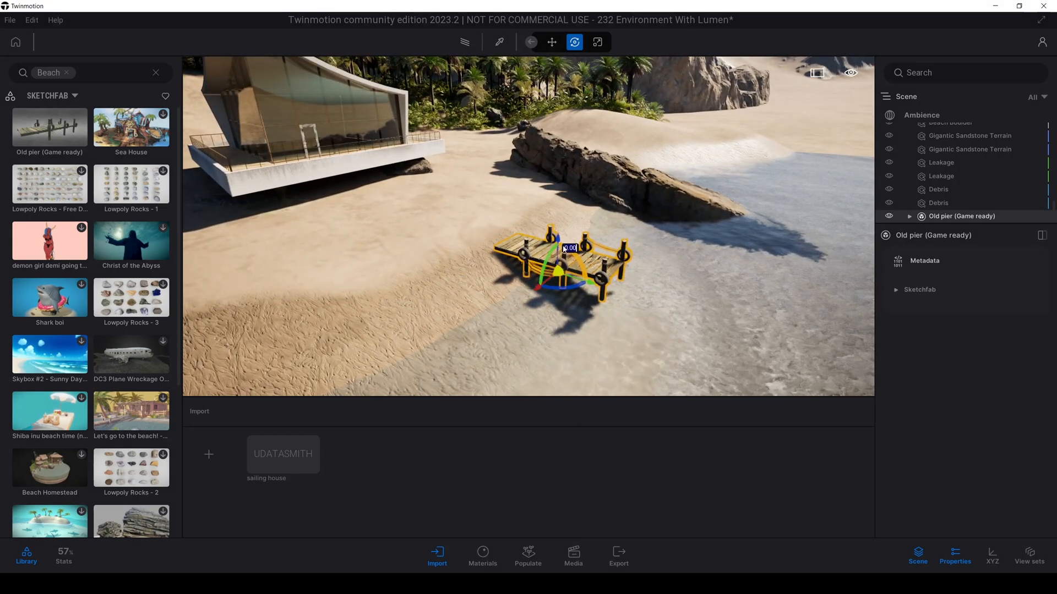
mouse_move(560, 242)
mouse_down()
mouse_move(575, 258)
mouse_move(565, 246)
mouse_up()
shift+middle_drag(564, 269, 584, 301)
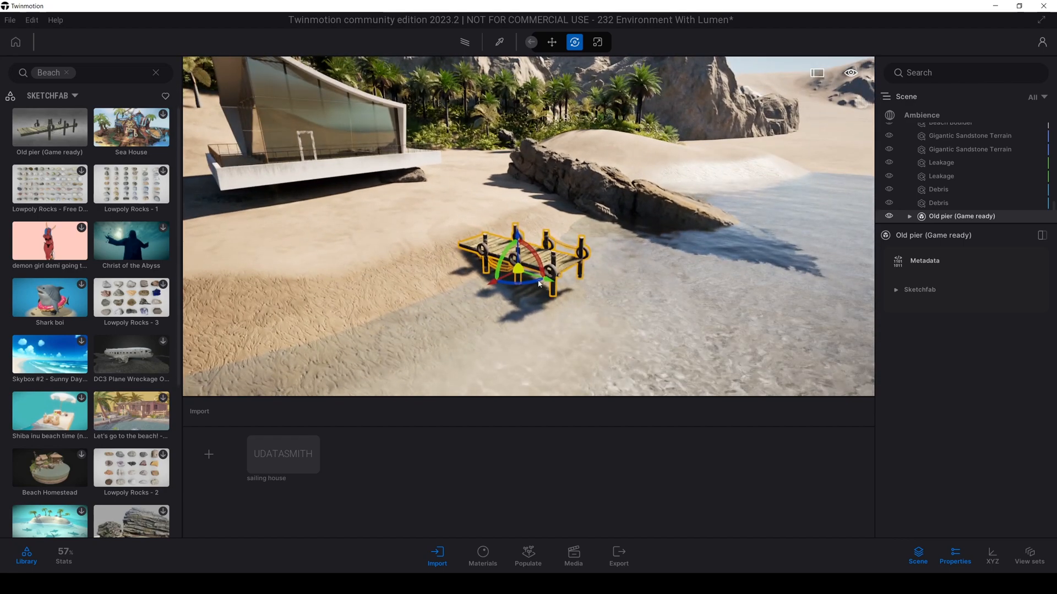
Enlarge the pier uniformly by about a third, nudge it toward the water and deselect it
key(r)
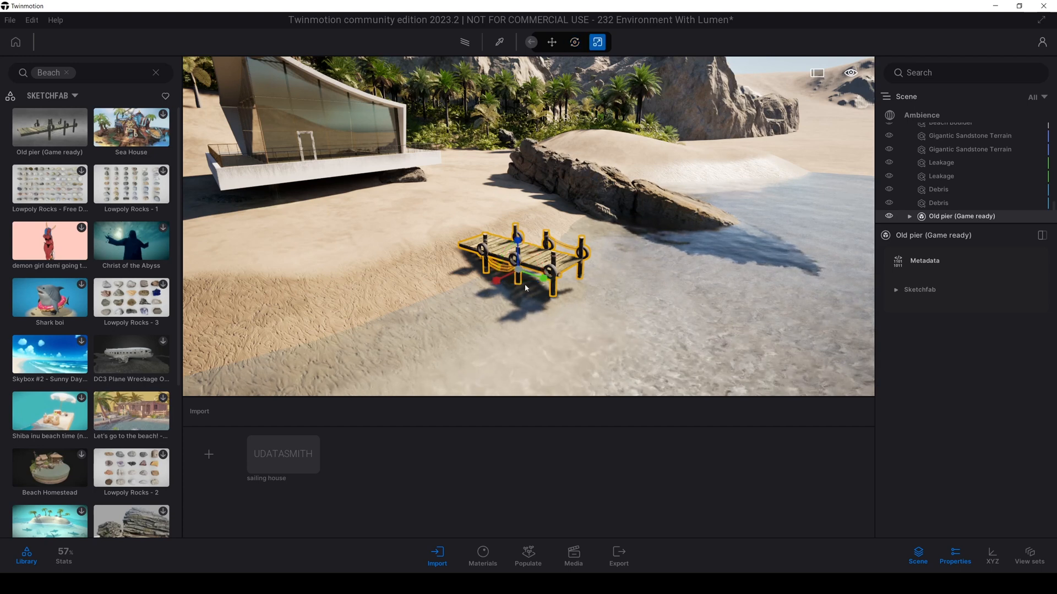
drag(518, 271, 526, 243)
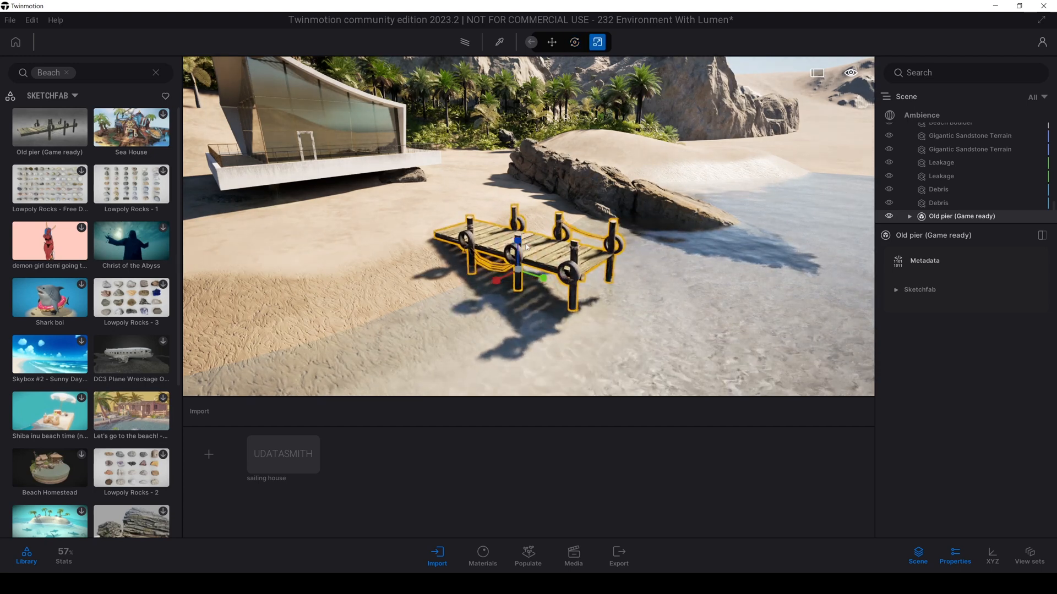
key(e)
drag(520, 238, 540, 257)
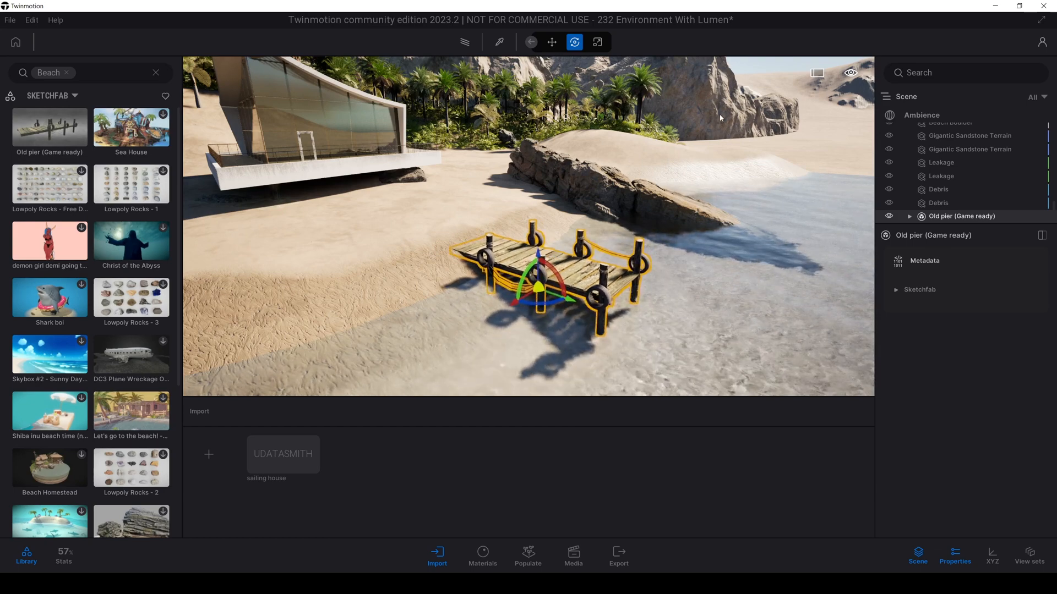
click(617, 238)
Frame the house and pier from the water and open the Ambience environment settings with the local exposure options expanded
key(s)
right_drag(617, 239, 568, 185)
key(q)
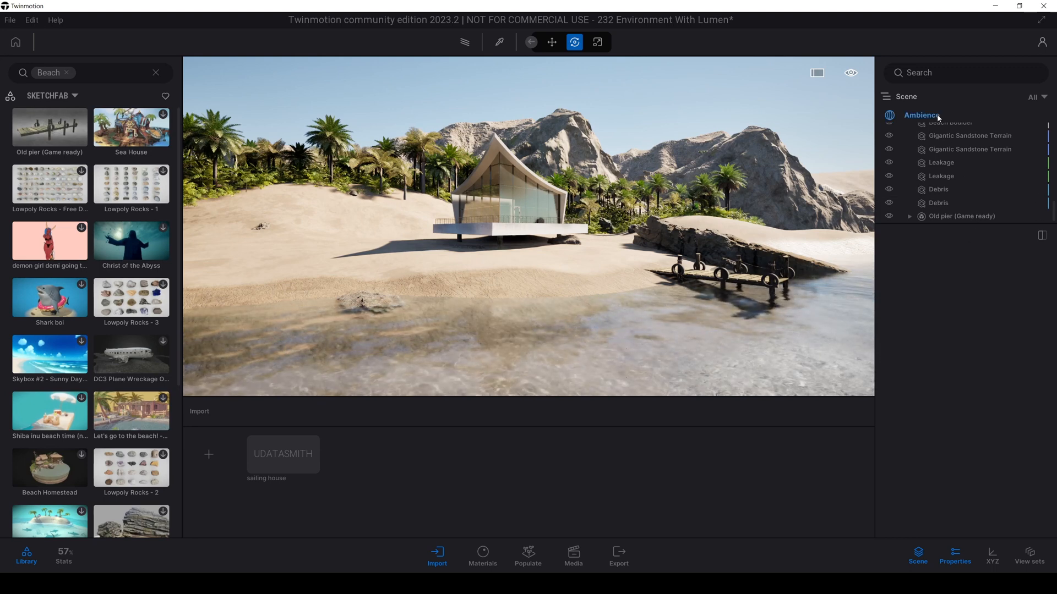
click(920, 120)
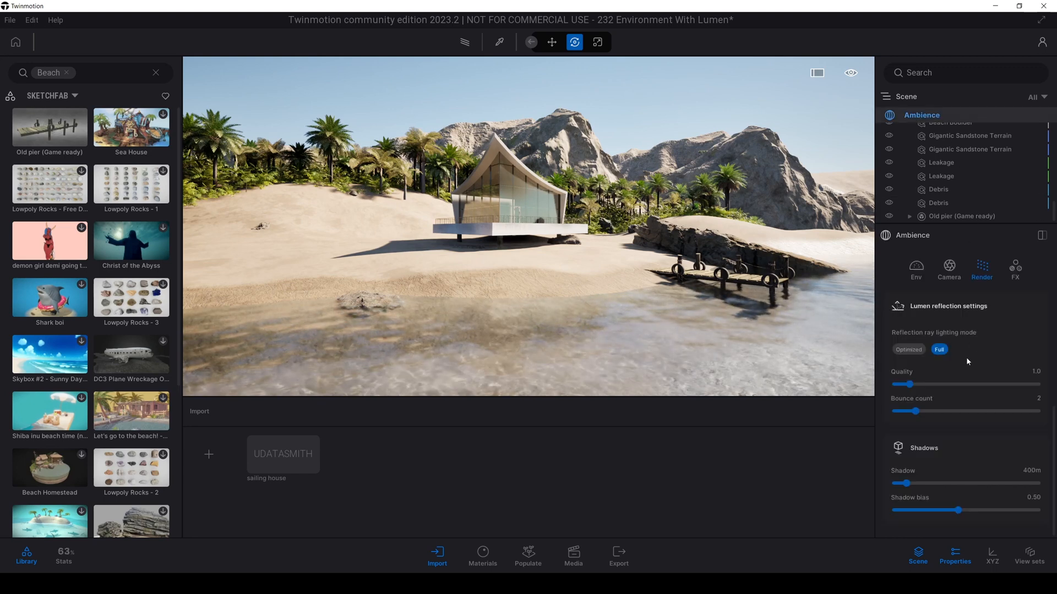
scroll(960, 385, up, 5)
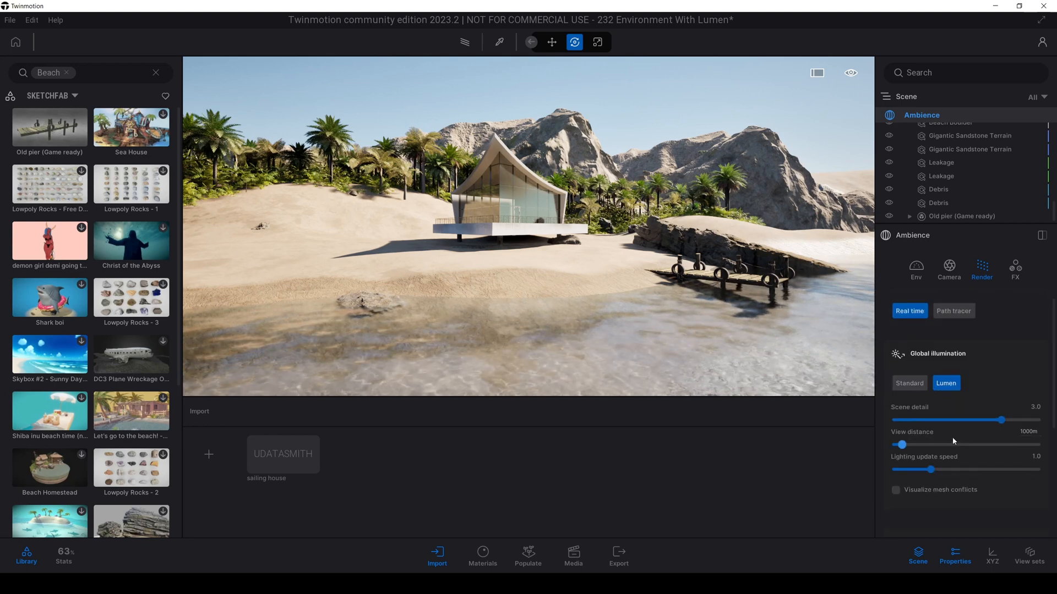
scroll(953, 441, down, 1)
scroll(936, 358, up, 1)
click(917, 269)
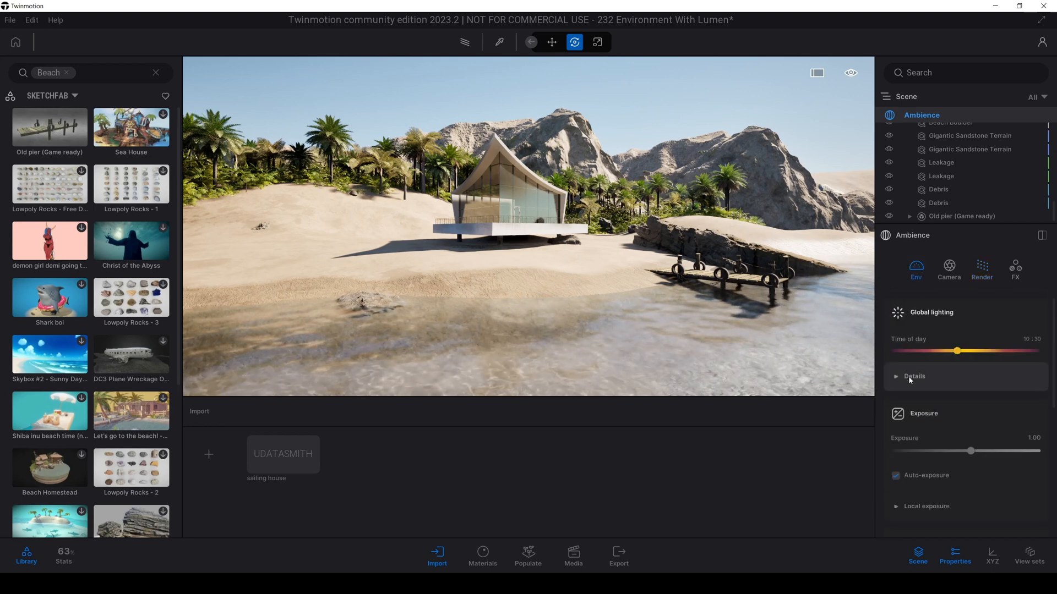
scroll(909, 380, down, 3)
click(900, 423)
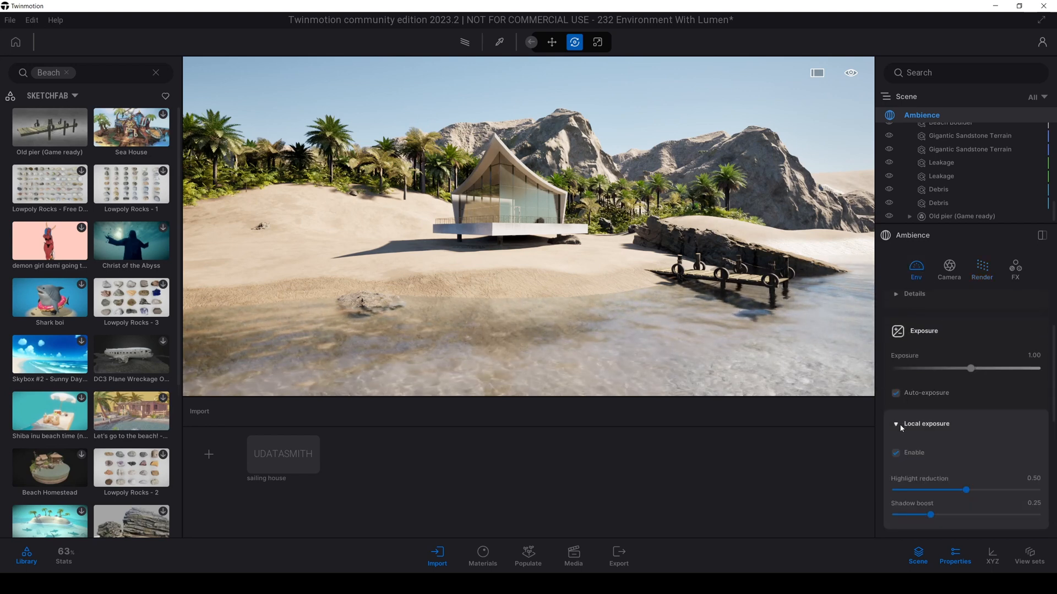
Lower the scene exposure to 0.70 with auto-exposure on
right_drag(628, 270, 648, 272)
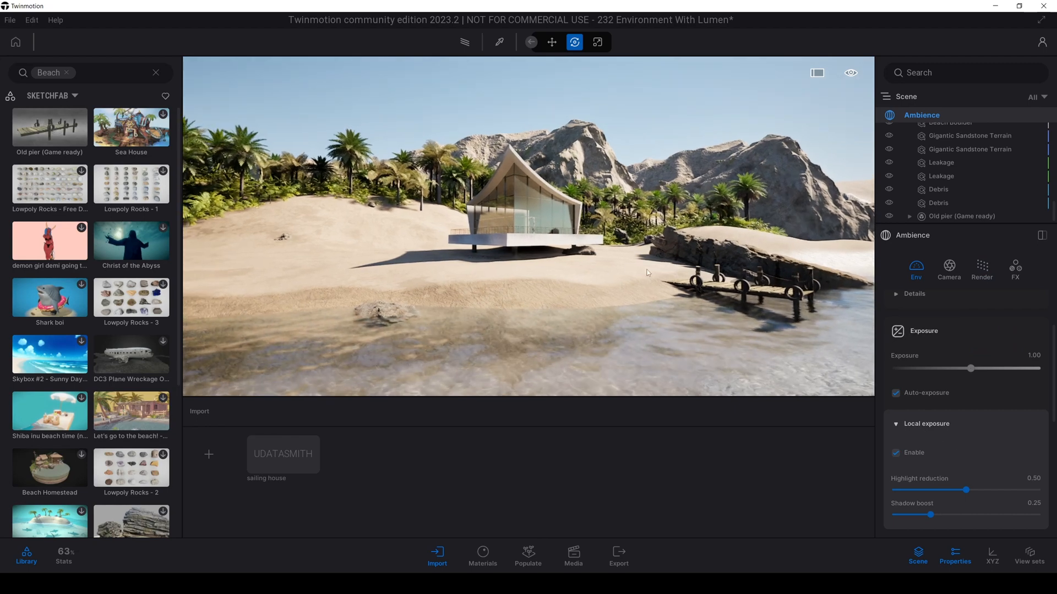
drag(971, 369, 968, 369)
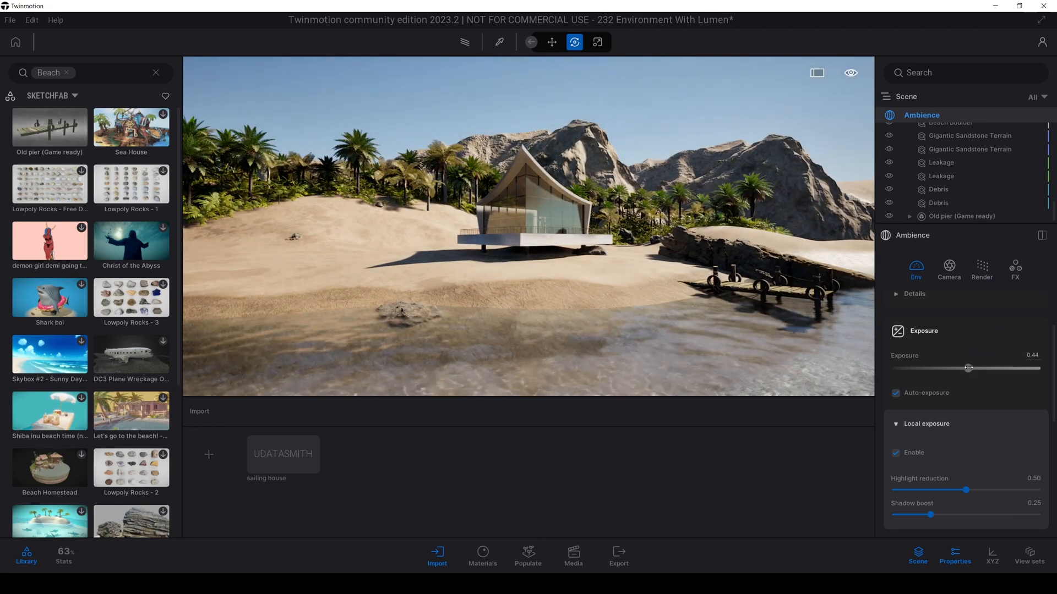
scroll(926, 391, down, 1)
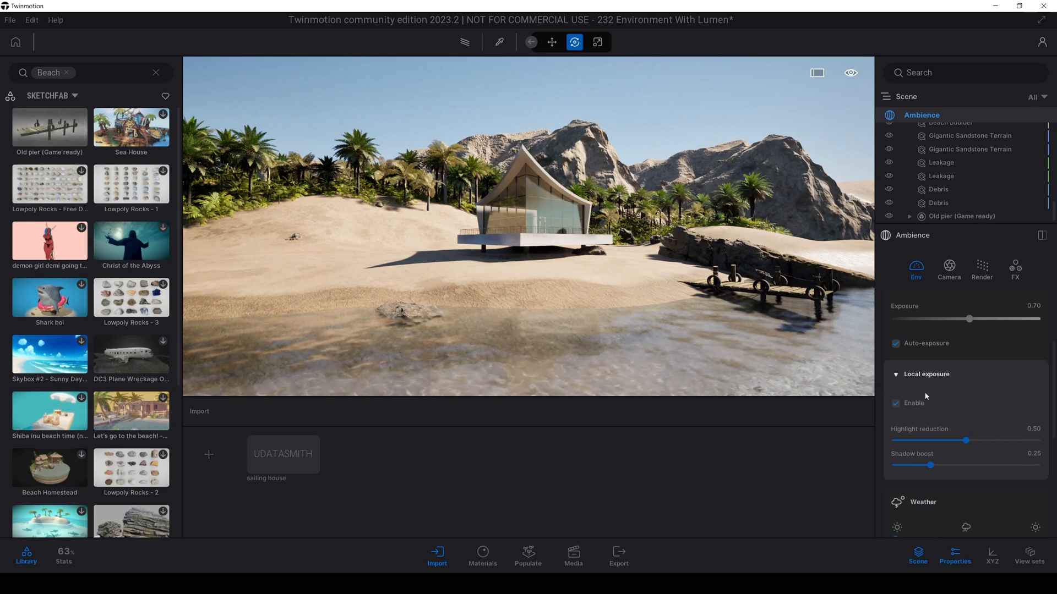
key(a)
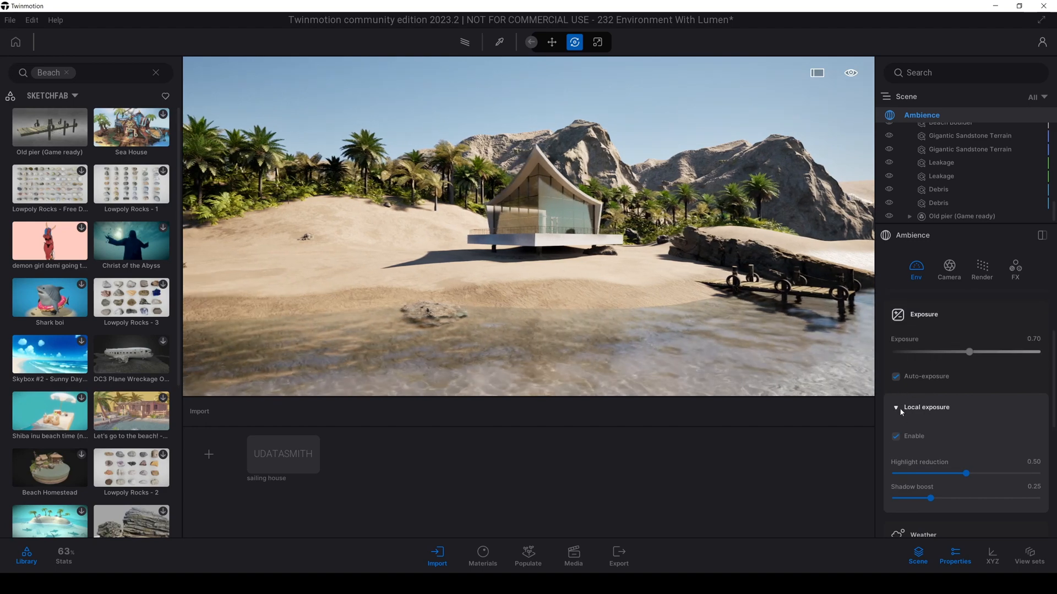
Turn off auto-exposure and set the scene exposure to -6.22
click(930, 377)
click(937, 351)
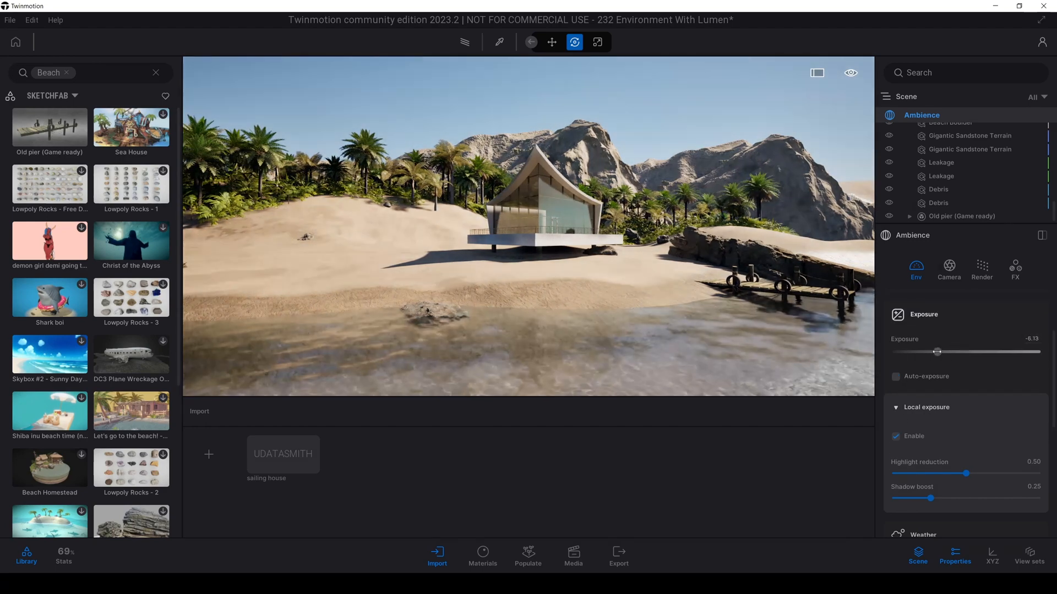
key(w)
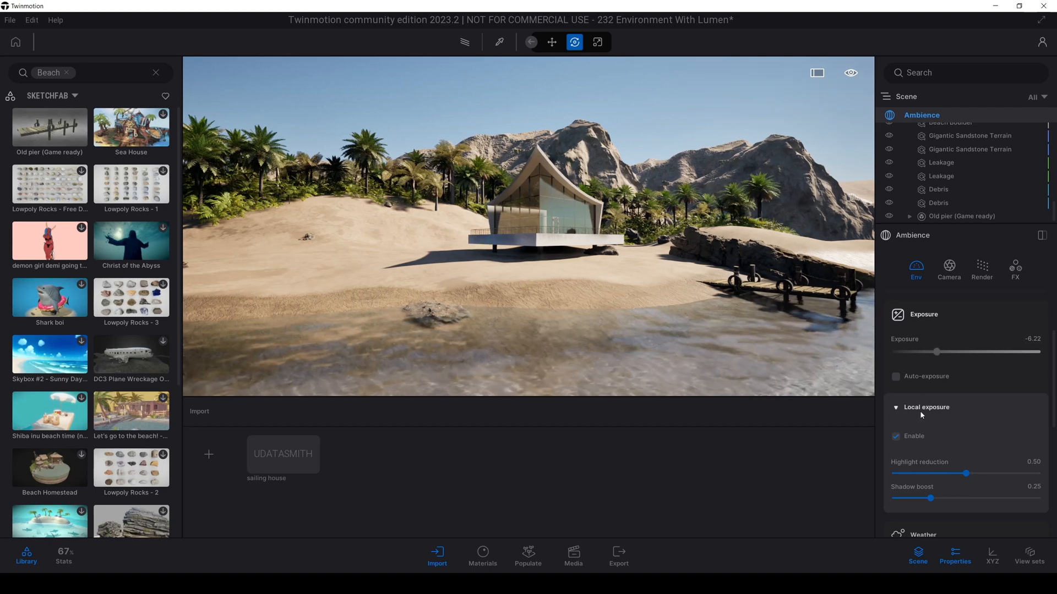
Set the local exposure's shadow boost to 1.00 and highlight reduction to 0.80
scroll(909, 417, down, 2)
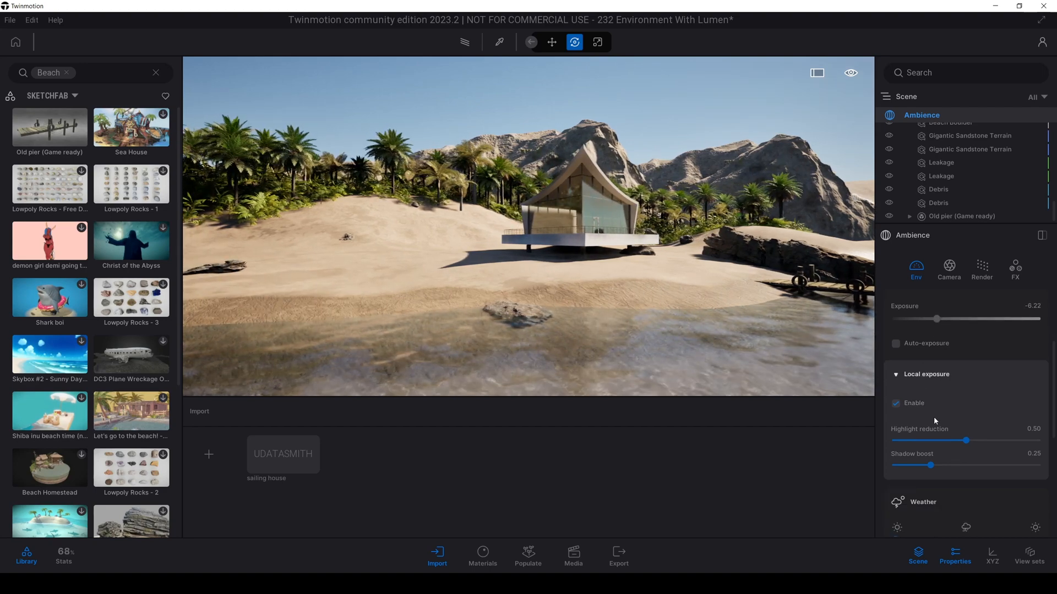
key(w)
key(d)
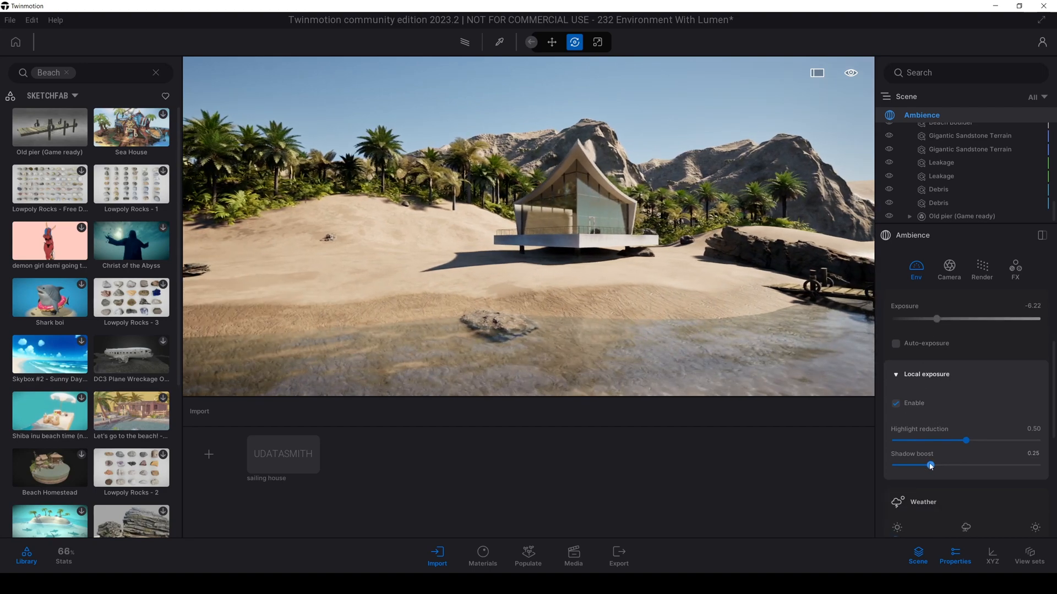
drag(954, 462, 1033, 455)
drag(962, 456, 1041, 462)
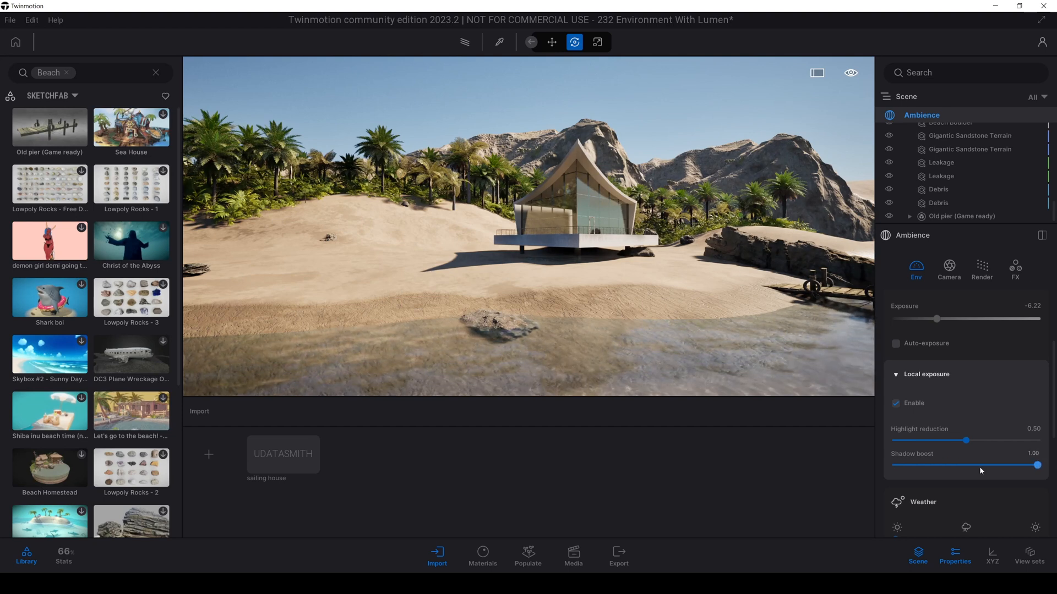
drag(965, 440, 1009, 441)
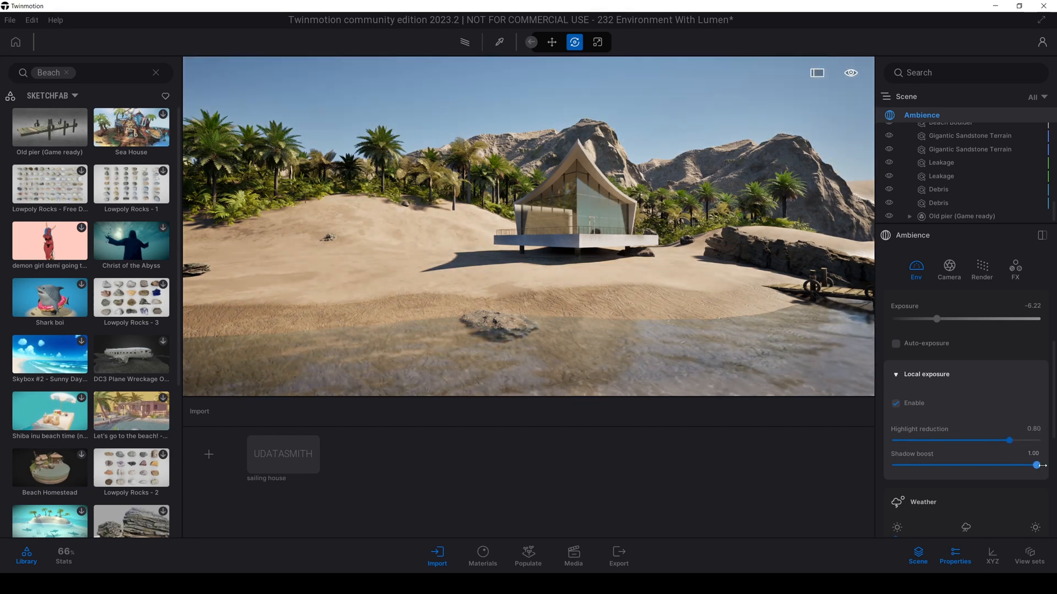
Reframe the house with the whole pier in view and narrow the camera's field of view to 76°
key(d)
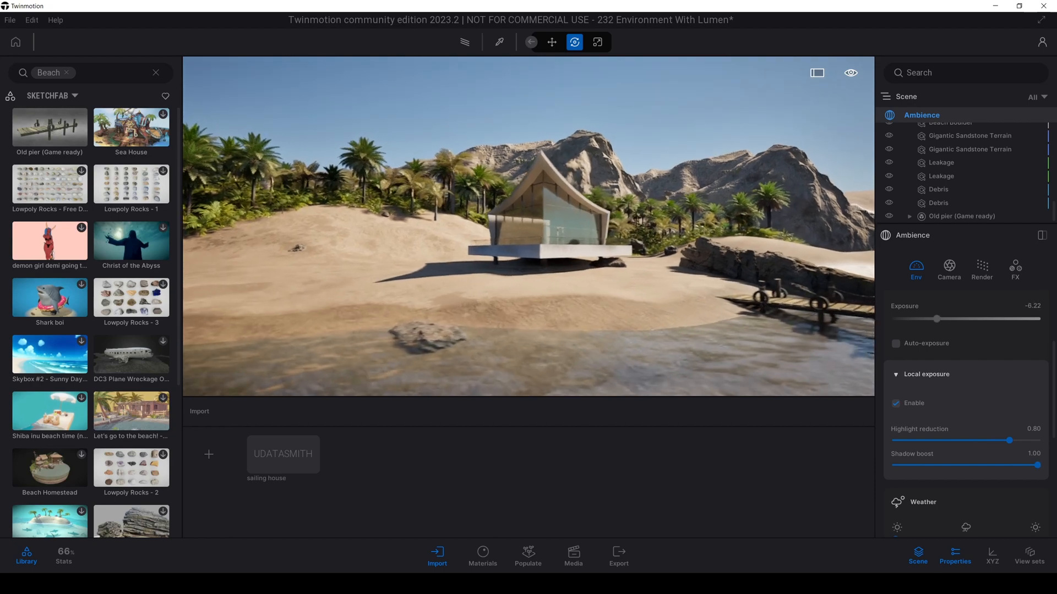
key(q)
key(d)
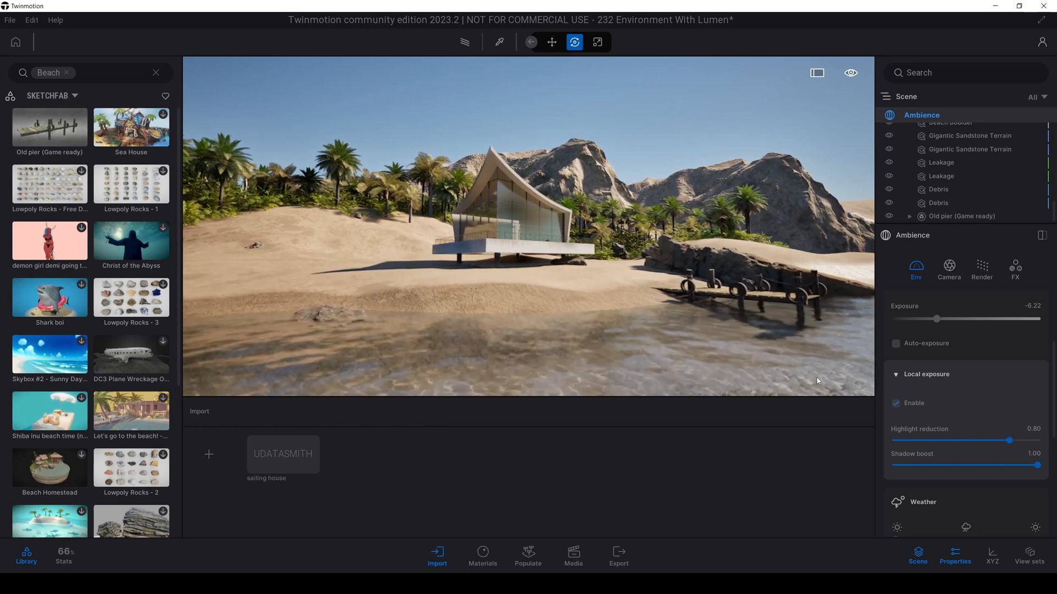
click(949, 269)
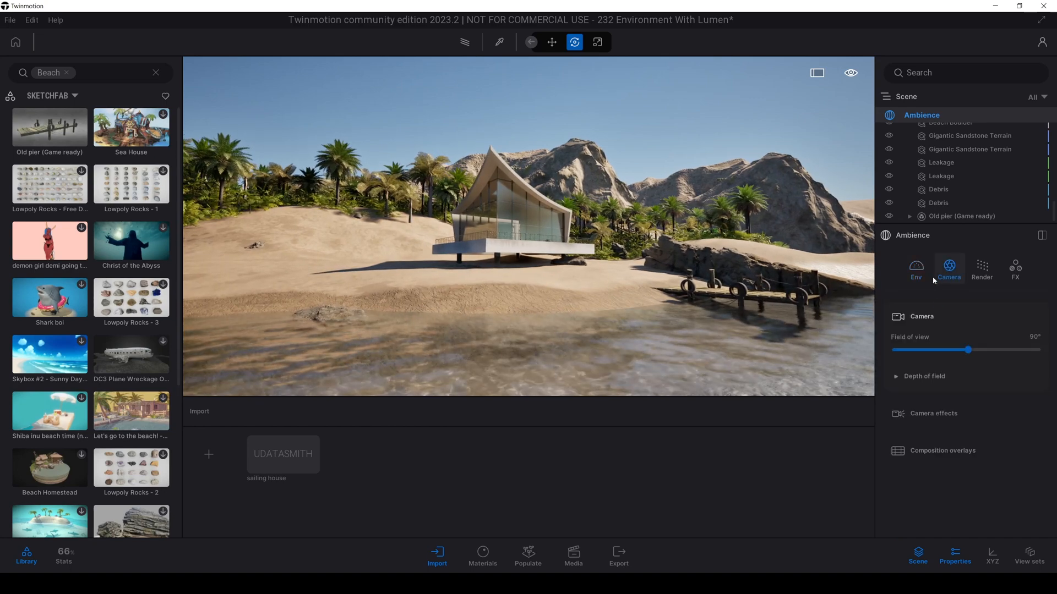
drag(967, 350, 956, 350)
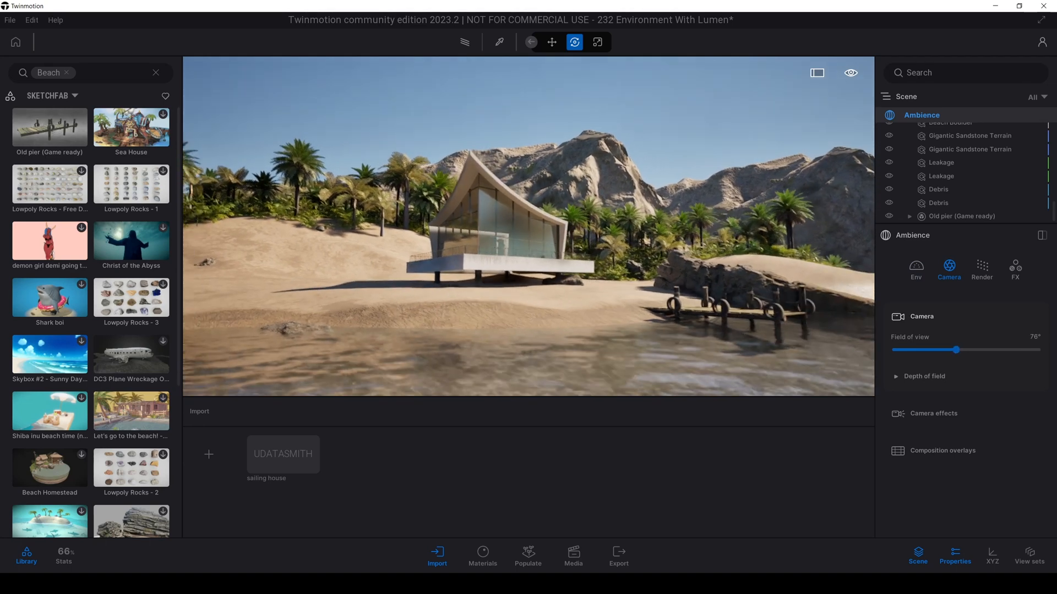
Enable Parallelism in the camera effects and recompose the view of the house and pier
click(903, 418)
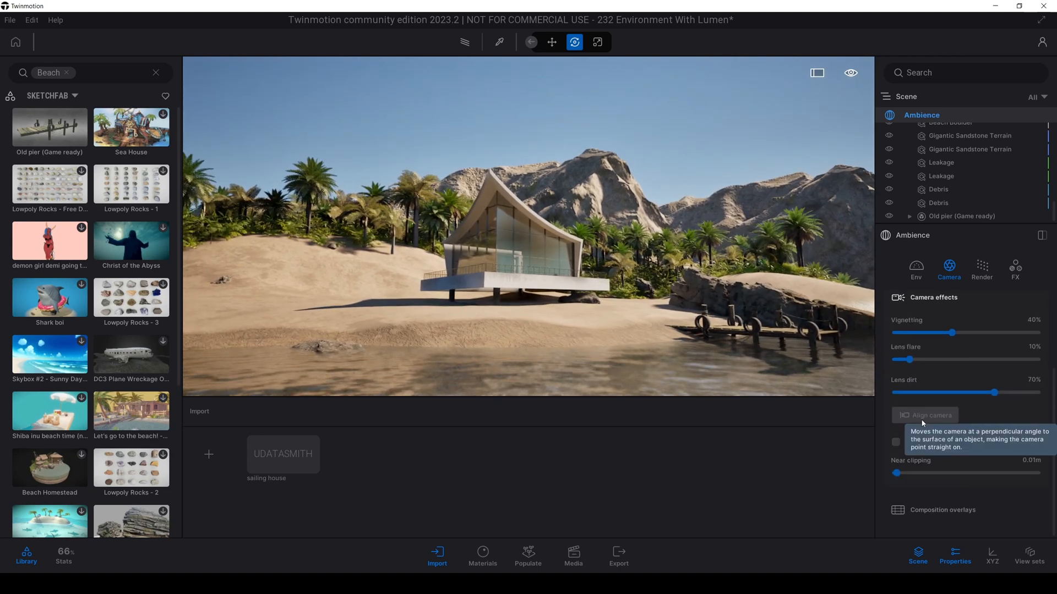
click(895, 442)
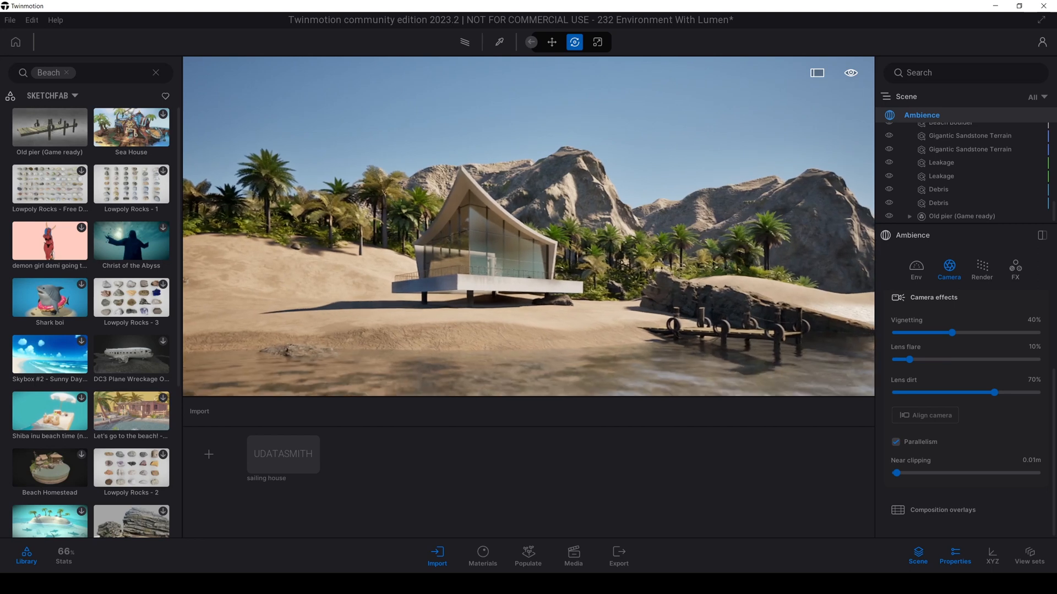
key(w)
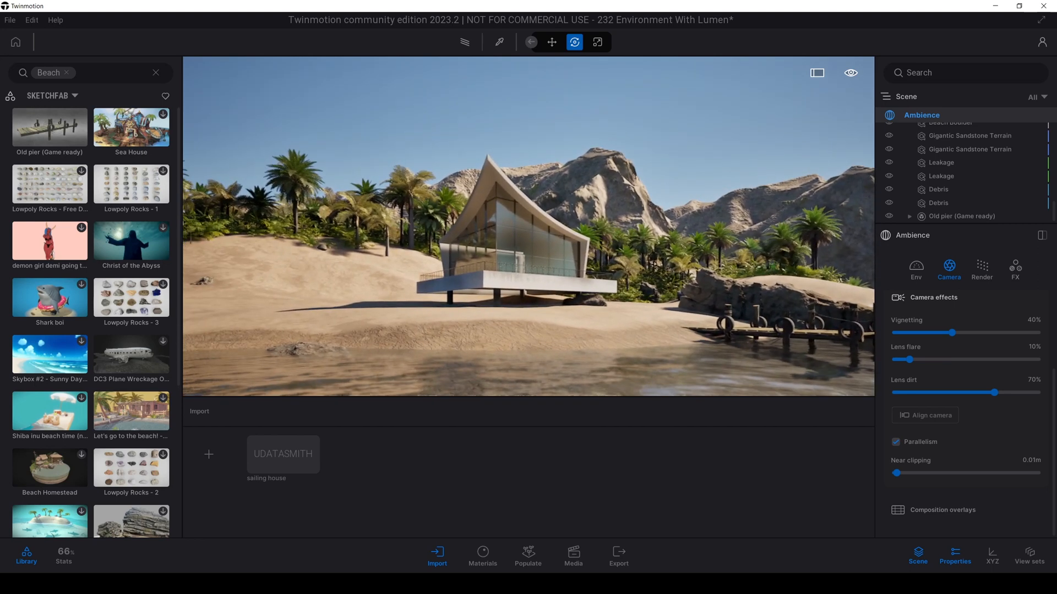
key(d)
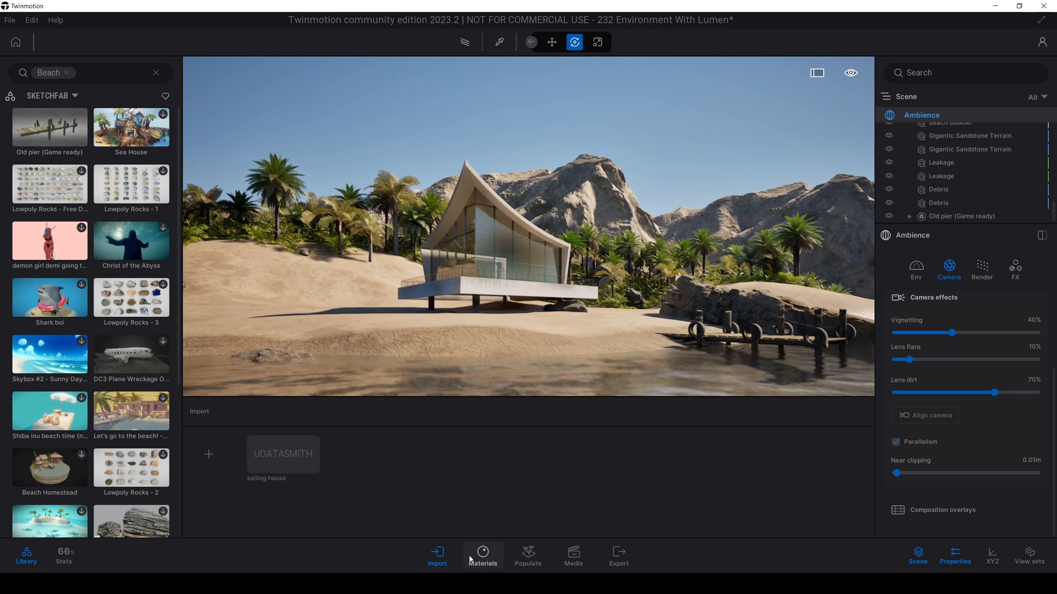
Save the current view as a new media image and enable the HDRI environment for it
click(574, 556)
click(214, 461)
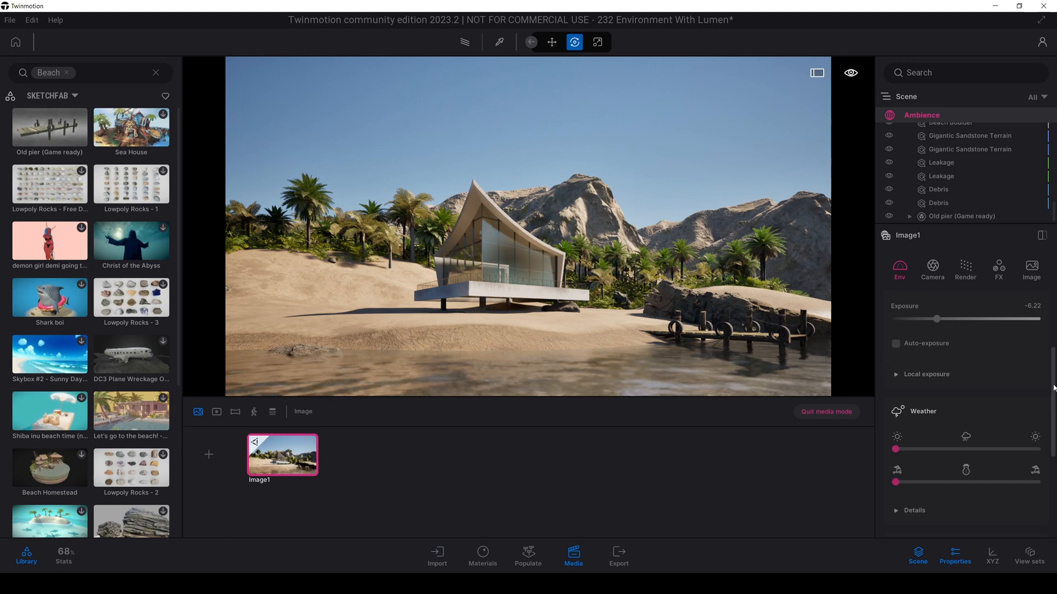
drag(1051, 390, 1051, 468)
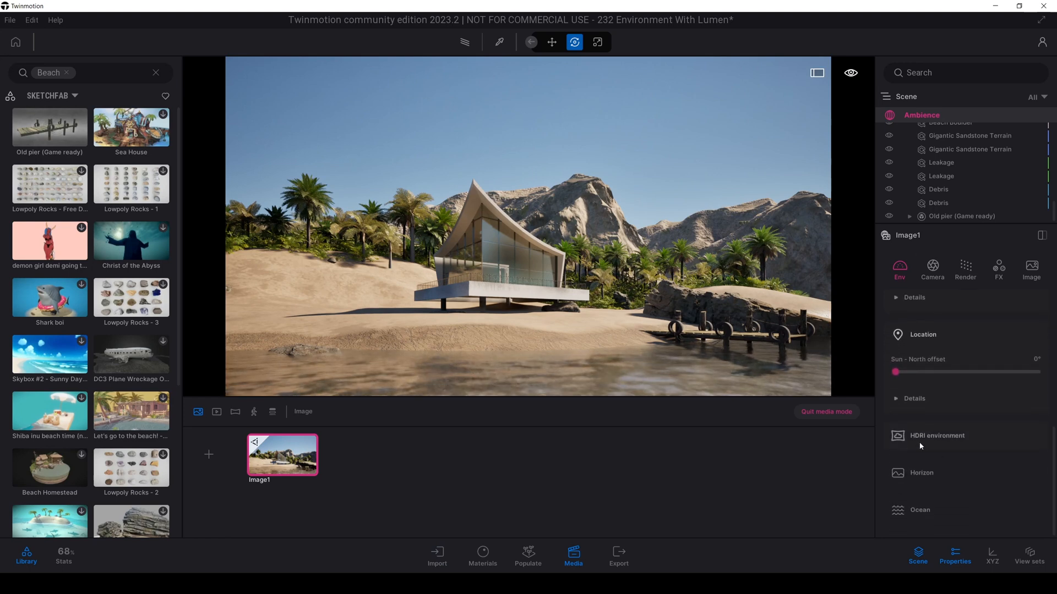
click(933, 437)
scroll(921, 463, down, 2)
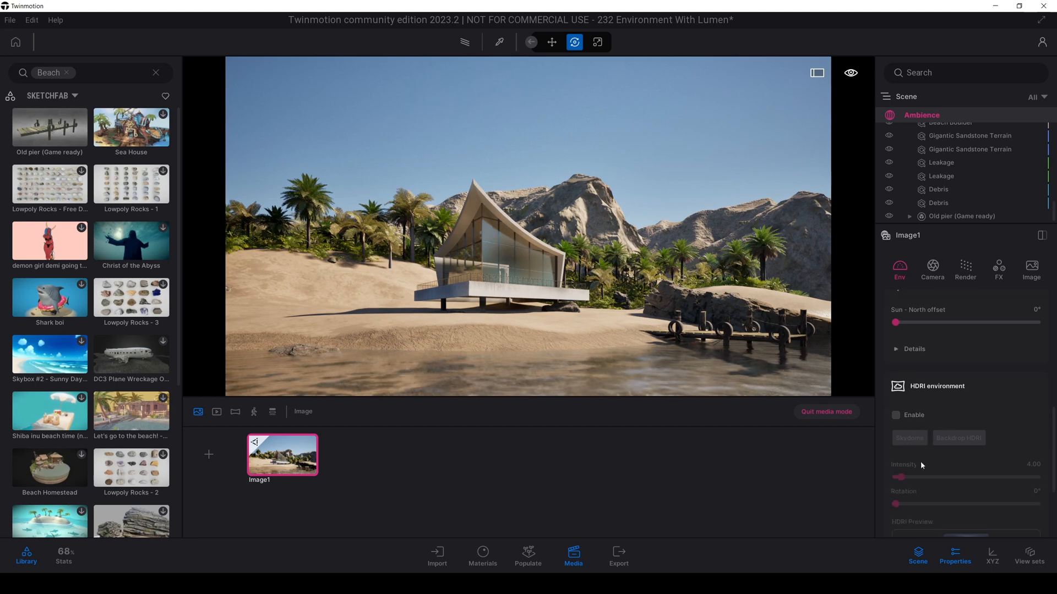
click(900, 416)
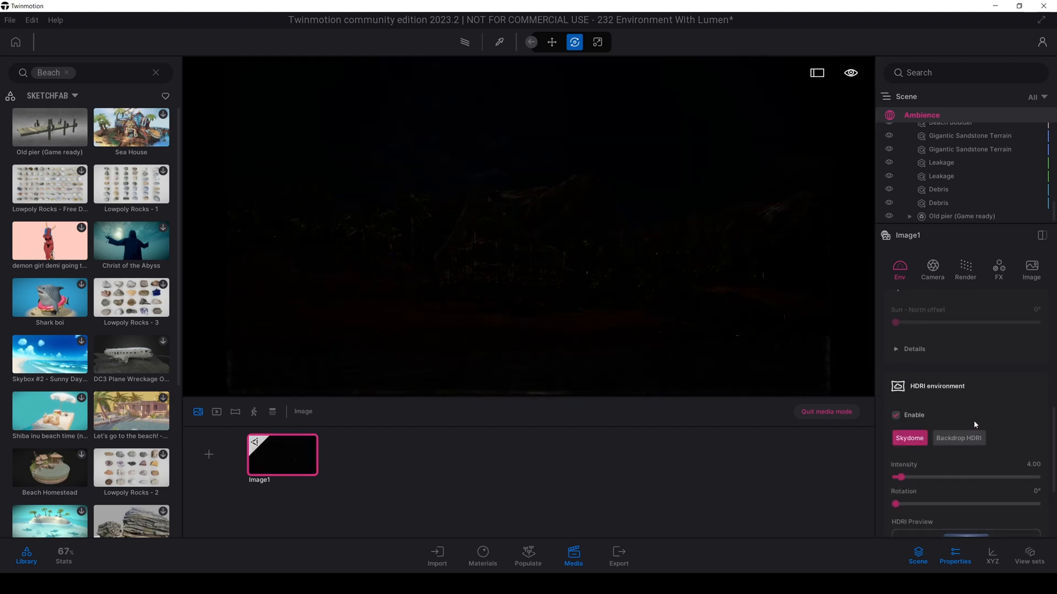
Switch the HDRI environment to Backdrop HDRI and replace its sky with Umhlanga Sunrise from the library's beach skies
scroll(973, 420, down, 2)
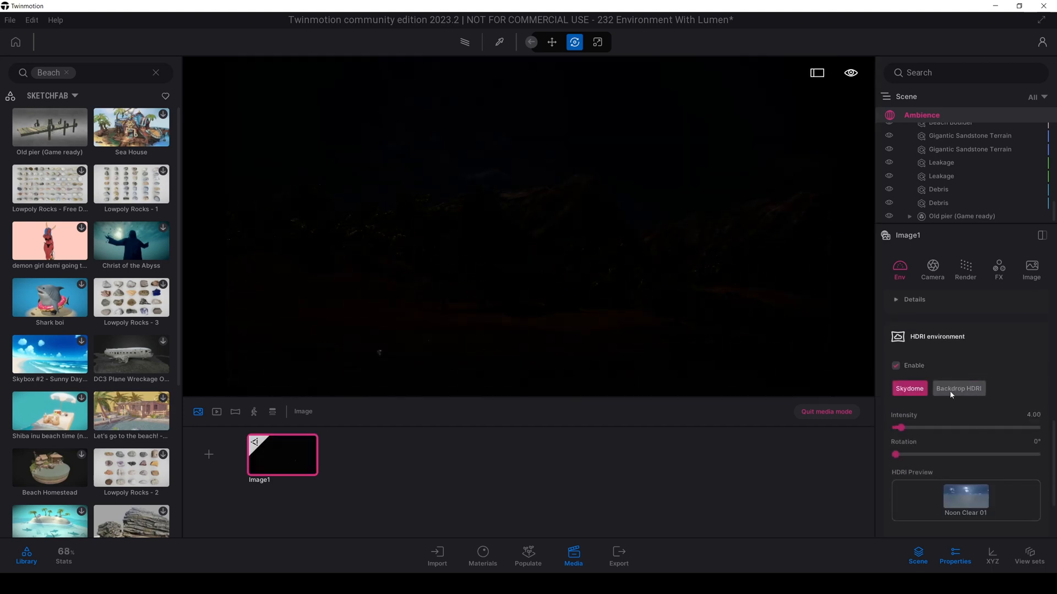
click(959, 388)
scroll(959, 405, down, 2)
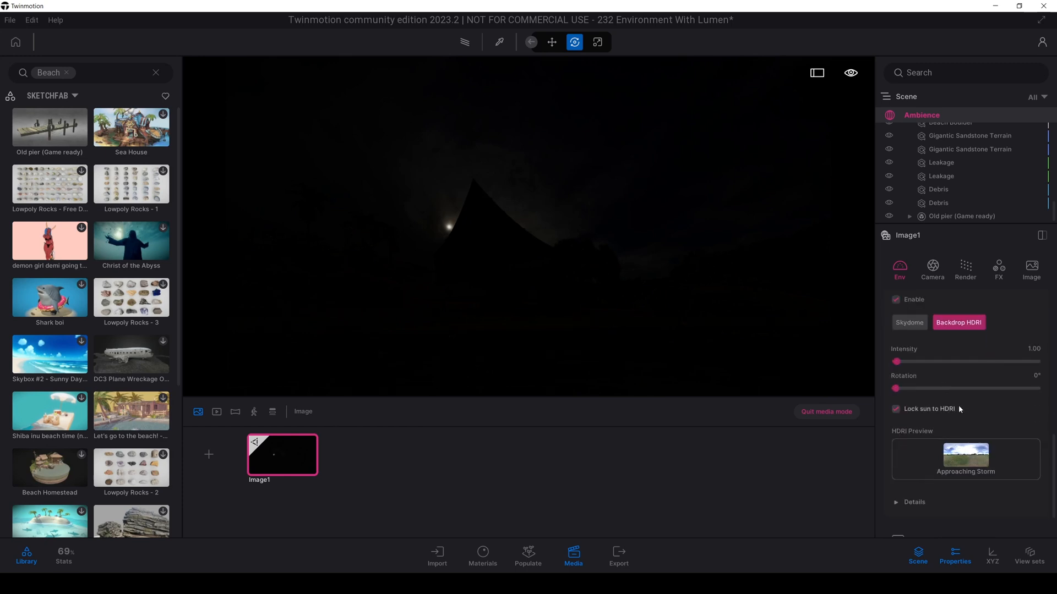
click(966, 445)
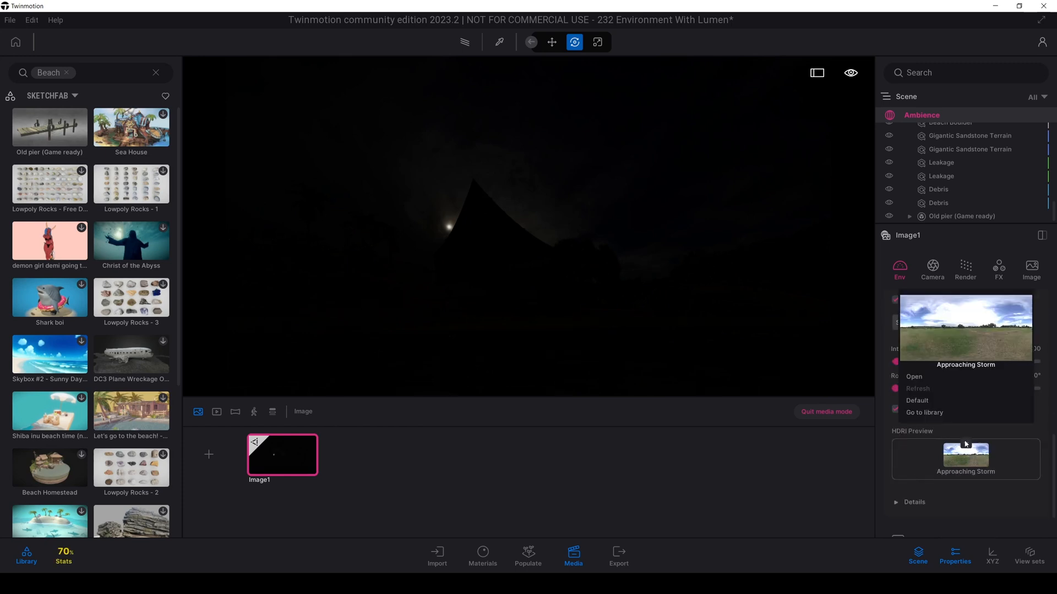
click(923, 413)
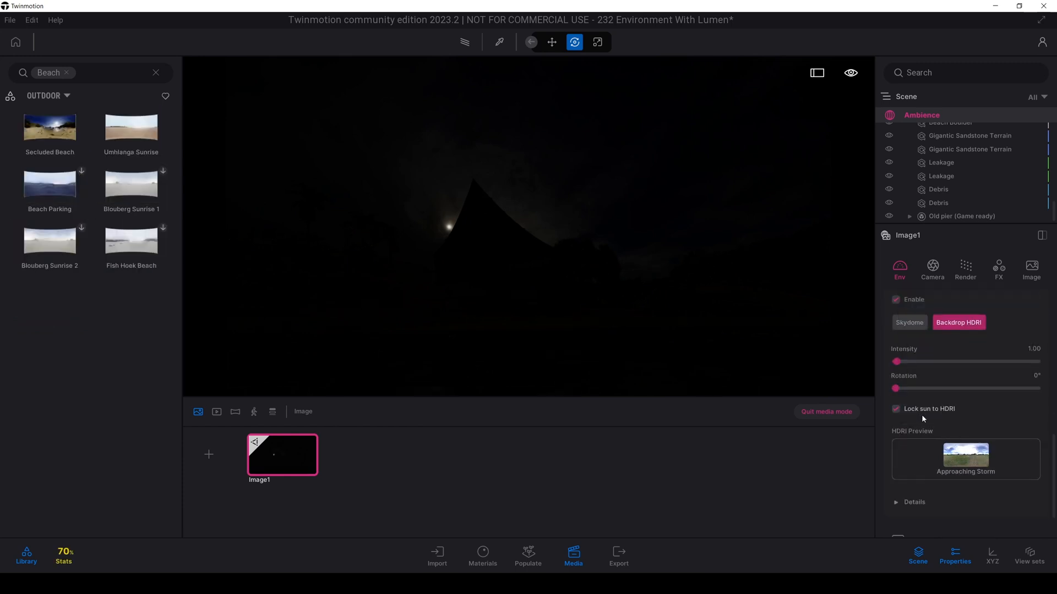
mouse_move(75, 184)
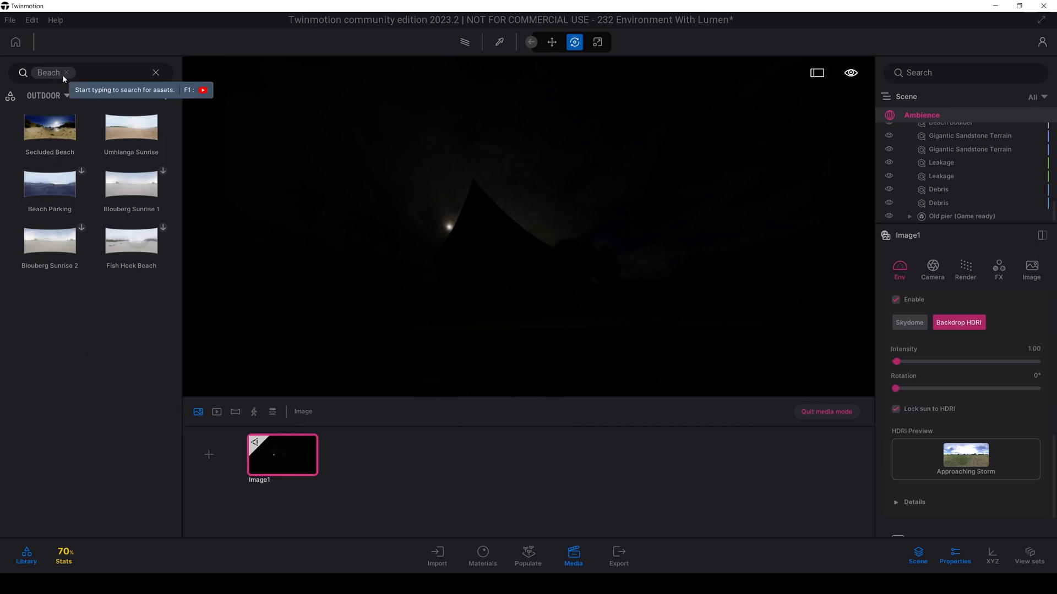
mouse_move(121, 142)
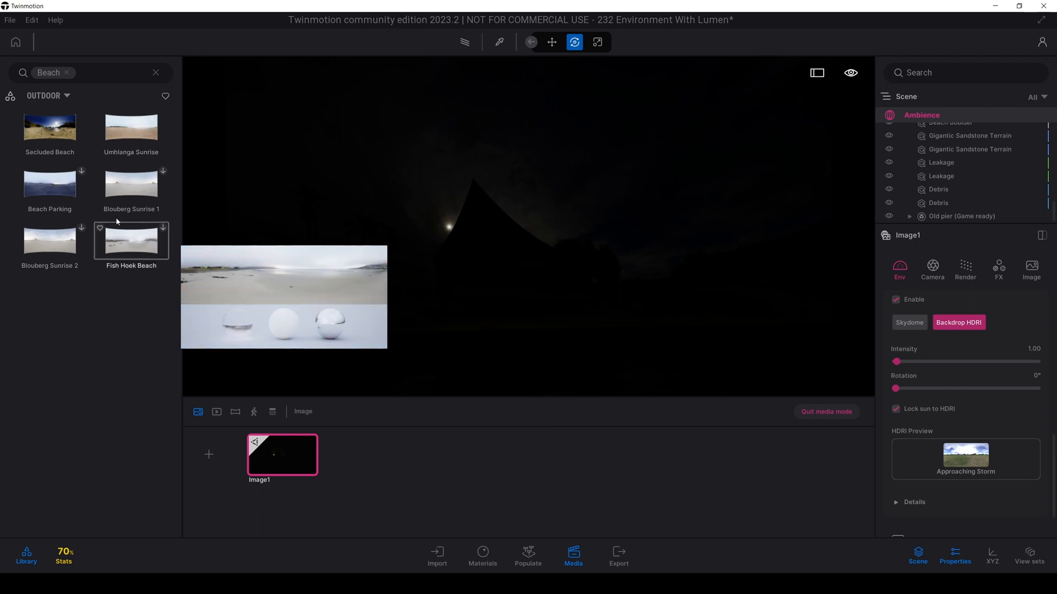
mouse_move(112, 203)
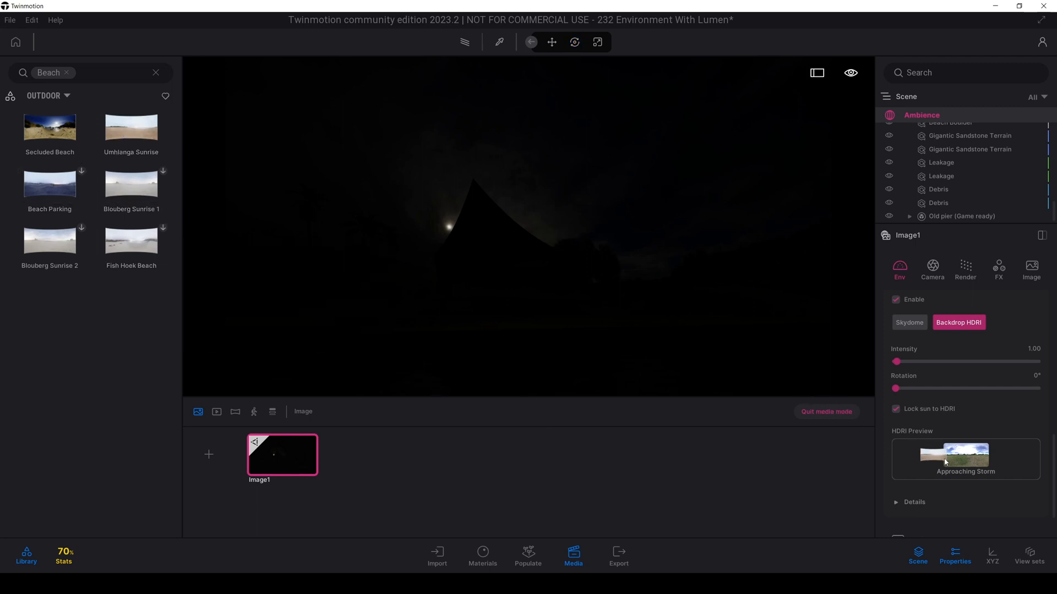
drag(945, 462, 948, 457)
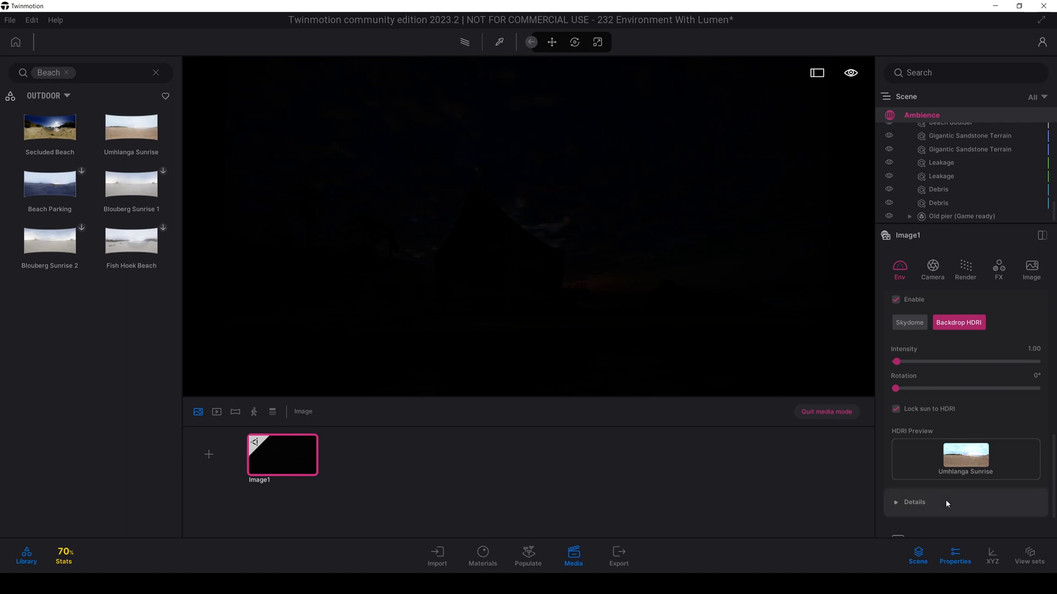
Raise the backdrop's intensity to 100.00 and set the image's exposure to -1.05
drag(896, 362, 1038, 362)
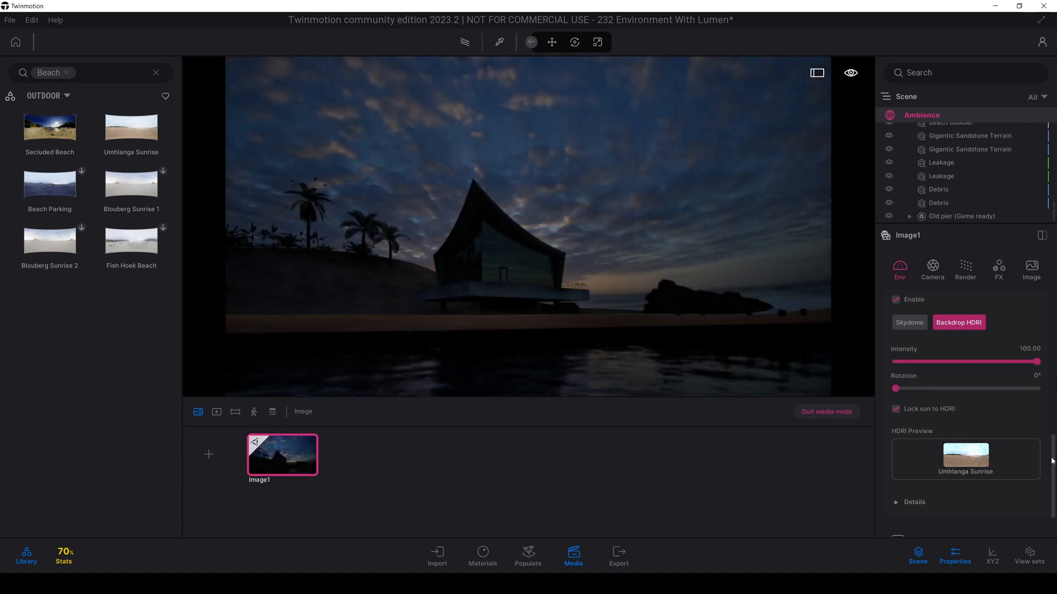
drag(1052, 461, 1056, 336)
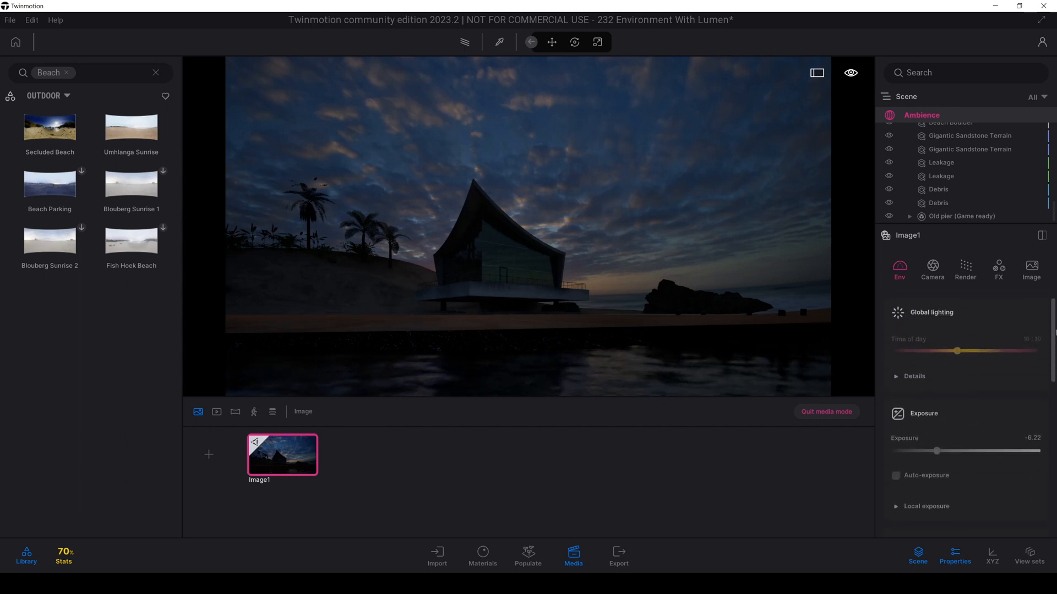
drag(938, 450, 961, 444)
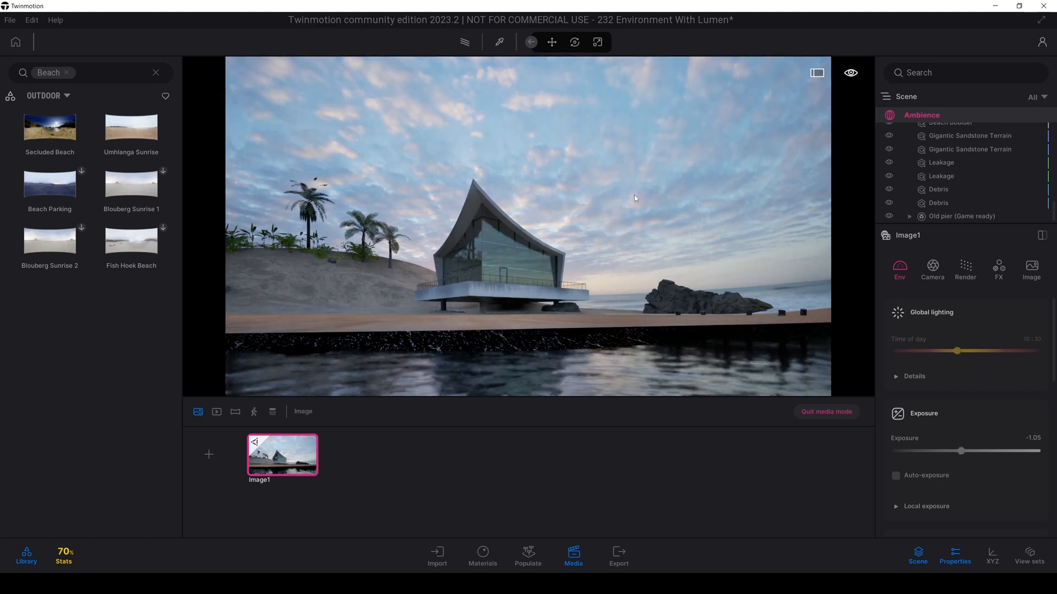
Center the HDRI backdrop on the camera position and set its size to 1000 m
drag(1053, 373, 1051, 507)
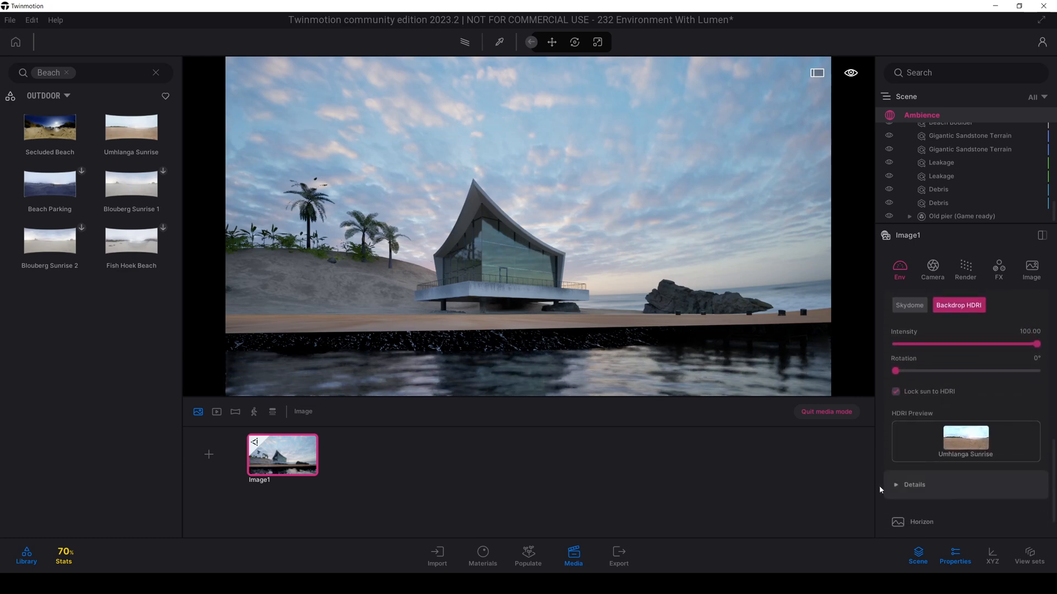
click(895, 485)
scroll(883, 414, down, 1)
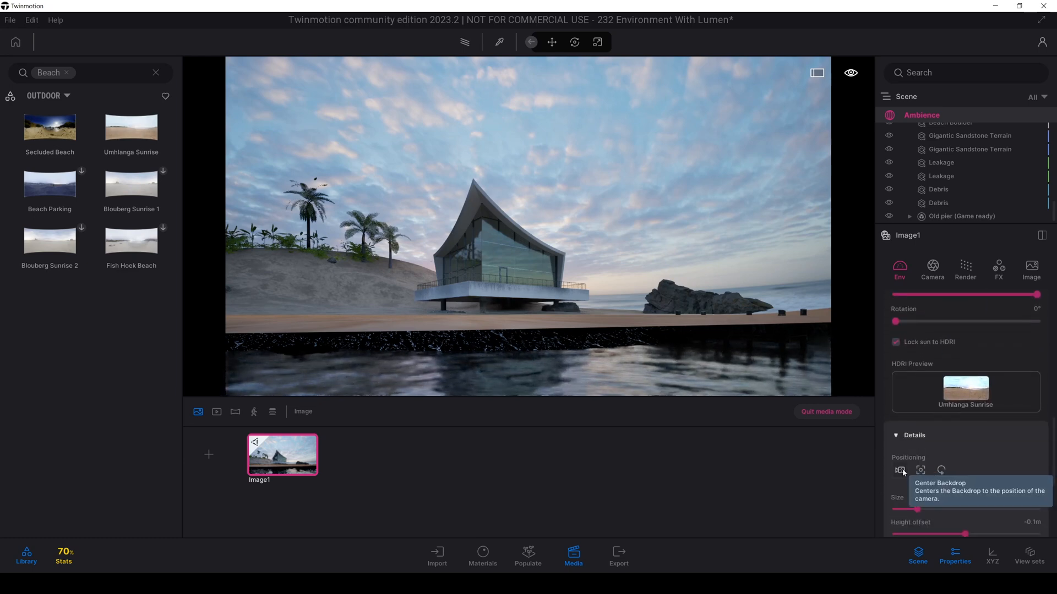
click(901, 470)
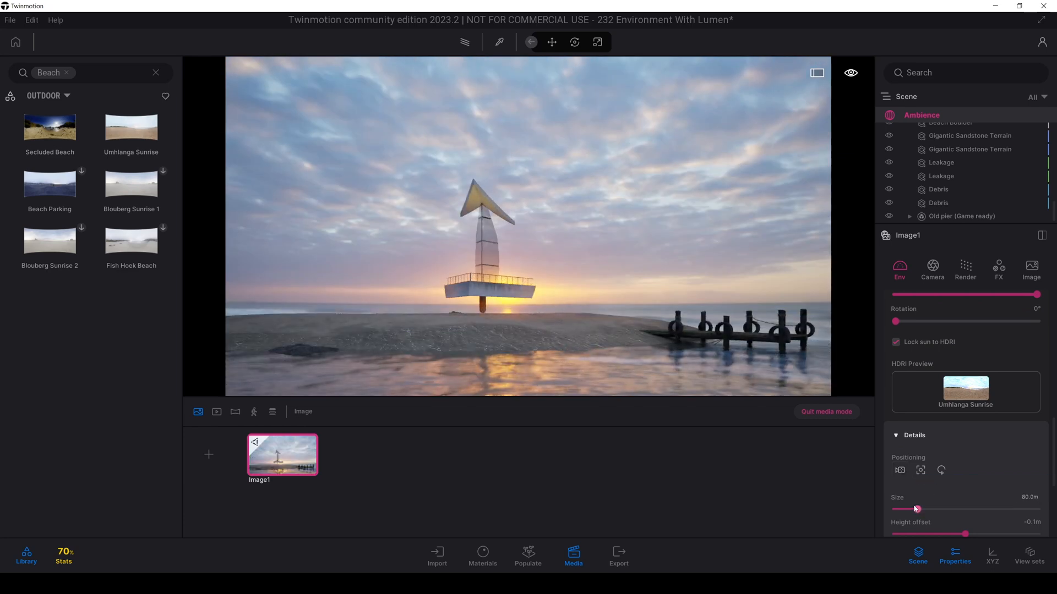
drag(917, 509, 1054, 499)
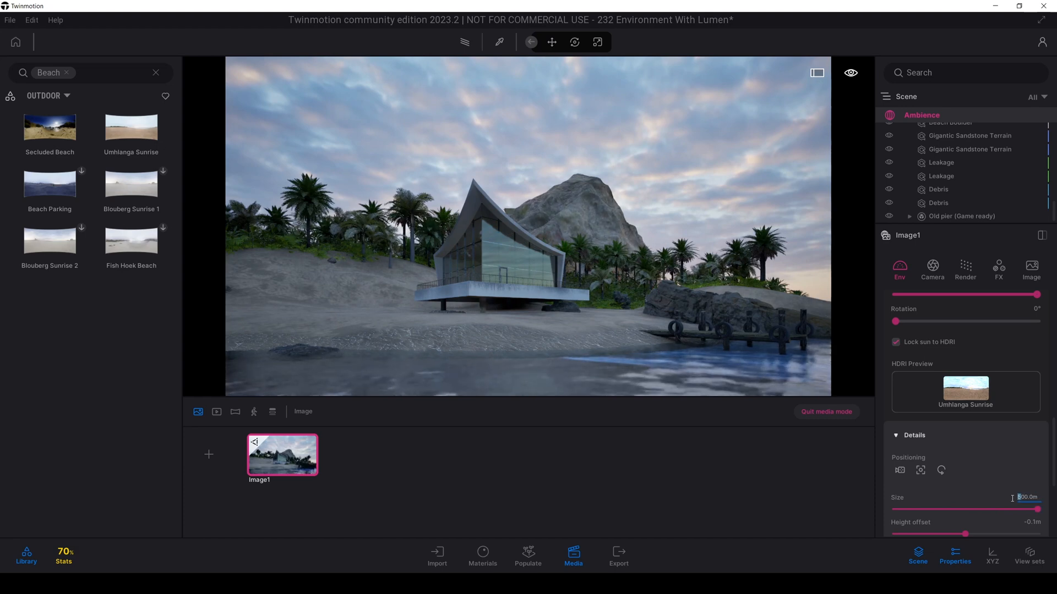
key(Return)
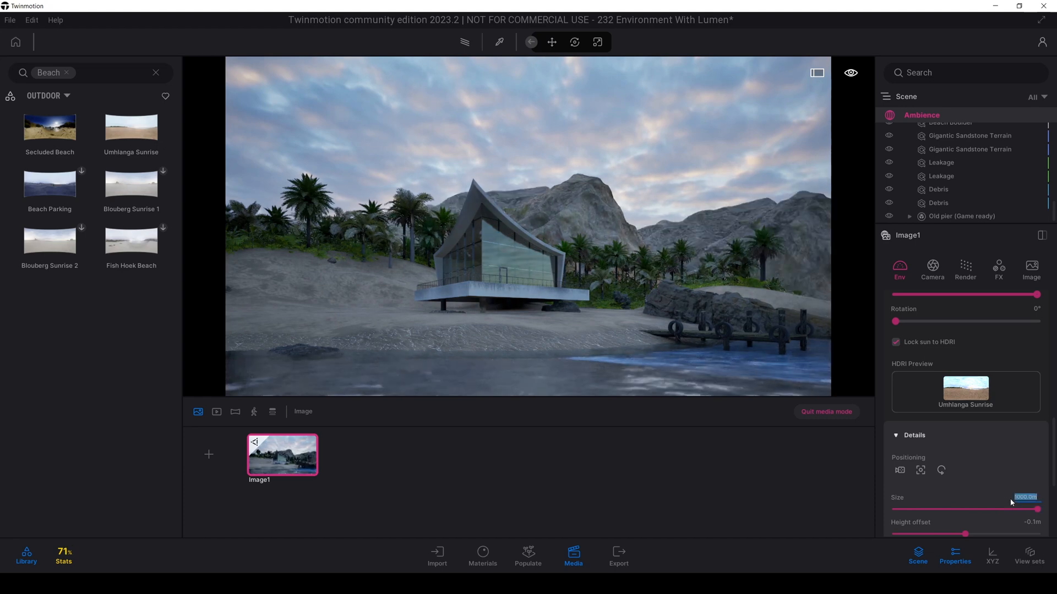
Rotate the HDRI backdrop to about 176° and unlock the sun from the HDRI
drag(1053, 472, 1052, 487)
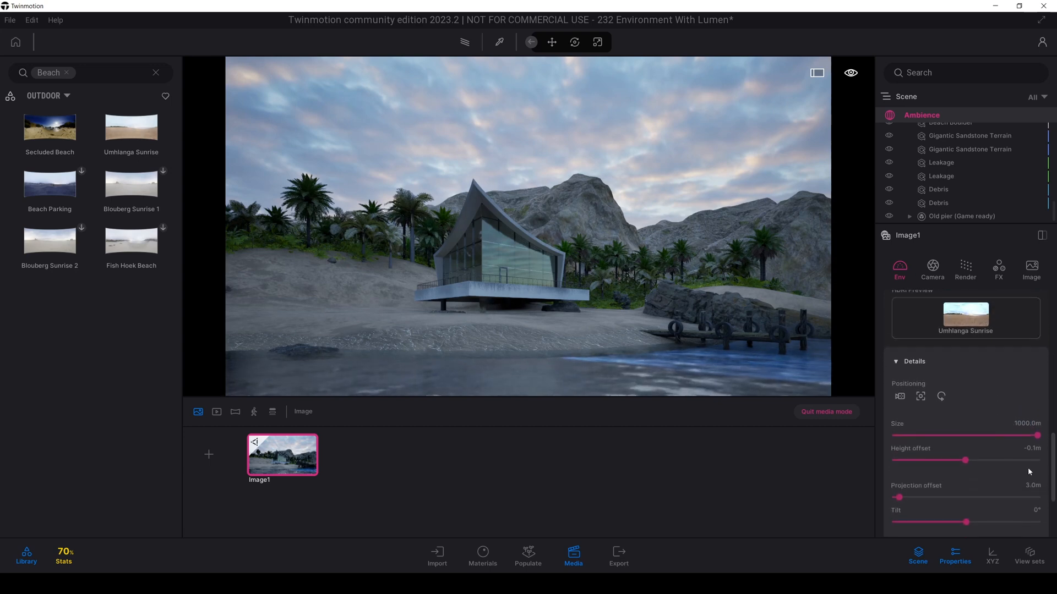
scroll(1002, 474, down, 5)
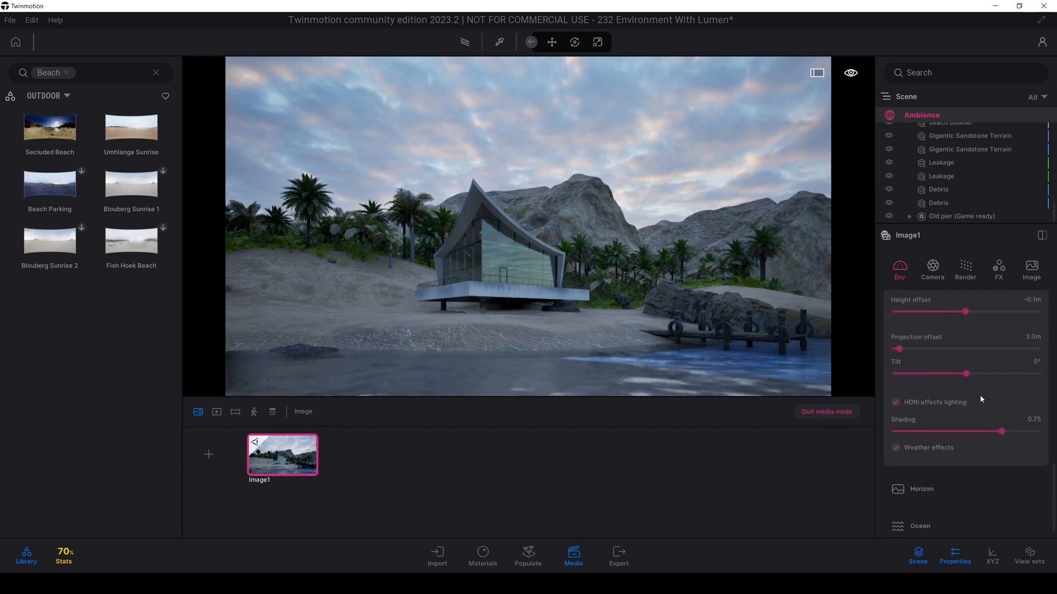
drag(1053, 478, 1048, 421)
drag(896, 380, 964, 379)
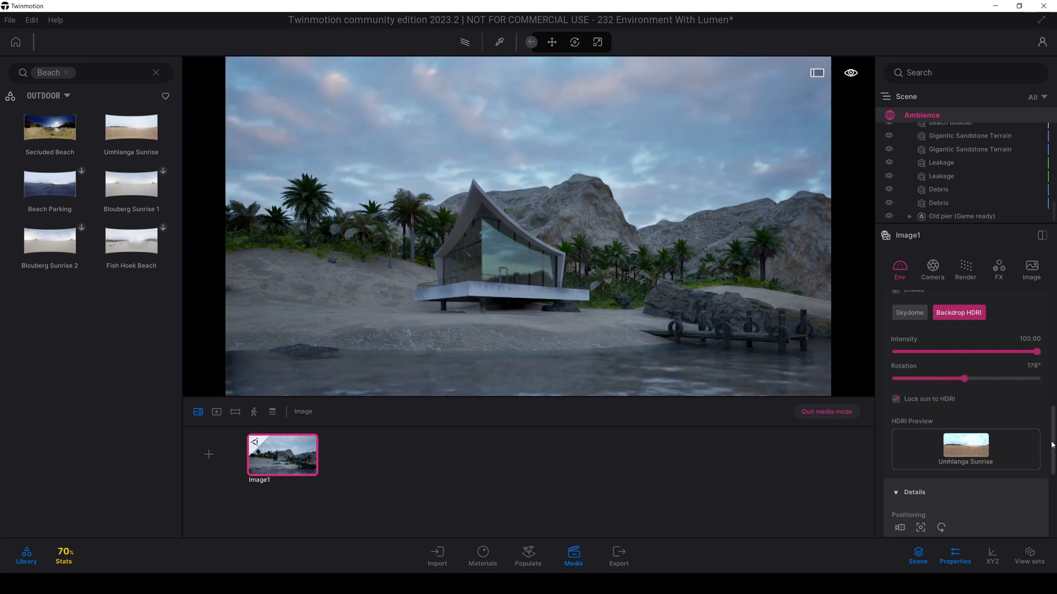
click(896, 400)
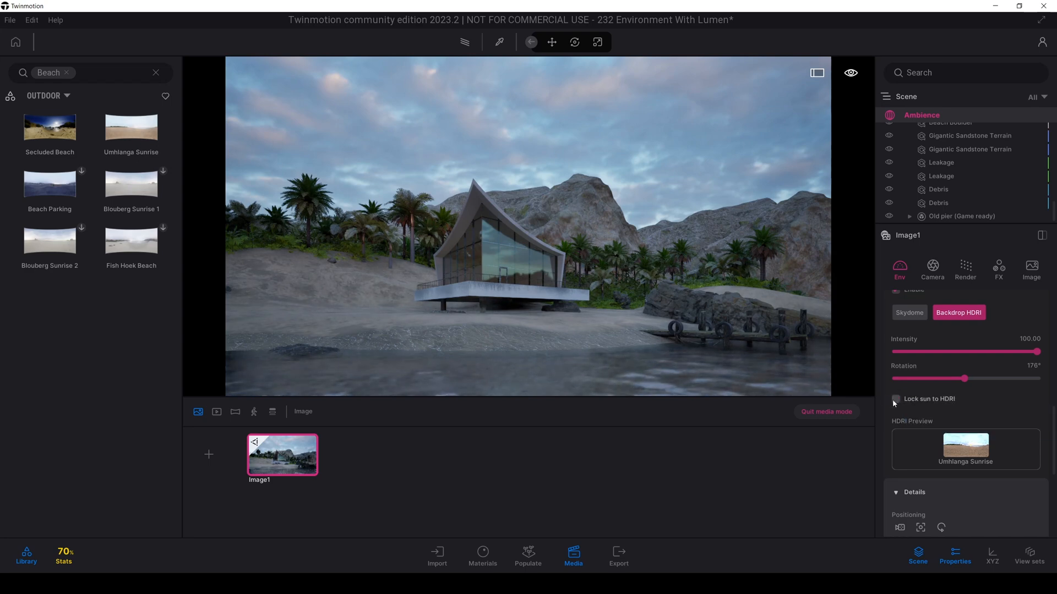
Set the sun's north offset to 215° in the location settings
drag(1054, 429, 1054, 308)
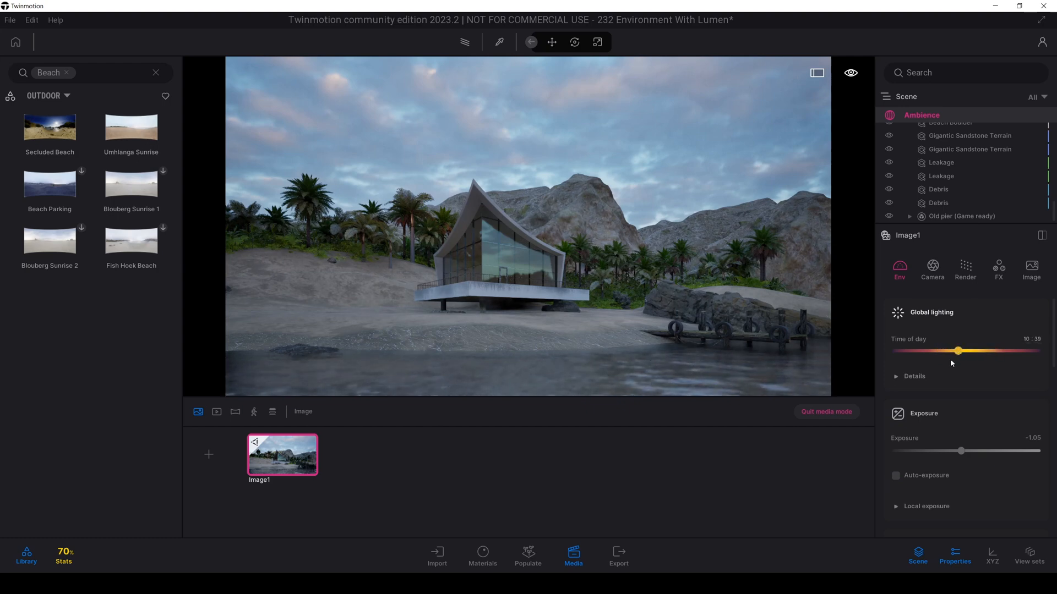
scroll(936, 397, down, 8)
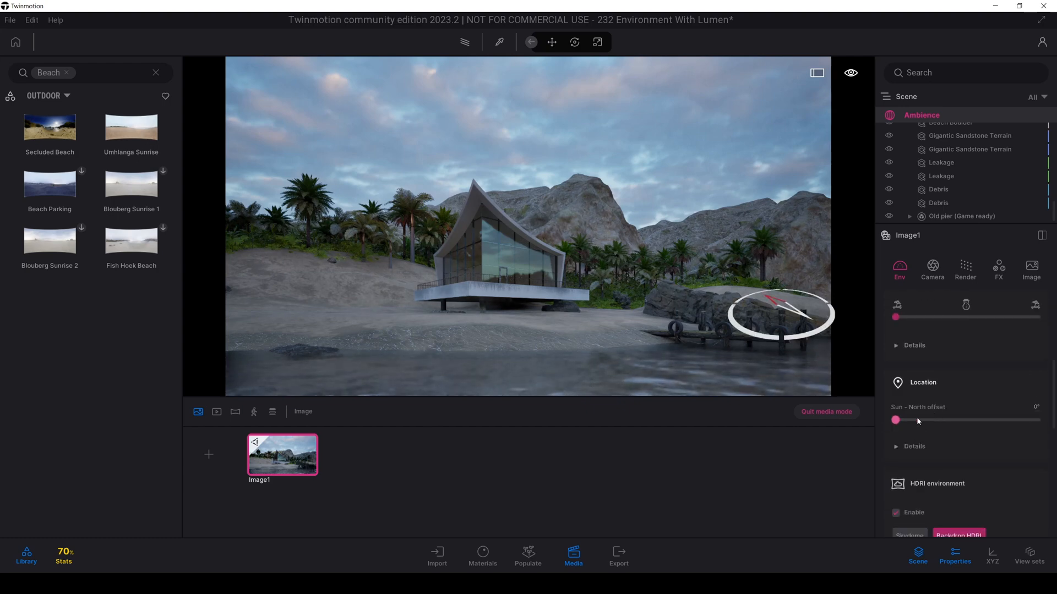
drag(895, 420, 909, 420)
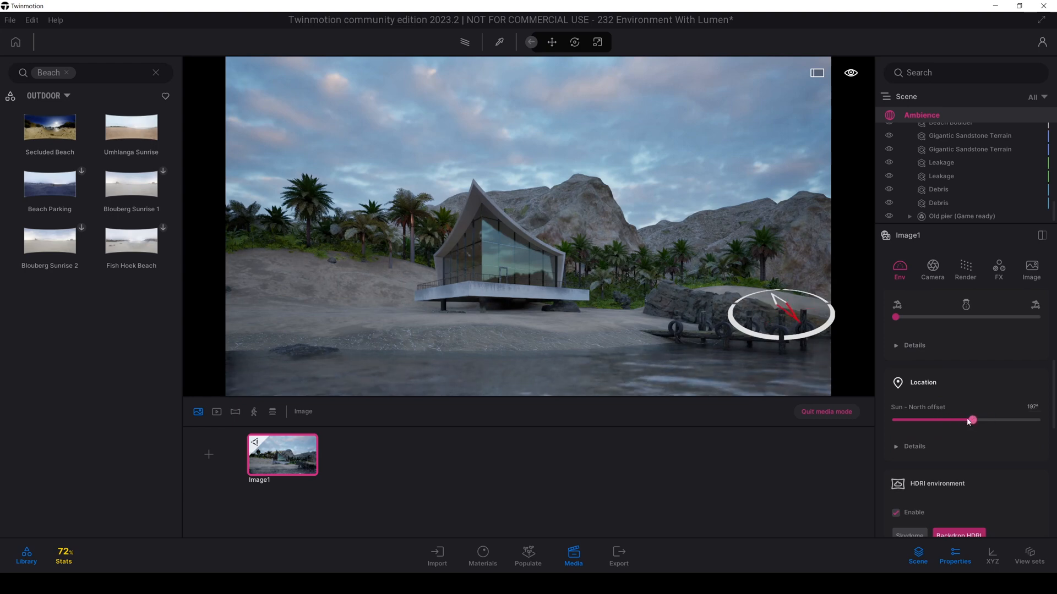
scroll(936, 435, up, 6)
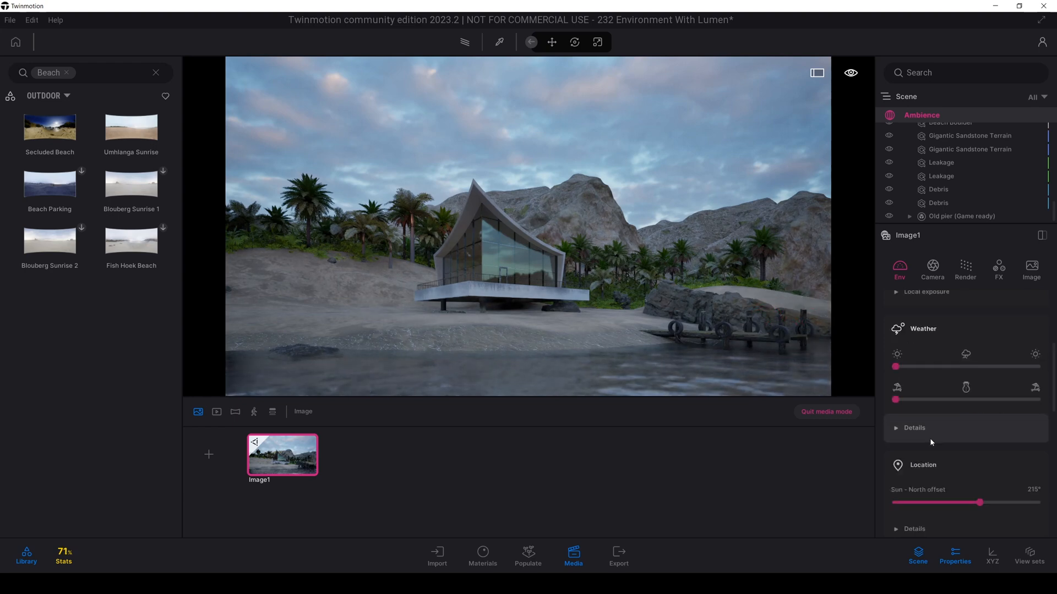
Set the global lighting to a sun intensity of 500, a sun size of 4.67 and a time of day of 08:08
click(905, 385)
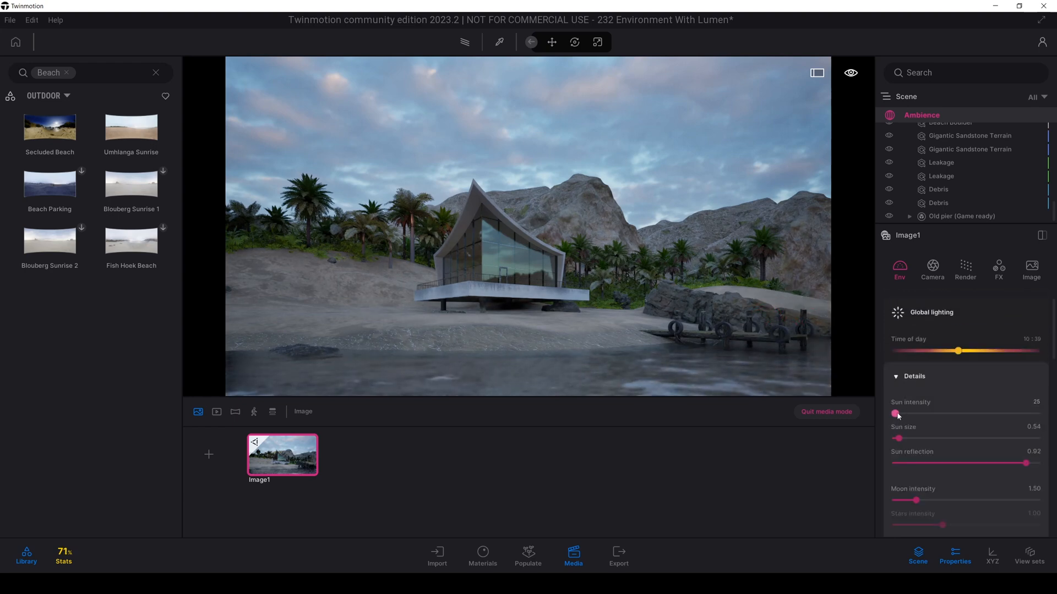
drag(897, 414, 896, 414)
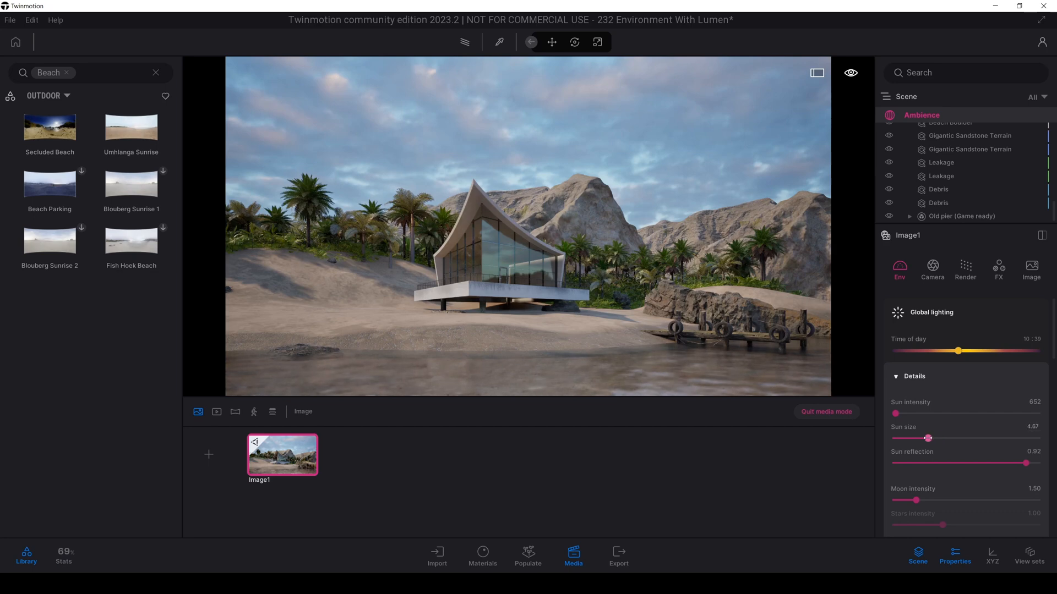
click(1038, 403)
drag(964, 356, 944, 352)
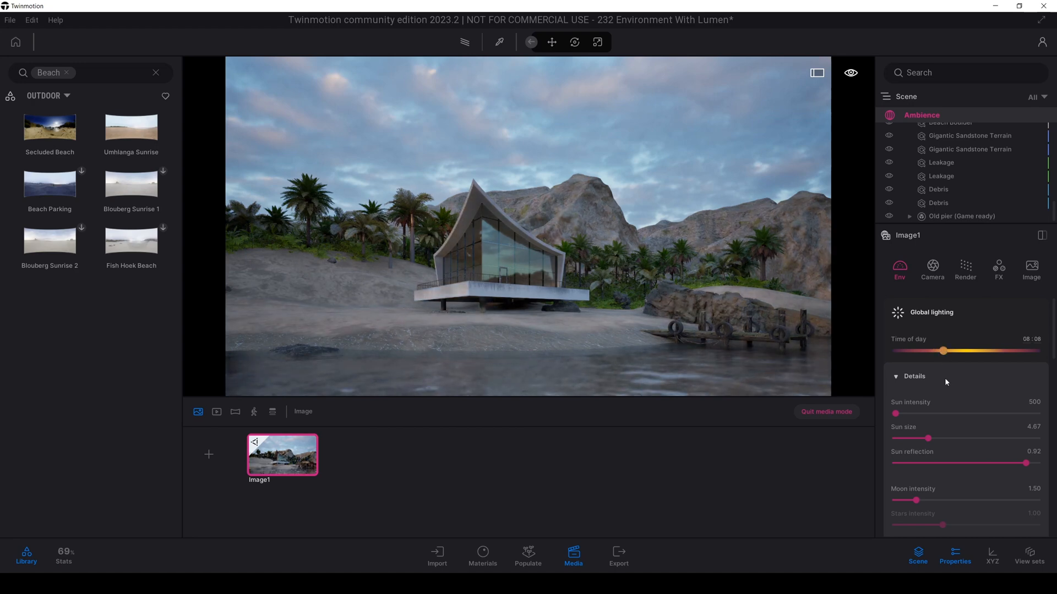
Raise the sun intensity to 3000 and increase the sun size to 7.22
drag(895, 413, 897, 417)
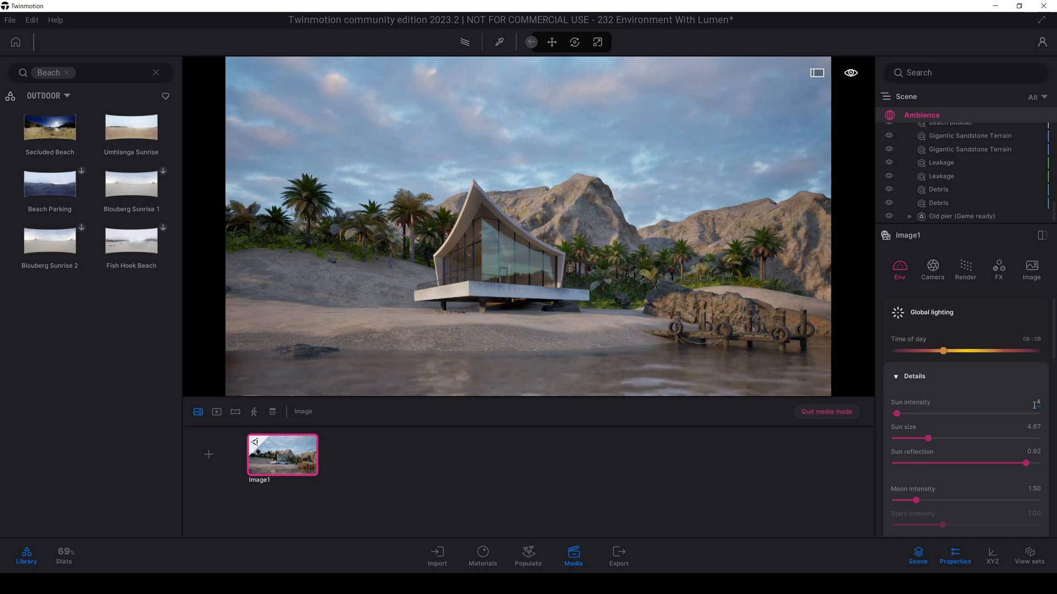
text(00)
key(Return)
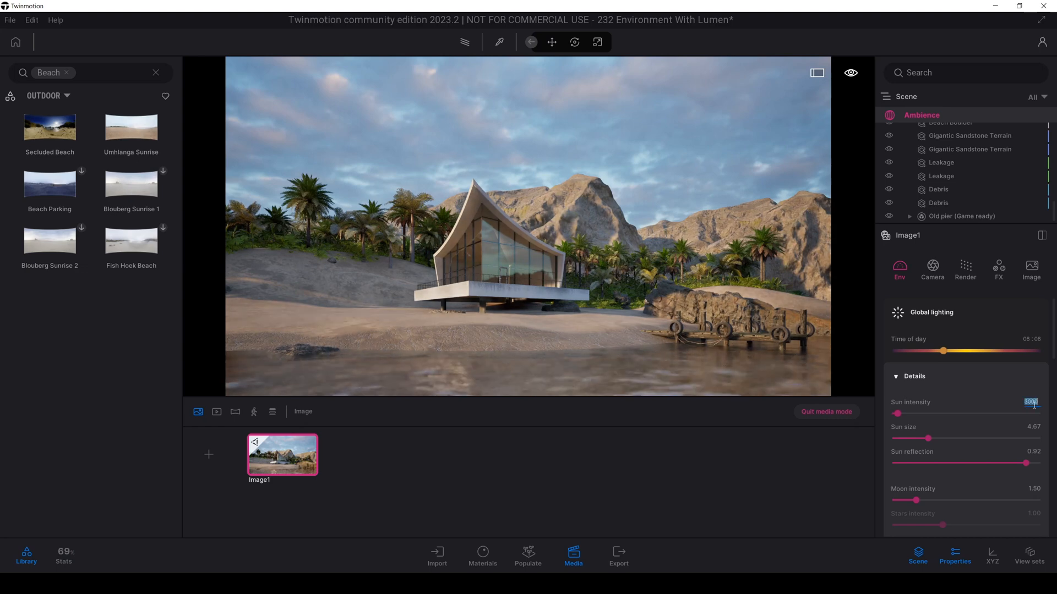
text(0)
key(Return)
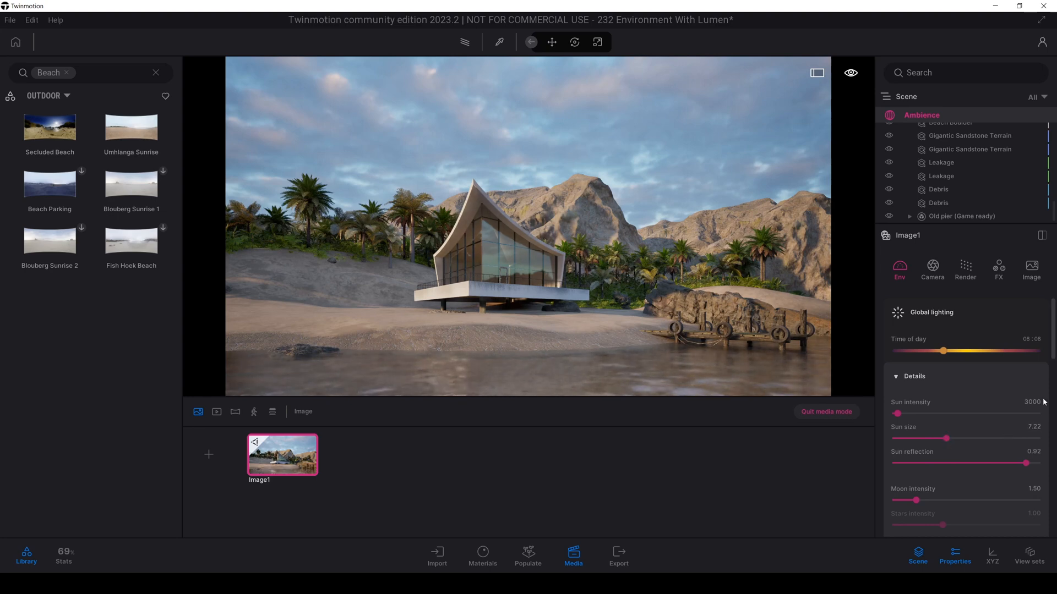
scroll(1055, 337, down, 5)
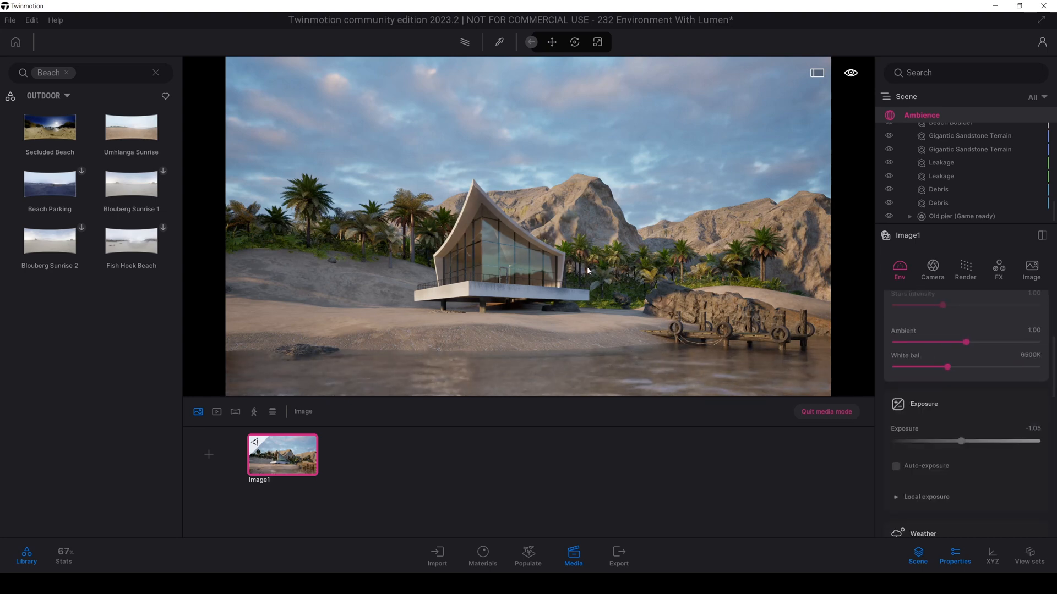
Set the sun's north offset to about 65° in the image's location settings
scroll(1053, 378, down, 4)
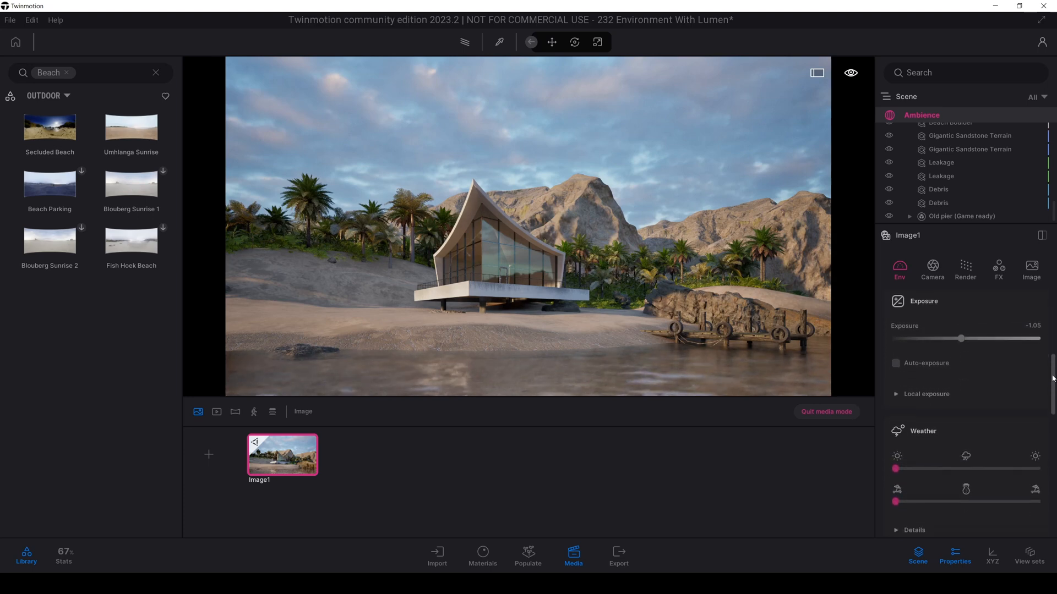
drag(1052, 378, 1052, 413)
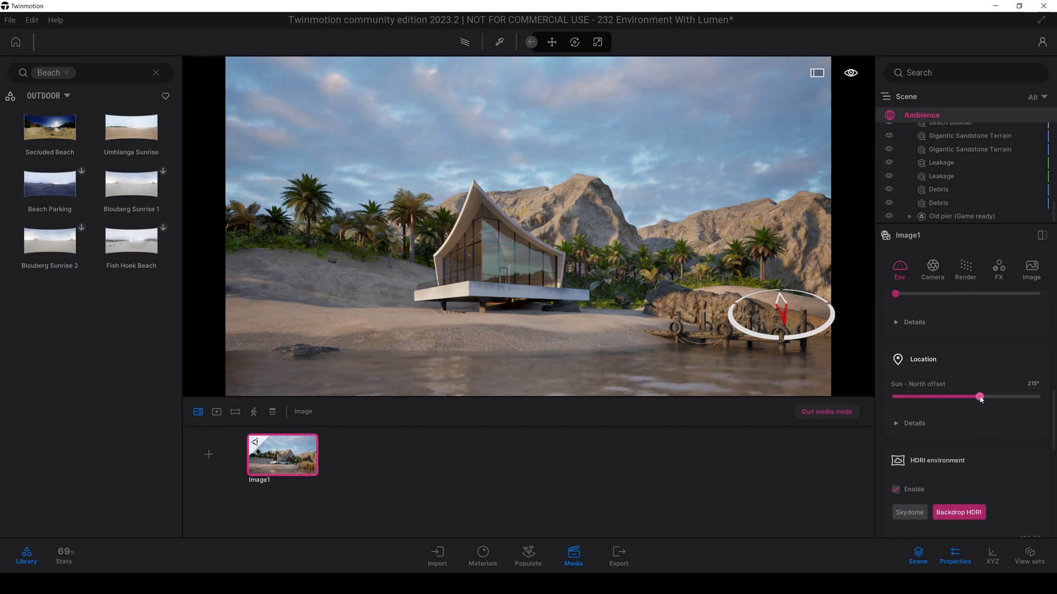
drag(979, 397, 921, 397)
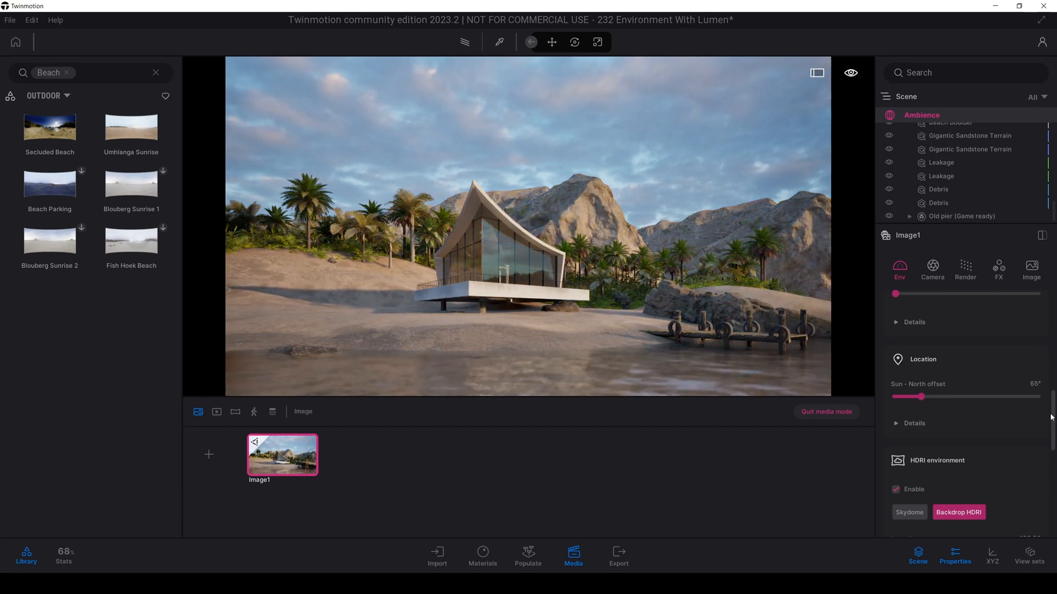
Set the time of day to 07:18 and raise the sun intensity to about 9348 in the global lighting
drag(1052, 418, 1042, 314)
drag(943, 352, 939, 352)
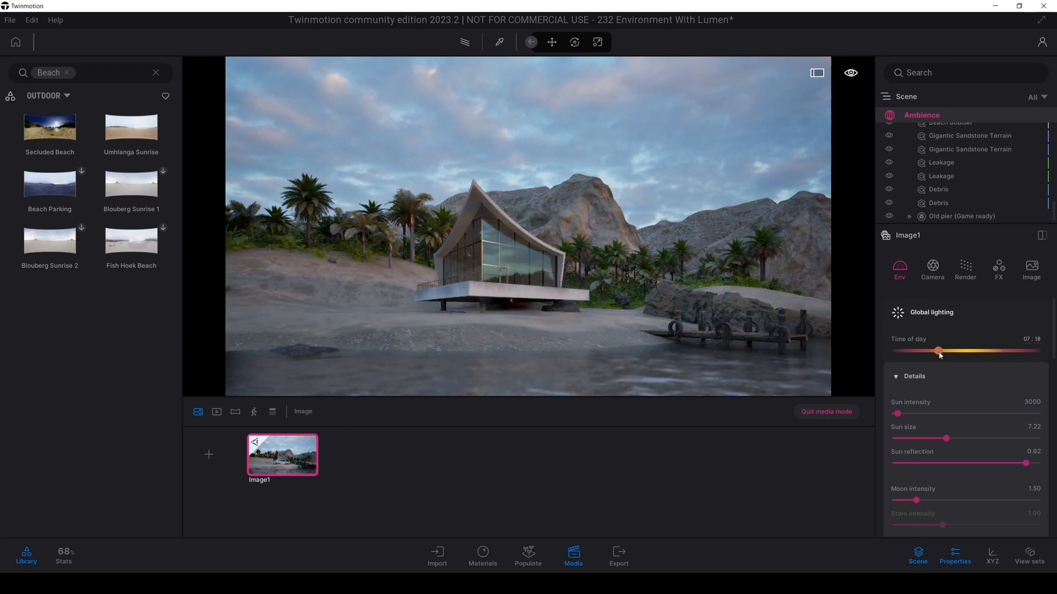
drag(901, 414, 908, 412)
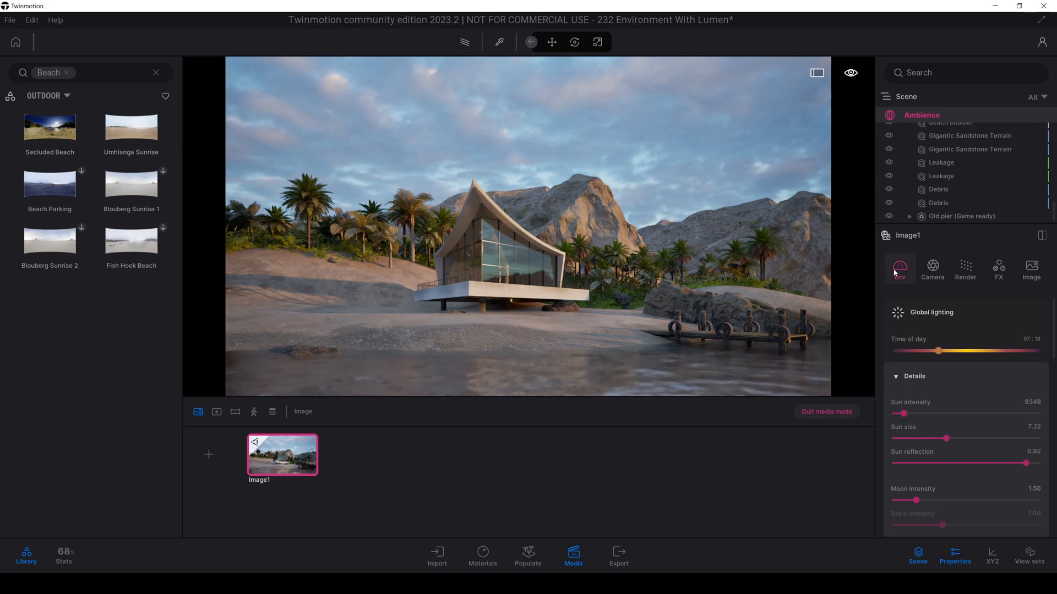
Raise the height fog to 45% in the weather details
drag(1054, 331, 1041, 510)
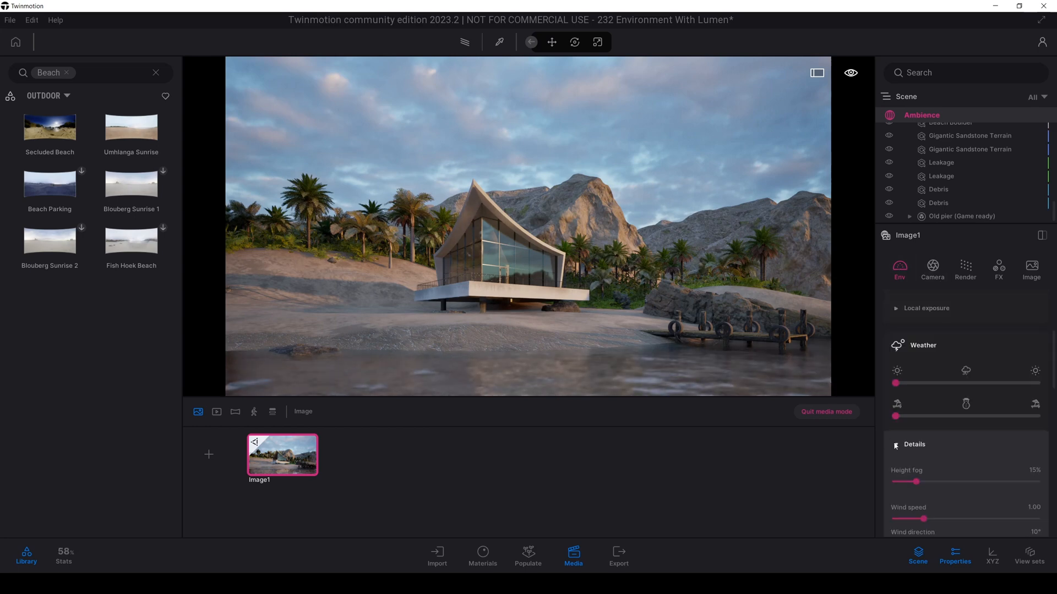
scroll(930, 385, down, 2)
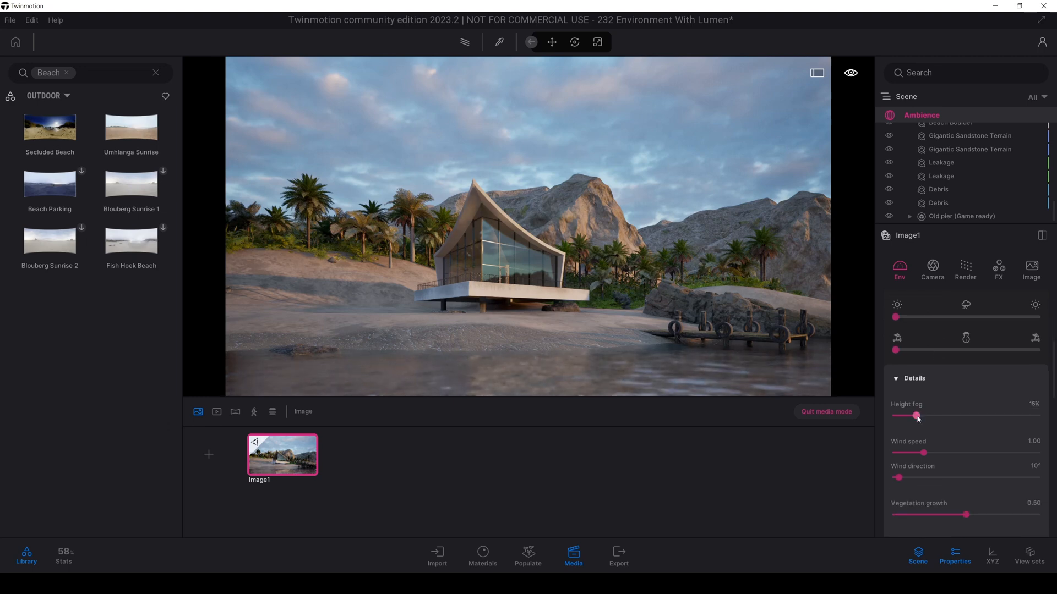
drag(917, 416, 963, 418)
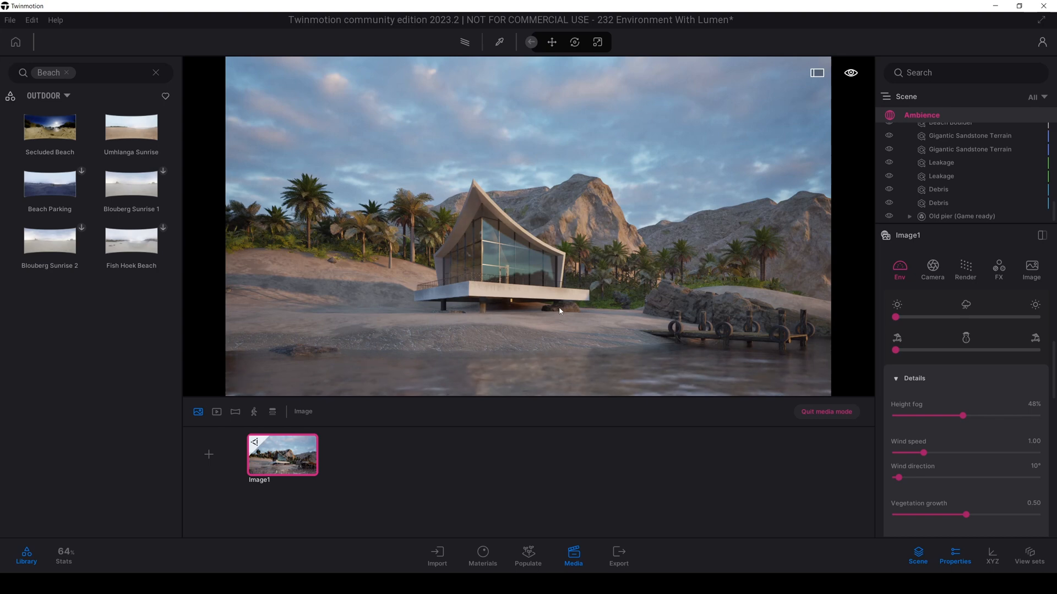
drag(963, 417, 960, 418)
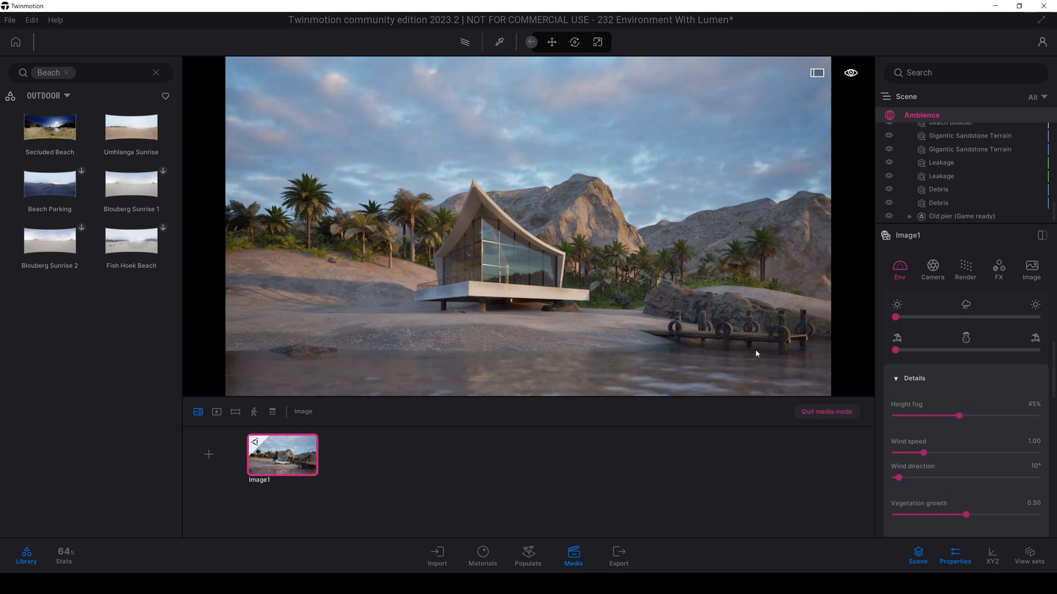
Set the image's color grading to 54% saturation and 55% contrast
click(999, 265)
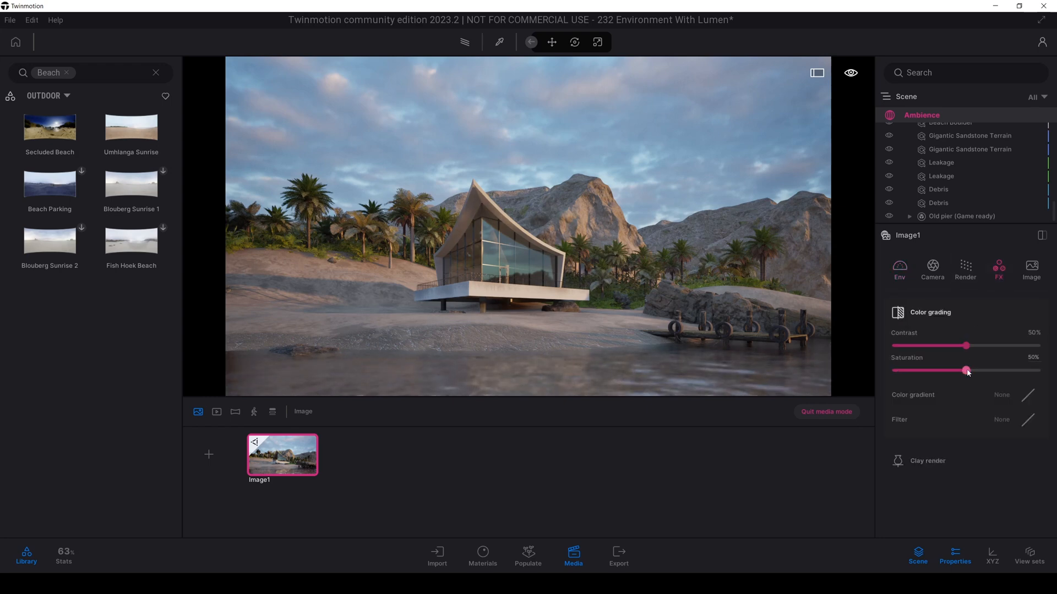
mouse_move(966, 371)
mouse_down()
mouse_move(981, 370)
mouse_move(970, 370)
mouse_up()
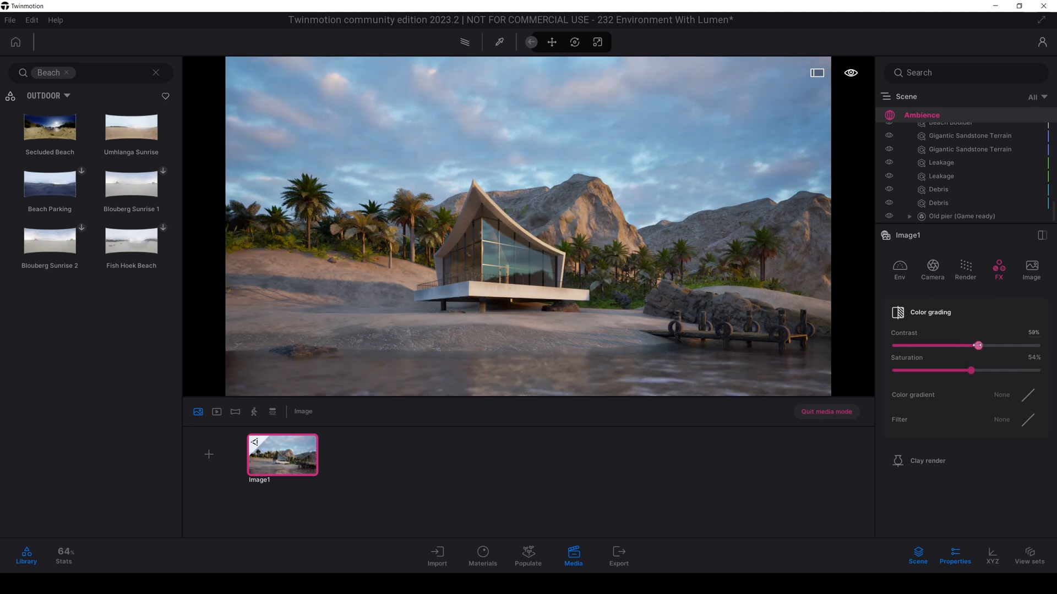
drag(967, 345, 973, 346)
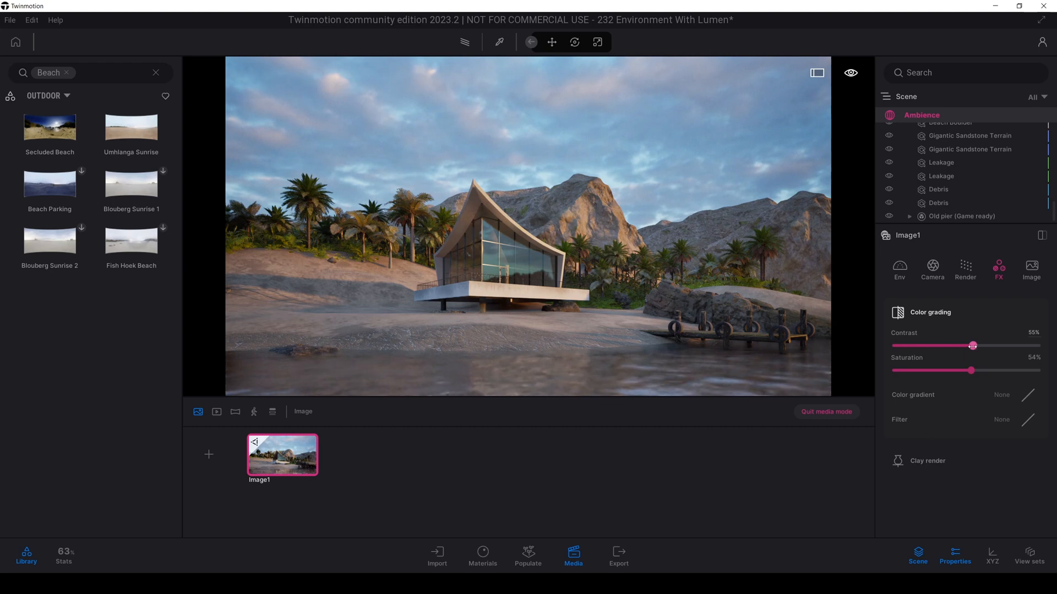
Raise the image's exposure to about -0.96
click(899, 268)
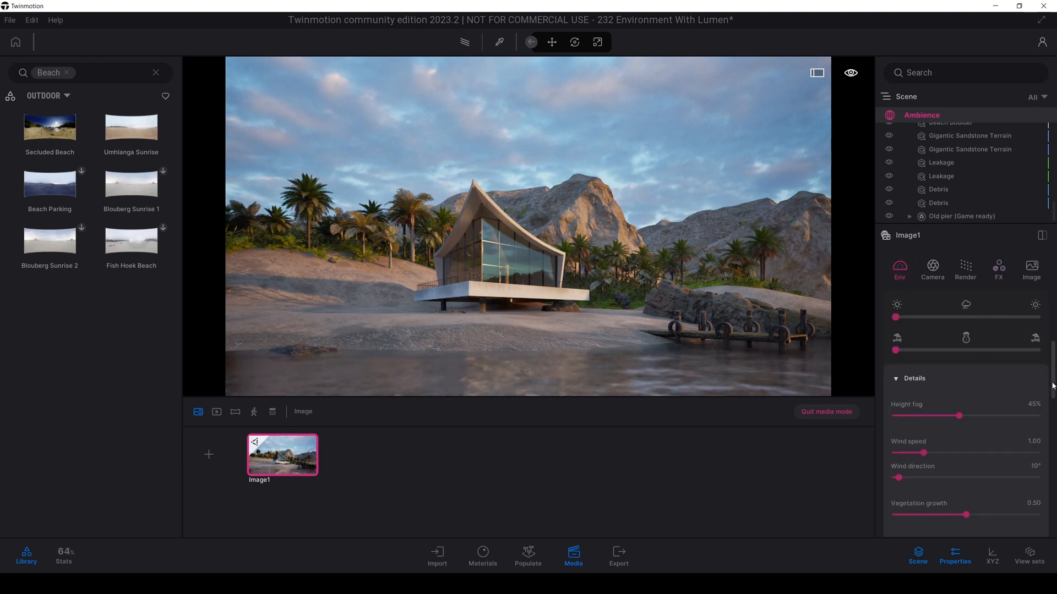
scroll(936, 330, up, 5)
scroll(1002, 402, down, 1)
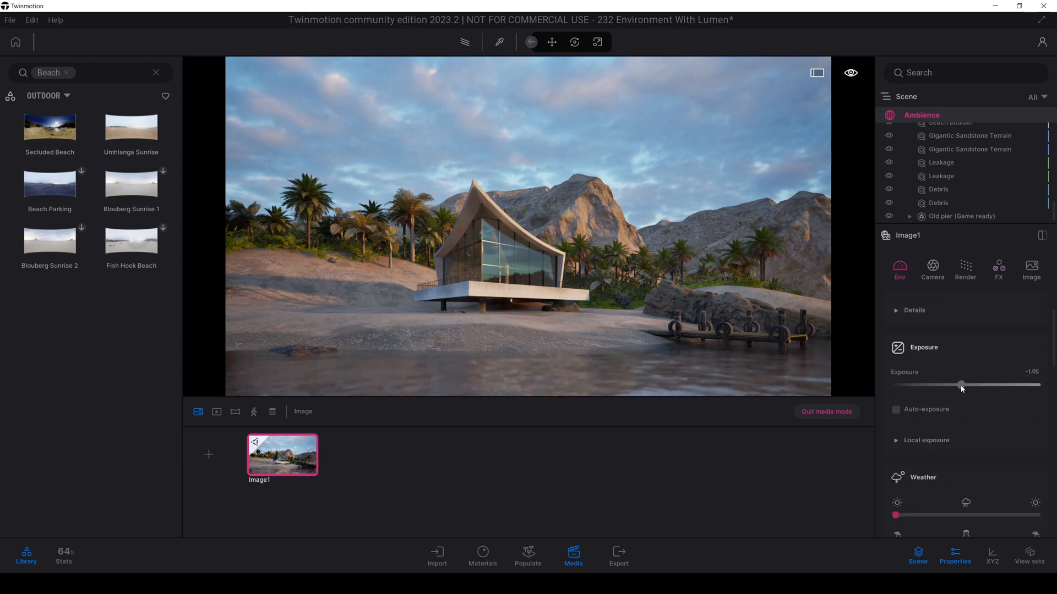
drag(961, 385, 962, 385)
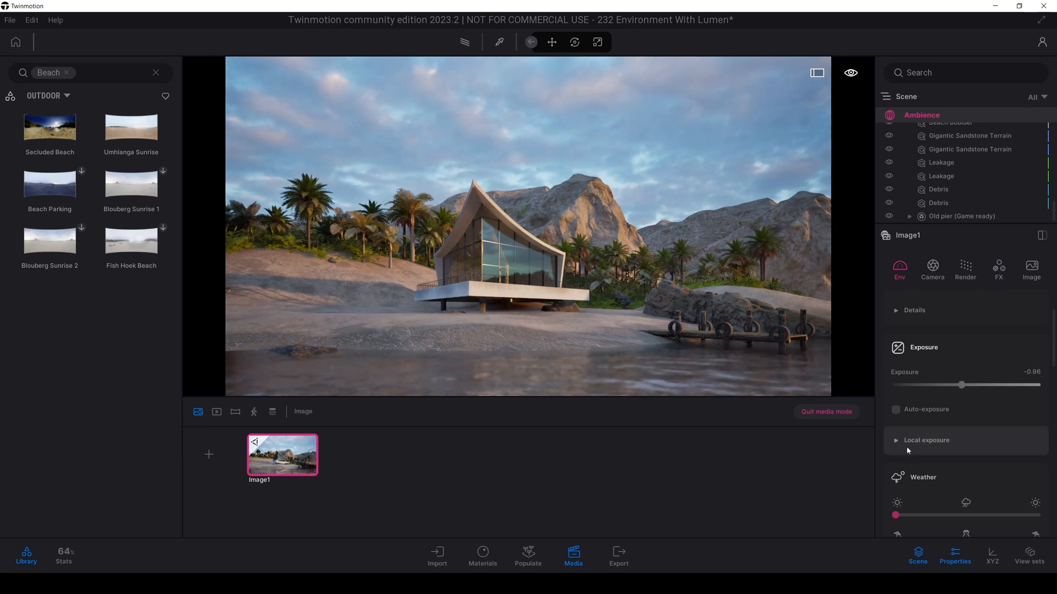
Raise the sun intensity to about 11522 in the global lighting details
scroll(907, 449, down, 3)
scroll(906, 447, up, 5)
click(902, 378)
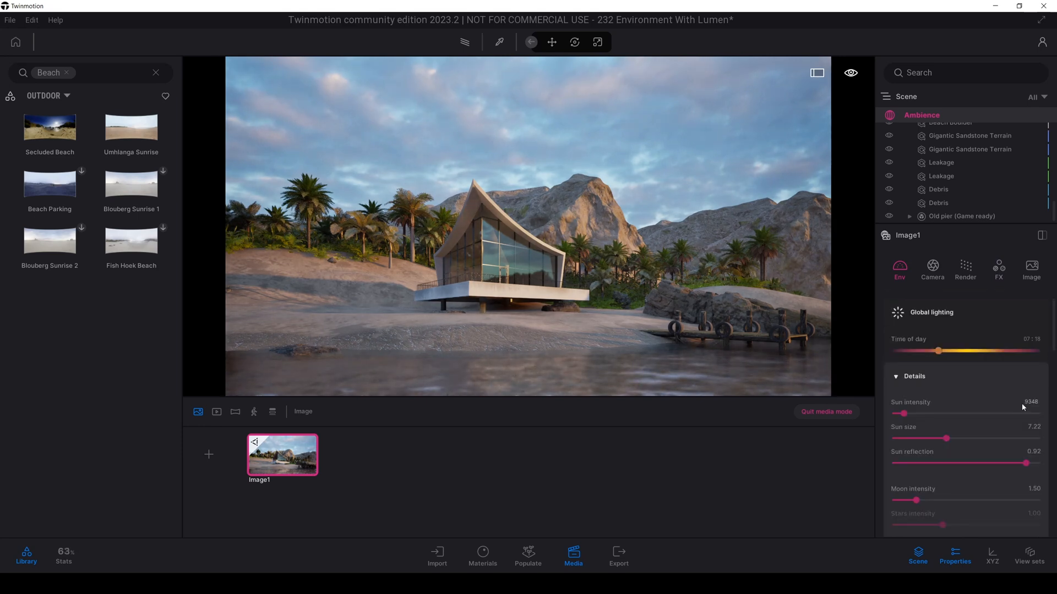
drag(905, 413, 906, 413)
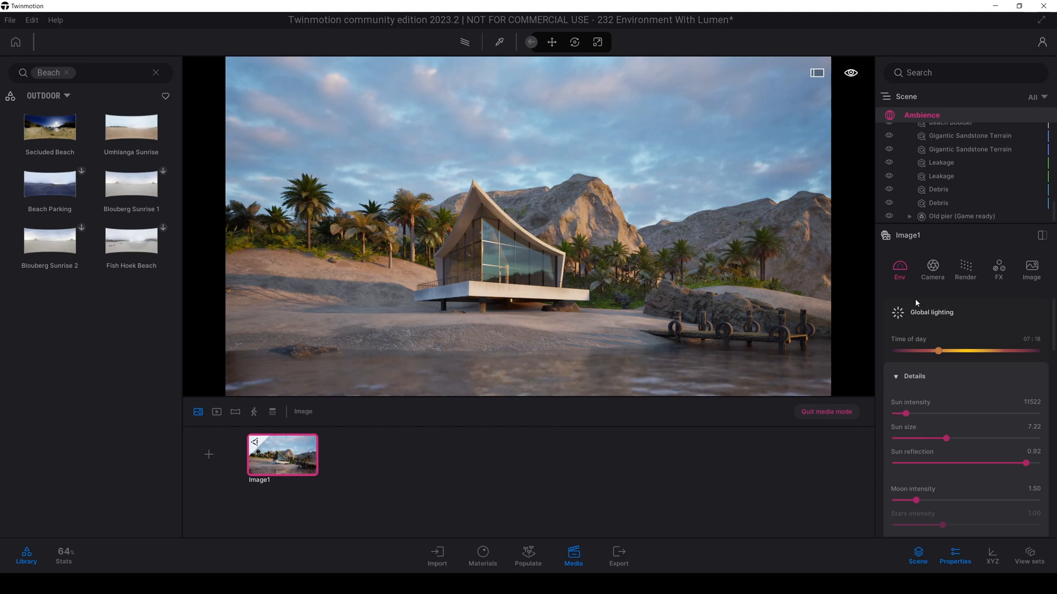
Raise the Lumen scene detail to 8.0 and the Lumen reflection quality to 5 in the image's render settings
click(975, 272)
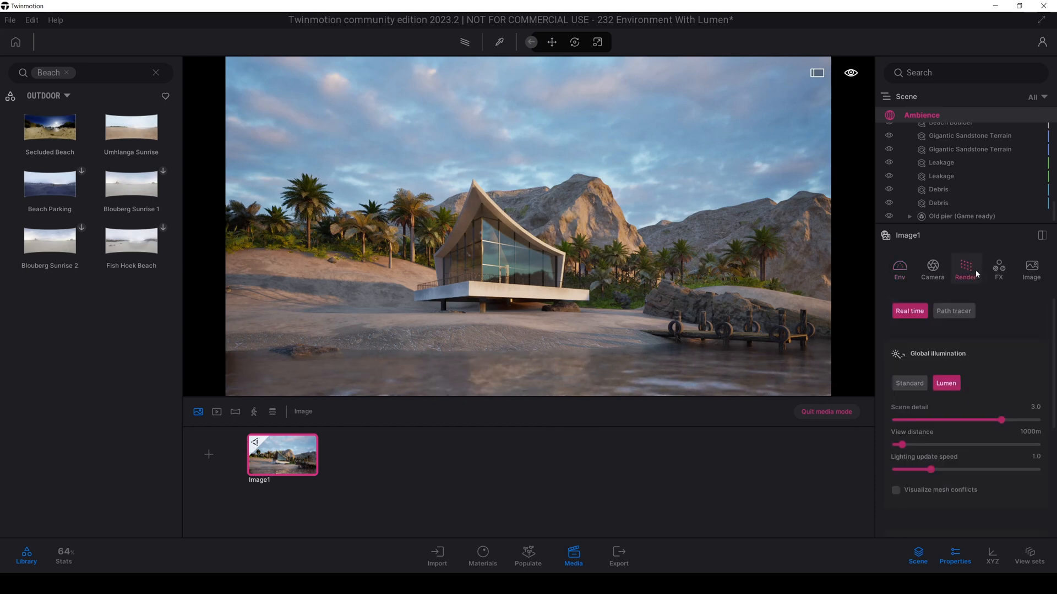
click(1034, 408)
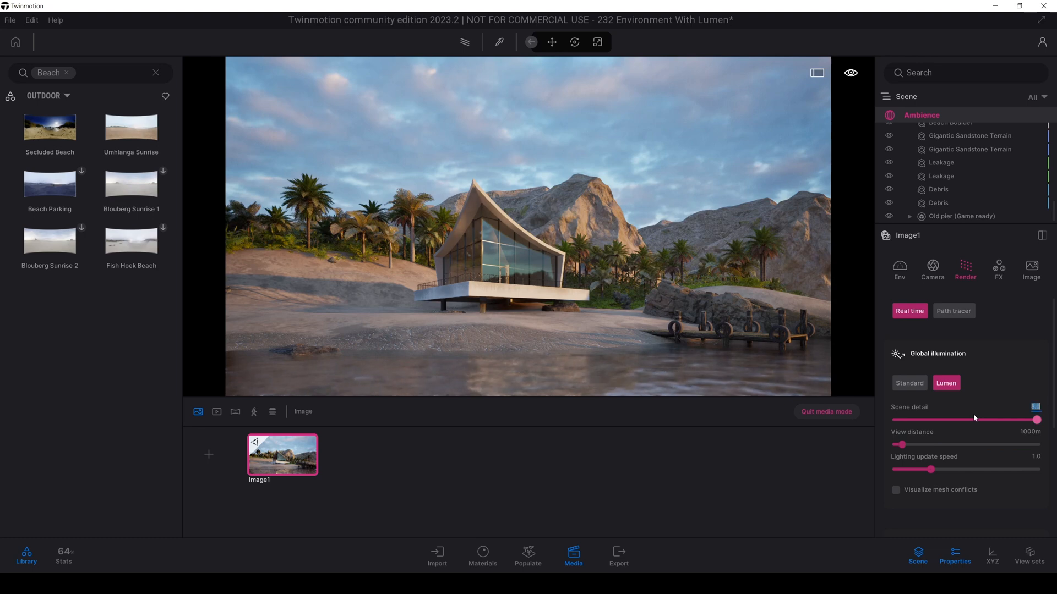
scroll(1051, 399, down, 2)
drag(1051, 399, 1054, 446)
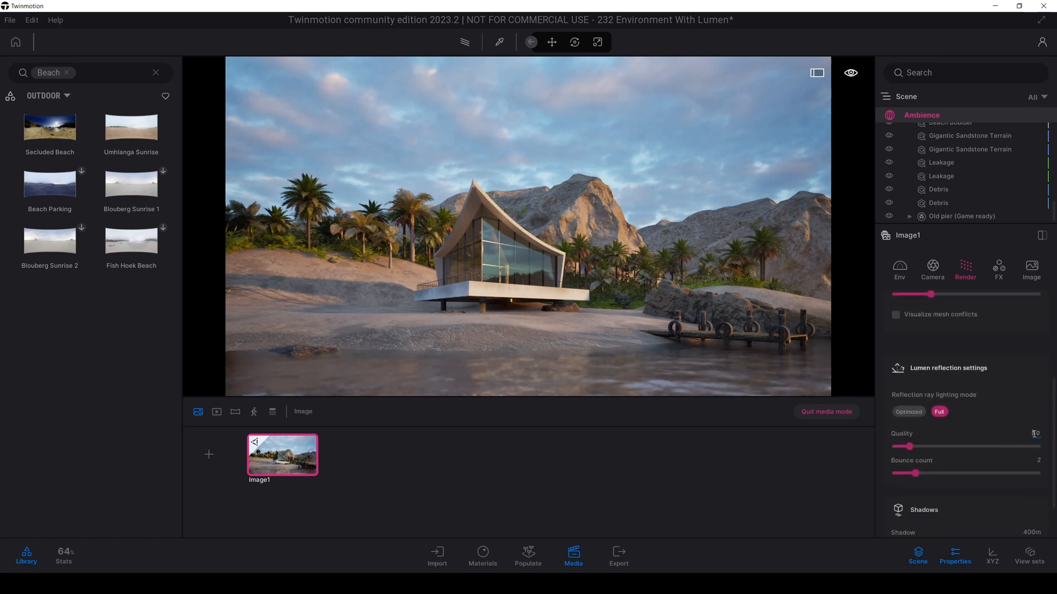
text(5)
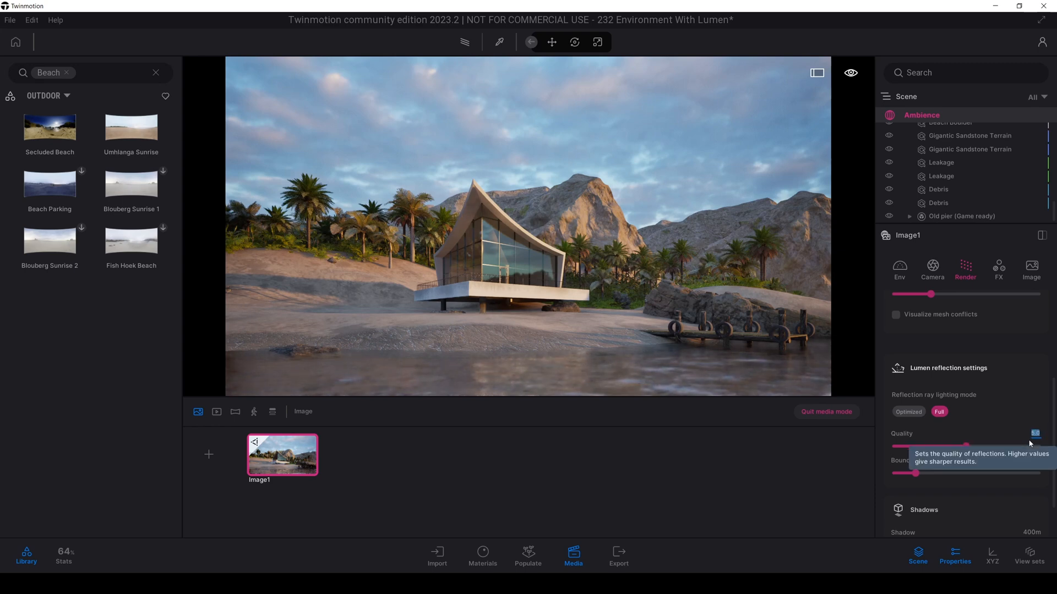
scroll(1050, 407, up, 2)
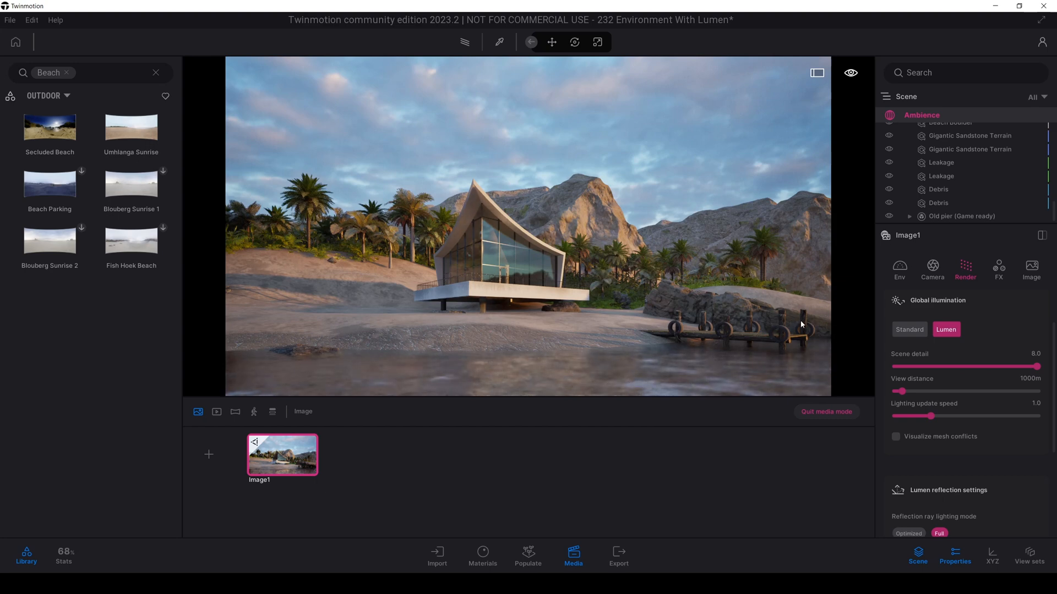
Create a video whose first keyframe shows the house across the water with the pier at the frame's edge
click(217, 412)
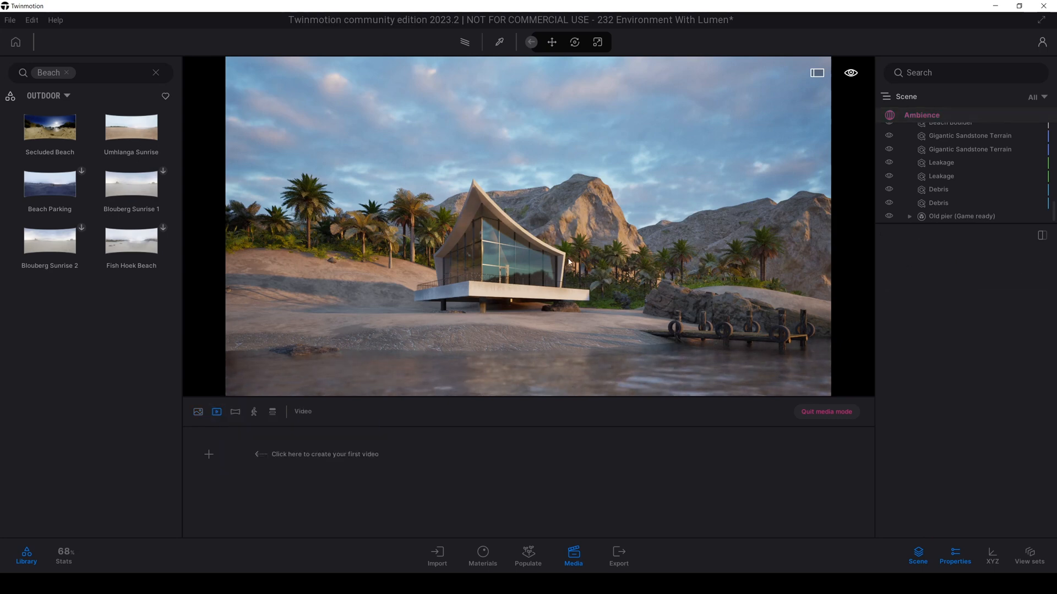
key(a)
right_drag(554, 267, 593, 277)
key(d)
key(d)
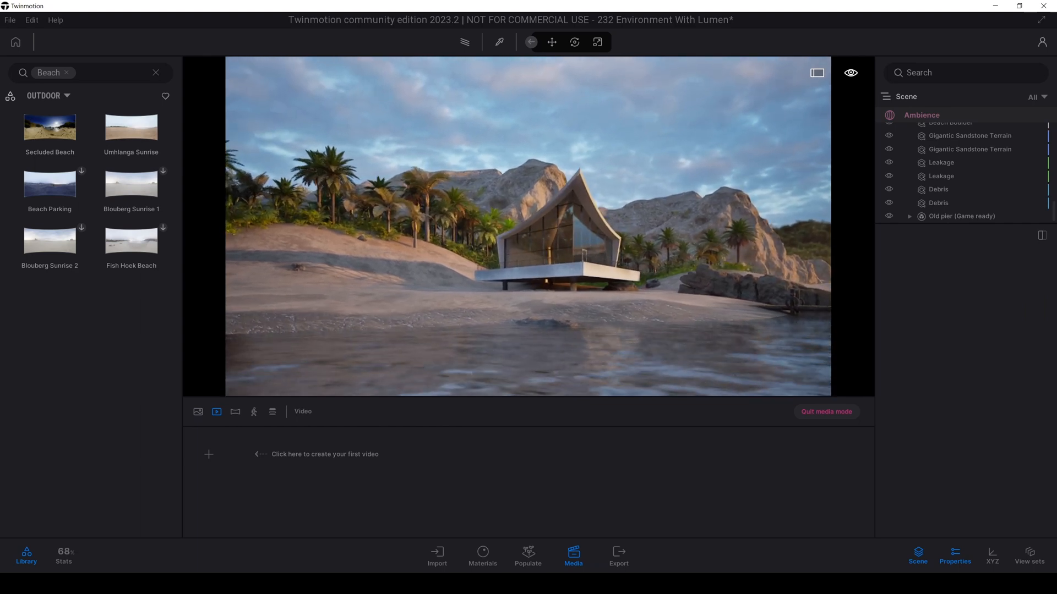
click(209, 455)
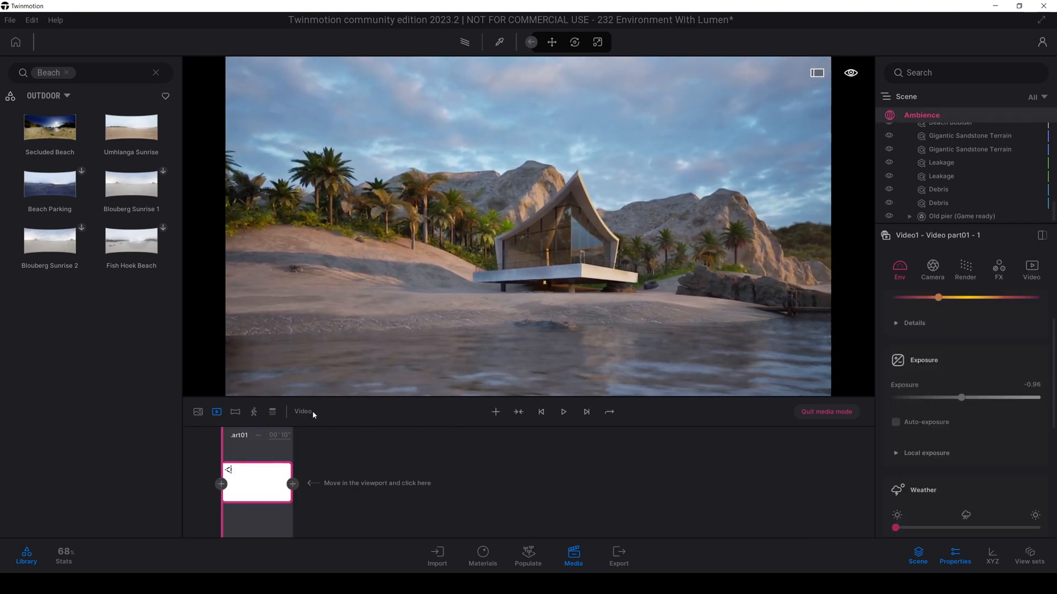
Move the camera sideways to bring more of the pier into frame, add it as the second keyframe and play the video
key(d)
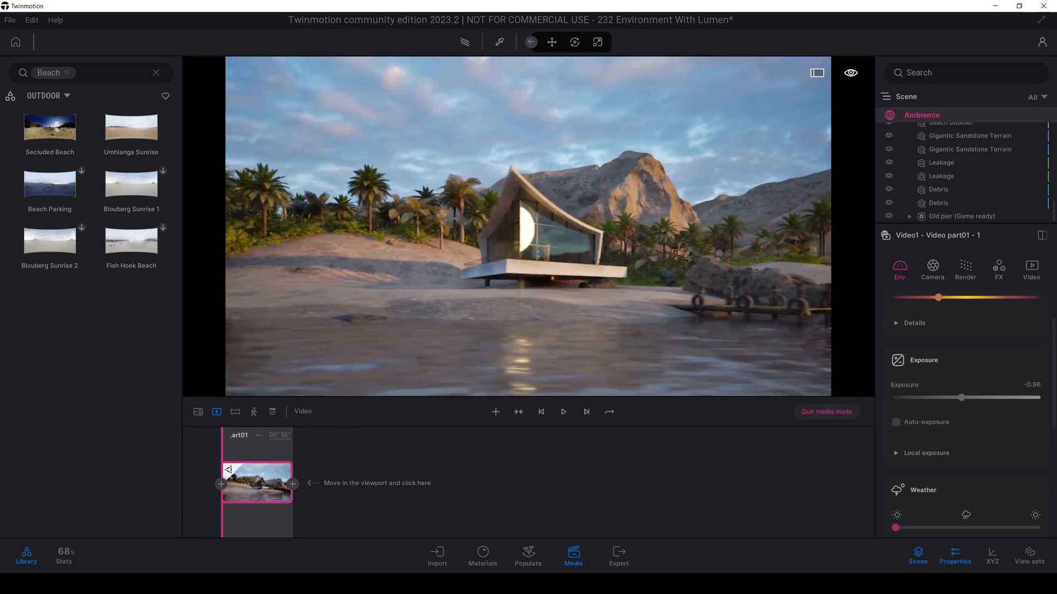
key(a)
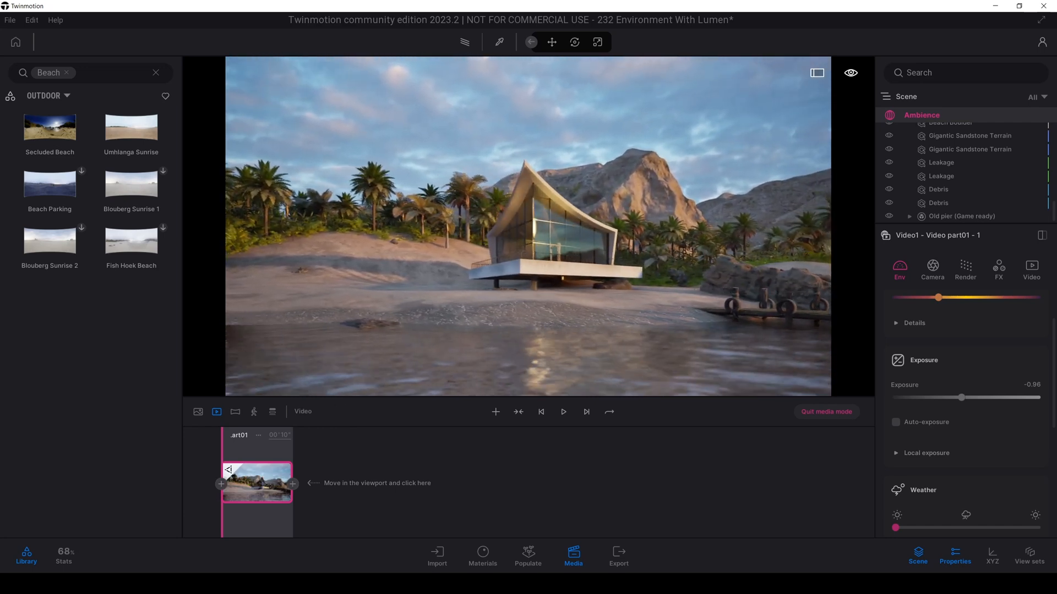
mouse_move(528, 227)
right_down()
mouse_move(515, 230)
mouse_move(526, 227)
right_up()
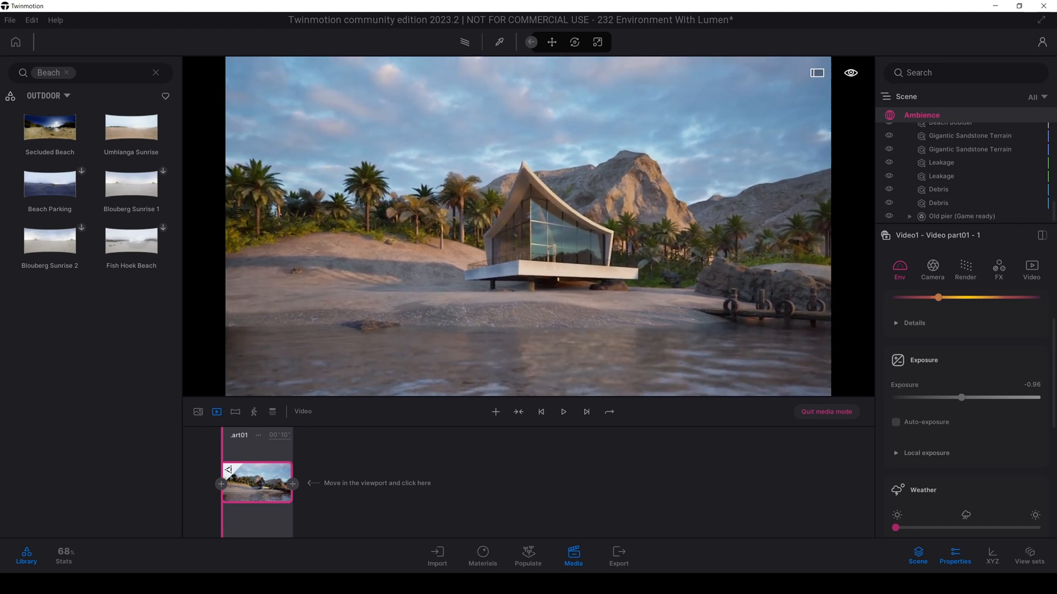
click(294, 484)
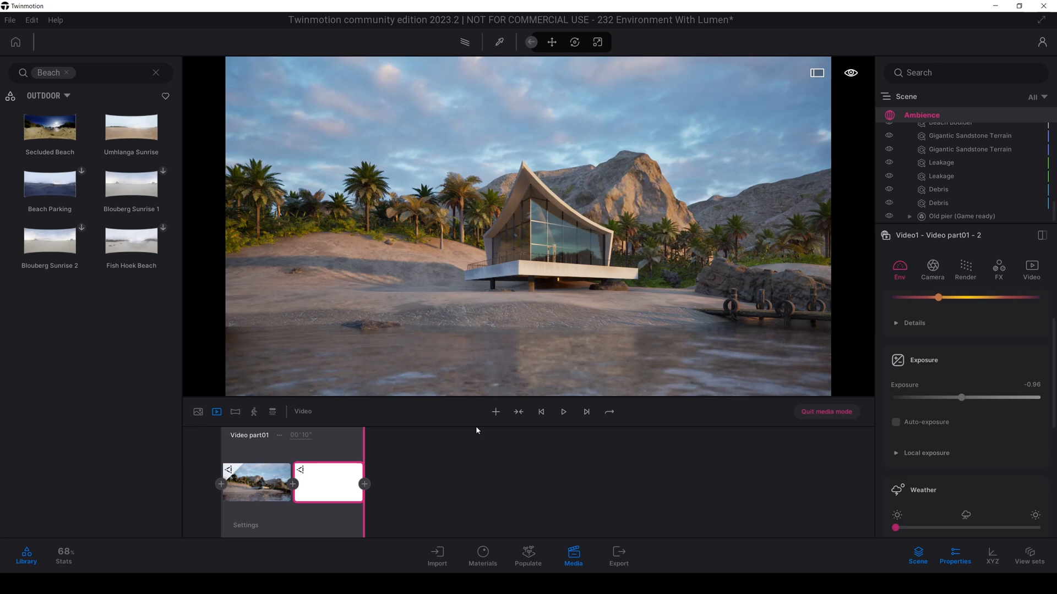
click(564, 413)
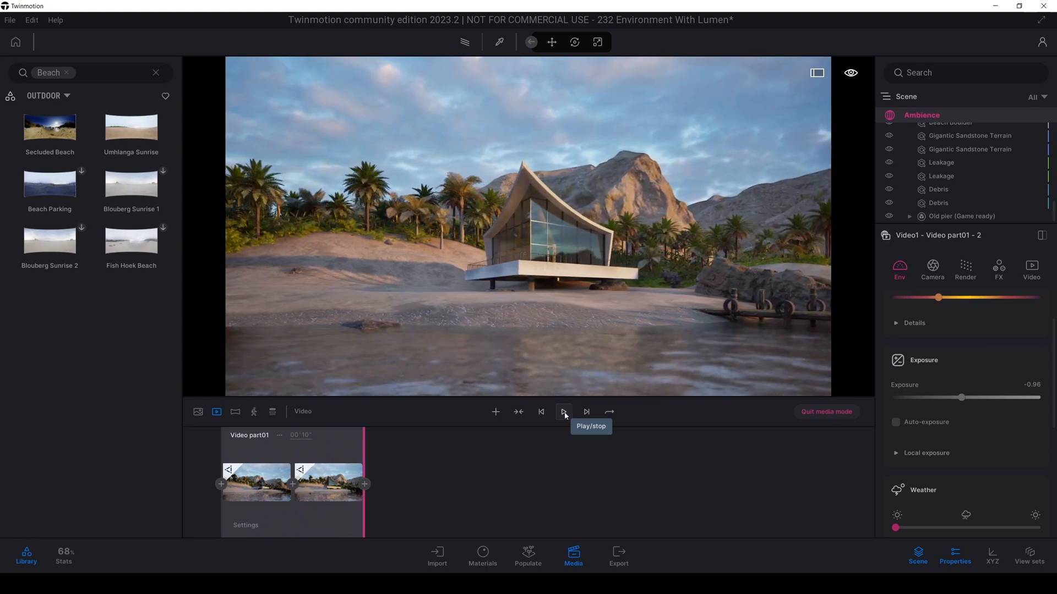
Add the saved image to the local export and set its format to JPG
click(620, 557)
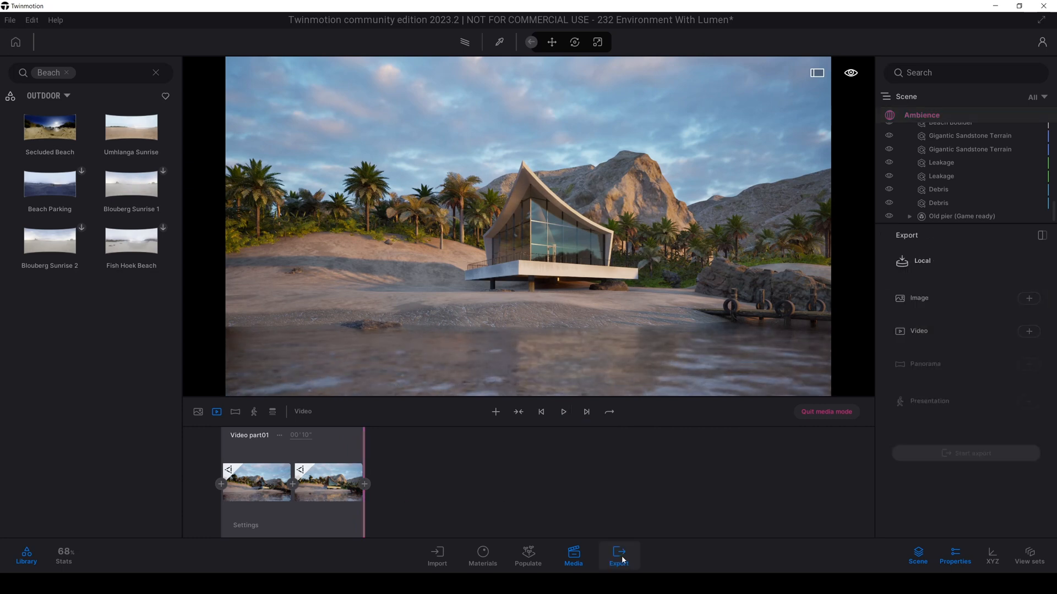
click(1028, 298)
click(338, 288)
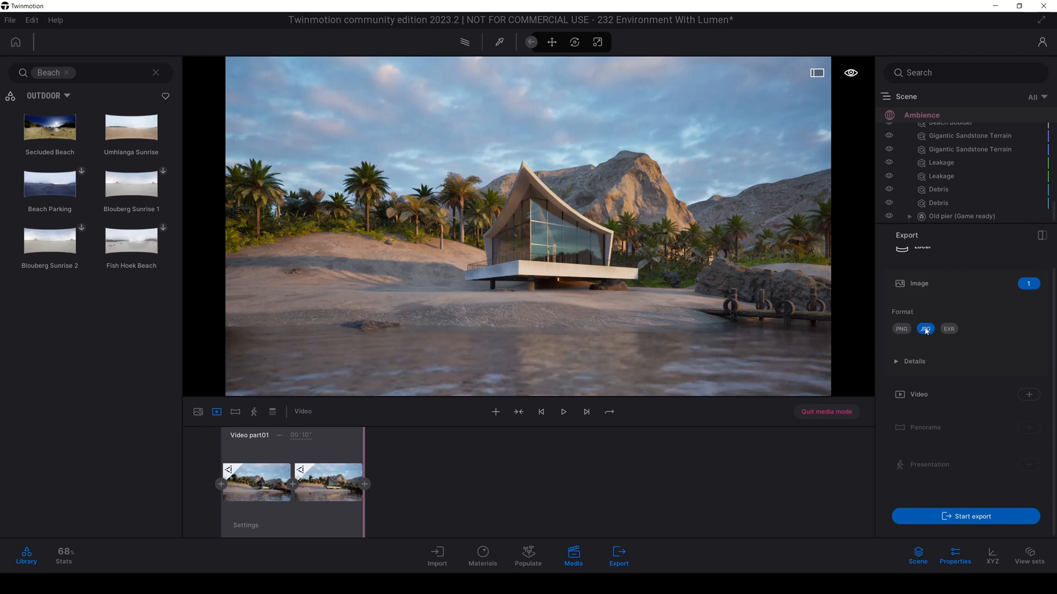
Add Video1 to the export as MP4 at 30 fps and start the export
click(1029, 394)
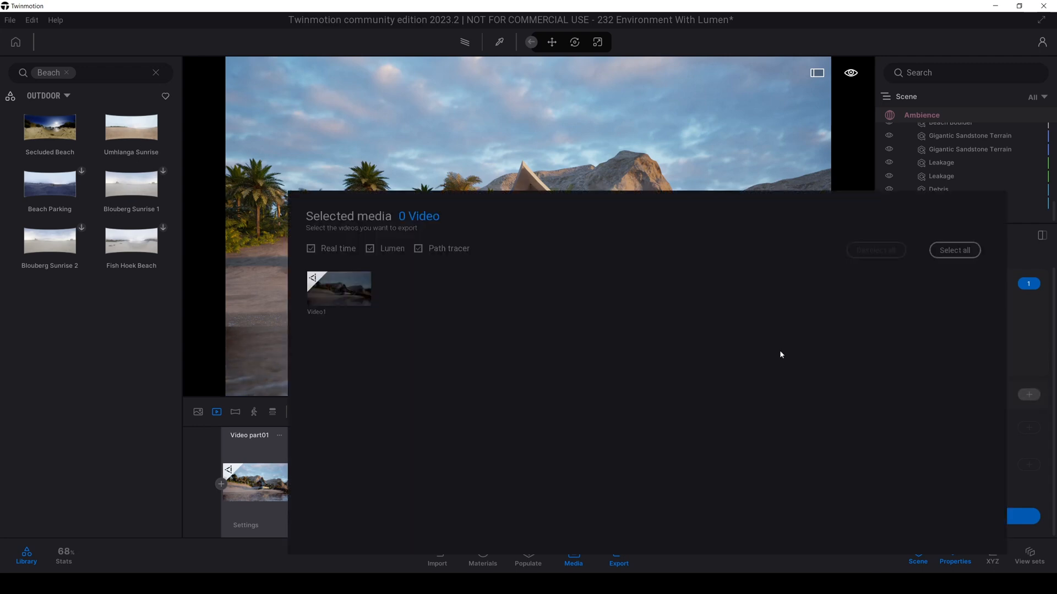
click(338, 288)
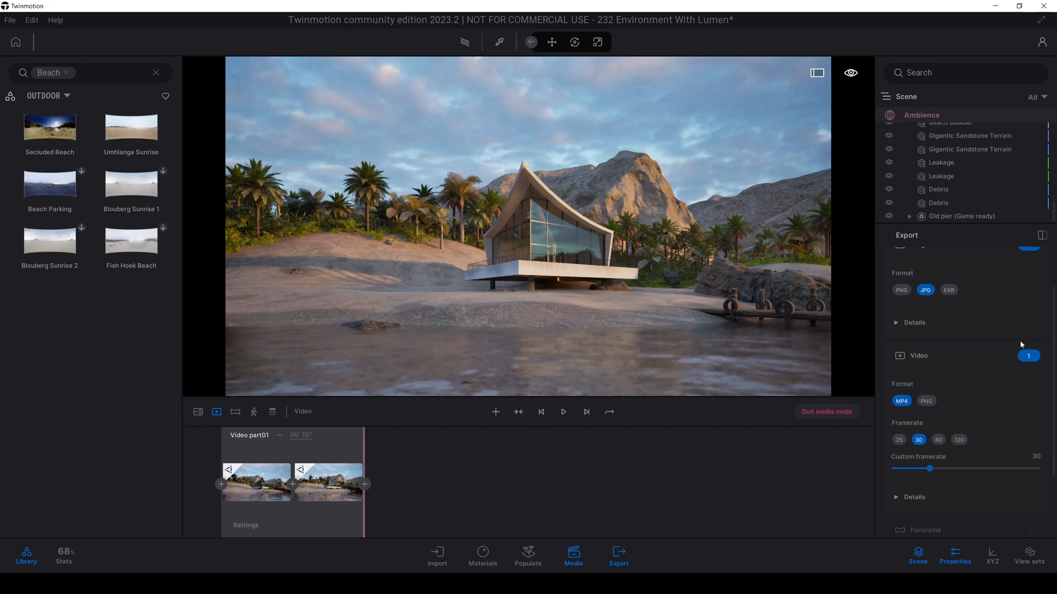
scroll(1015, 347, down, 3)
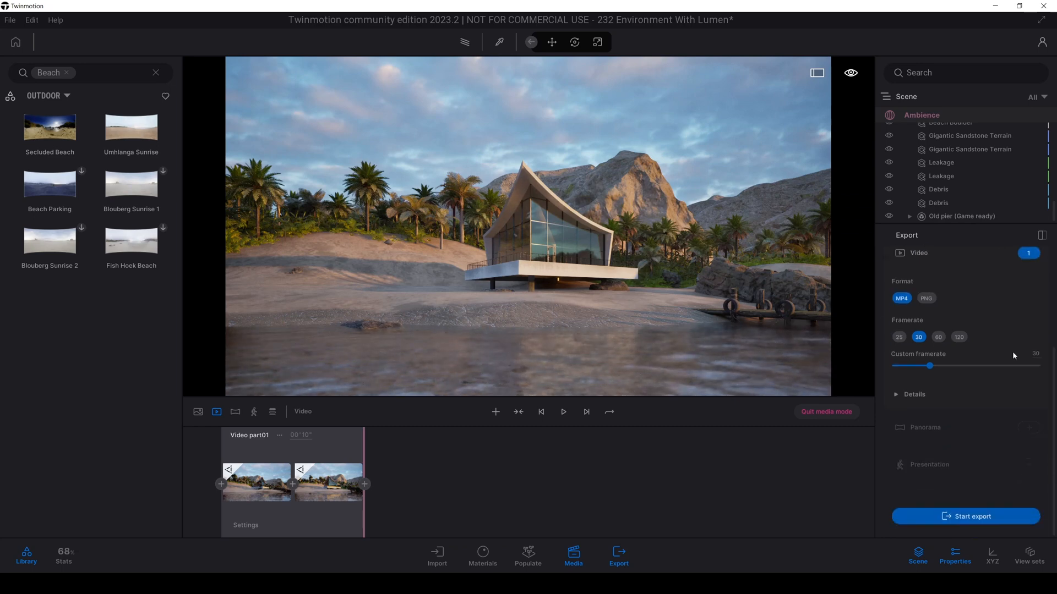
click(942, 518)
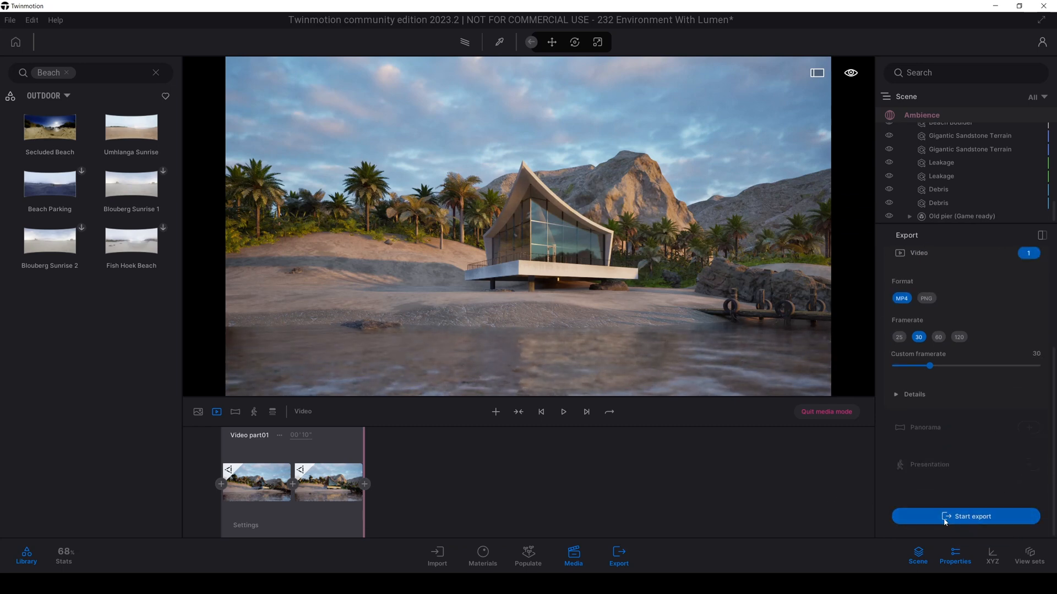